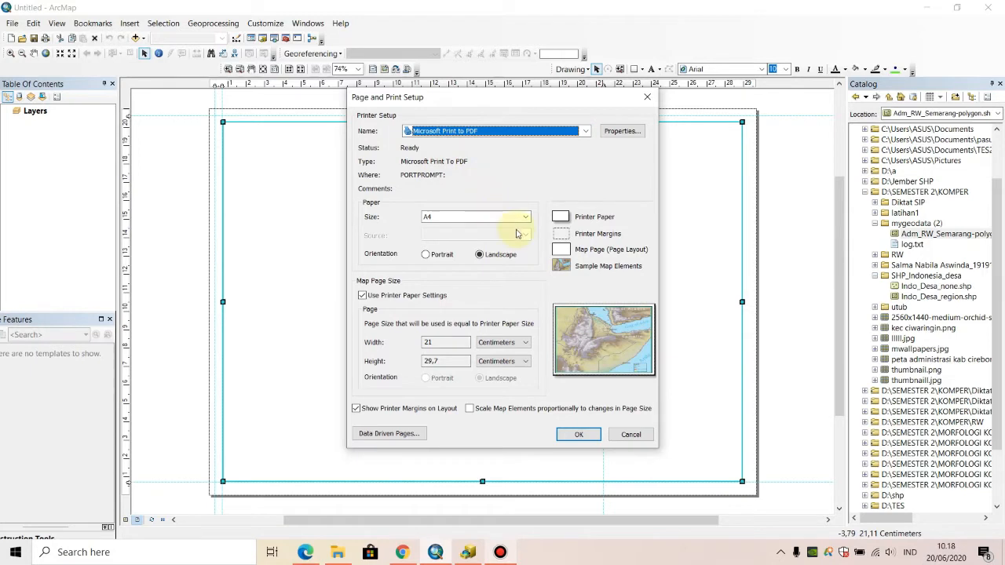
- Set the page setup's paper size to A4 and apply it to the layout
{"action": "left_click", "coordinate": [523, 218]}
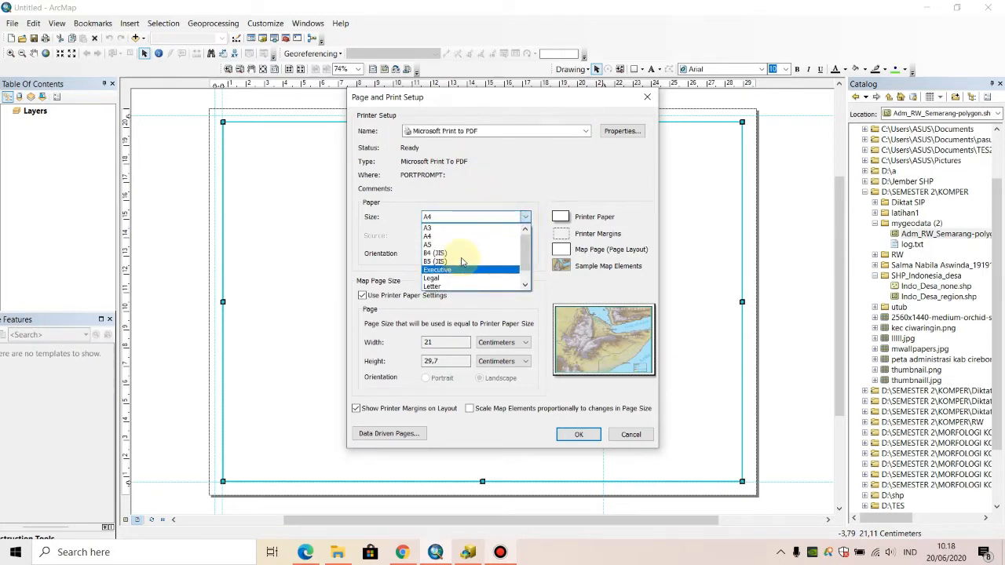
{"action": "left_click", "coordinate": [468, 238]}
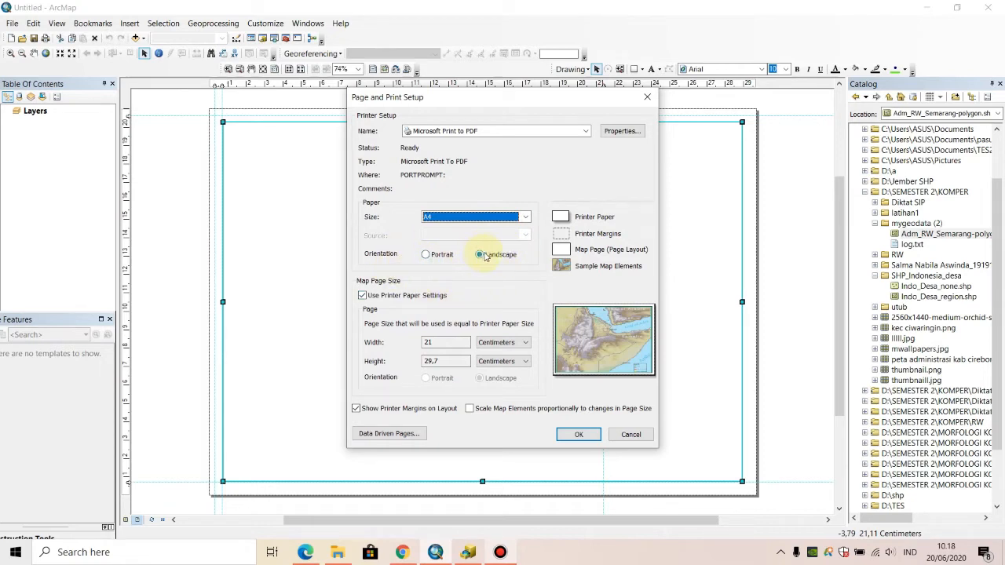
{"action": "left_click", "coordinate": [577, 436]}
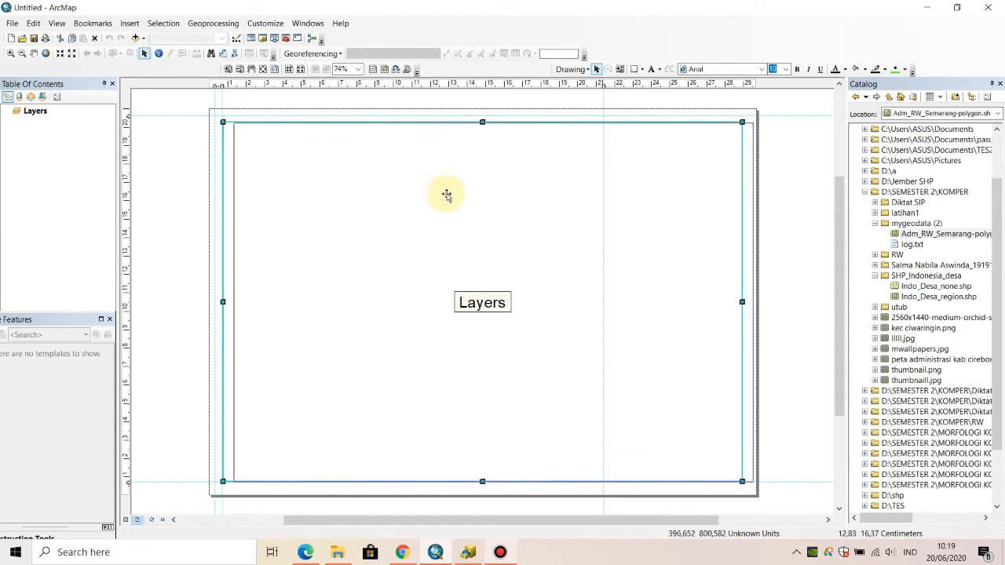
- Position the Layers data frame within the page guides and narrow it to the vertical guide near 21 cm
{"action": "key", "text": "Right"}
{"action": "key", "text": "Right"}
{"action": "key", "text": "Right"}
{"action": "key", "text": "Right"}
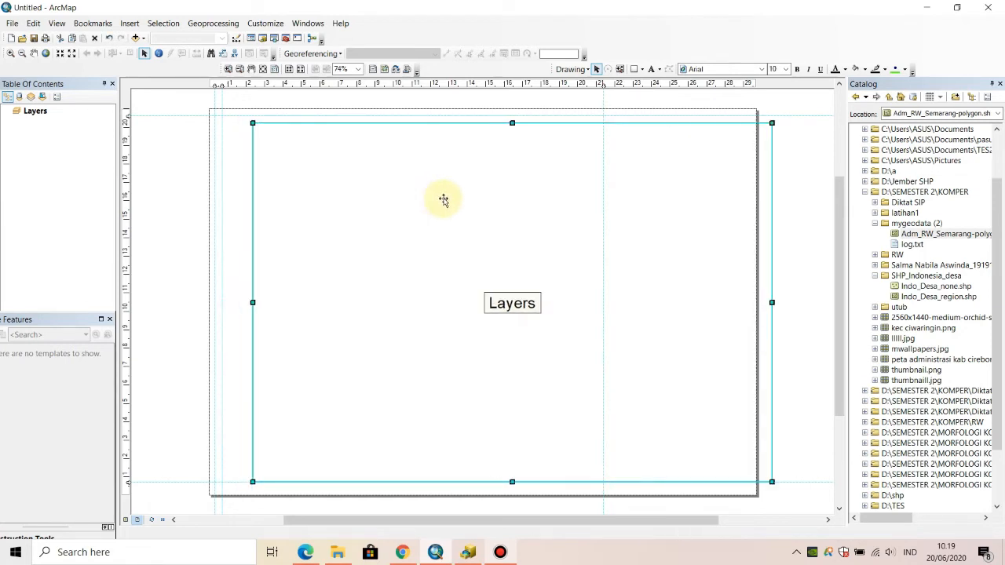
{"action": "left_click_drag", "start_coordinate": [428, 198], "coordinate": [406, 188]}
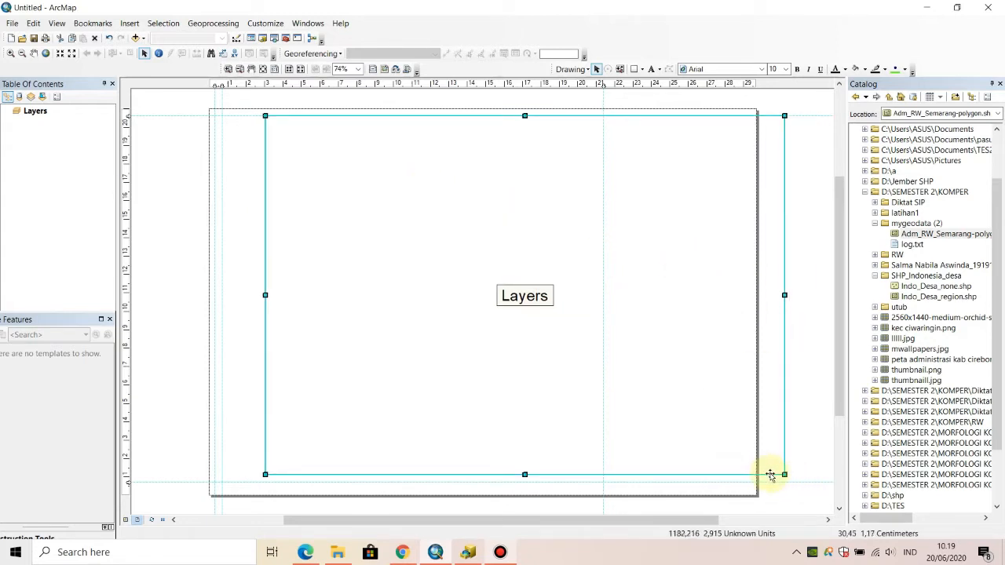
{"action": "left_click_drag", "start_coordinate": [698, 419], "coordinate": [655, 427]}
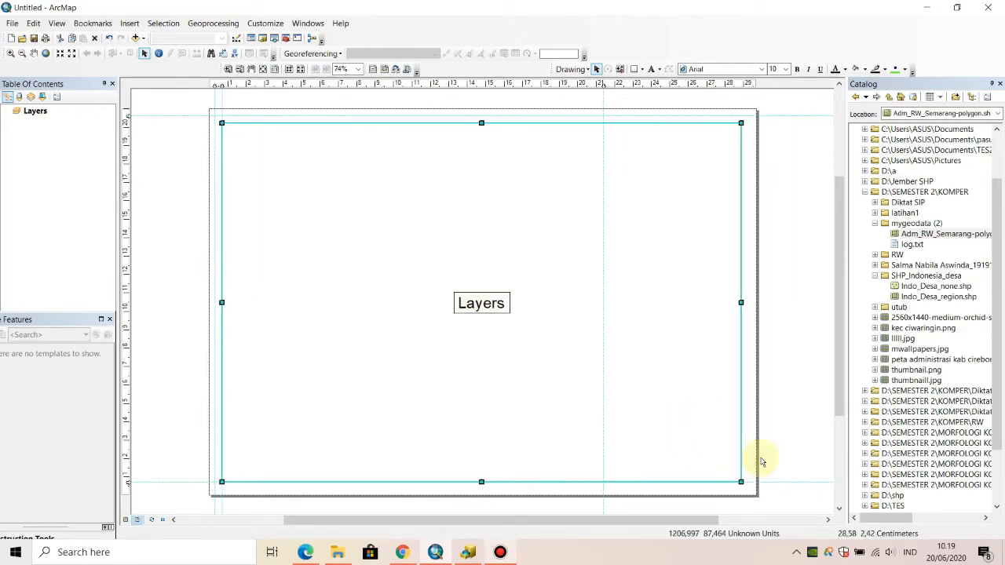
{"action": "left_click_drag", "start_coordinate": [741, 482], "coordinate": [603, 482]}
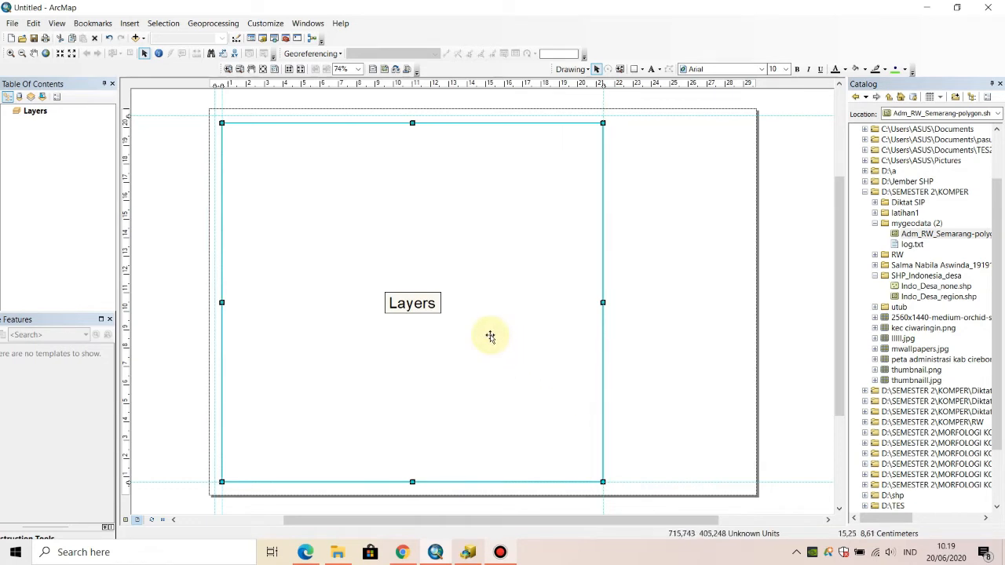
{"action": "left_click", "coordinate": [686, 271]}
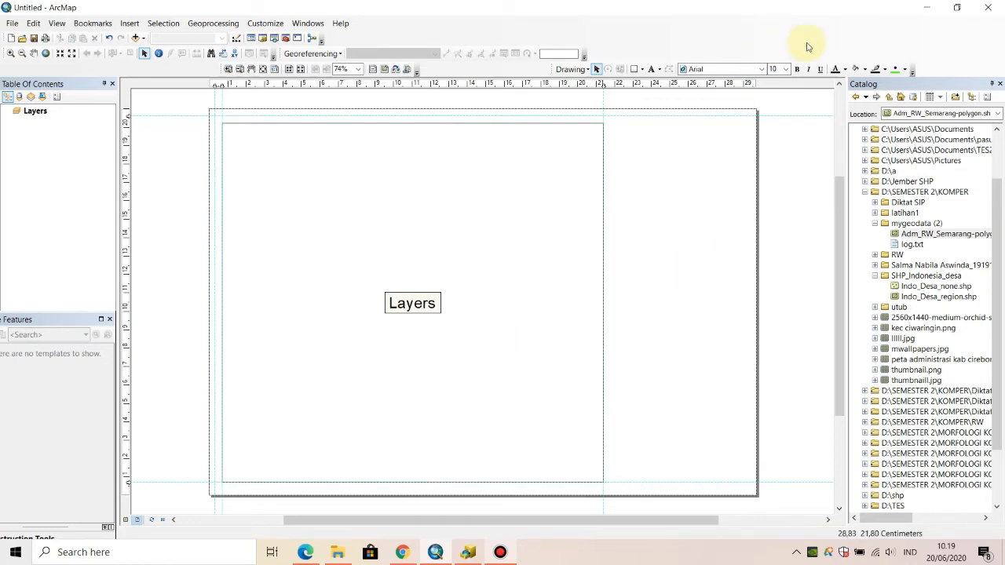
- Draw a rectangle of about 420 sq cm from the page's upper-left guide intersection to the lower-right guide intersection
{"action": "left_click", "coordinate": [644, 70]}
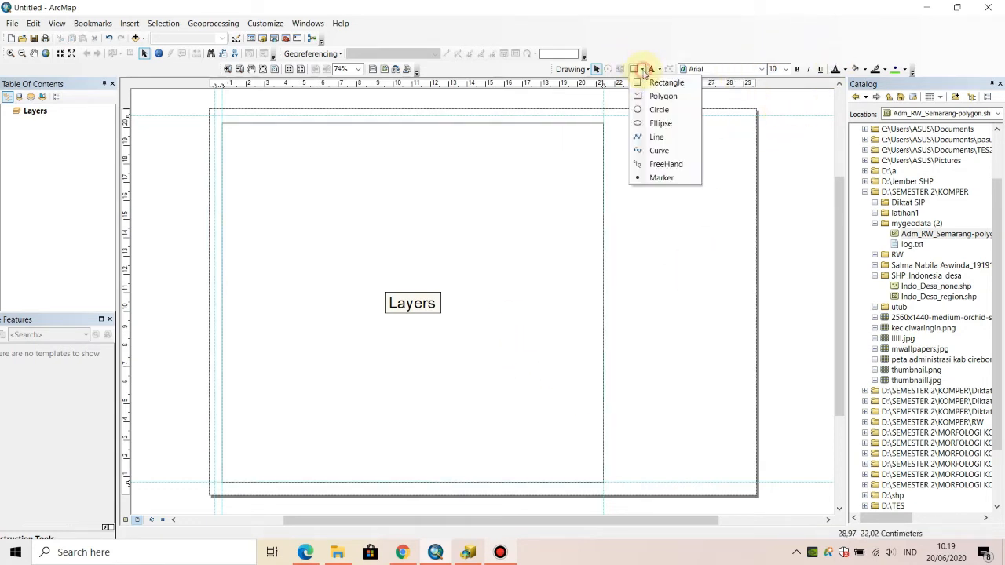
{"action": "left_click", "coordinate": [664, 82]}
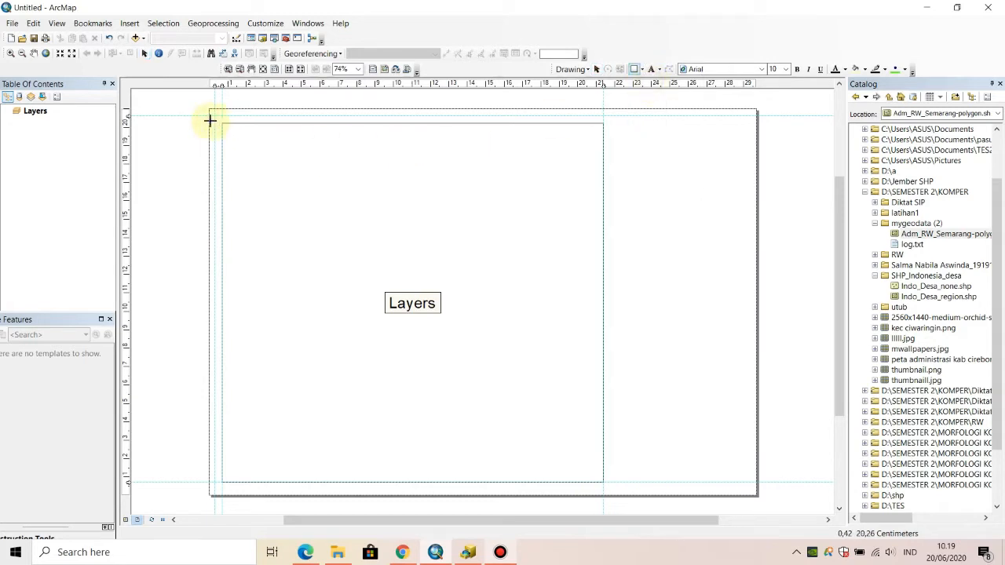
{"action": "left_click_drag", "start_coordinate": [215, 115], "coordinate": [601, 476]}
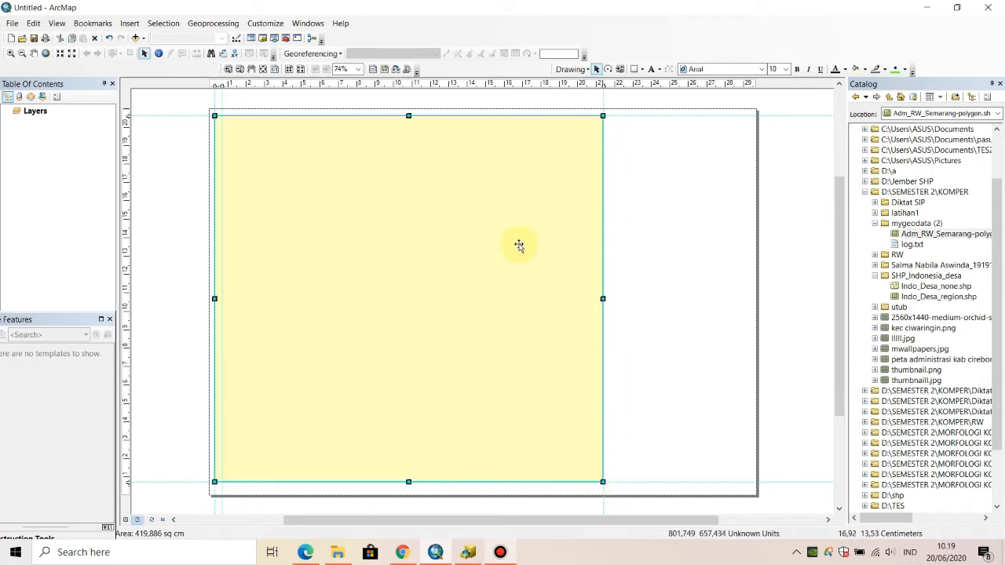
- Give the new rectangle a white fill and a black outline, then deselect it
{"action": "right_click", "coordinate": [515, 243]}
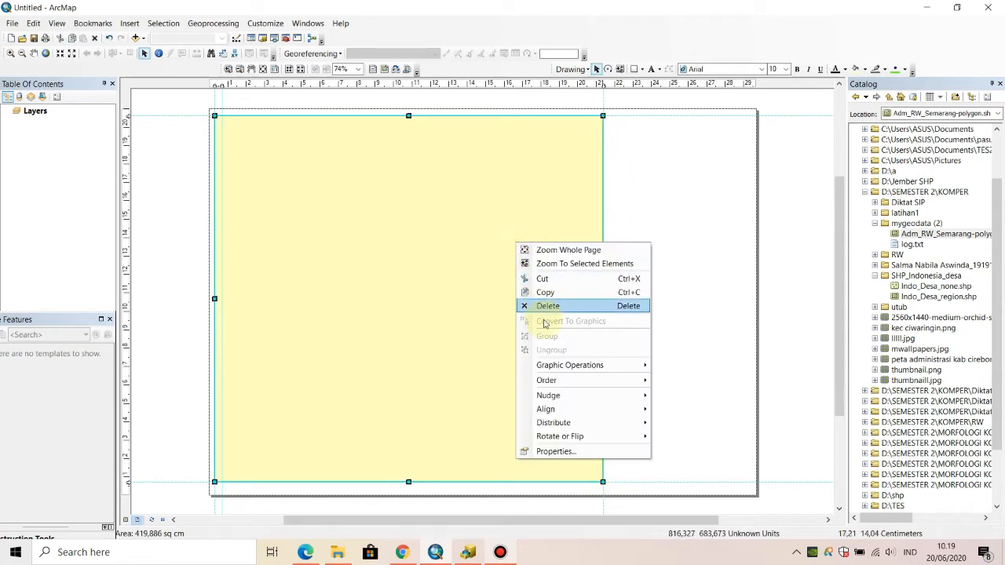
{"action": "left_click", "coordinate": [545, 451]}
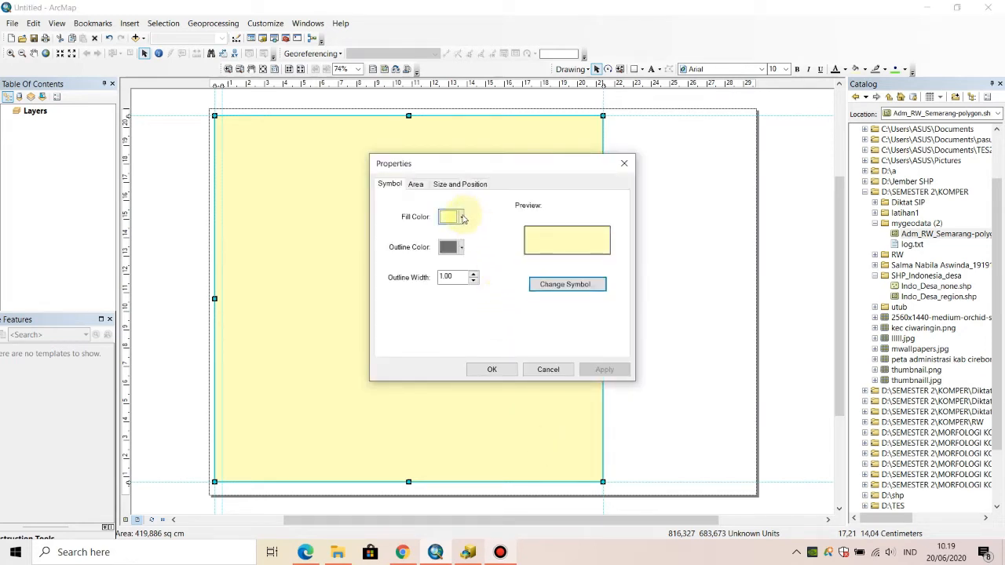
{"action": "left_click", "coordinate": [462, 218]}
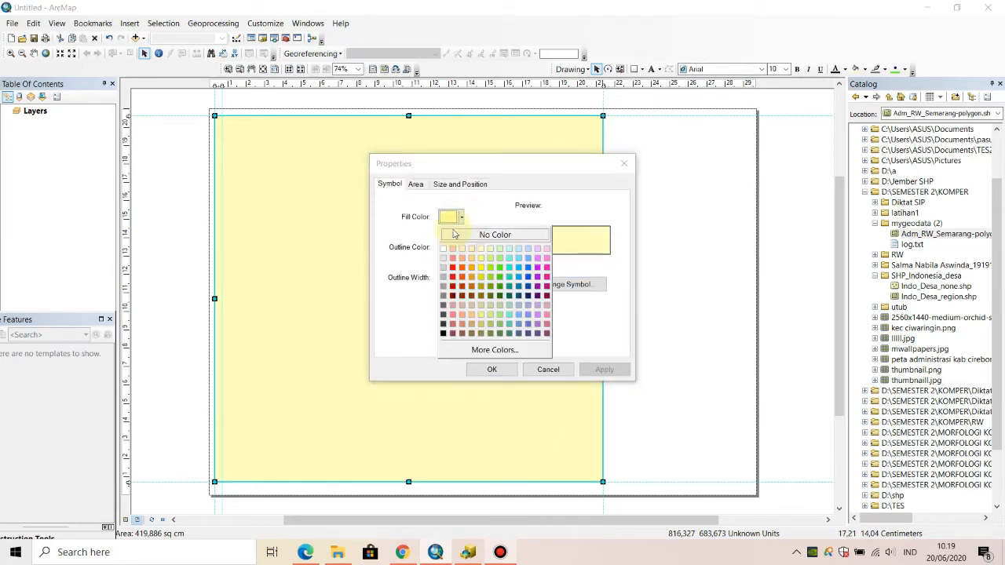
{"action": "left_click", "coordinate": [446, 250]}
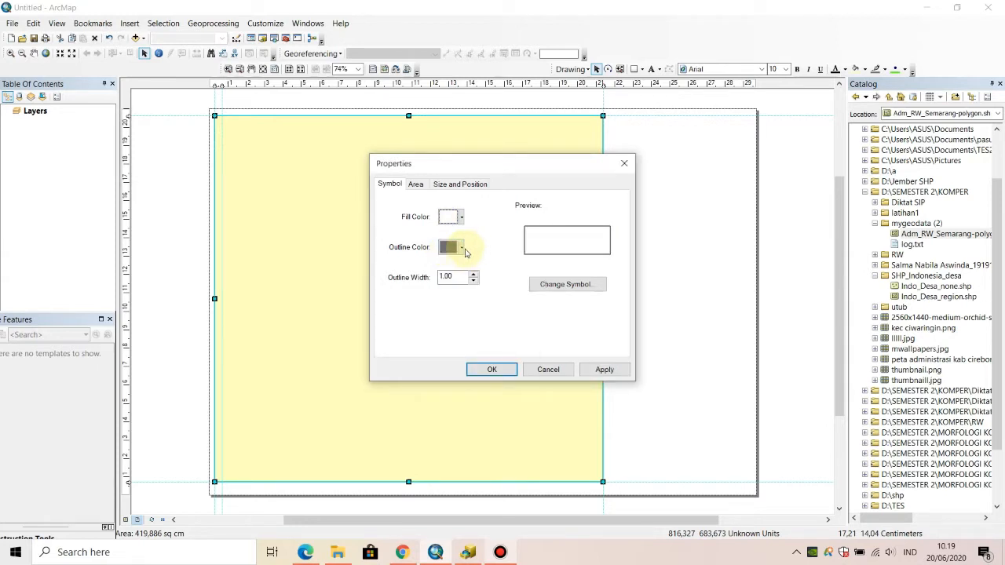
{"action": "left_click", "coordinate": [462, 248]}
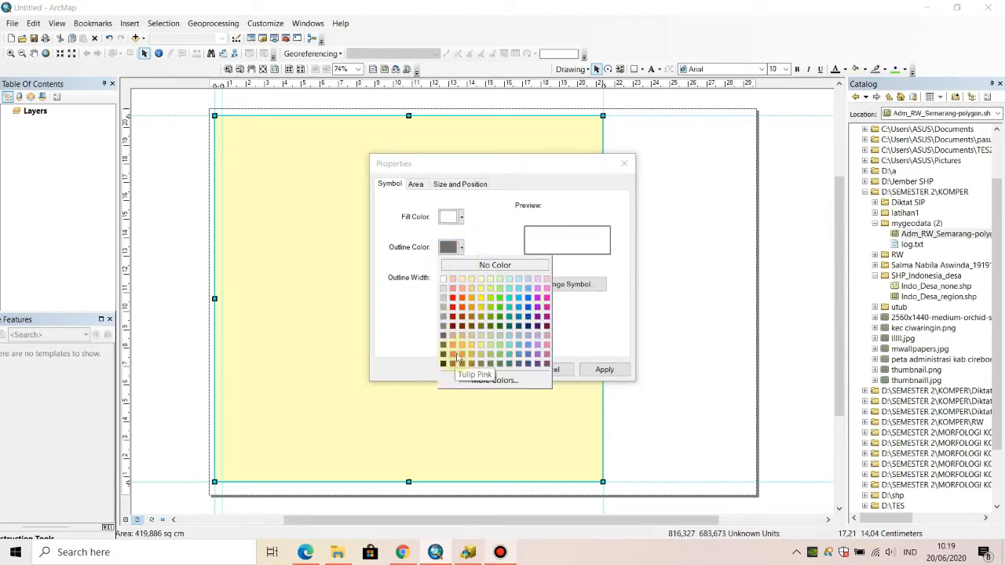
{"action": "left_click", "coordinate": [443, 365]}
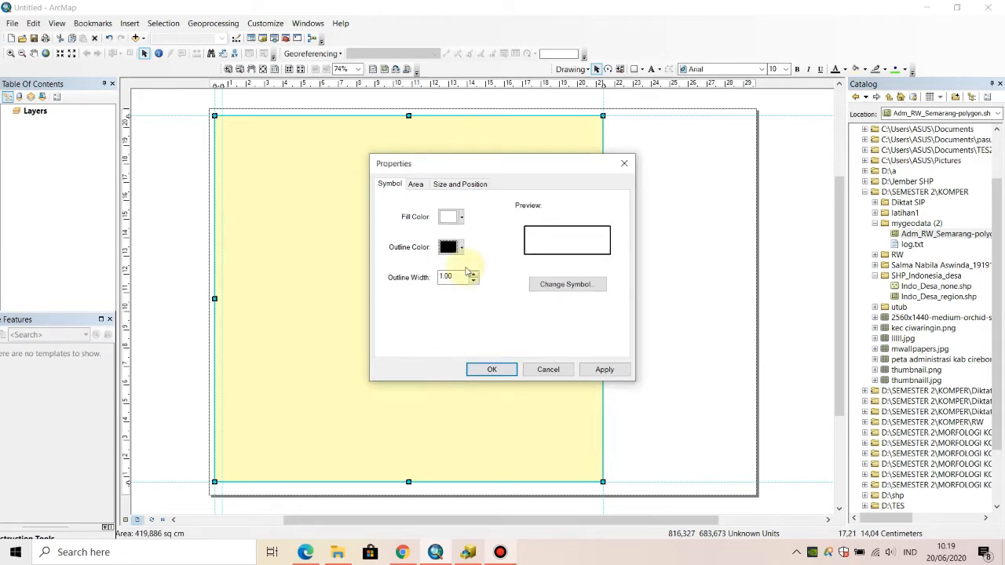
{"action": "left_click", "coordinate": [501, 375]}
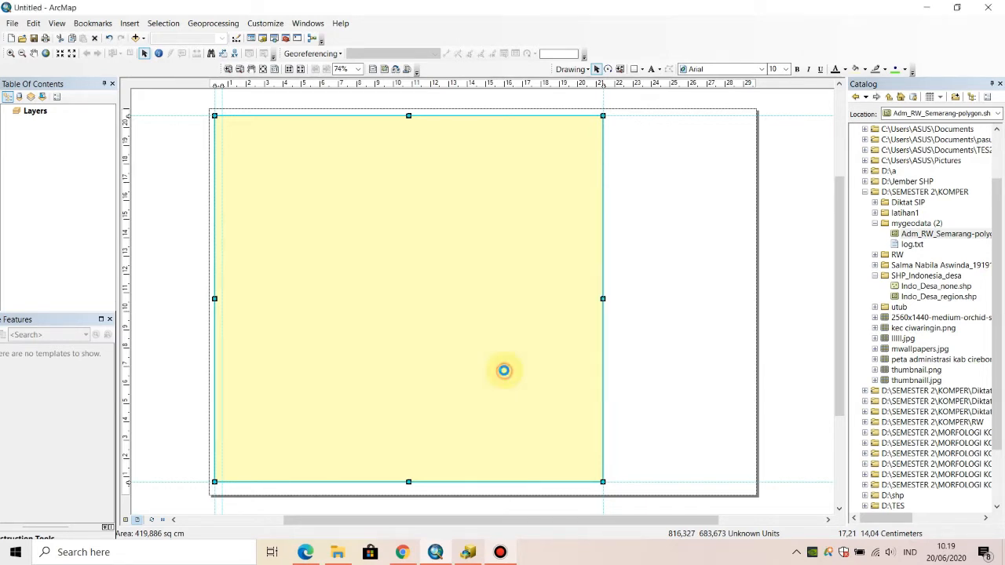
{"action": "left_click", "coordinate": [633, 358]}
- Align the data frame with the rectangle's upper-left corner, then shrink it and move it inside the rectangle
{"action": "left_click", "coordinate": [447, 322]}
{"action": "left_click", "coordinate": [423, 284]}
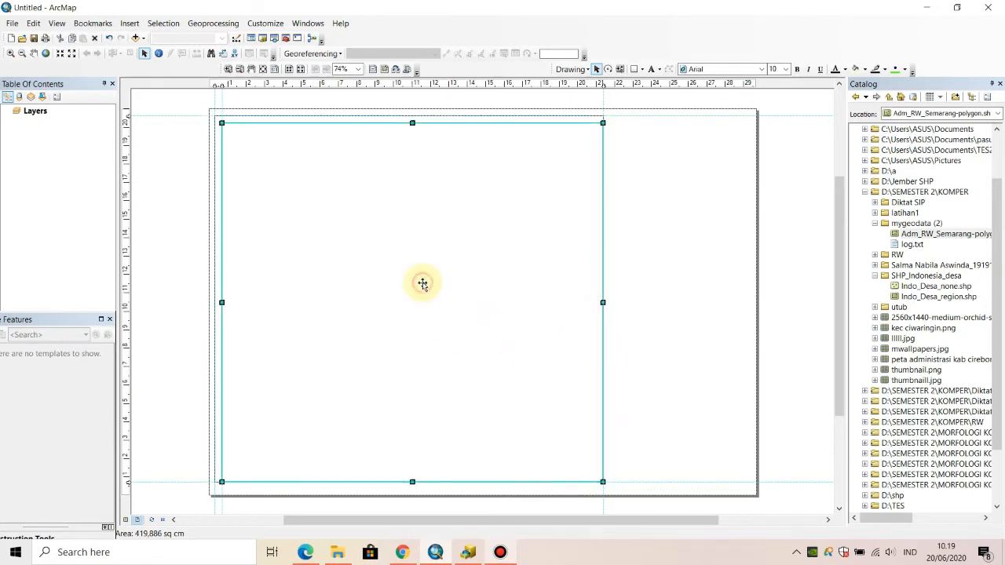
{"action": "mouse_move", "coordinate": [439, 267]}
{"action": "left_mouse_down"}
{"action": "mouse_move", "coordinate": [418, 273]}
{"action": "mouse_move", "coordinate": [440, 270]}
{"action": "mouse_move", "coordinate": [431, 278]}
{"action": "mouse_move", "coordinate": [429, 253]}
{"action": "mouse_move", "coordinate": [427, 263]}
{"action": "left_mouse_up"}
{"action": "left_click", "coordinate": [425, 273]}
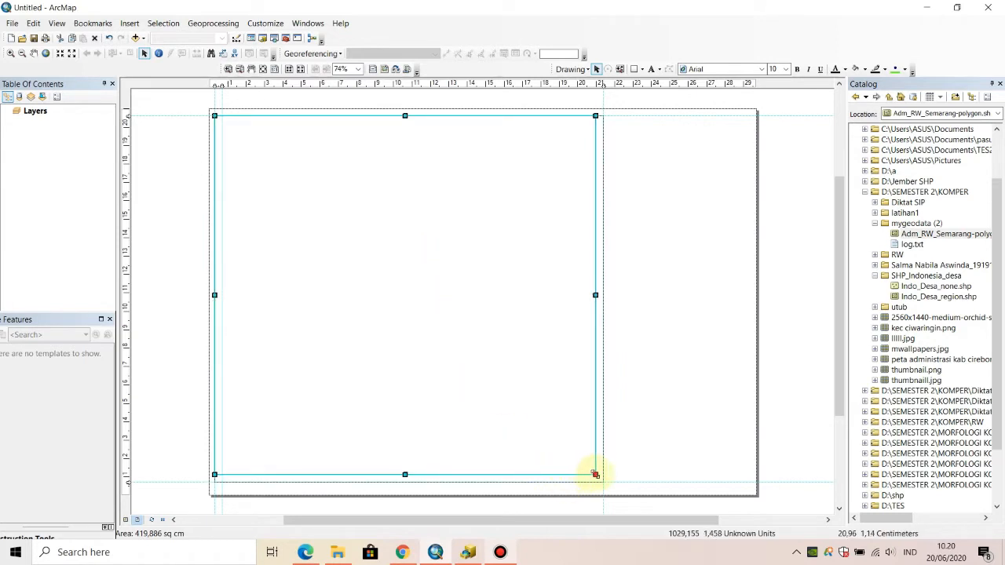
{"action": "left_click_drag", "start_coordinate": [595, 474], "coordinate": [540, 408]}
{"action": "left_click_drag", "start_coordinate": [431, 265], "coordinate": [449, 292]}
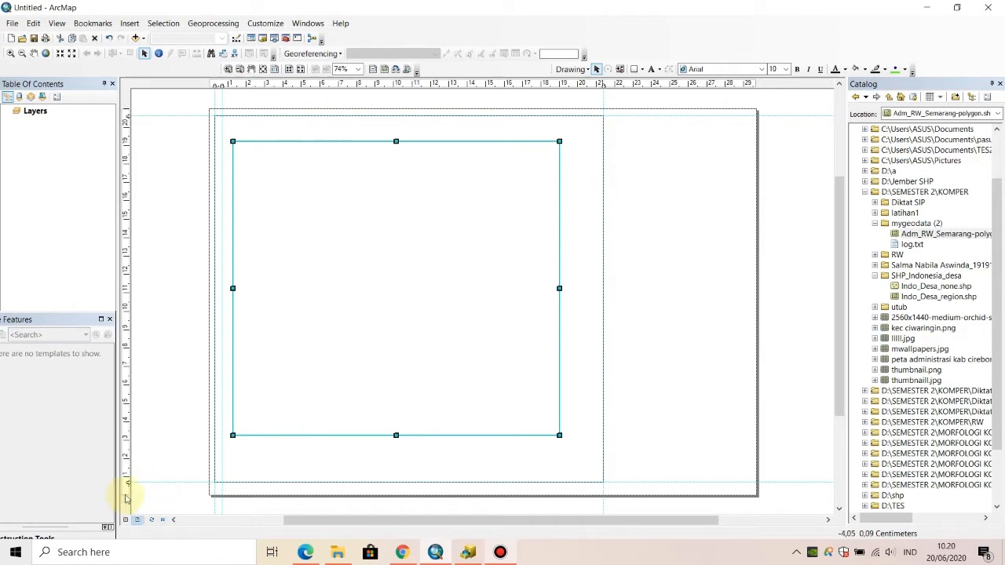
- Move the bottom horizontal guide to 0.30 cm and extend the border rectangle's bottom edge to it
{"action": "left_click", "coordinate": [300, 466]}
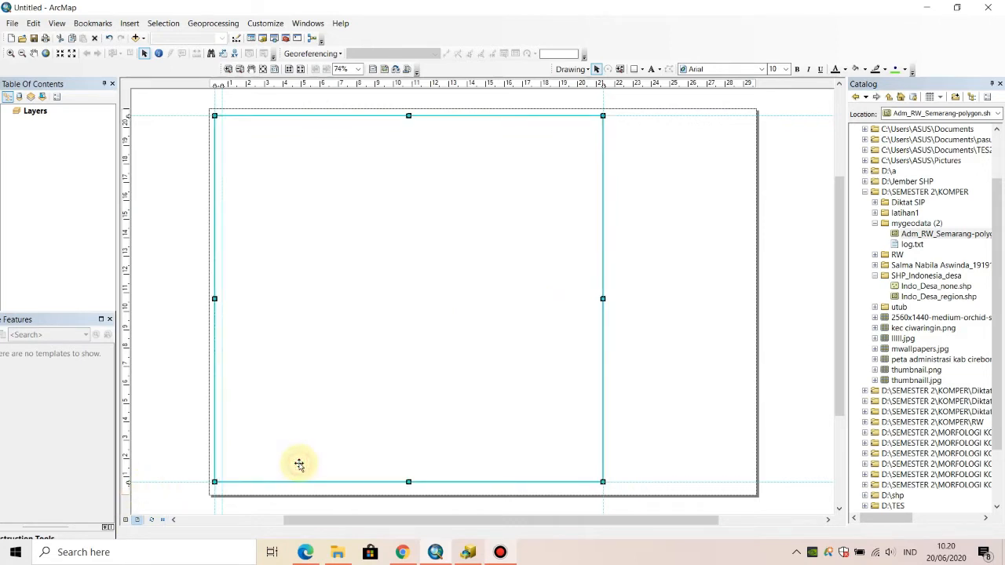
{"action": "left_click", "coordinate": [130, 482]}
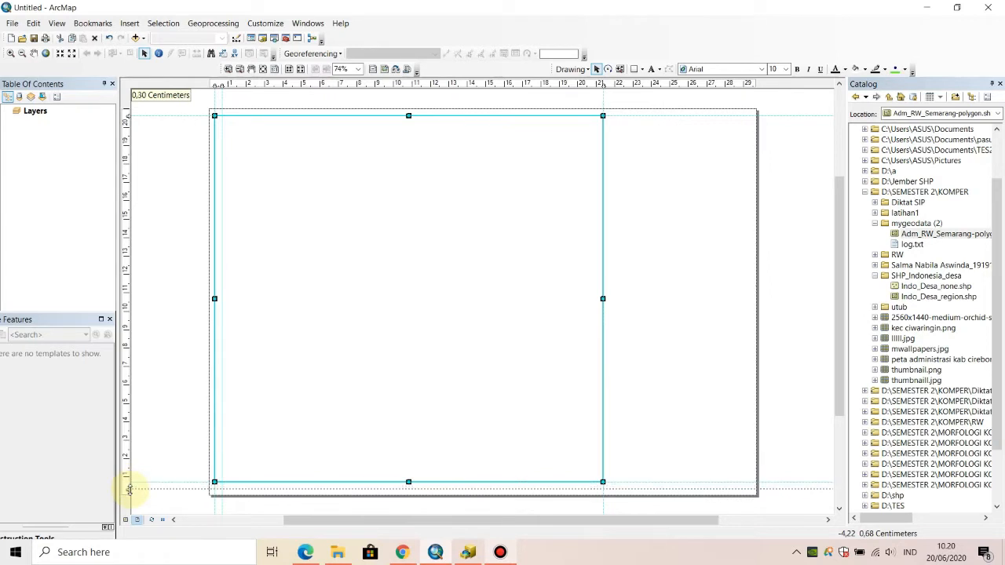
{"action": "left_click_drag", "start_coordinate": [130, 488], "coordinate": [130, 489]}
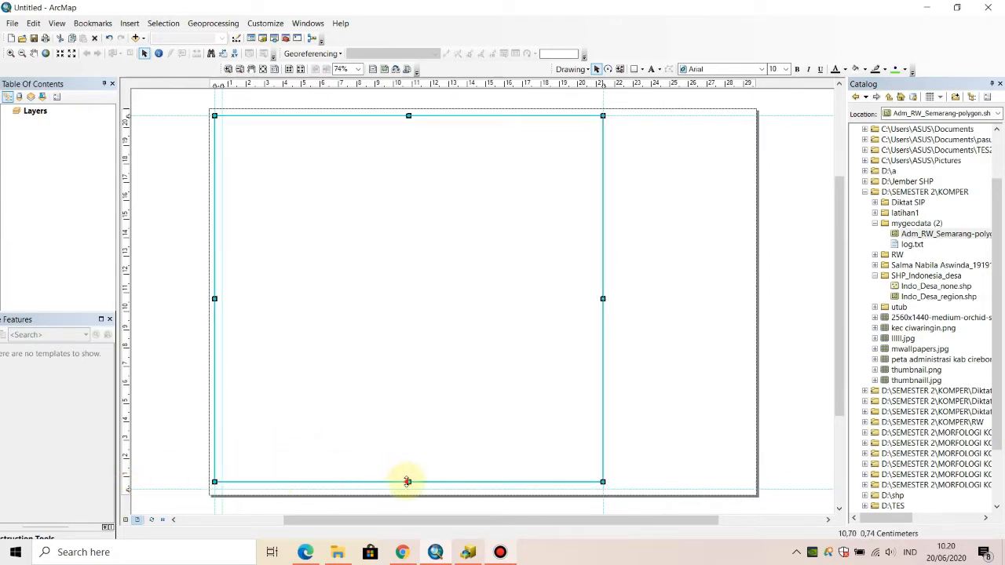
{"action": "left_click_drag", "start_coordinate": [408, 482], "coordinate": [407, 488]}
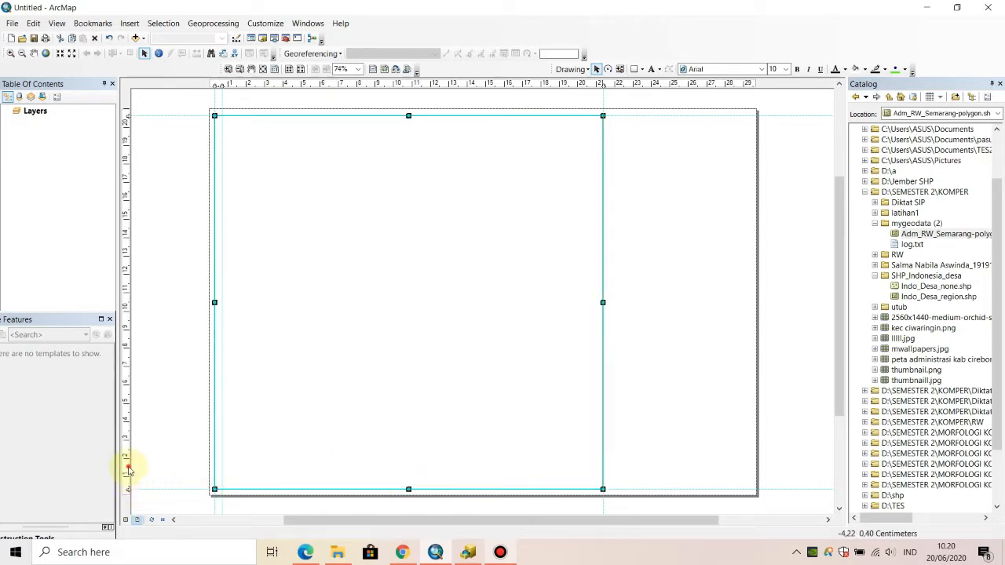
- Add an extra horizontal guide at about 1.2 cm and snap the border rectangle's bottom edge to it
{"action": "left_click_drag", "start_coordinate": [128, 469], "coordinate": [126, 476]}
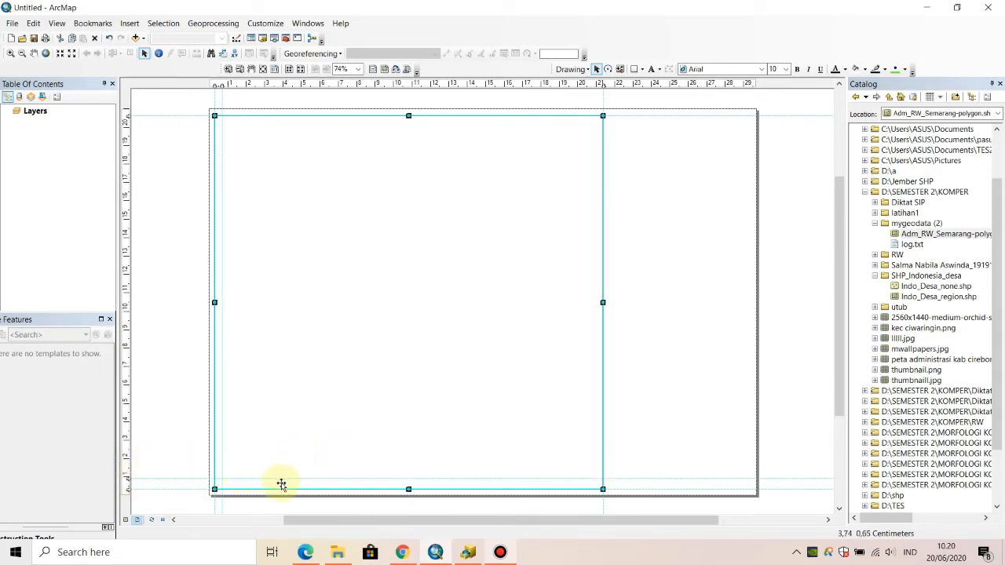
{"action": "left_click_drag", "start_coordinate": [127, 477], "coordinate": [127, 474]}
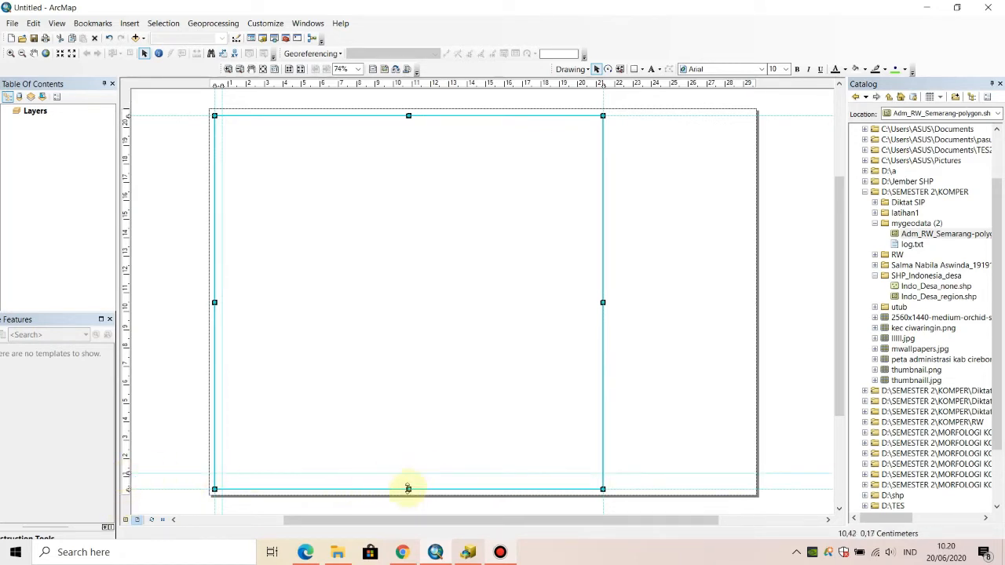
{"action": "left_click_drag", "start_coordinate": [407, 489], "coordinate": [407, 473]}
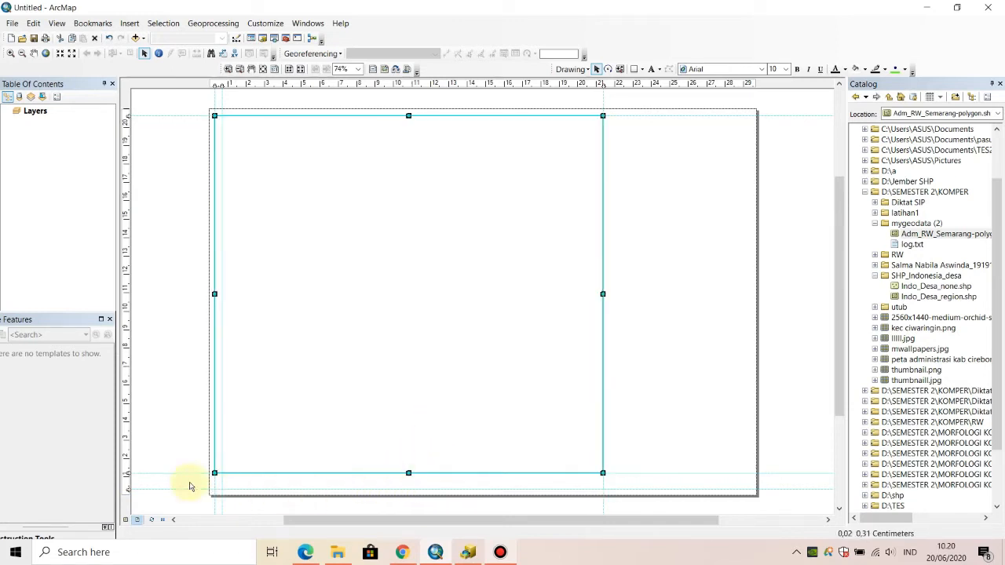
- Clear the extra horizontal guide and snap the rectangle's bottom edge back to the remaining lower guide
{"action": "right_click", "coordinate": [127, 474]}
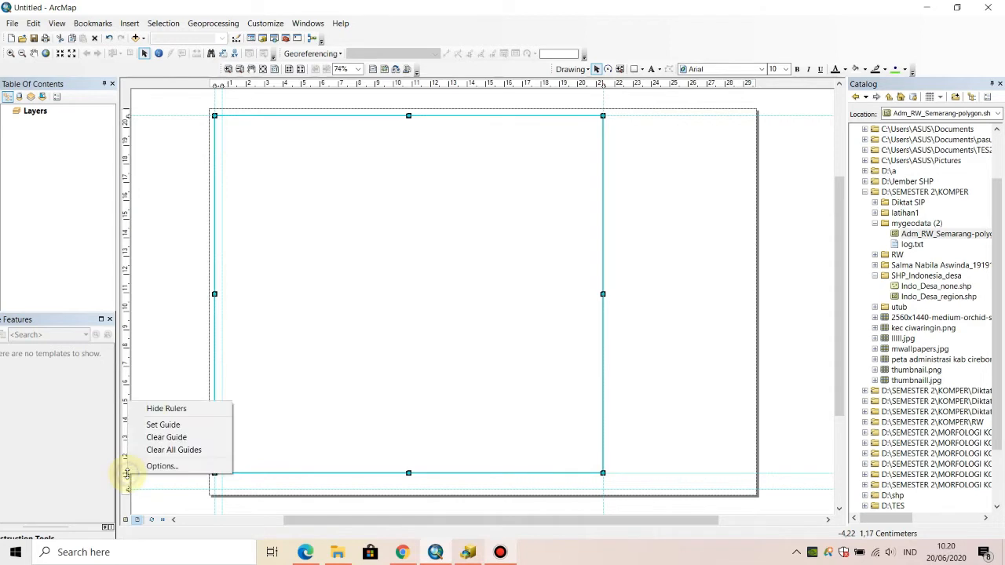
{"action": "left_click", "coordinate": [156, 432]}
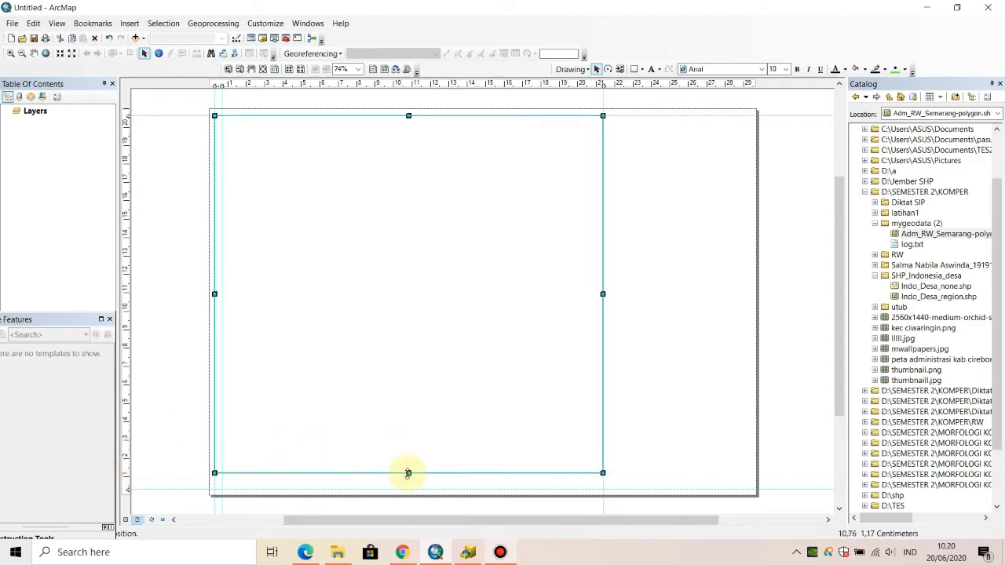
{"action": "left_click_drag", "start_coordinate": [408, 473], "coordinate": [408, 489]}
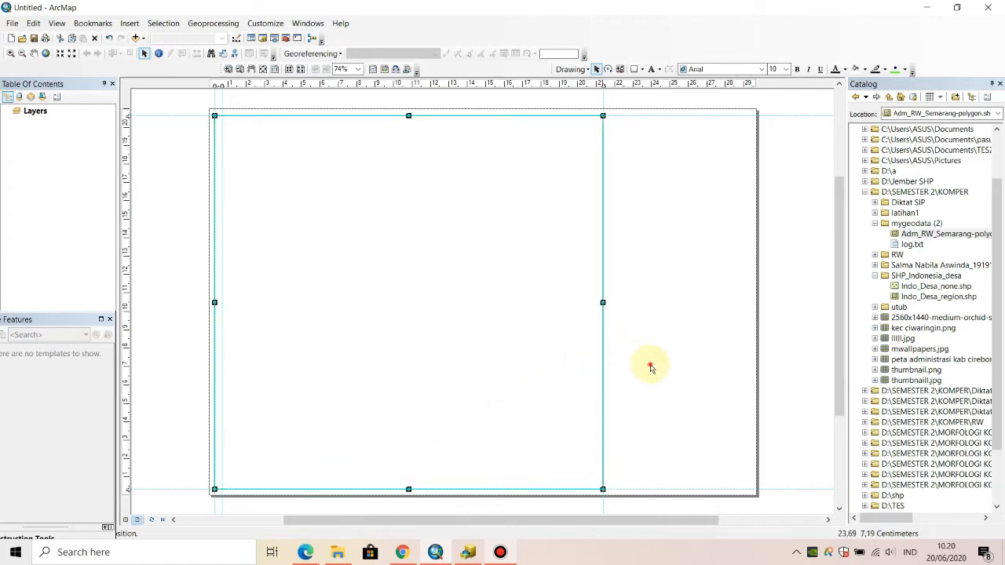
- Bring the data frame's upper-left corner to the inner vertical guide and move both horizontal guides inward, the lower one to 0.60 cm
{"action": "left_click", "coordinate": [349, 262]}
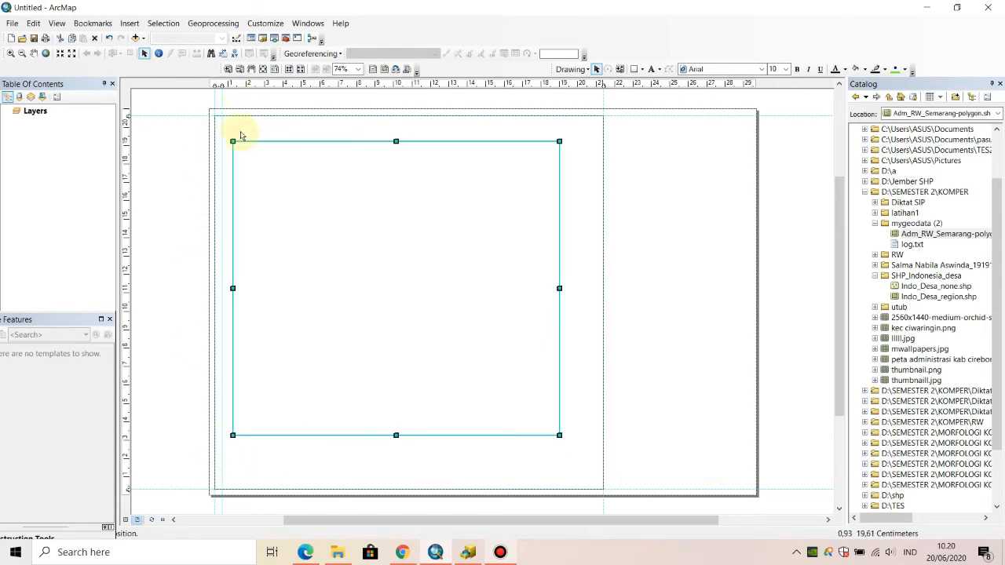
{"action": "left_click_drag", "start_coordinate": [233, 141], "coordinate": [222, 129]}
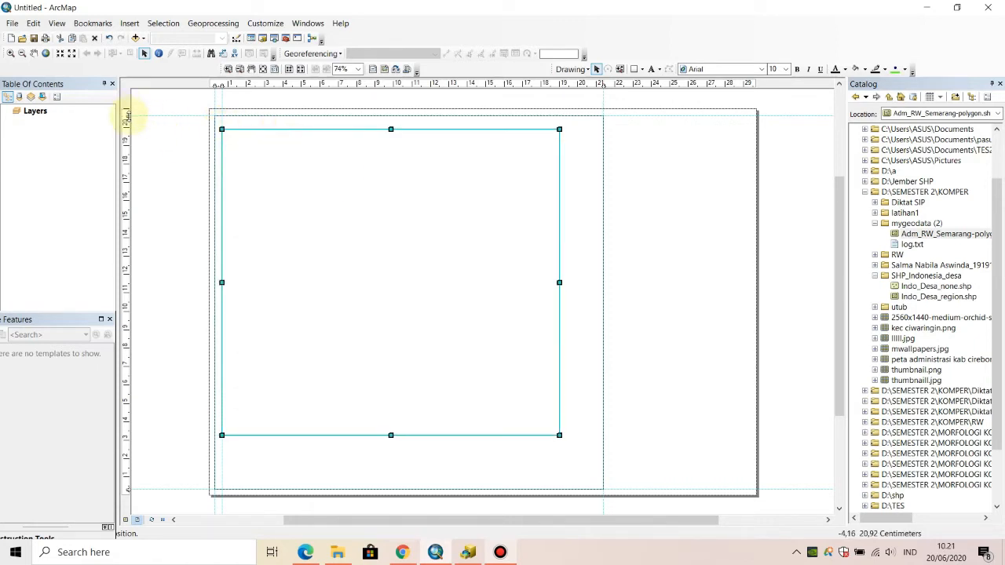
{"action": "left_click_drag", "start_coordinate": [127, 117], "coordinate": [127, 122]}
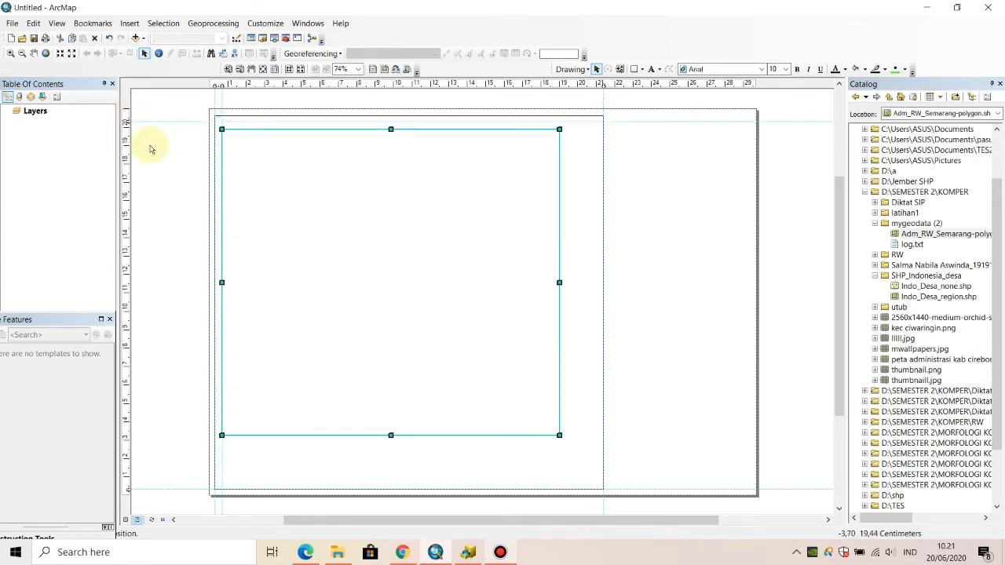
{"action": "left_click_drag", "start_coordinate": [127, 490], "coordinate": [127, 490]}
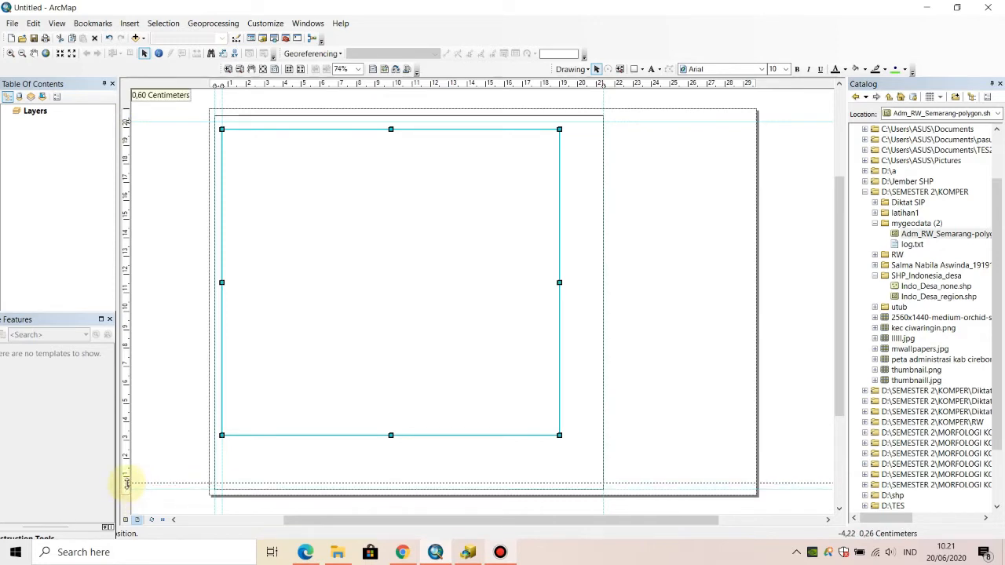
{"action": "left_click_drag", "start_coordinate": [129, 485], "coordinate": [129, 485]}
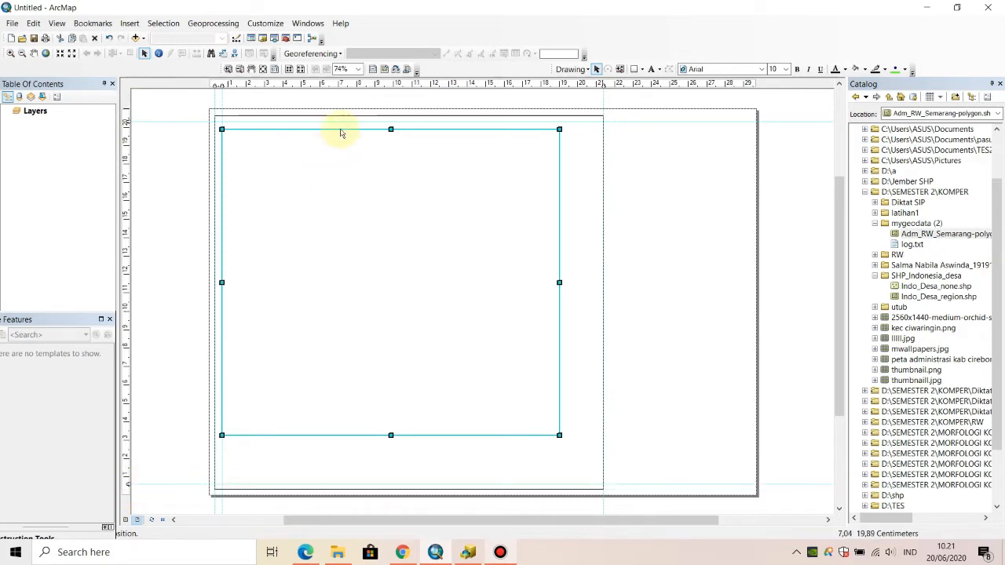
- Extend the data frame's top and bottom edges to the horizontal guides and its right edge close to the rectangle's right side
{"action": "left_click_drag", "start_coordinate": [390, 130], "coordinate": [391, 122]}
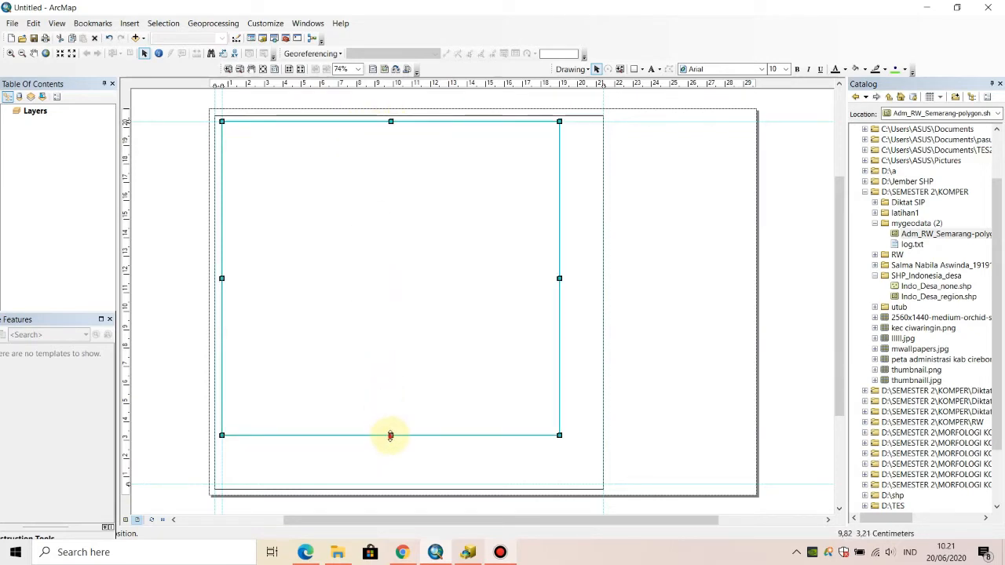
{"action": "left_click_drag", "start_coordinate": [391, 435], "coordinate": [392, 477]}
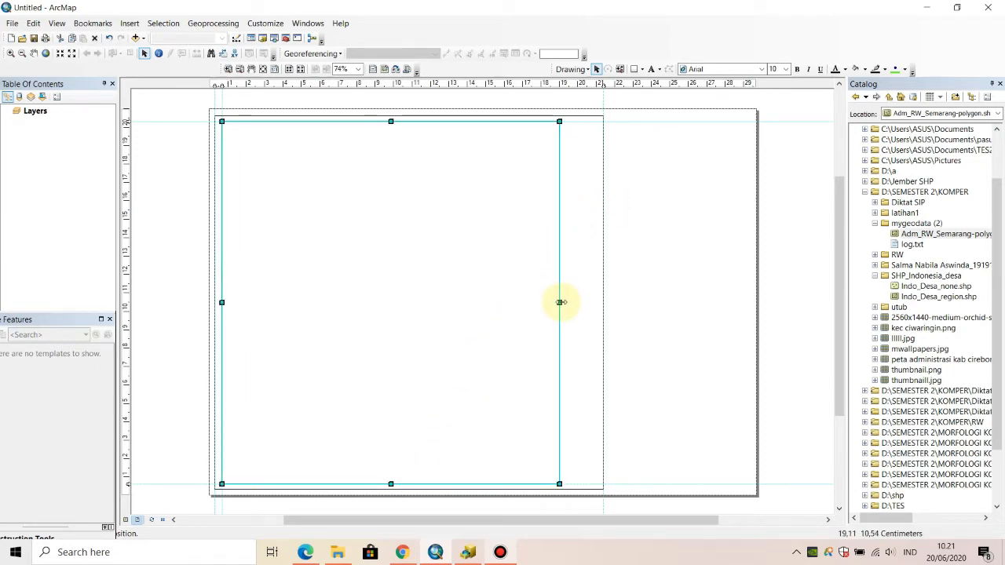
{"action": "left_click_drag", "start_coordinate": [559, 303], "coordinate": [589, 316]}
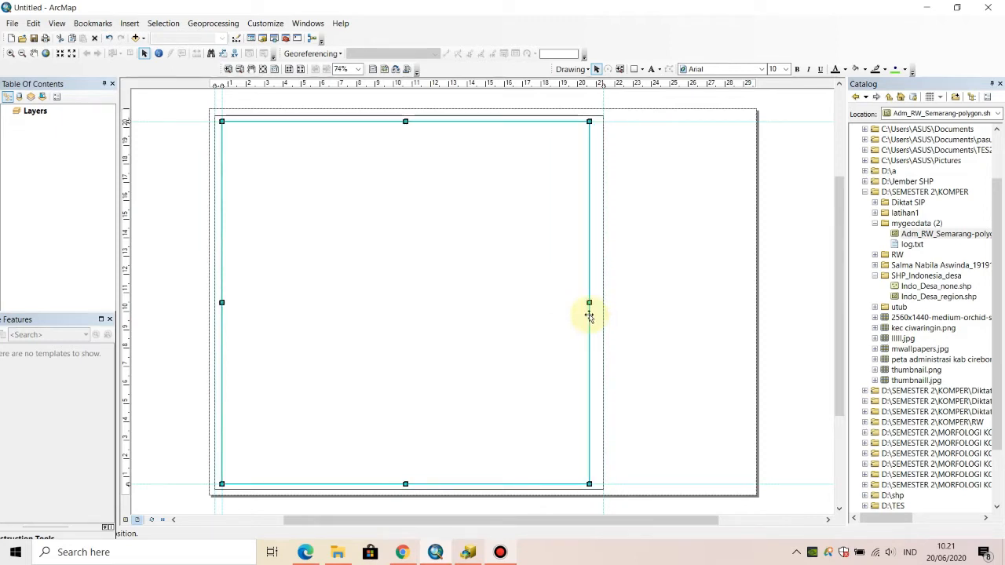
- Move the right vertical guide slightly inward and snap the border rectangle's right edge to it
{"action": "left_click", "coordinate": [604, 130]}
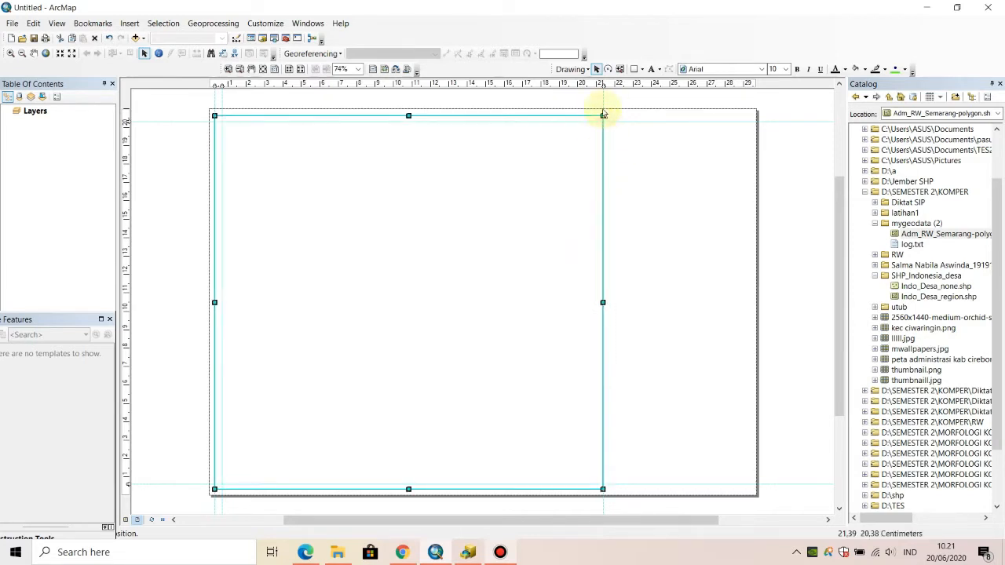
{"action": "left_click", "coordinate": [601, 84]}
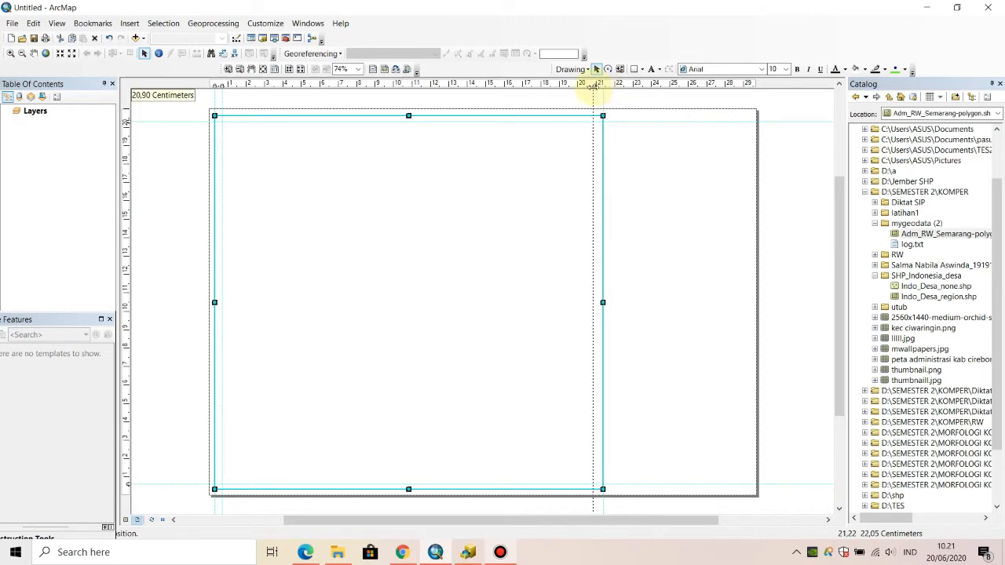
{"action": "left_click_drag", "start_coordinate": [597, 87], "coordinate": [596, 87]}
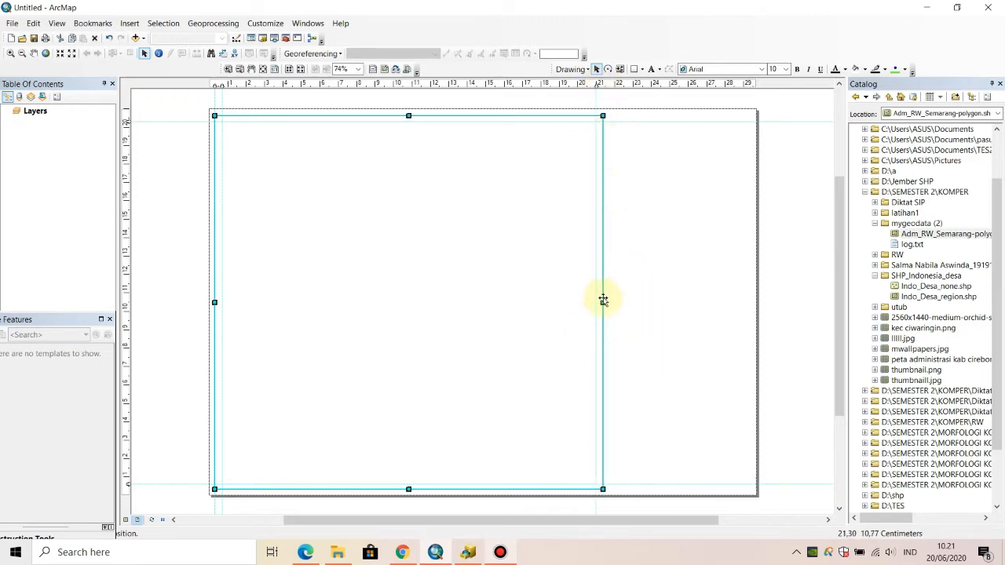
{"action": "left_click_drag", "start_coordinate": [604, 301], "coordinate": [597, 301]}
- Add a vertical guide along the data frame's right edge, just inside the border rectangle's right side
{"action": "left_click", "coordinate": [558, 288]}
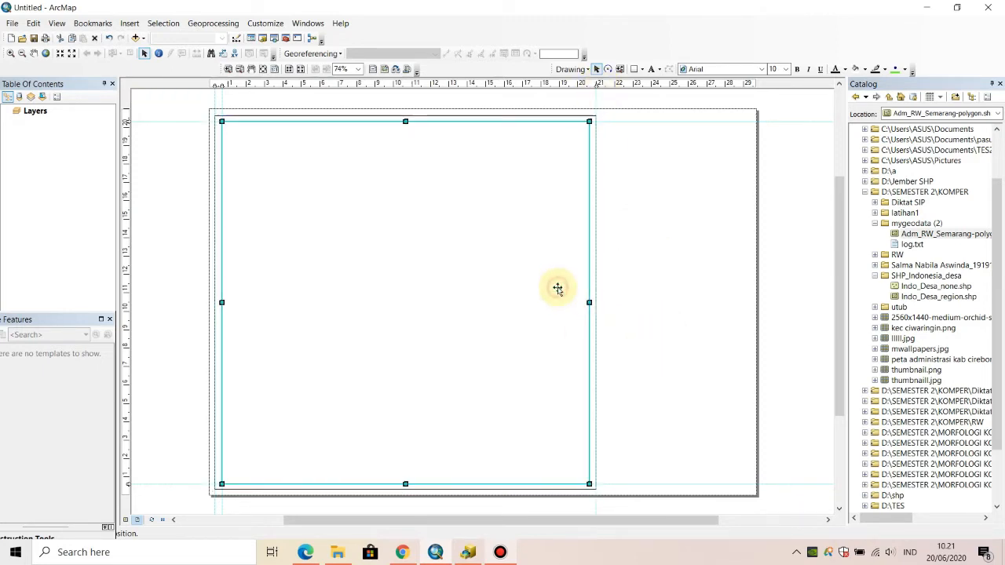
{"action": "left_click", "coordinate": [666, 285]}
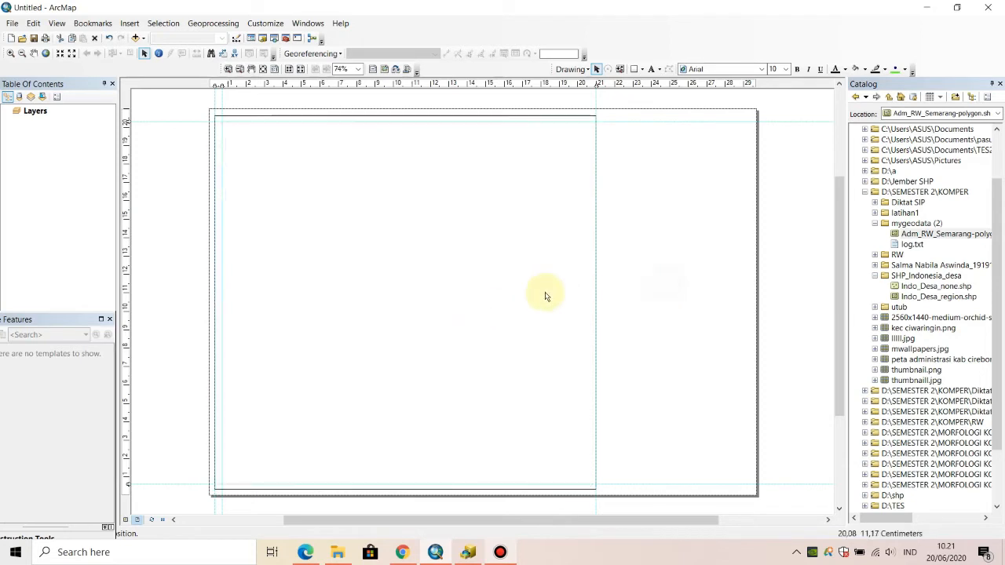
{"action": "left_click", "coordinate": [545, 294]}
{"action": "left_click", "coordinate": [471, 299]}
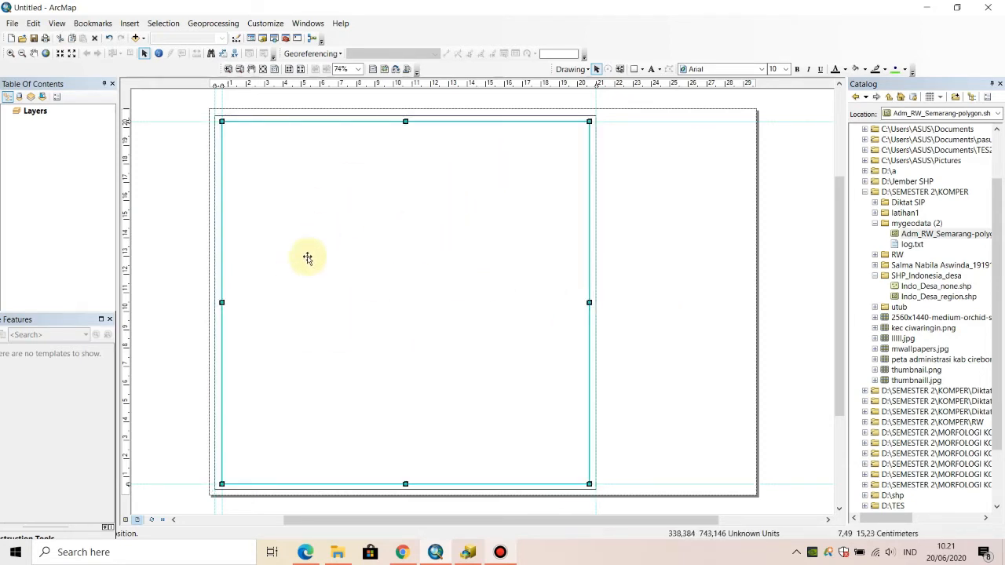
{"action": "left_click", "coordinate": [588, 84]}
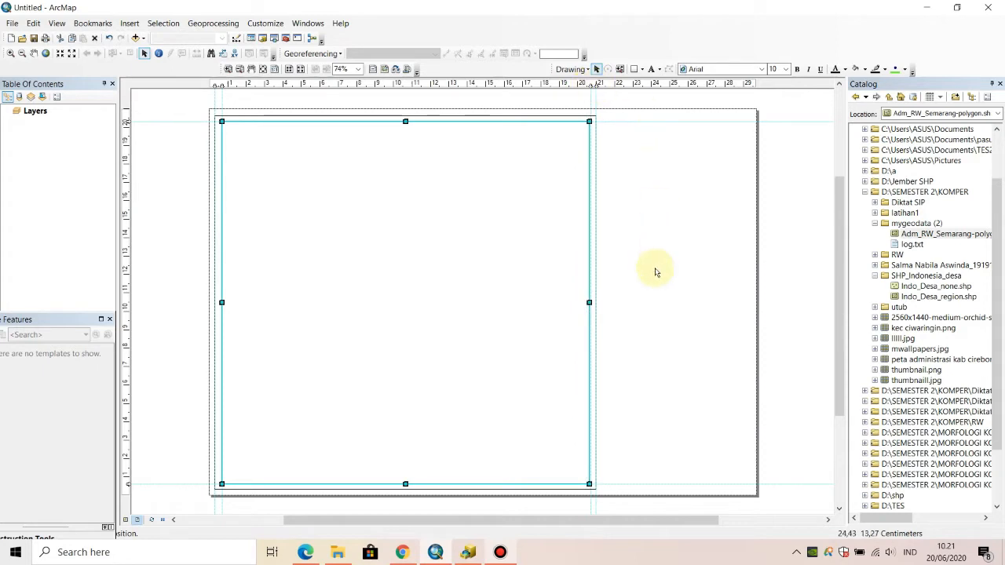
{"action": "left_click", "coordinate": [637, 304]}
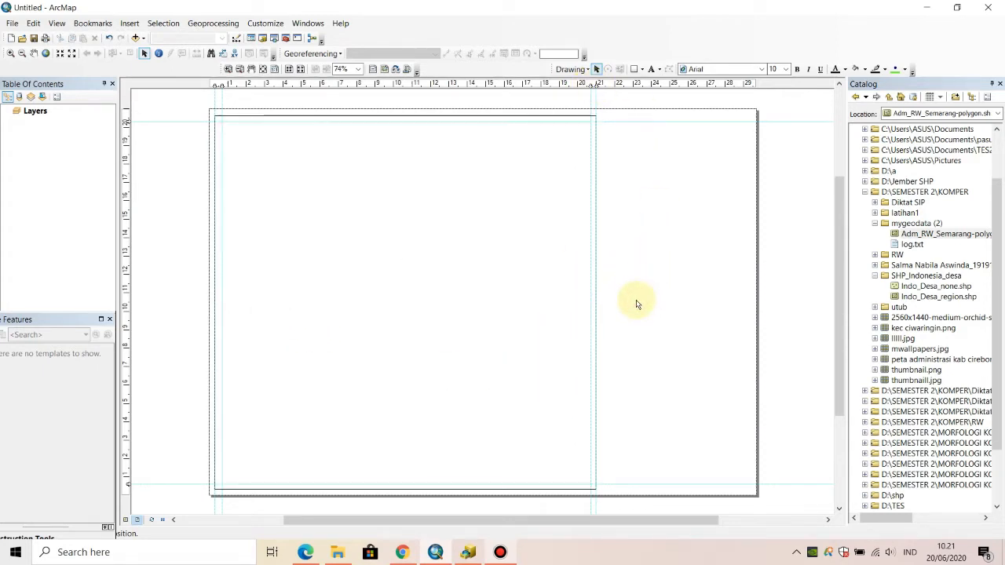
{"action": "left_click", "coordinate": [471, 306]}
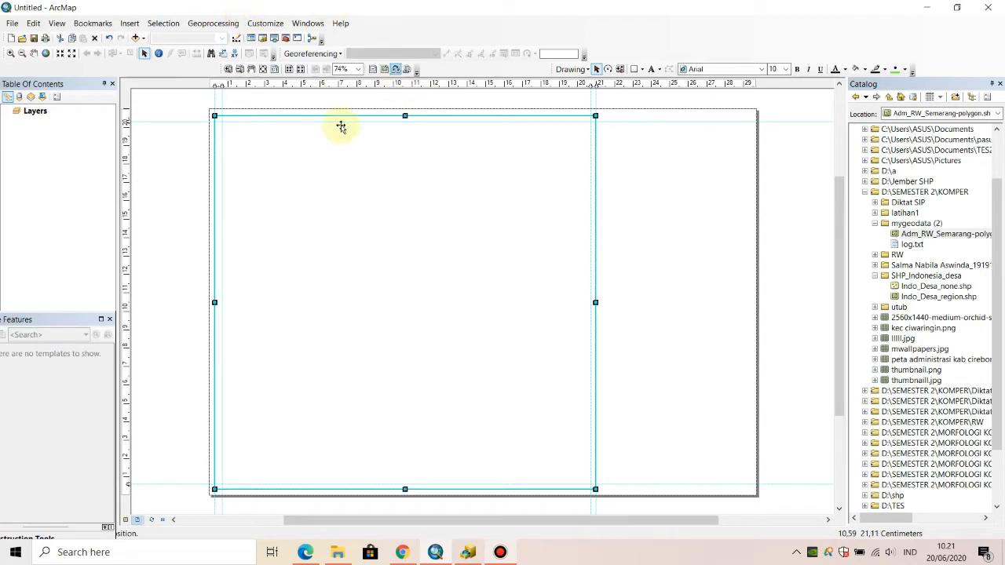
- Add the Imagery basemap to the map
{"action": "left_click", "coordinate": [144, 39]}
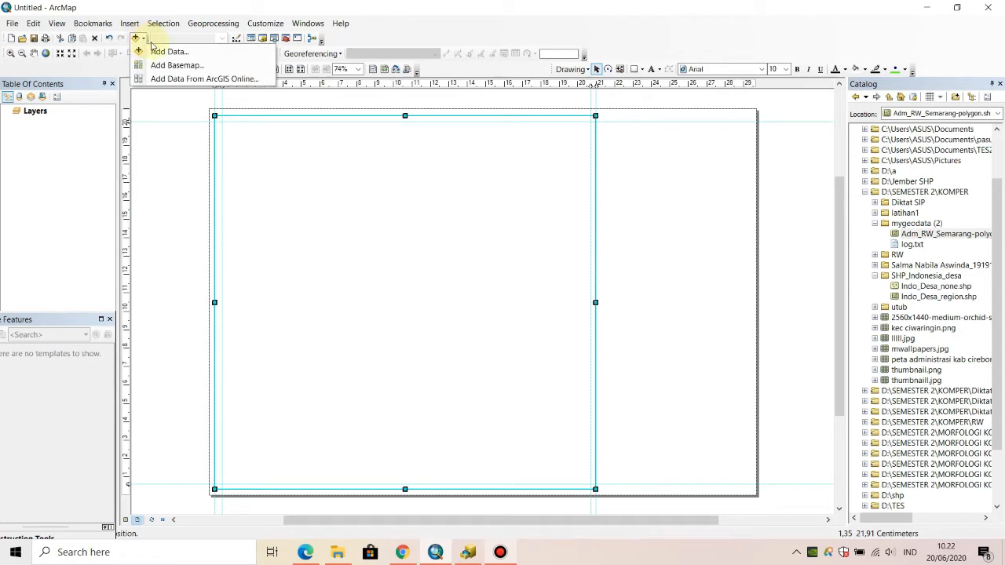
{"action": "left_click", "coordinate": [157, 66]}
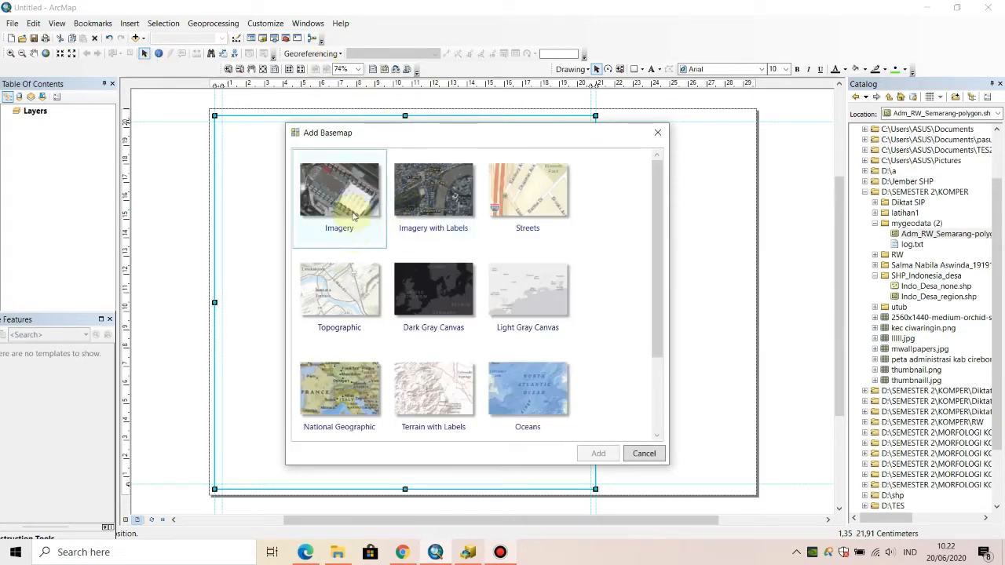
{"action": "left_click", "coordinate": [352, 238]}
{"action": "left_click", "coordinate": [585, 453]}
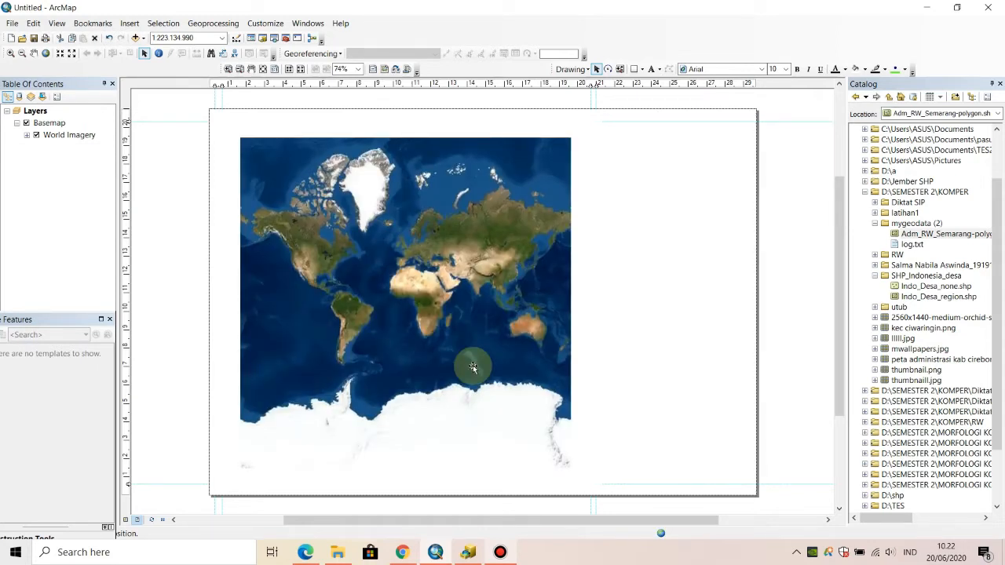
- Select the data frame and enlarge the world imagery with a fixed zoom so it fills the frame
{"action": "left_click", "coordinate": [521, 220]}
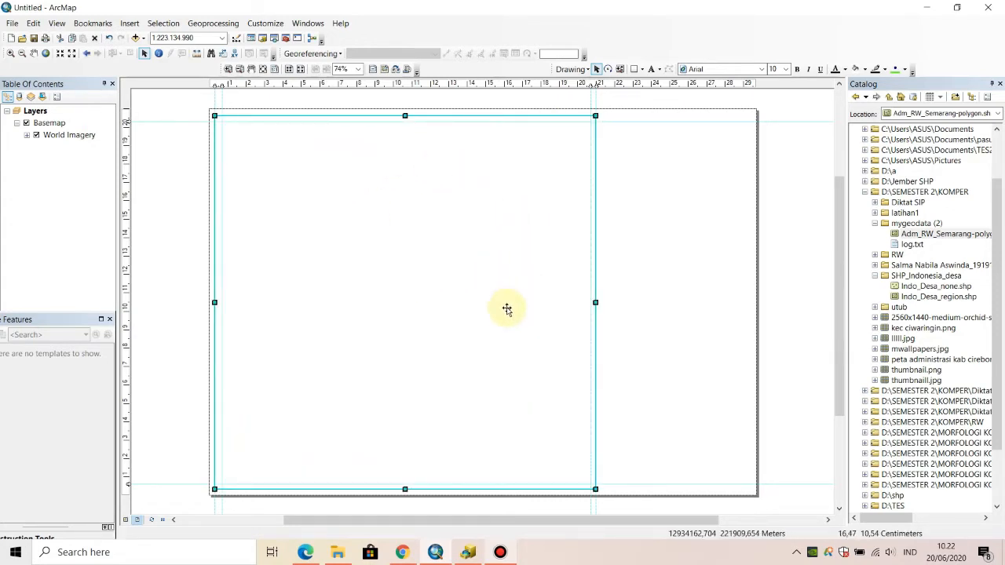
{"action": "left_click", "coordinate": [415, 271]}
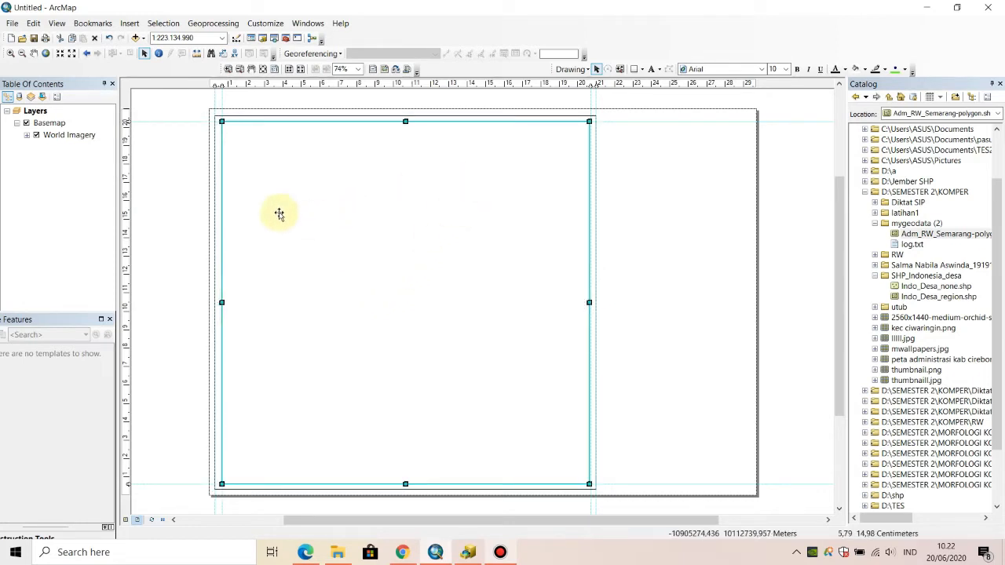
{"action": "left_click", "coordinate": [49, 124]}
{"action": "right_click", "coordinate": [51, 125]}
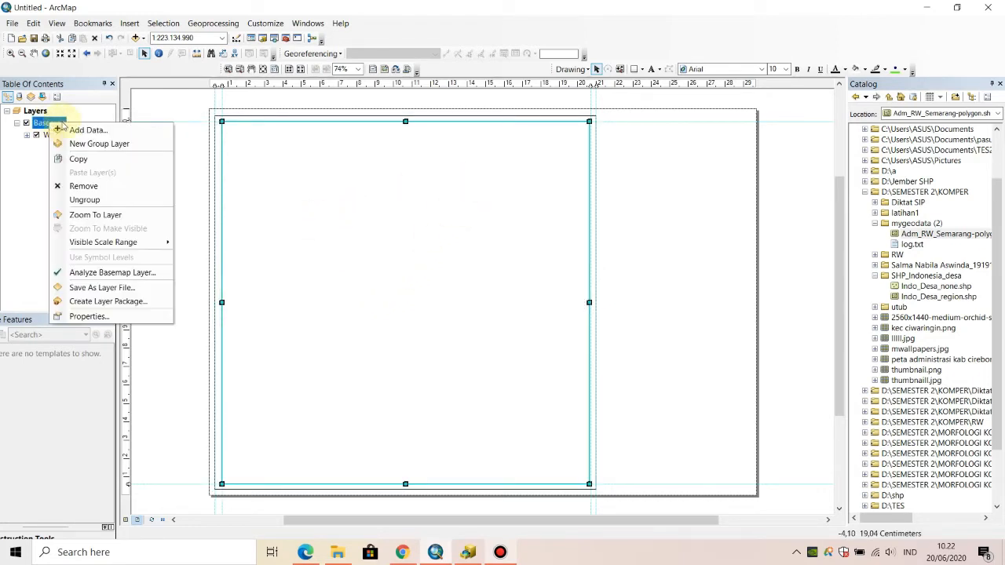
{"action": "left_click", "coordinate": [374, 261]}
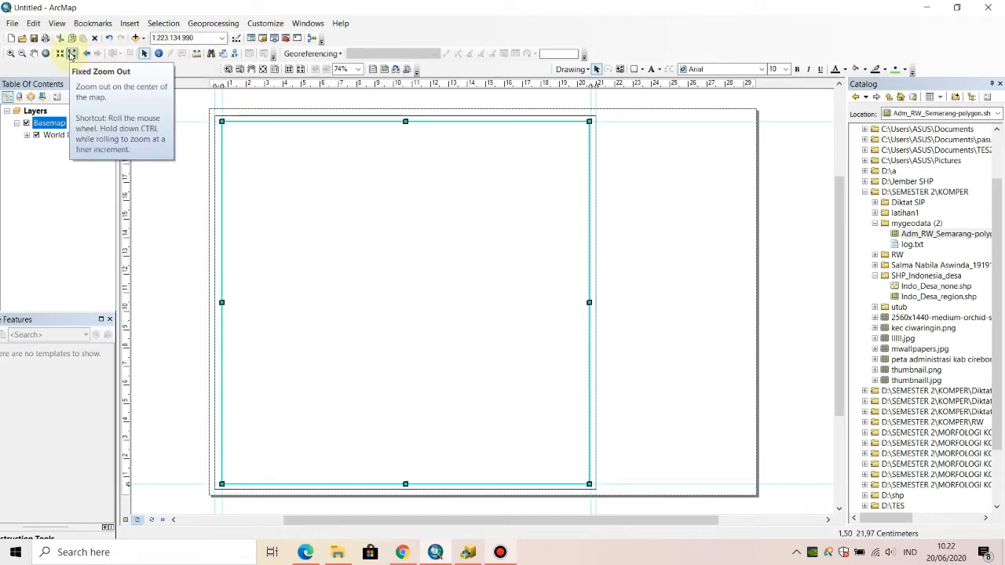
{"action": "left_click", "coordinate": [63, 52]}
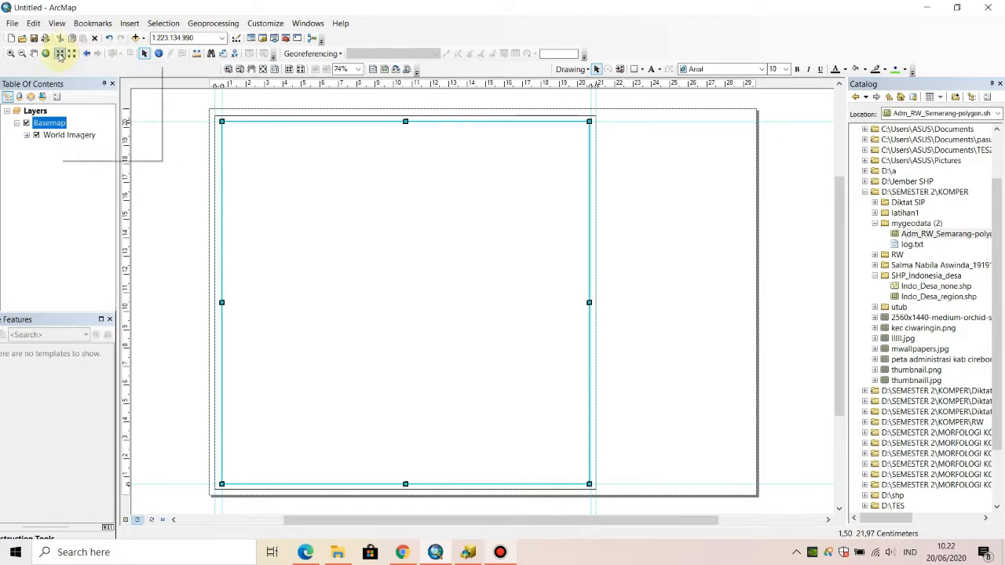
{"action": "left_click", "coordinate": [60, 54]}
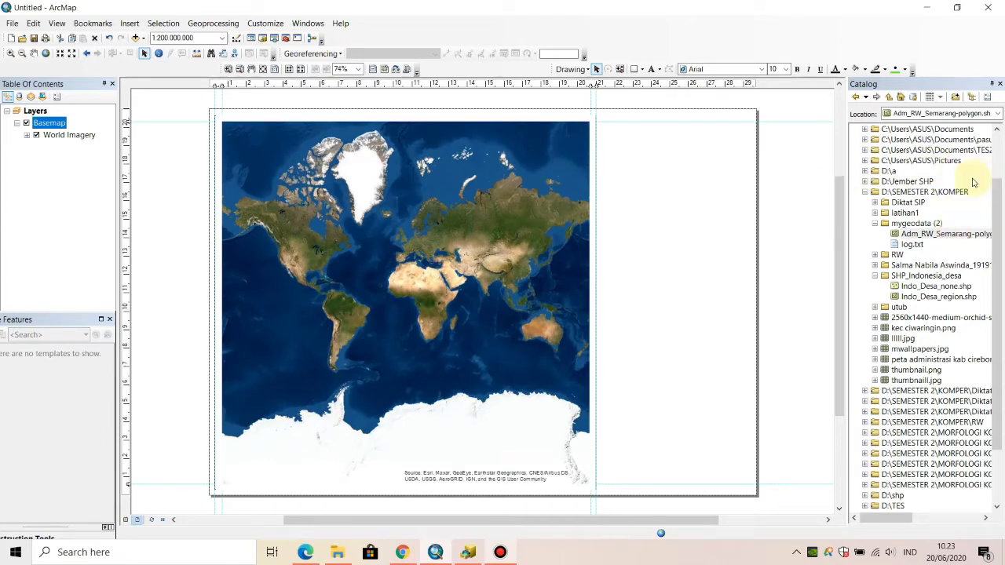
- Add DELINIASI.shp from the Home folder to the data frame and zoom to that layer
{"action": "scroll", "coordinate": [974, 182], "scroll_direction": "up", "scroll_amount": 2}
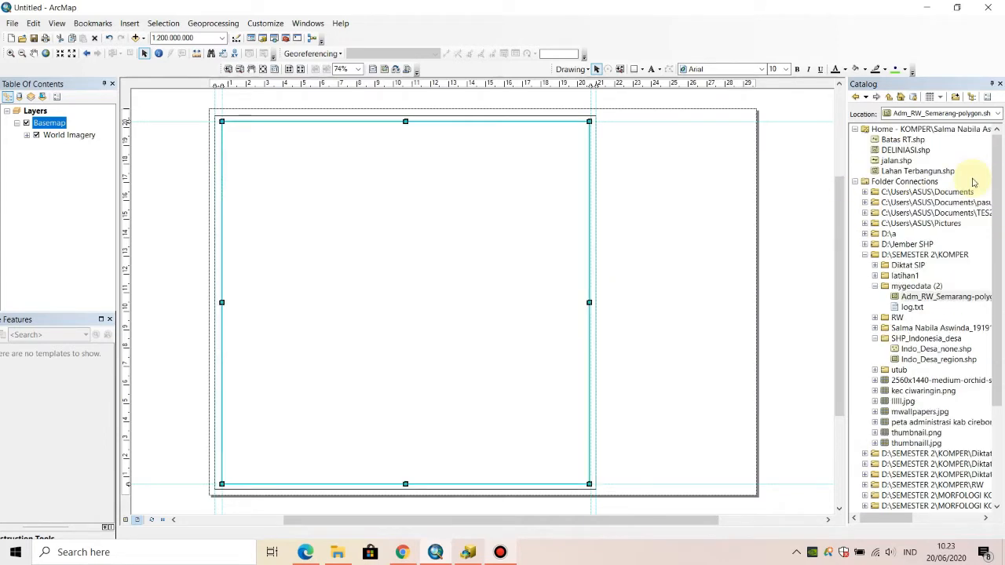
{"action": "left_click", "coordinate": [911, 149]}
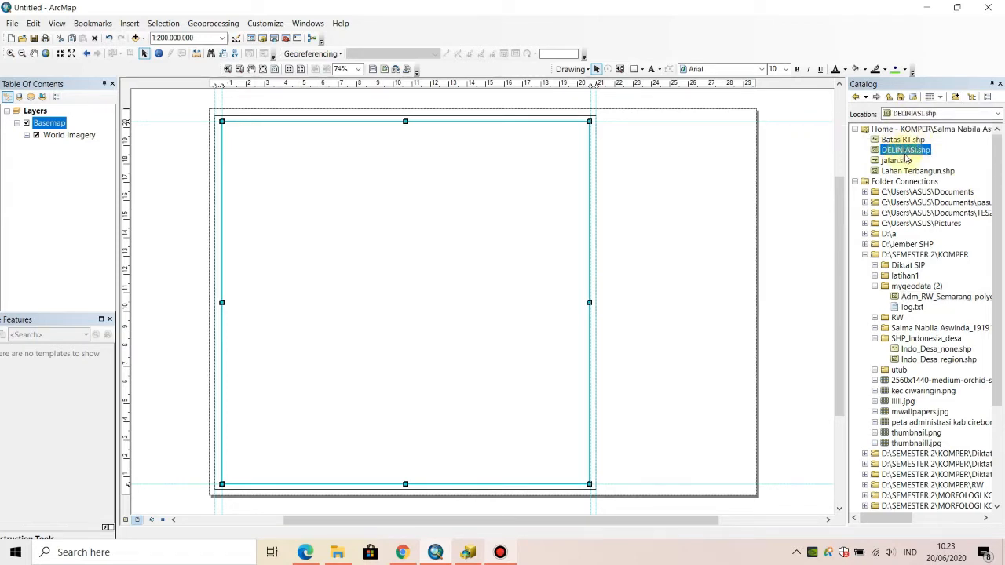
{"action": "left_click_drag", "start_coordinate": [911, 151], "coordinate": [452, 243]}
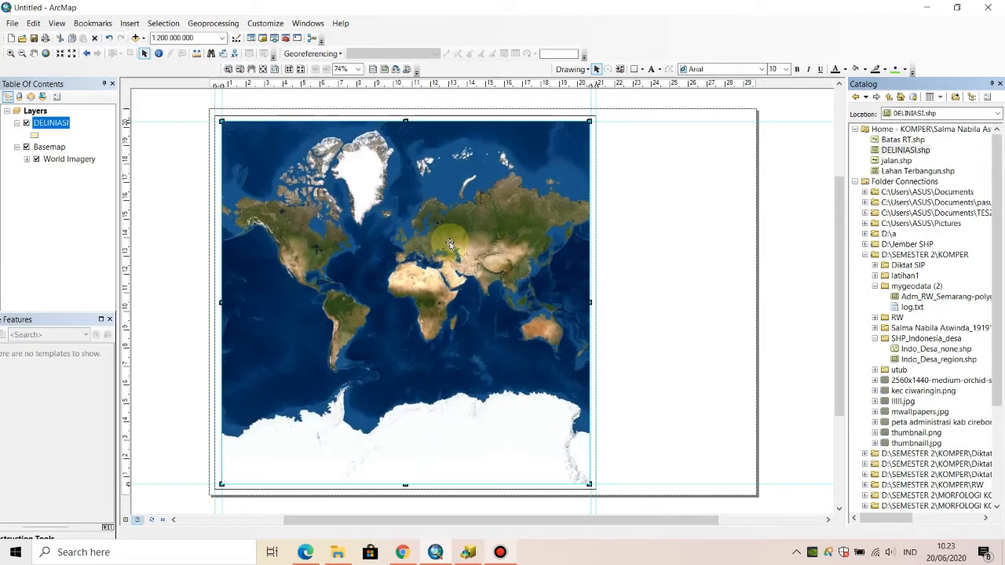
{"action": "right_click", "coordinate": [59, 127]}
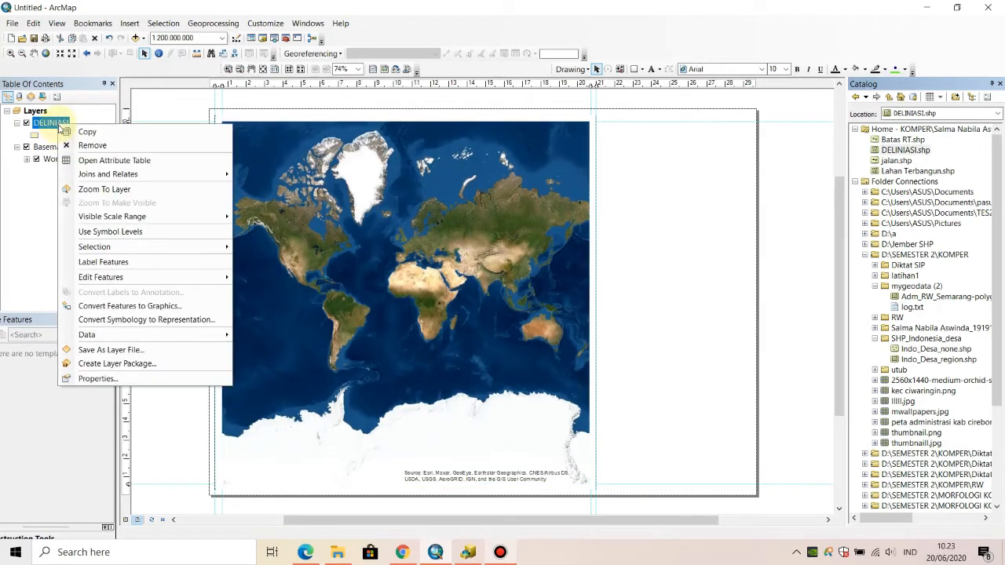
{"action": "left_click", "coordinate": [102, 189]}
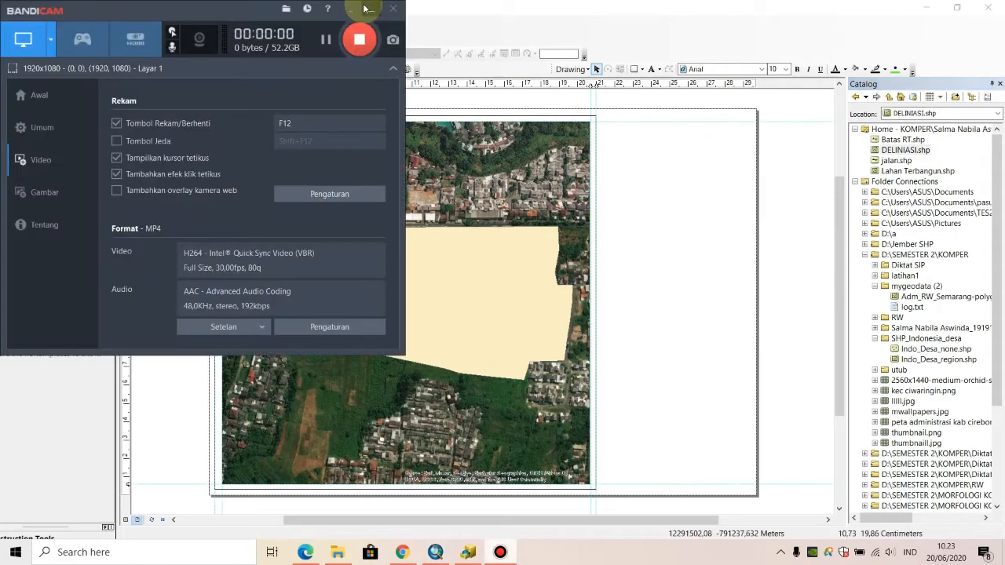
{"action": "left_click", "coordinate": [363, 7]}
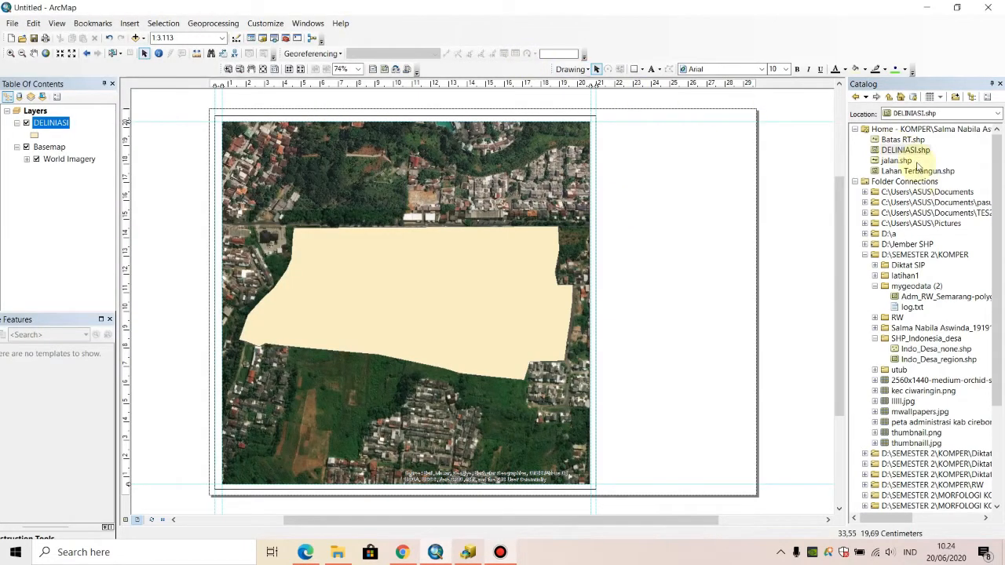
- Add the Batas RT.shp, jalan.shp and Lahan Terbangun.shp shapefiles to the data frame
{"action": "mouse_move", "coordinate": [901, 140]}
{"action": "left_mouse_down"}
{"action": "mouse_move", "coordinate": [621, 224]}
{"action": "mouse_move", "coordinate": [478, 276]}
{"action": "mouse_move", "coordinate": [482, 283]}
{"action": "left_mouse_up"}
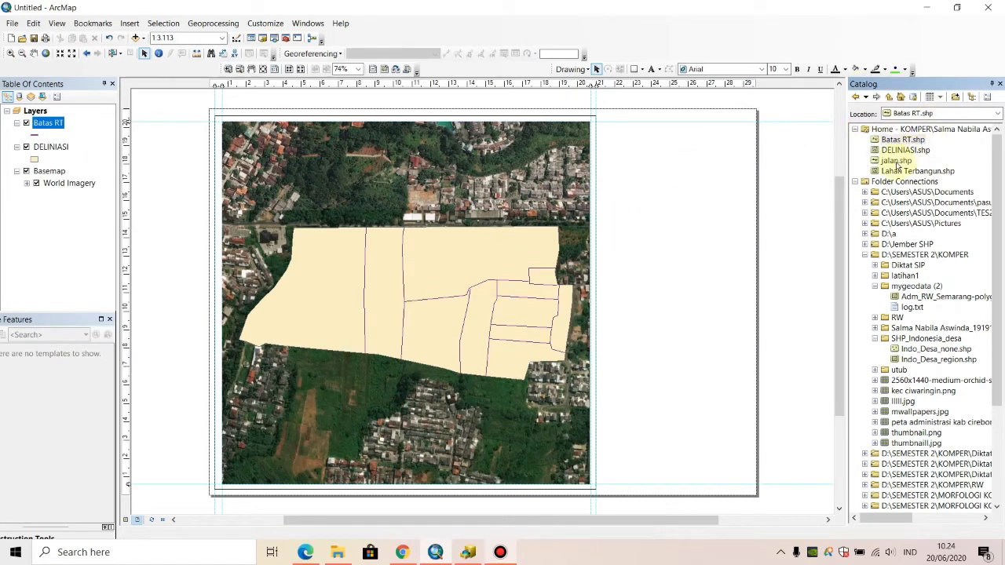
{"action": "mouse_move", "coordinate": [899, 161]}
{"action": "left_mouse_down"}
{"action": "mouse_move", "coordinate": [614, 234]}
{"action": "mouse_move", "coordinate": [407, 274]}
{"action": "left_mouse_up"}
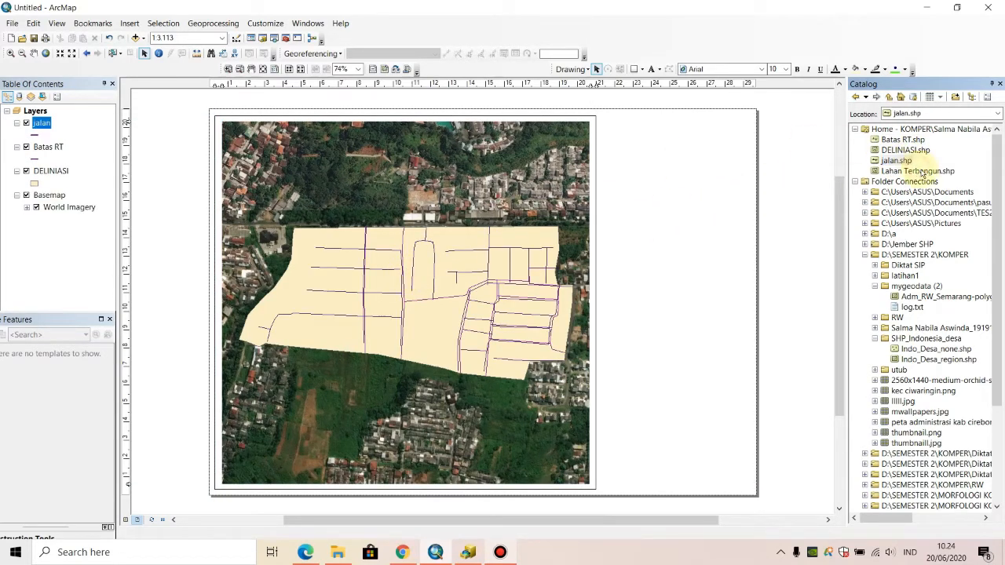
{"action": "mouse_move", "coordinate": [937, 174]}
{"action": "left_mouse_down"}
{"action": "mouse_move", "coordinate": [816, 197]}
{"action": "mouse_move", "coordinate": [624, 197]}
{"action": "mouse_move", "coordinate": [377, 281]}
{"action": "left_mouse_up"}
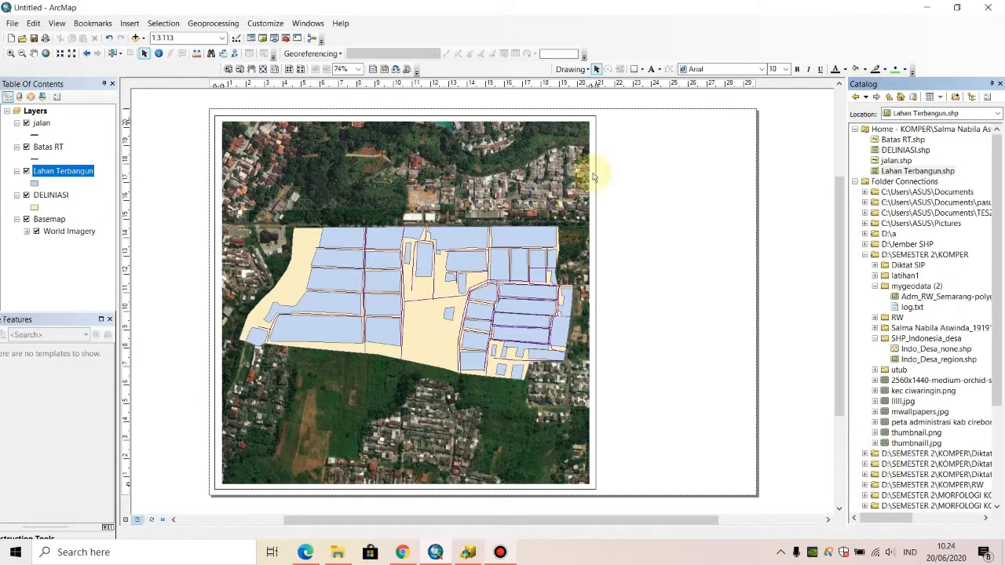
- Change the jalan layer's line symbol to Major Road with a width of 1,50
{"action": "left_click", "coordinate": [34, 134]}
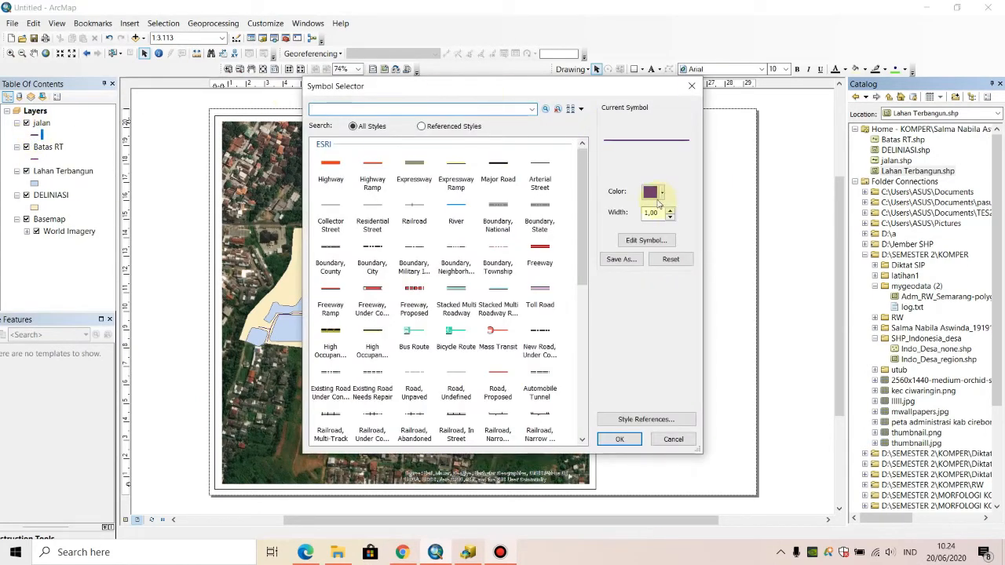
{"action": "left_click", "coordinate": [496, 164]}
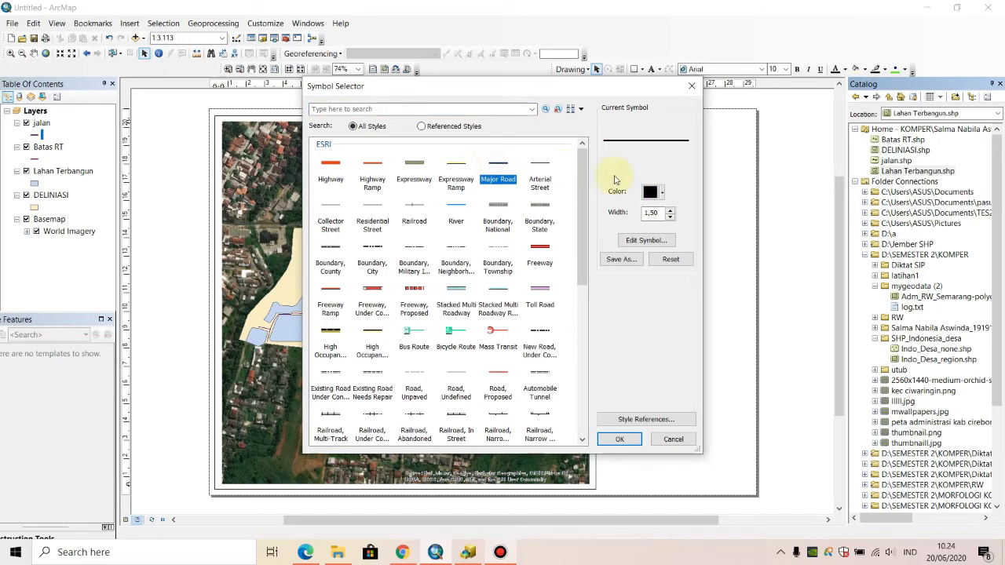
{"action": "left_click", "coordinate": [671, 211]}
{"action": "left_click", "coordinate": [672, 217]}
{"action": "left_click", "coordinate": [672, 210]}
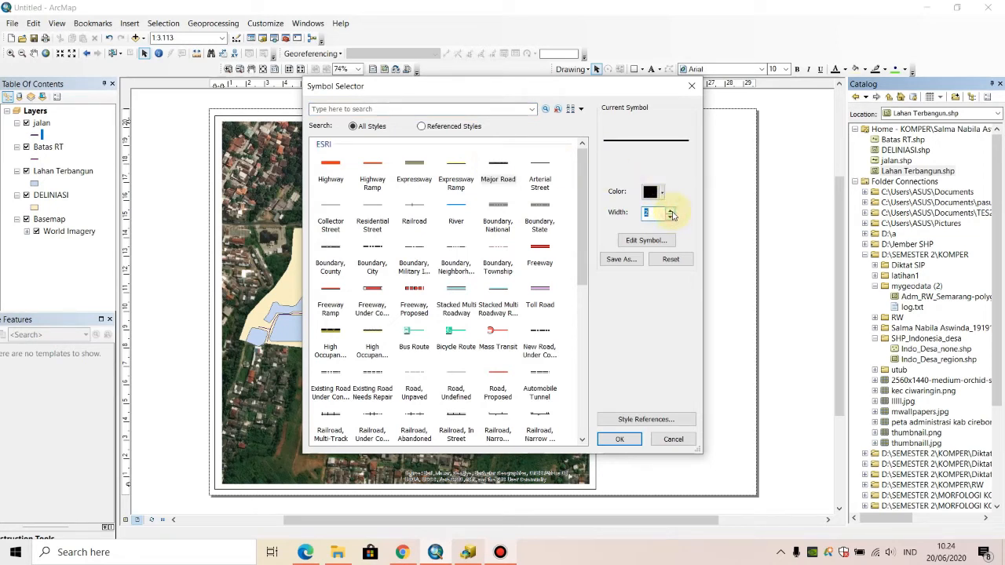
{"action": "left_click", "coordinate": [670, 217]}
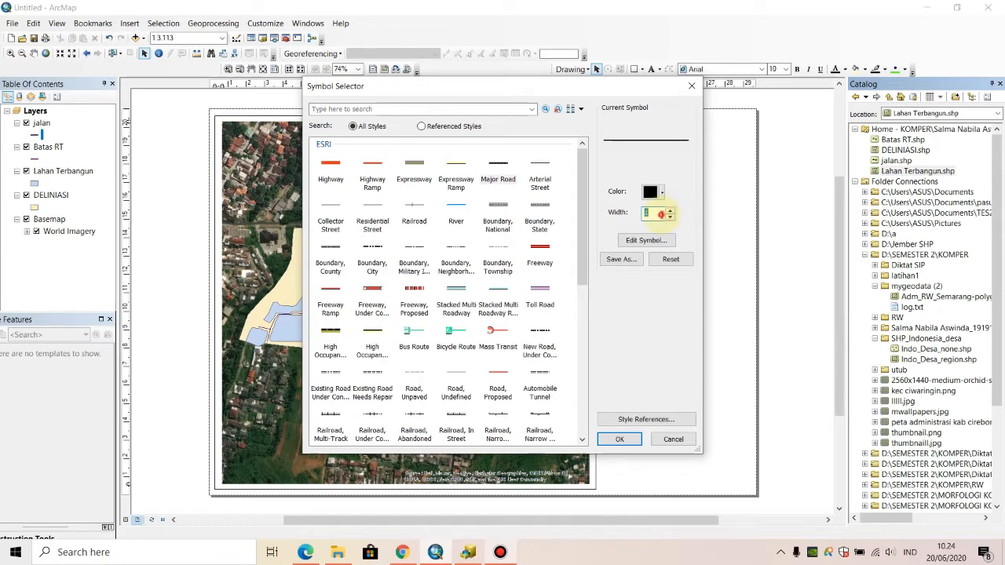
{"action": "left_click_drag", "start_coordinate": [661, 214], "coordinate": [645, 214]}
{"action": "type", "text": "1,50"}
{"action": "left_click", "coordinate": [619, 440]}
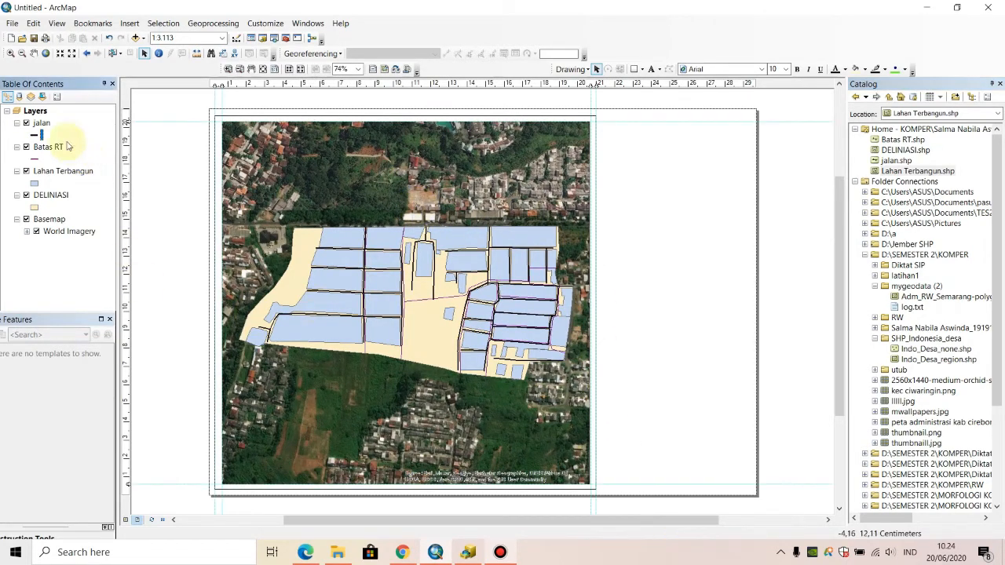
- Recolour the Batas RT layer's lines yellow and adjust their width
{"action": "left_click", "coordinate": [35, 160]}
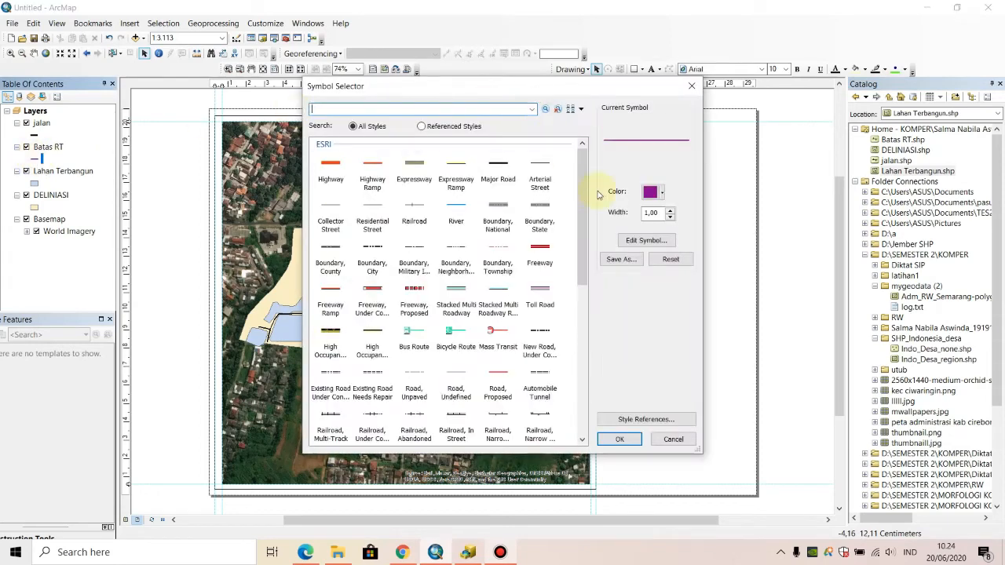
{"action": "left_click", "coordinate": [662, 196]}
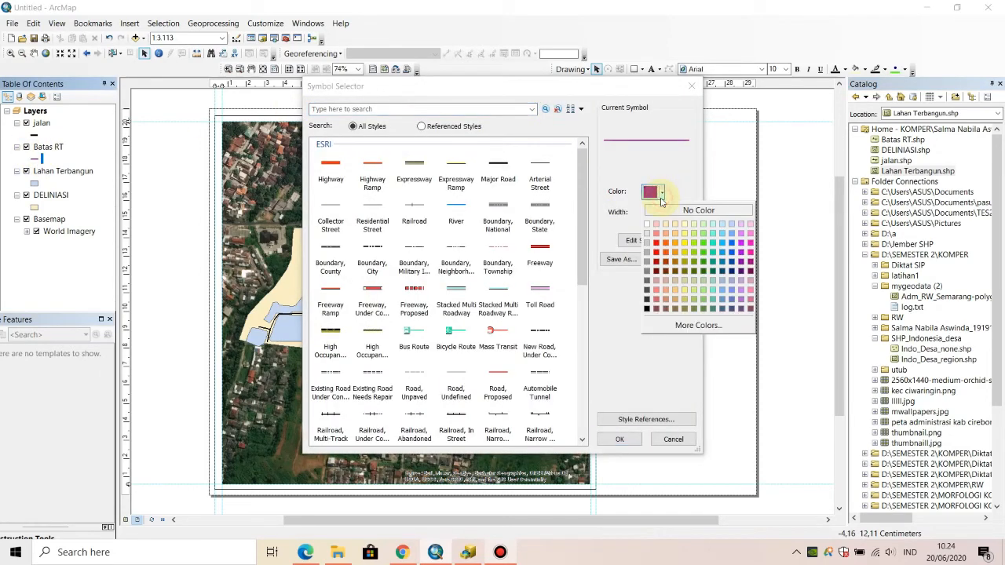
{"action": "left_click", "coordinate": [685, 243]}
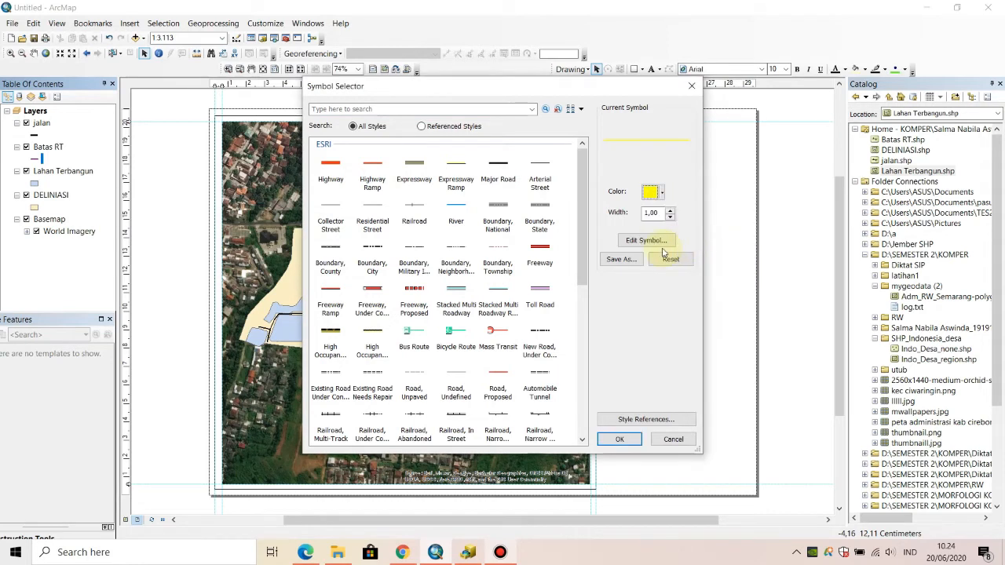
{"action": "left_click", "coordinate": [670, 210]}
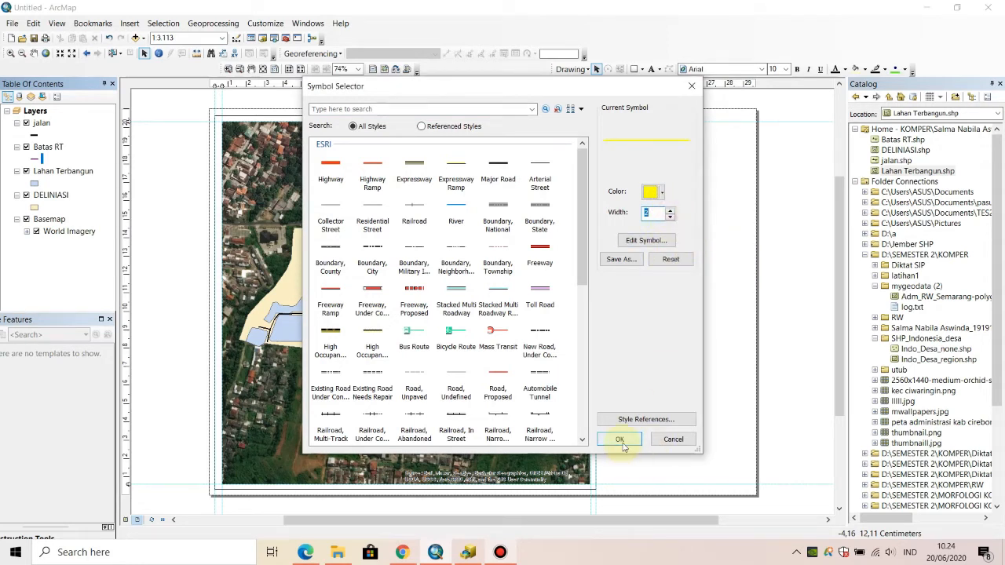
{"action": "type", "text": "1,5"}
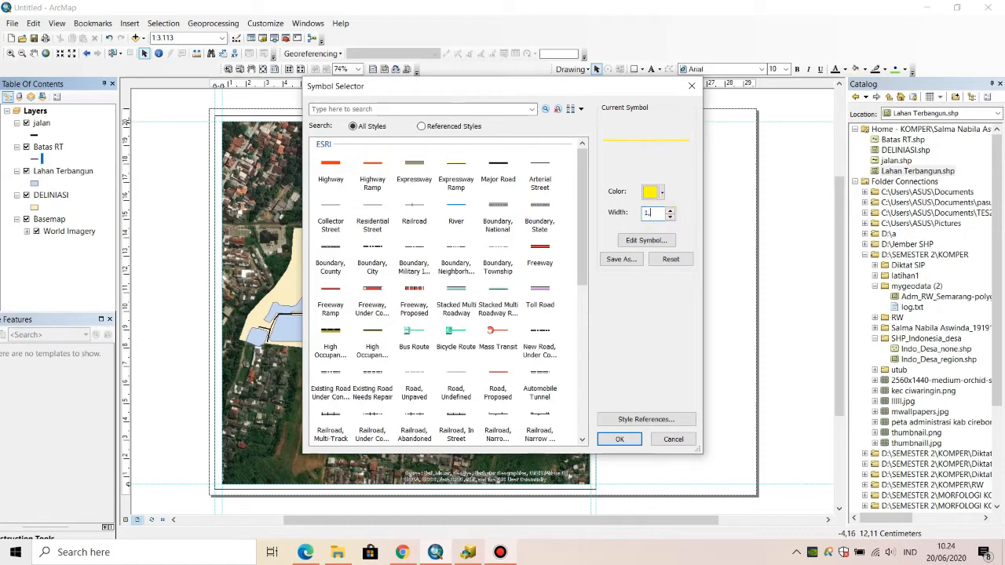
{"action": "left_click", "coordinate": [620, 439]}
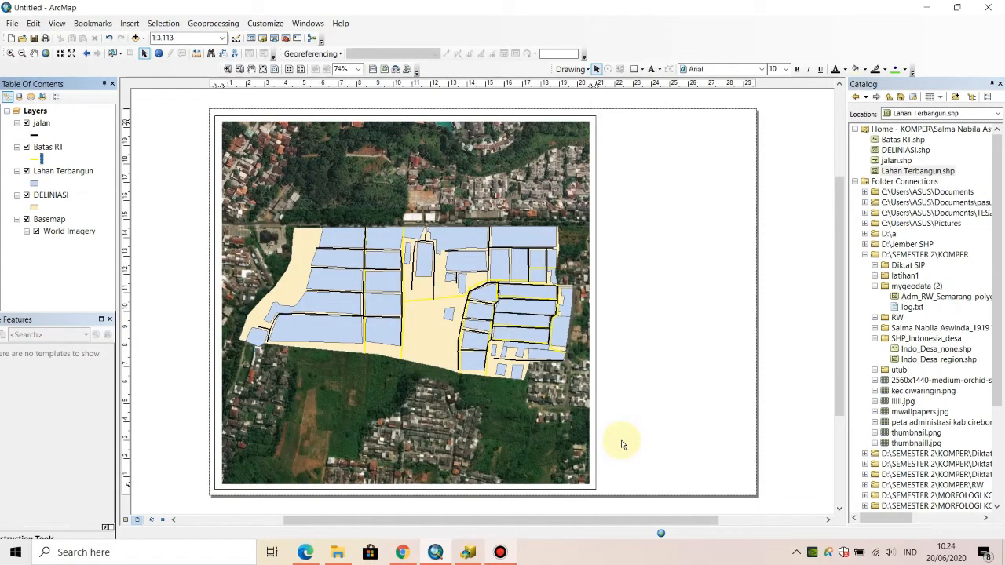
{"action": "left_click", "coordinate": [254, 220]}
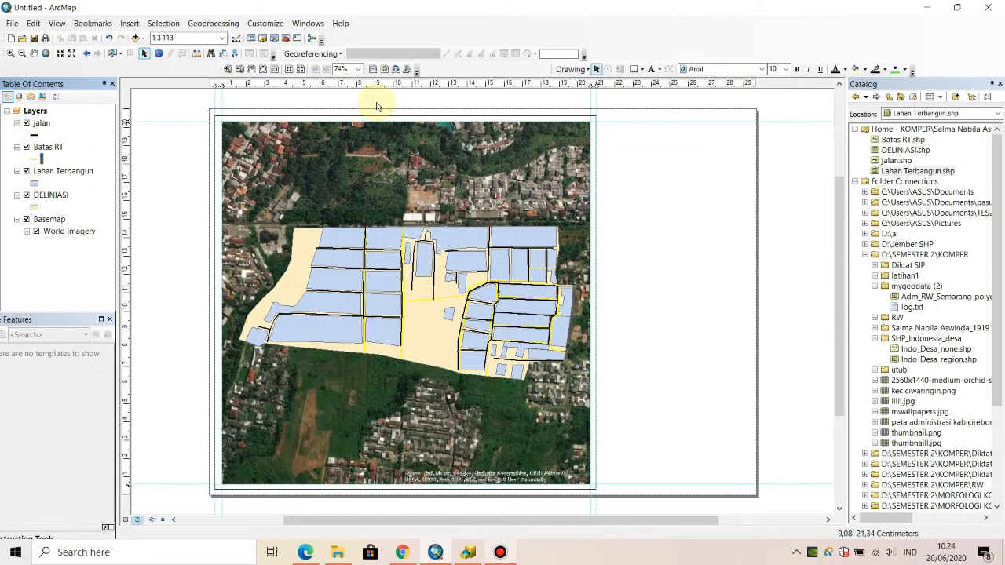
- Set the fill colour of the Lahan Terbangun layer's symbol to red
{"action": "left_click", "coordinate": [34, 183]}
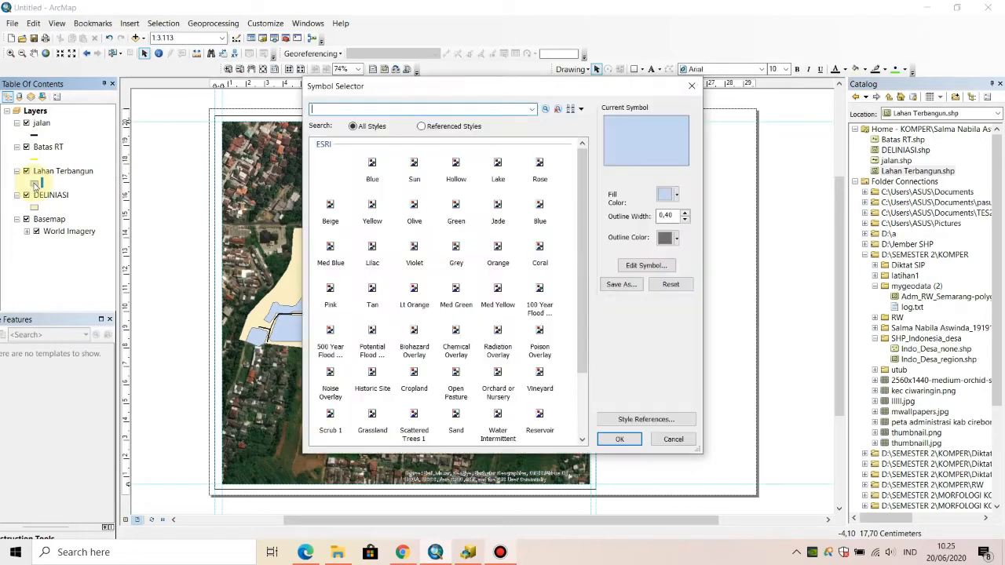
{"action": "left_click", "coordinate": [670, 199]}
{"action": "left_click", "coordinate": [681, 248]}
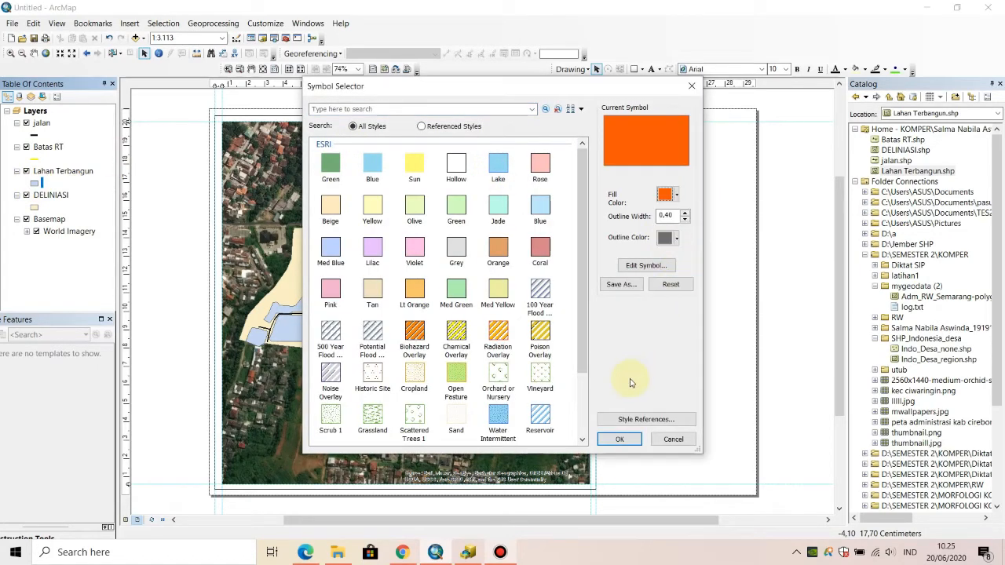
{"action": "left_click", "coordinate": [670, 196]}
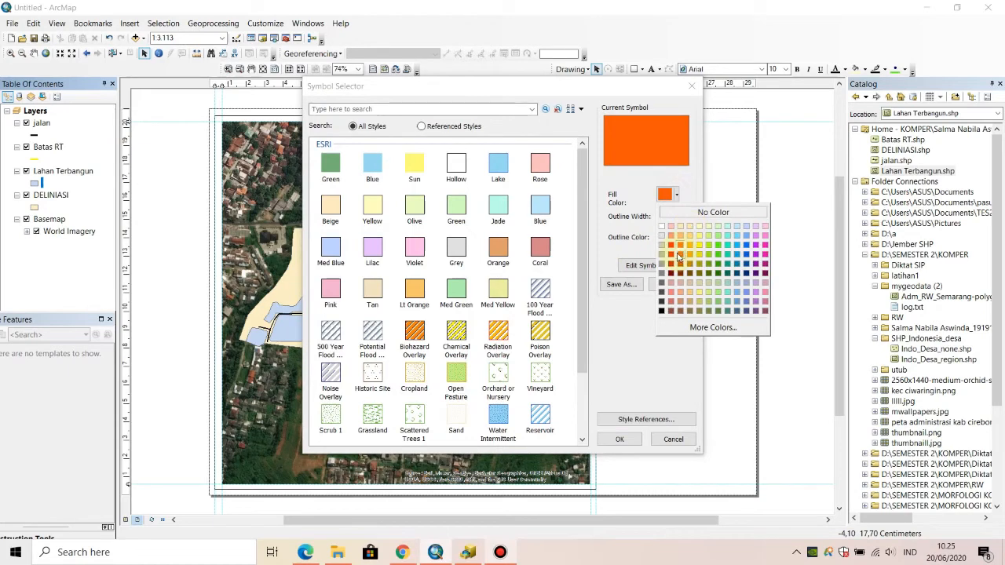
{"action": "left_click", "coordinate": [674, 247]}
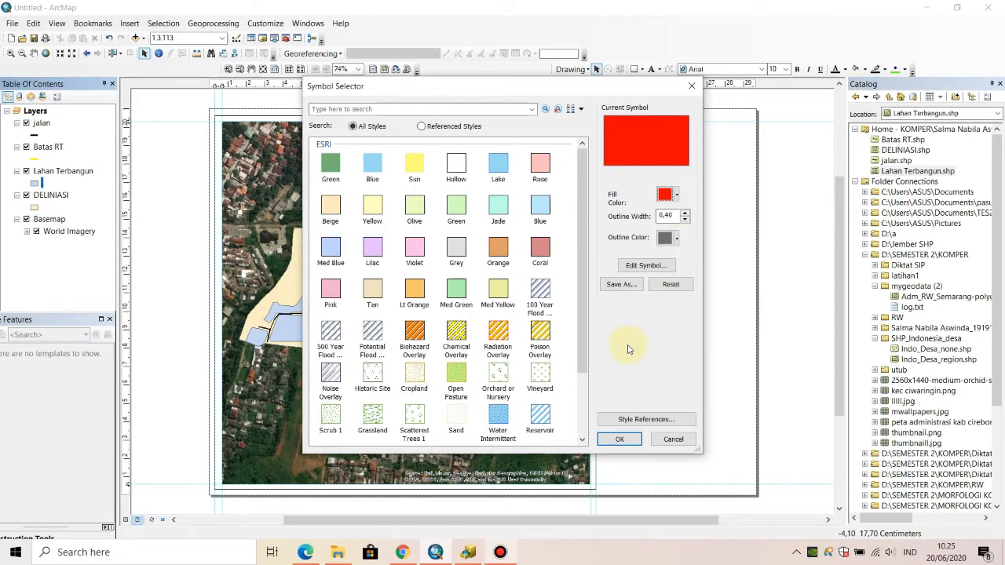
{"action": "left_click", "coordinate": [621, 439]}
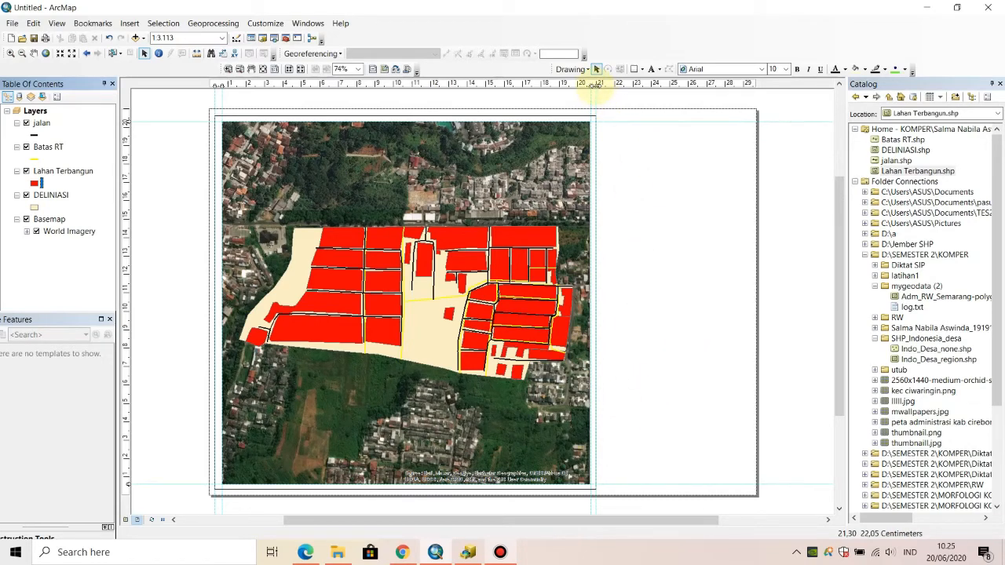
- Place vertical guides at about 21.5 and 29.3 cm and align the horizontal guides with the map border's upper and lower edges
{"action": "left_click_drag", "start_coordinate": [596, 87], "coordinate": [605, 86]}
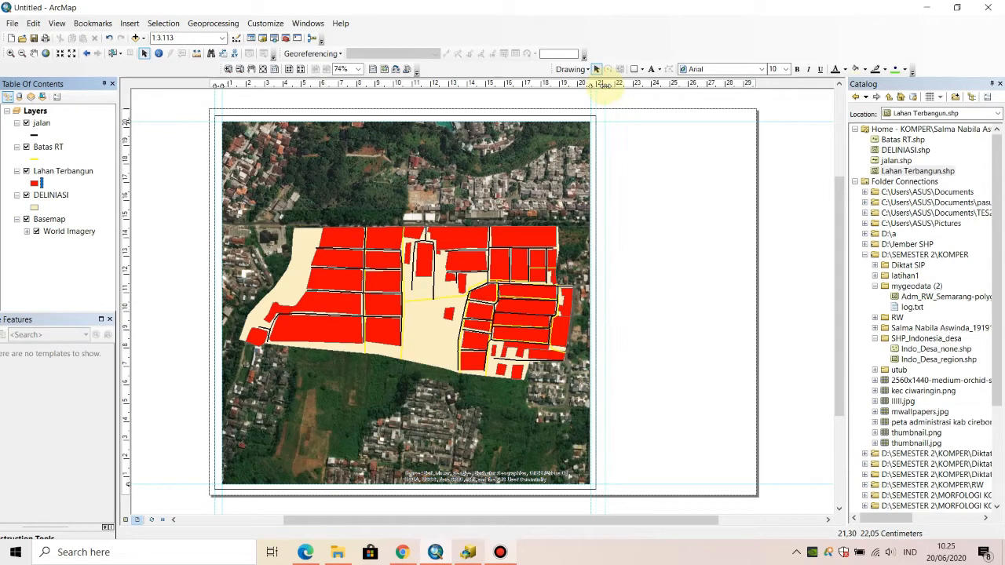
{"action": "left_click", "coordinate": [747, 84]}
{"action": "left_click_drag", "start_coordinate": [747, 84], "coordinate": [749, 86]}
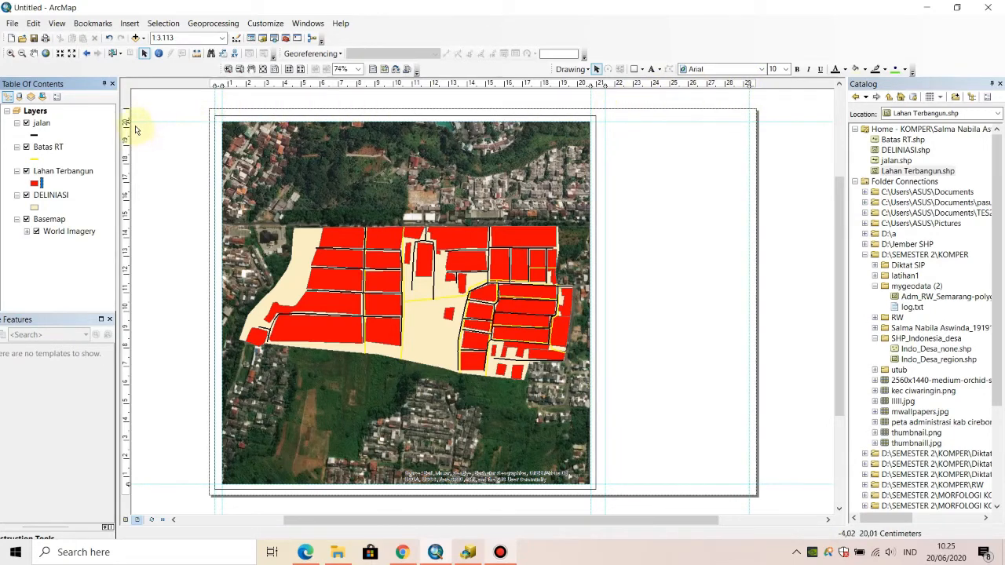
{"action": "left_click_drag", "start_coordinate": [127, 122], "coordinate": [127, 114]}
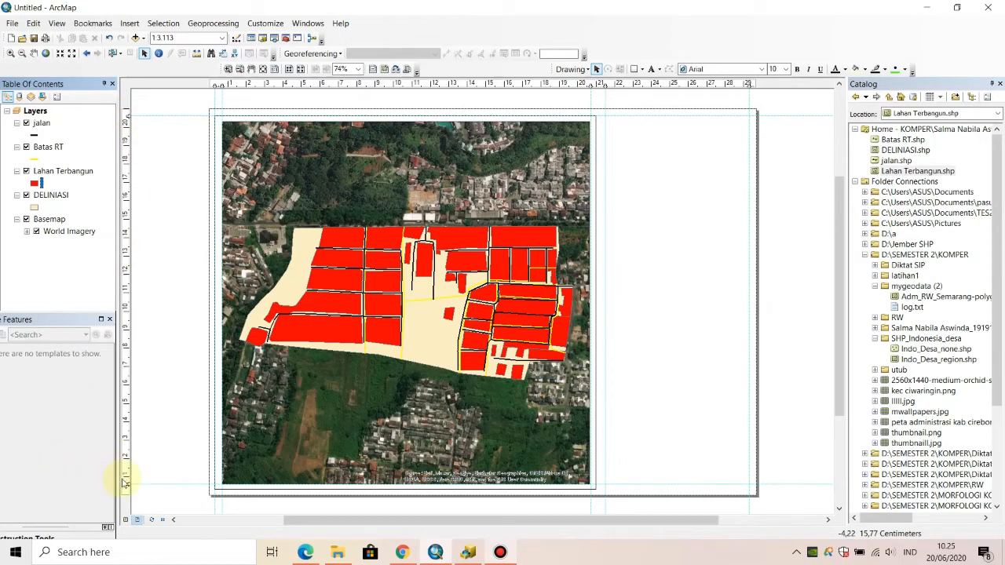
{"action": "left_click_drag", "start_coordinate": [127, 480], "coordinate": [128, 486]}
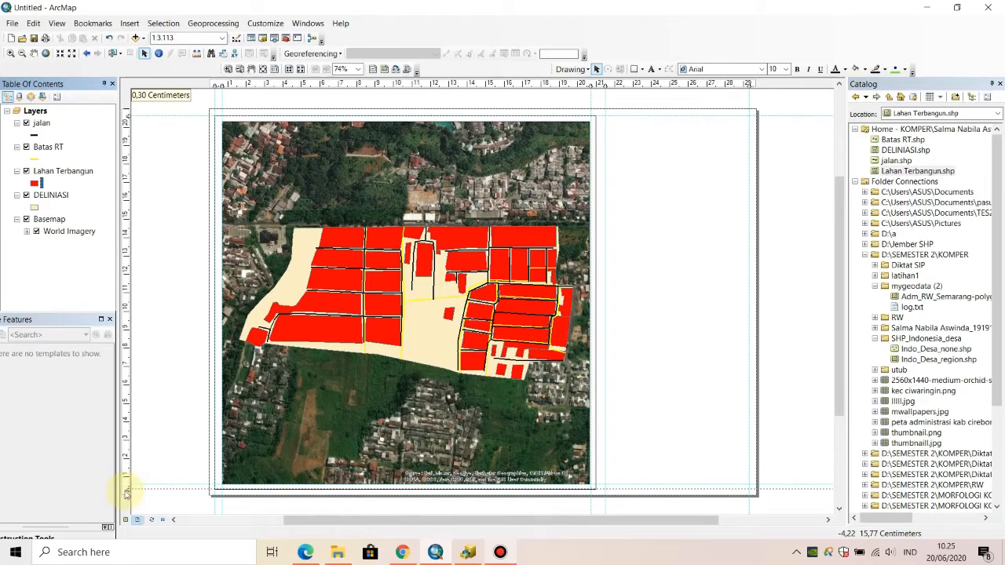
{"action": "left_click_drag", "start_coordinate": [127, 491], "coordinate": [126, 490]}
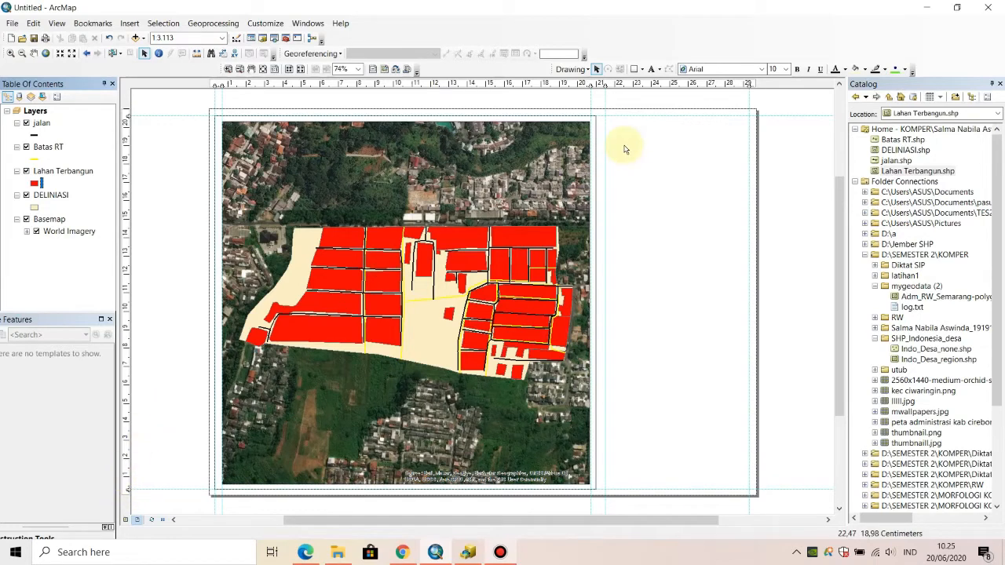
- Draw a guide-aligned rectangle of about 158 sq cm in the blank area beside the map, with no fill and a black outline
{"action": "left_click", "coordinate": [635, 70]}
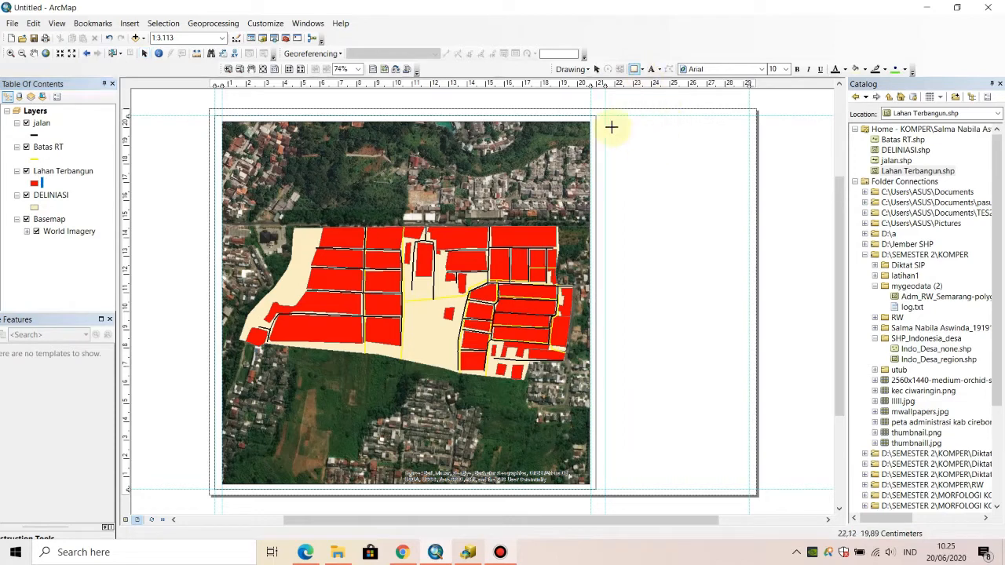
{"action": "left_click_drag", "start_coordinate": [605, 116], "coordinate": [750, 489]}
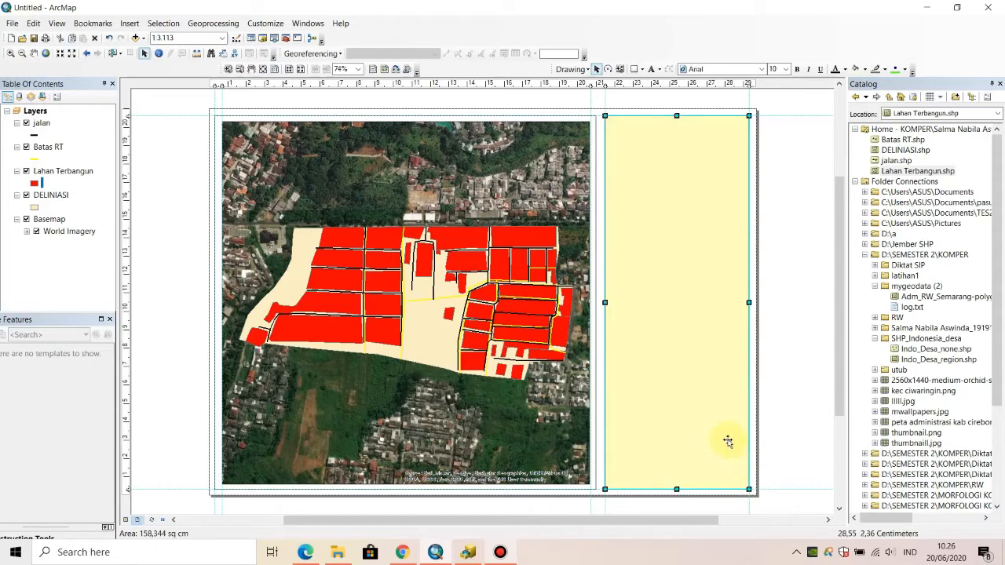
{"action": "right_click", "coordinate": [691, 132]}
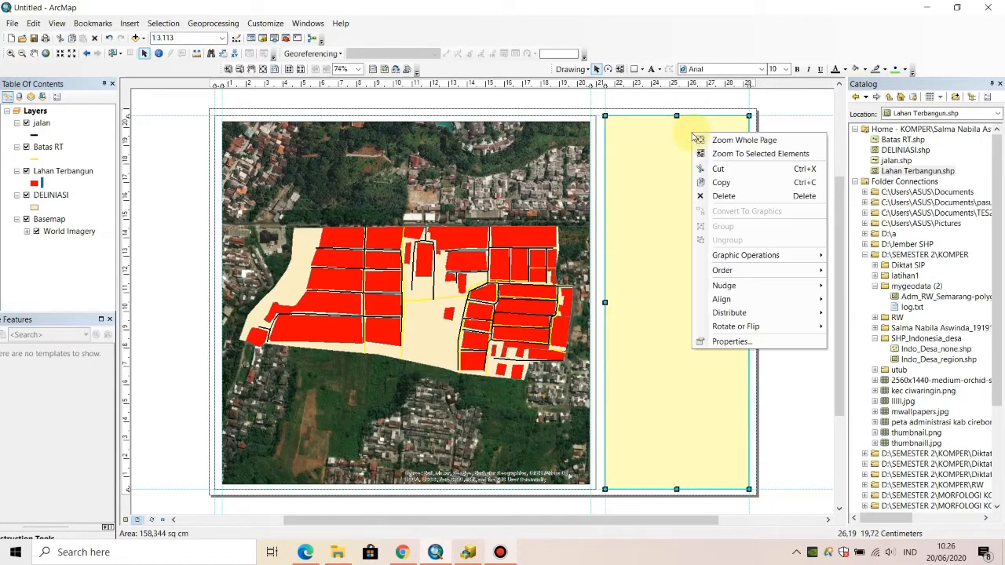
{"action": "left_click", "coordinate": [731, 340]}
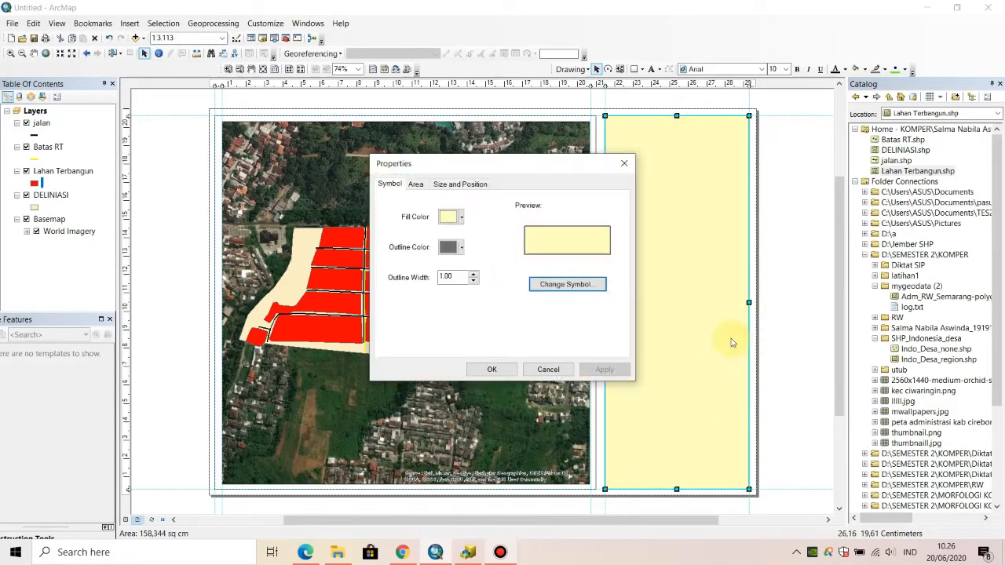
{"action": "left_click", "coordinate": [462, 218]}
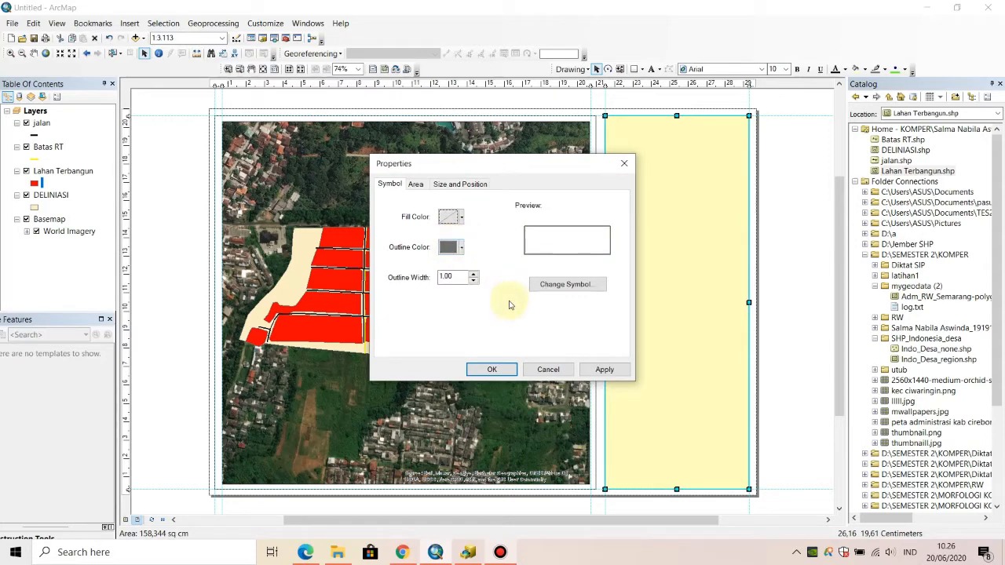
{"action": "left_click", "coordinate": [451, 247]}
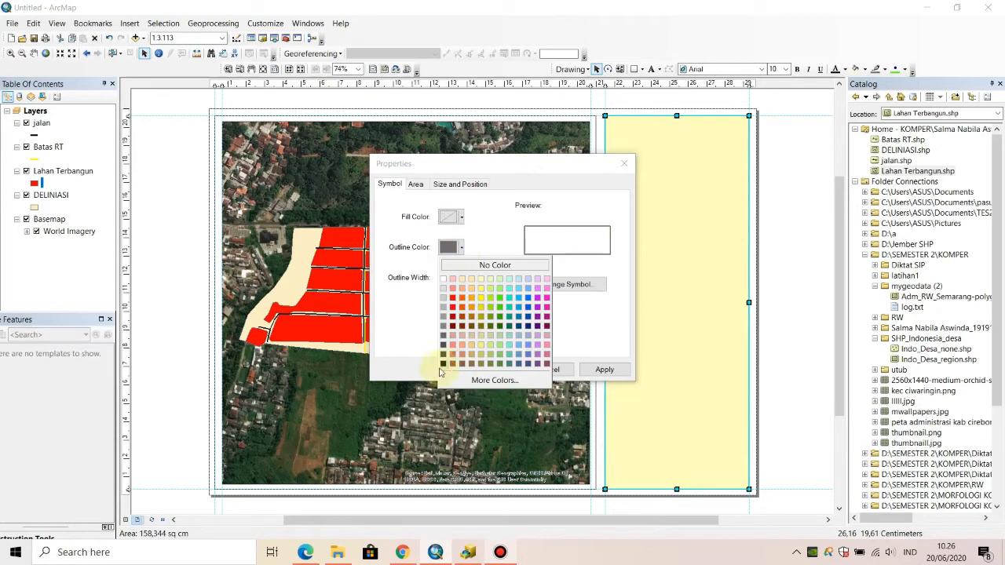
{"action": "left_click", "coordinate": [443, 364]}
{"action": "left_click", "coordinate": [494, 371]}
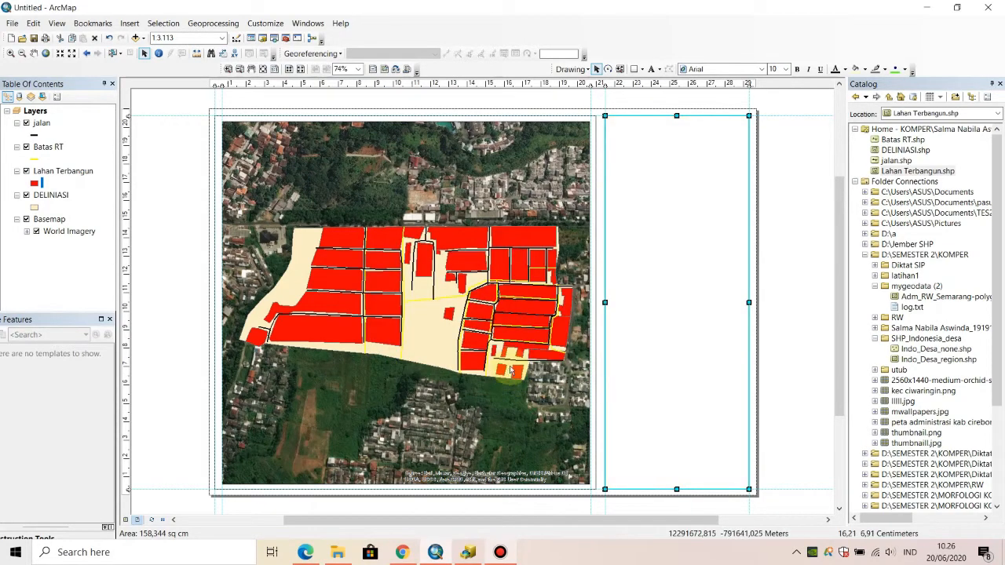
{"action": "left_click", "coordinate": [780, 214]}
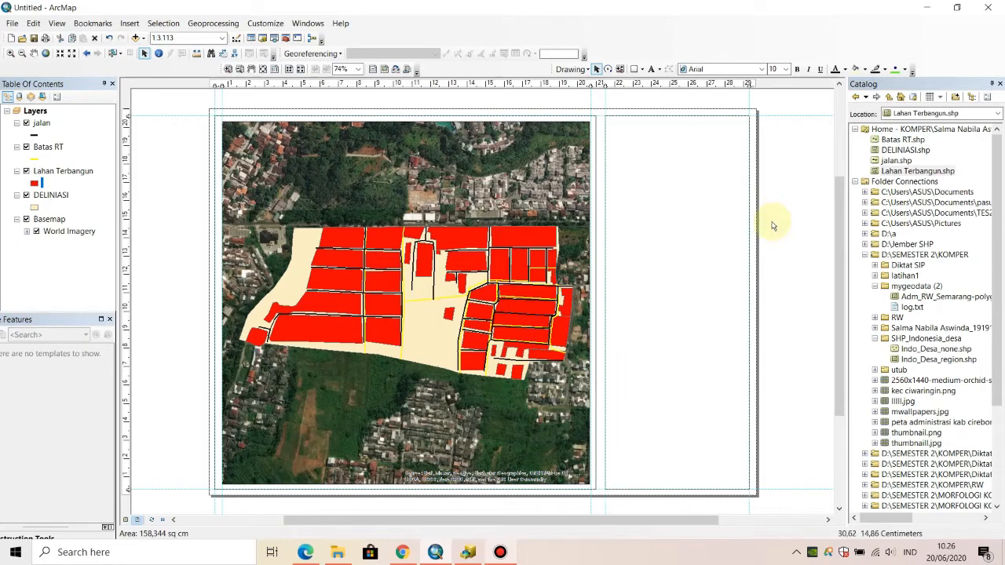
- Place a horizontal guide at about 18.2 cm across the upper part of the side panel
{"action": "left_click", "coordinate": [694, 223]}
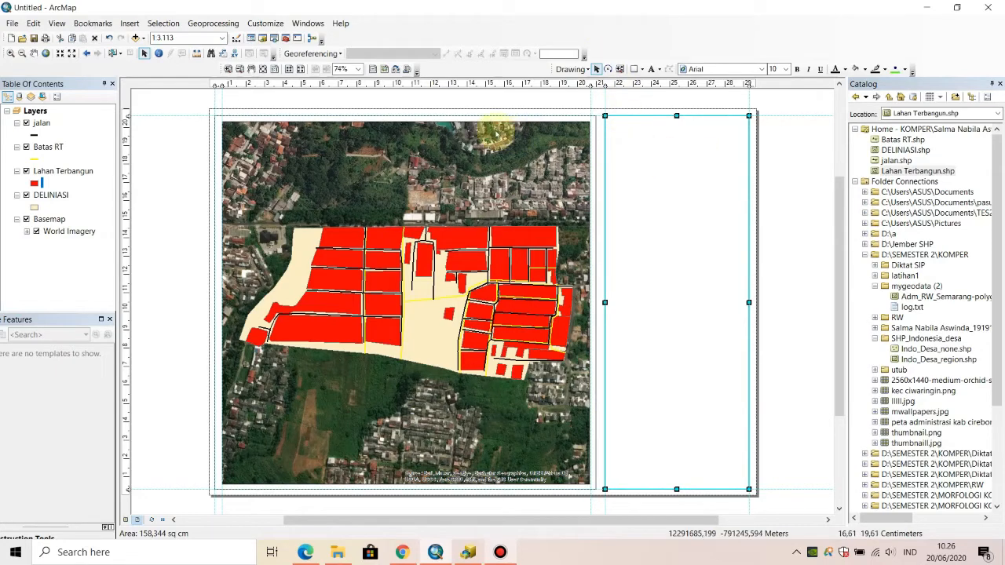
{"action": "left_click", "coordinate": [227, 69]}
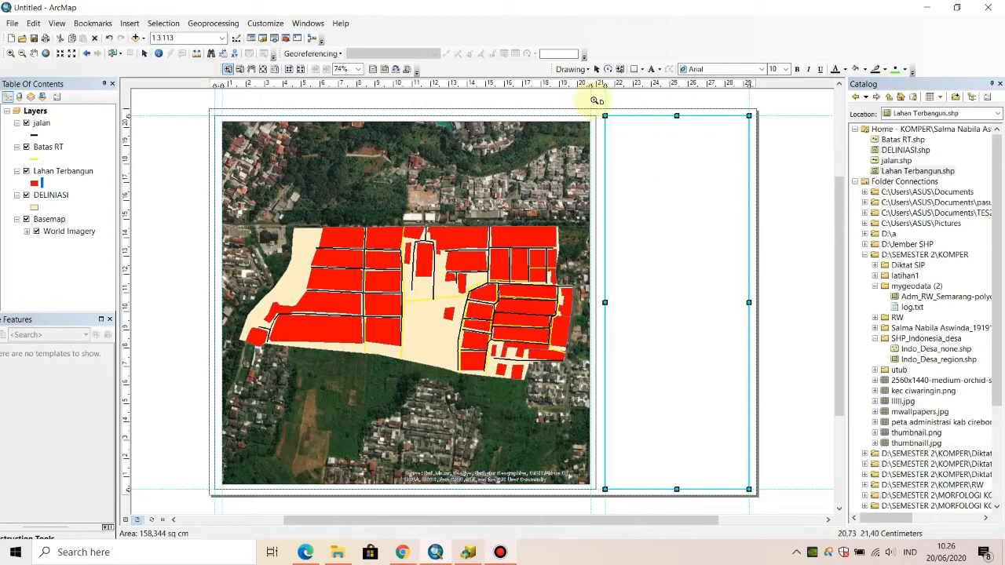
{"action": "left_click_drag", "start_coordinate": [595, 100], "coordinate": [775, 259]}
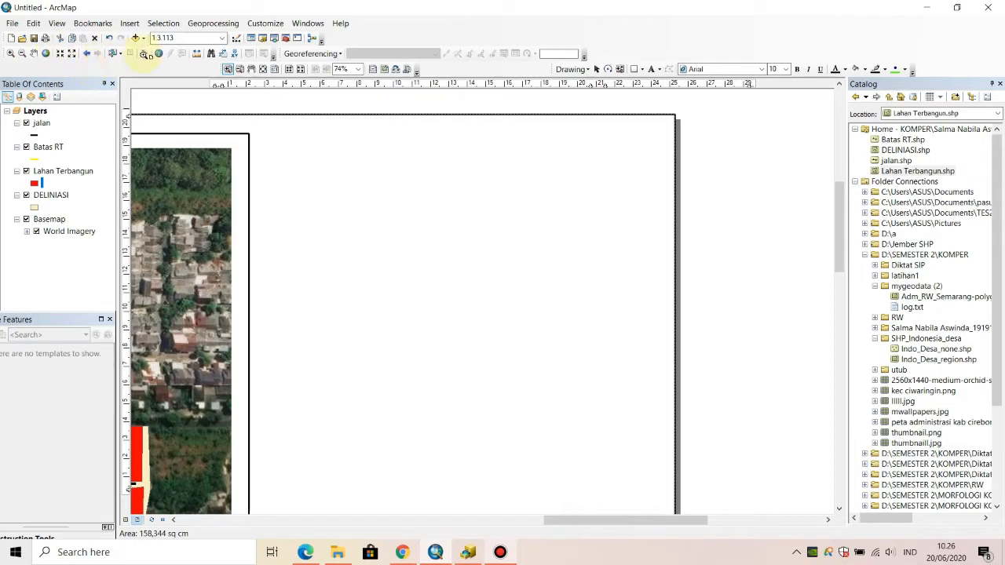
{"action": "left_click", "coordinate": [145, 54]}
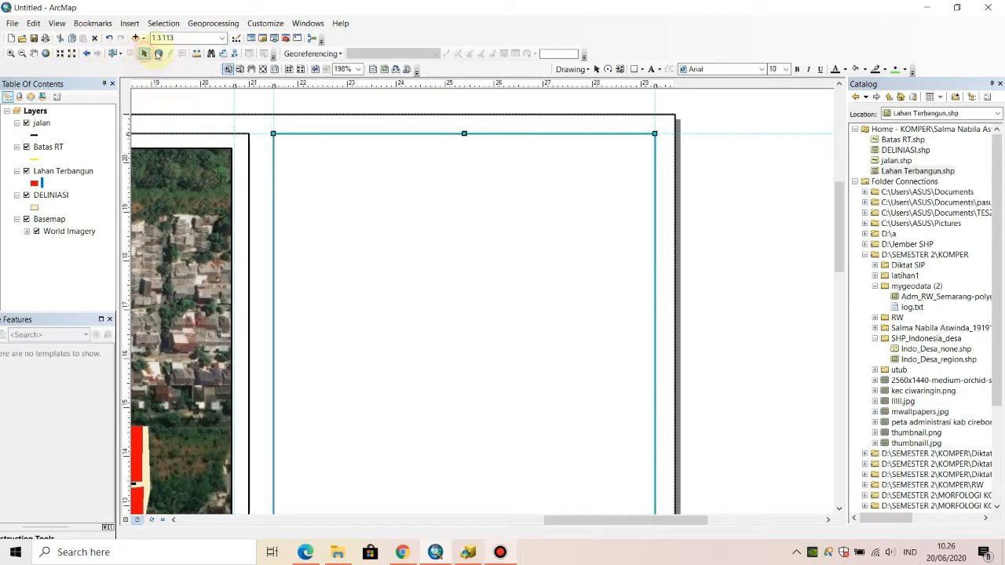
{"action": "left_click", "coordinate": [730, 184]}
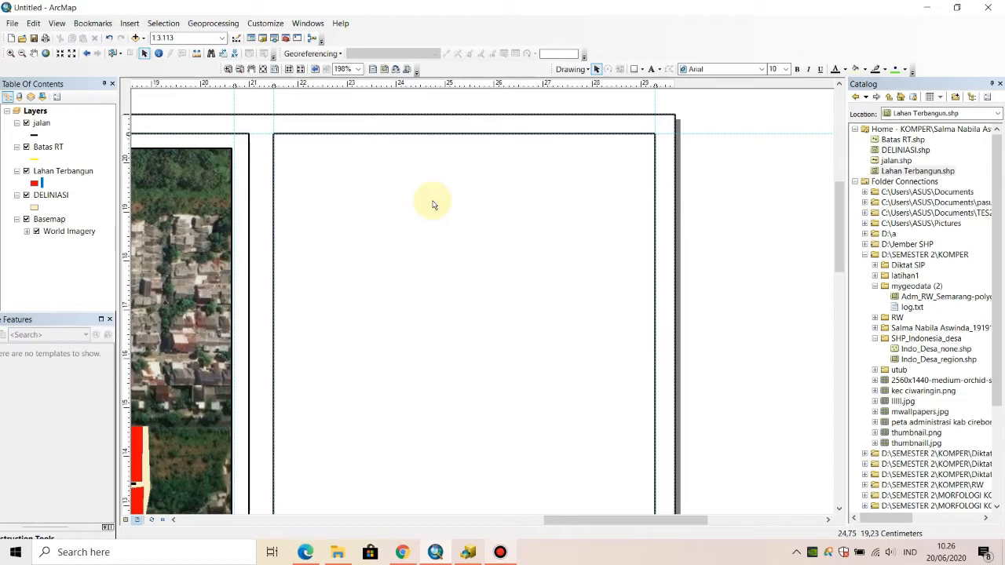
{"action": "left_click", "coordinate": [643, 70]}
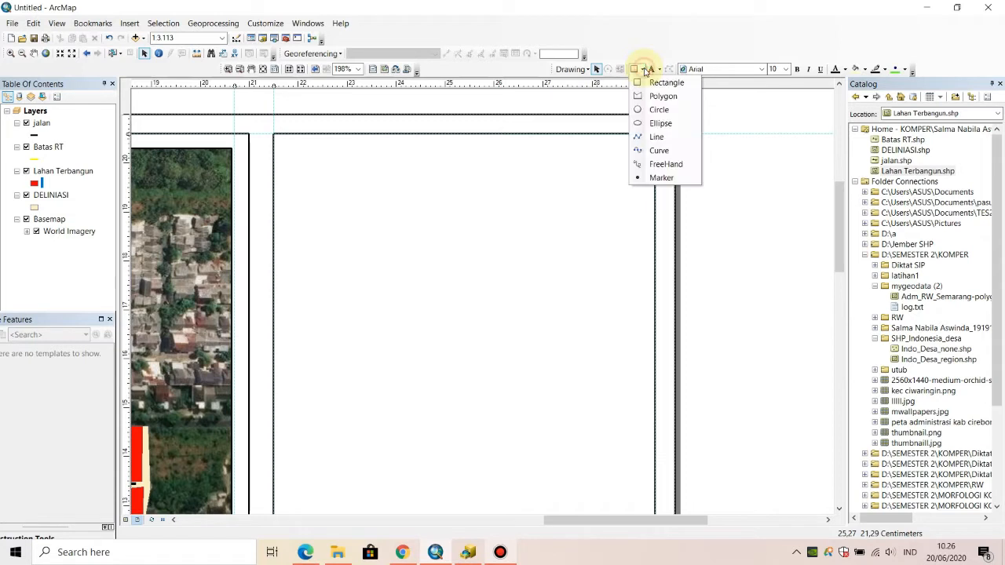
{"action": "left_click", "coordinate": [653, 138]}
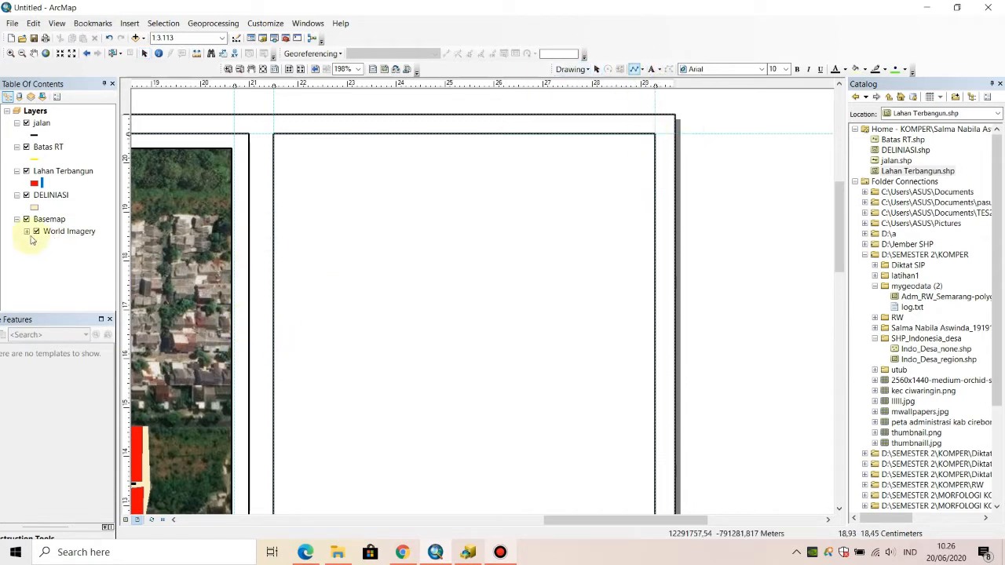
{"action": "left_click", "coordinate": [126, 207]}
{"action": "left_click_drag", "start_coordinate": [125, 208], "coordinate": [125, 239]}
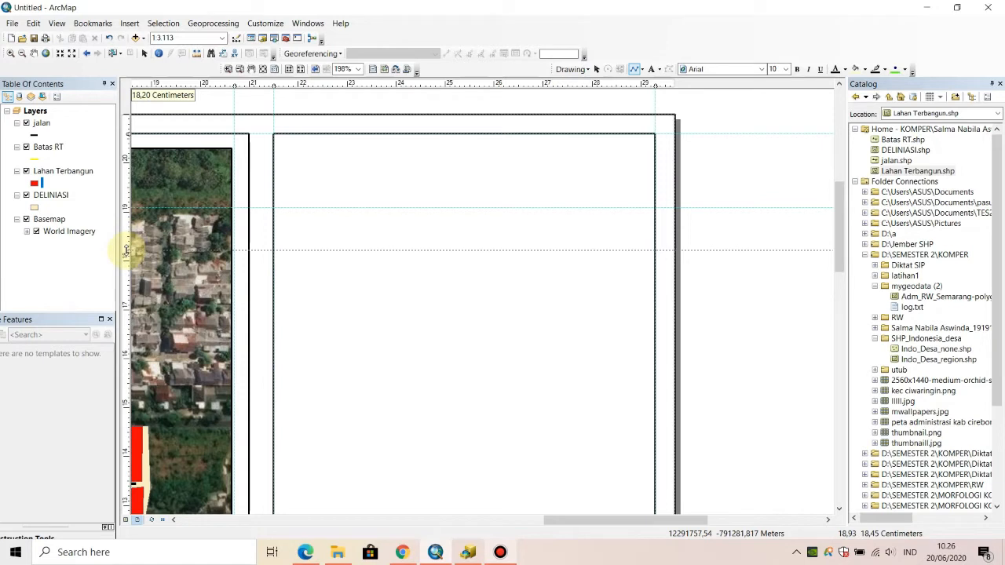
{"action": "left_click_drag", "start_coordinate": [126, 250], "coordinate": [126, 251]}
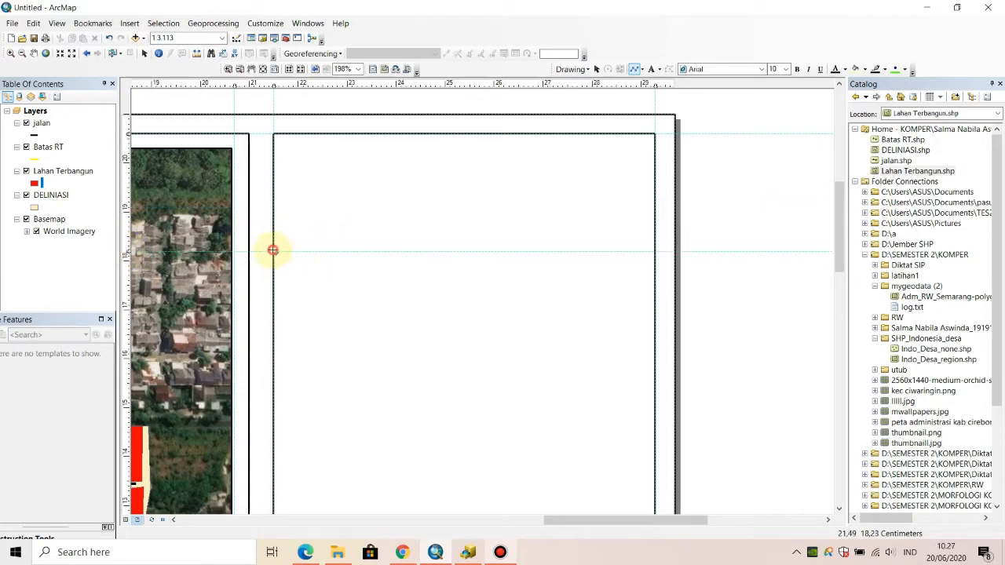
- Draw a straight horizontal line along the 18.2 cm guide, spanning the side panel from edge to edge to divide off a header
{"action": "left_click_drag", "start_coordinate": [273, 251], "coordinate": [656, 252]}
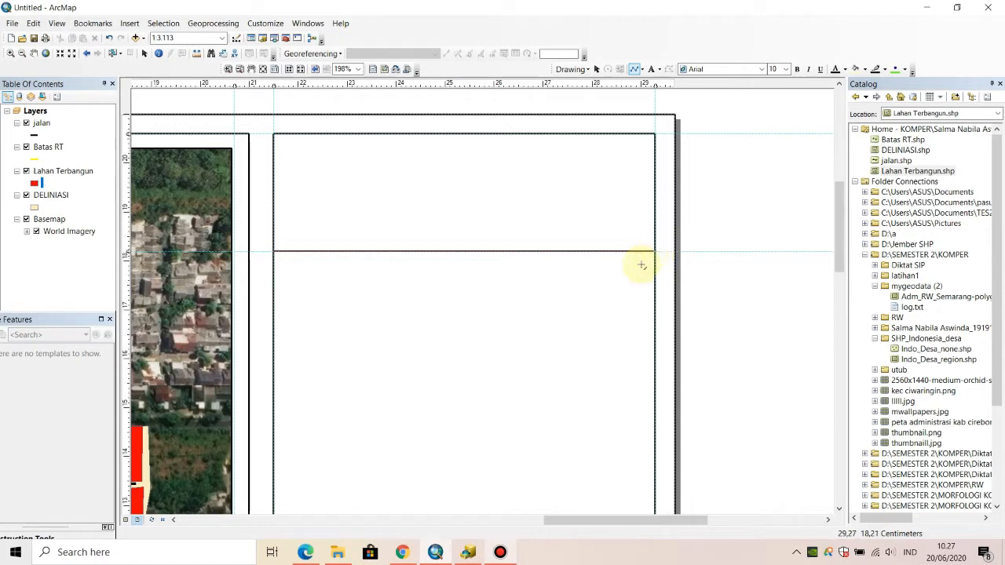
{"action": "double_click", "coordinate": [655, 252]}
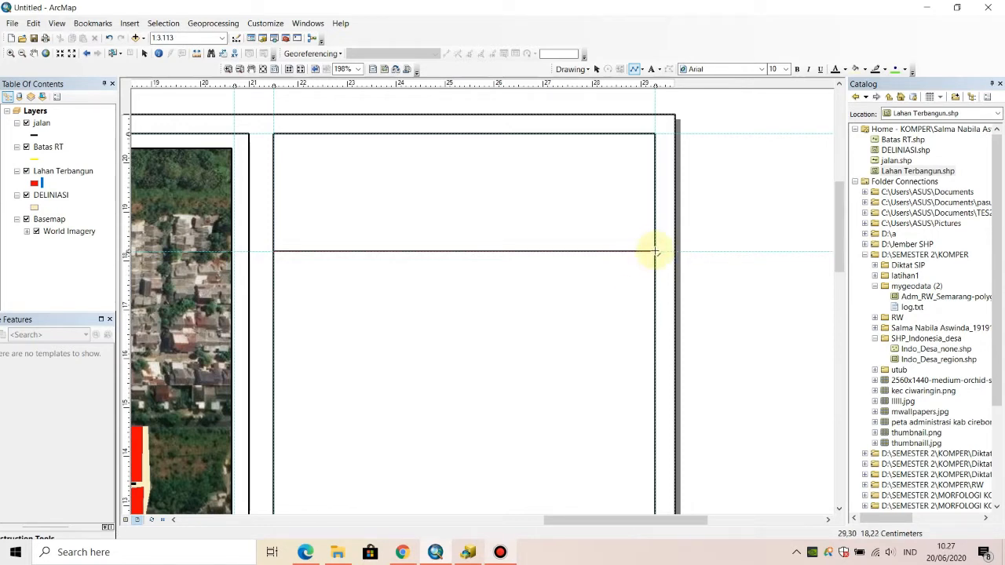
{"action": "right_click", "coordinate": [656, 252]}
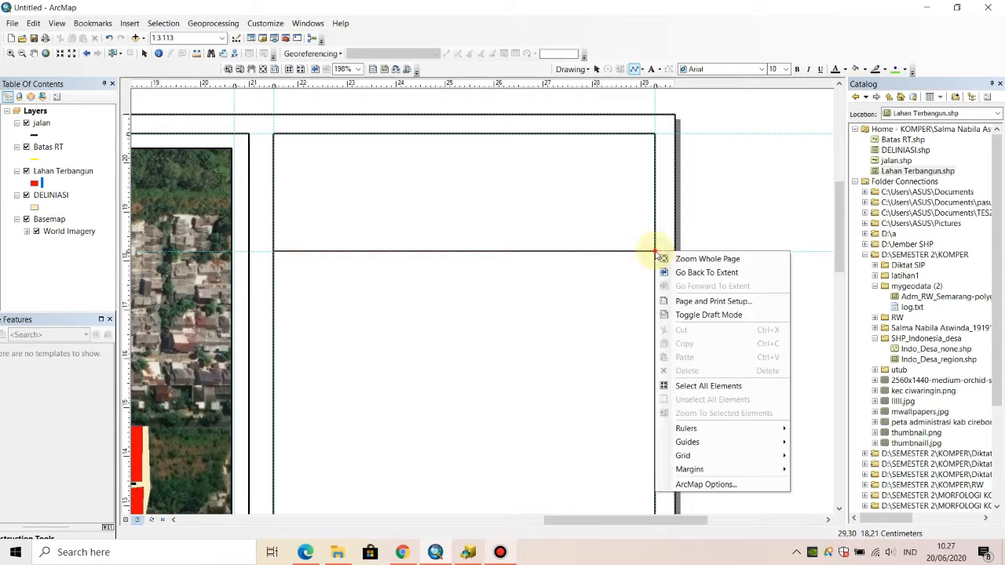
{"action": "left_click", "coordinate": [651, 251]}
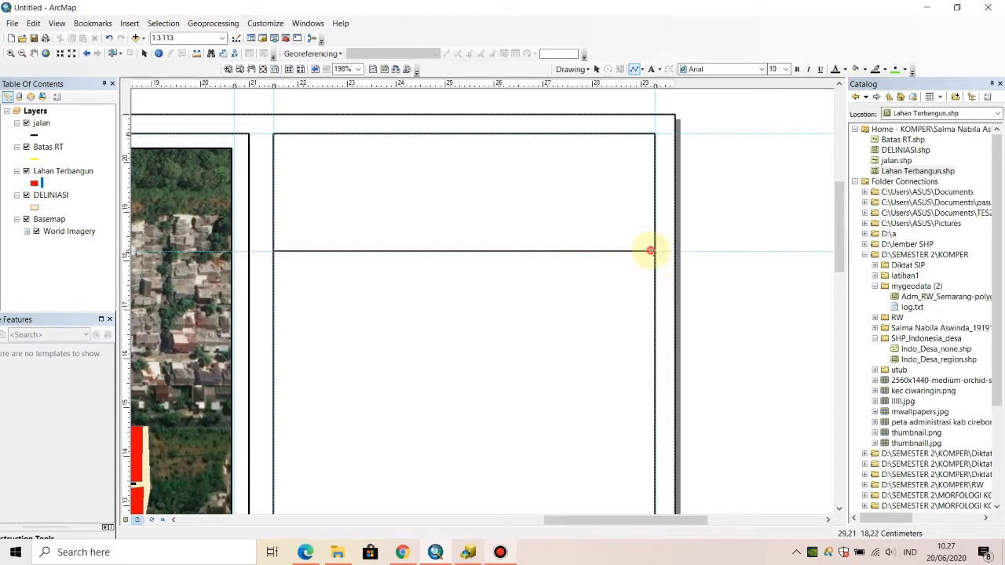
{"action": "left_click", "coordinate": [655, 248]}
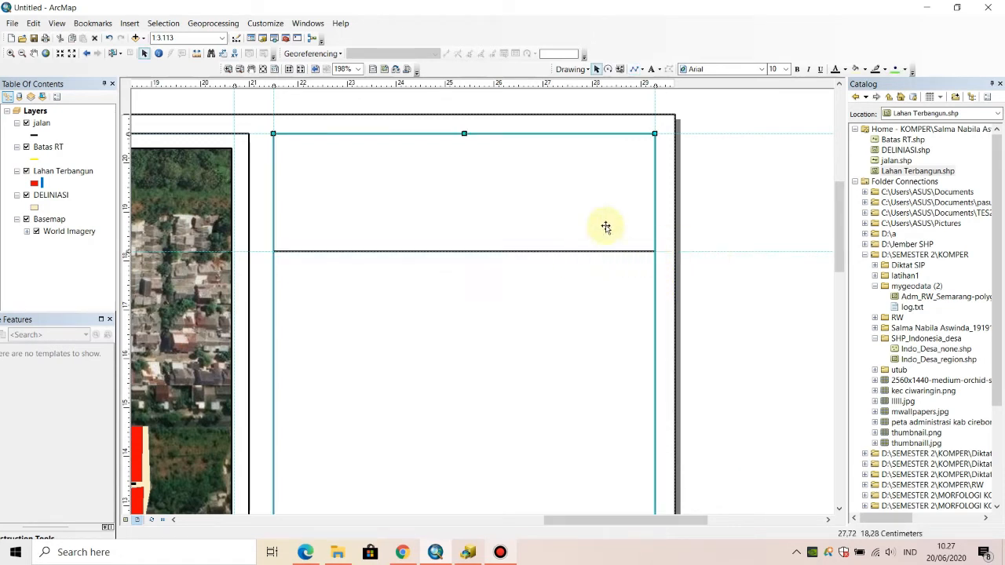
{"action": "left_click", "coordinate": [747, 186]}
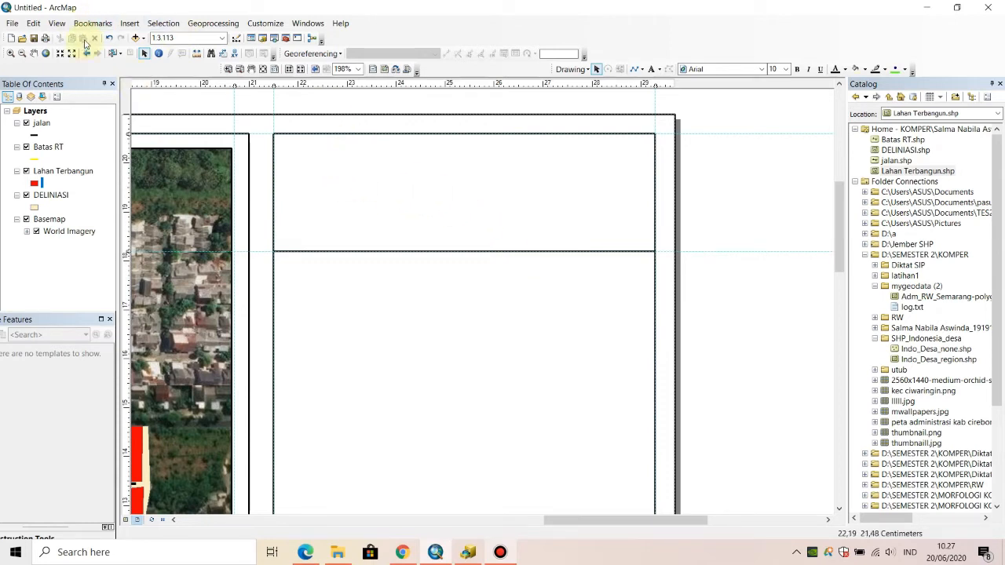
- Insert the Universitas Jember logo picture "baru logo-unej (1)" from the Pictures library into the layout
{"action": "left_click", "coordinate": [129, 23]}
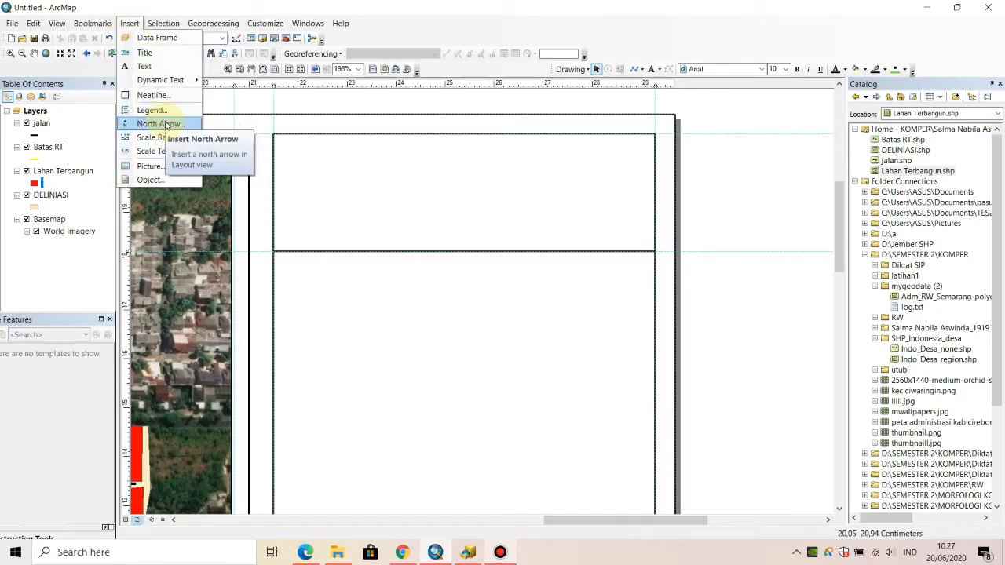
{"action": "left_click", "coordinate": [155, 163]}
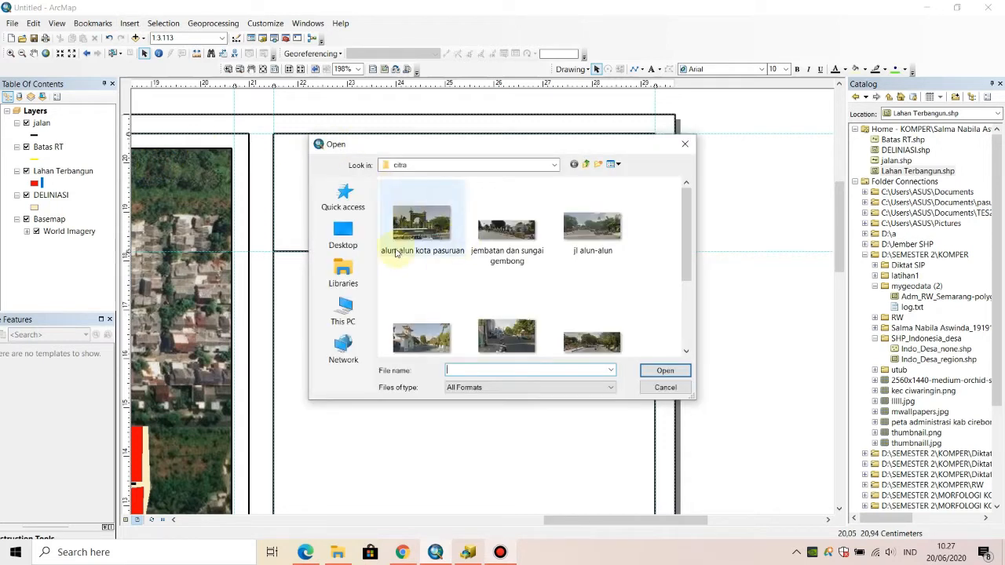
{"action": "left_click", "coordinate": [343, 271]}
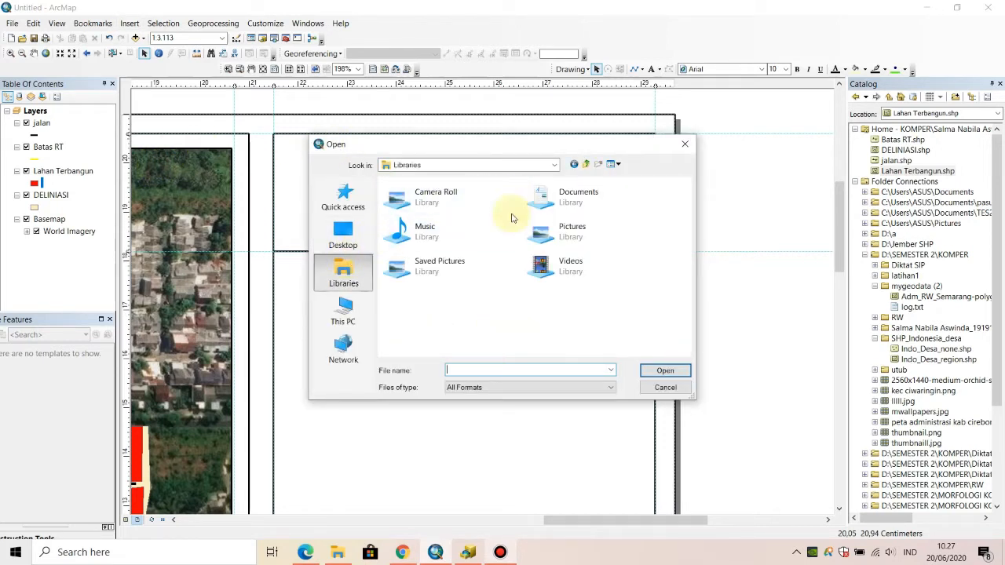
{"action": "double_click", "coordinate": [556, 231]}
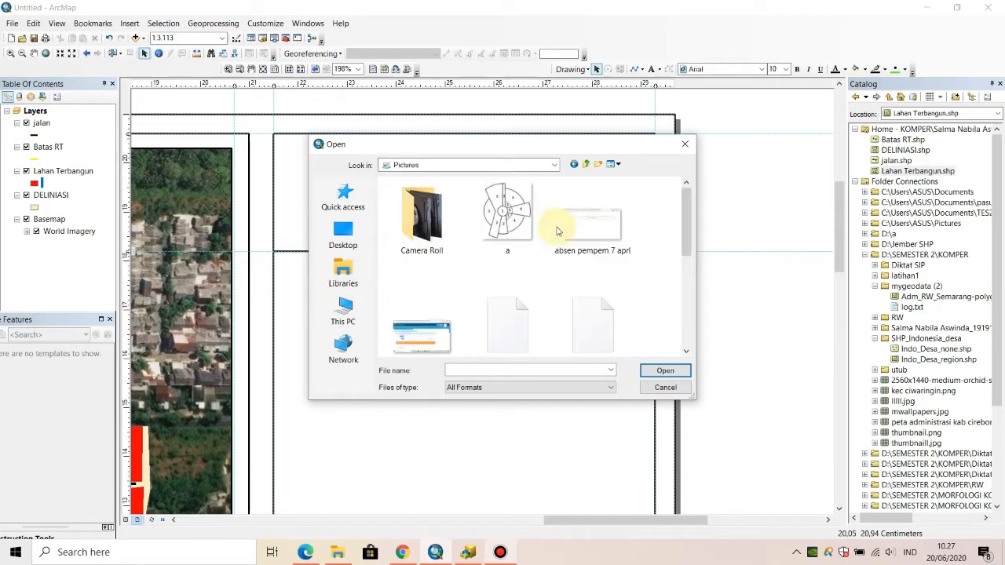
{"action": "scroll", "coordinate": [557, 235], "scroll_direction": "down", "scroll_amount": 5}
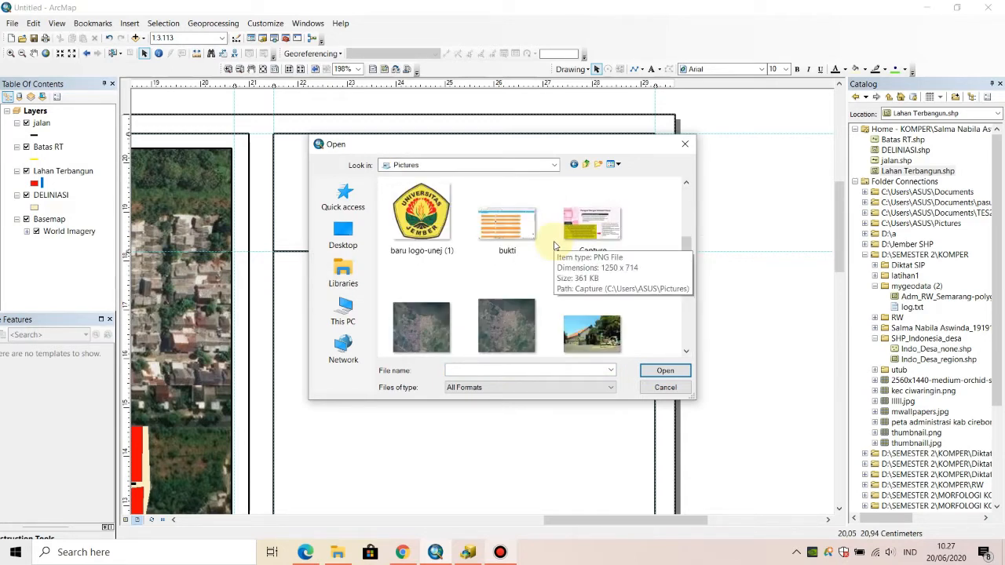
{"action": "scroll", "coordinate": [553, 246], "scroll_direction": "down", "scroll_amount": 10}
{"action": "scroll", "coordinate": [554, 246], "scroll_direction": "up", "scroll_amount": 15}
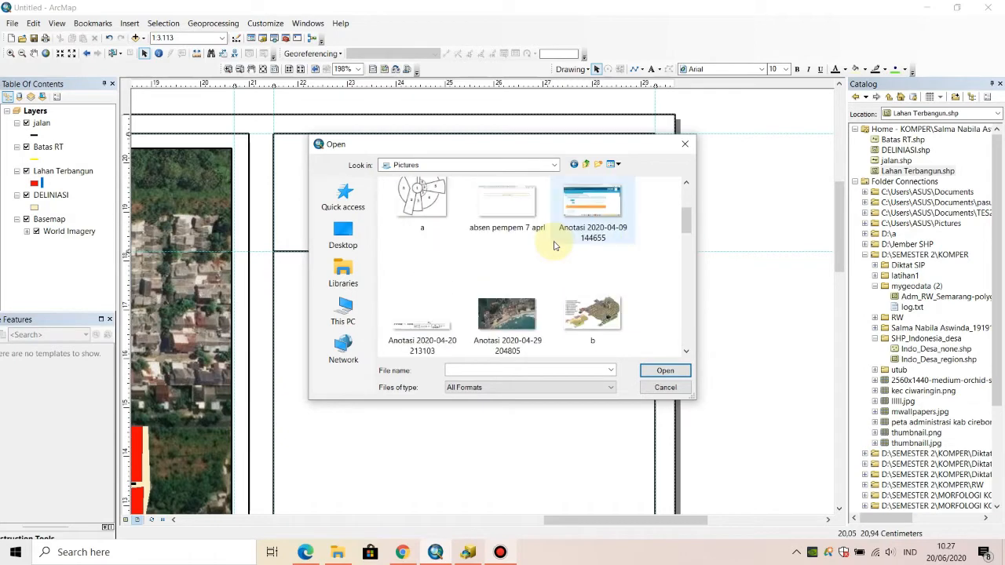
{"action": "scroll", "coordinate": [553, 246], "scroll_direction": "down", "scroll_amount": 3}
{"action": "double_click", "coordinate": [437, 287]}
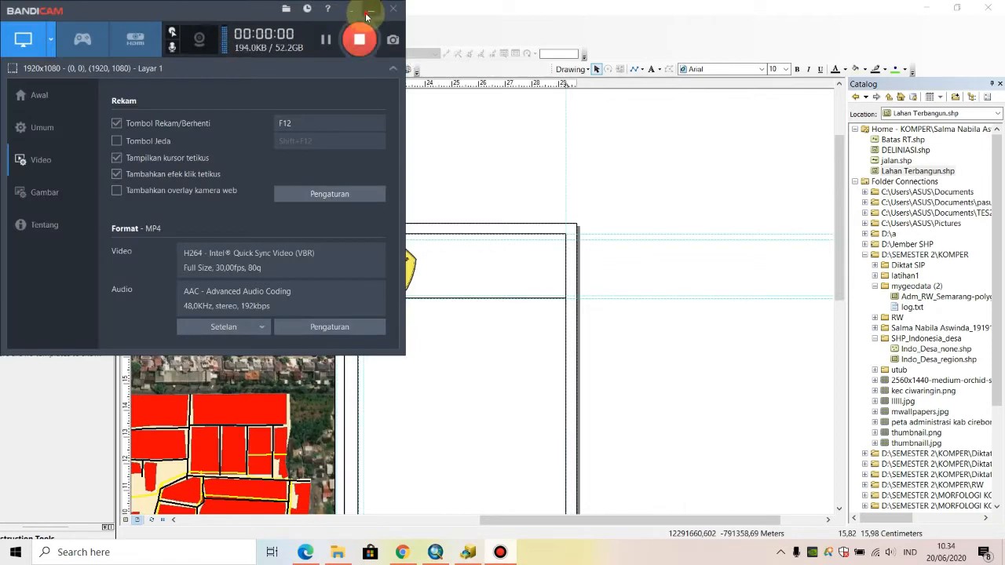
{"action": "left_click", "coordinate": [366, 14]}
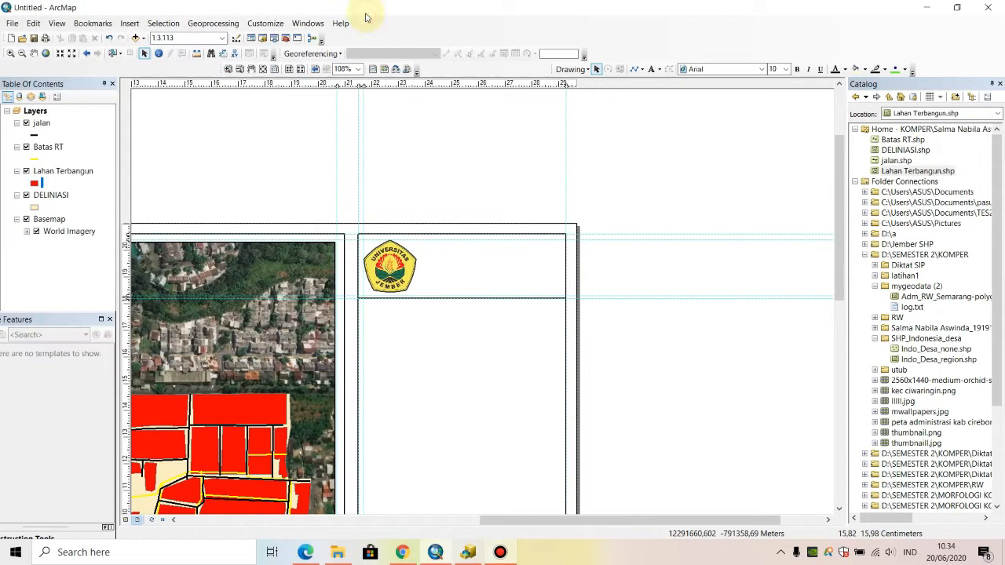
- Add the text "PERENCANAAN WILAYAH DAN KOTA" and move it inside the side panel's header, ending at the panel's outer edge
{"action": "left_click", "coordinate": [650, 71]}
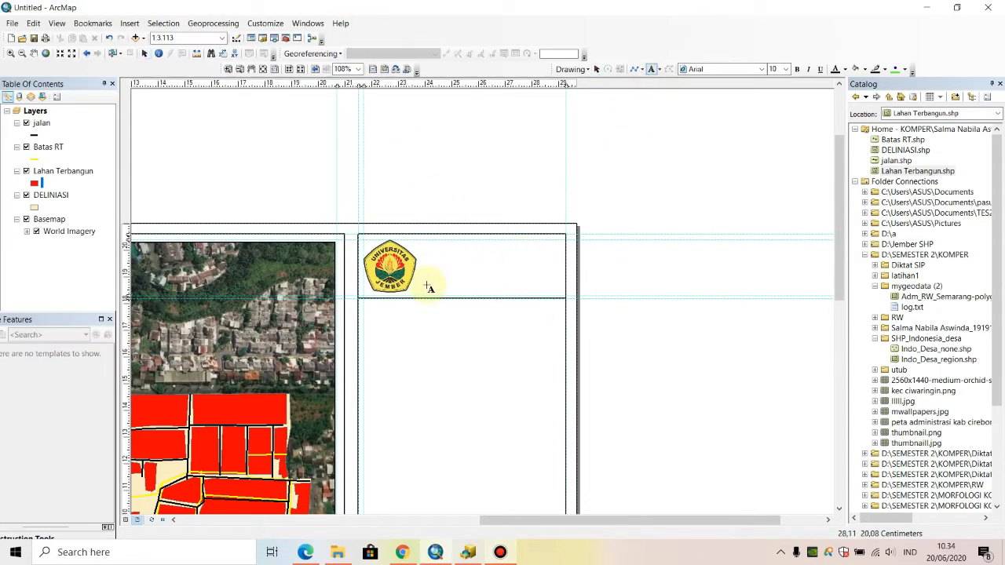
{"action": "left_click", "coordinate": [435, 234]}
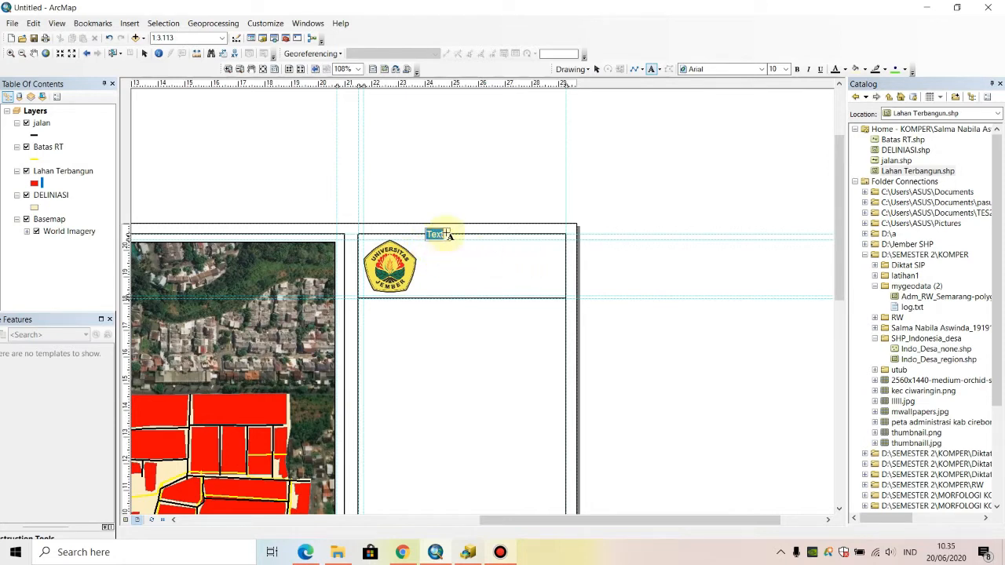
{"action": "key", "text": "Return"}
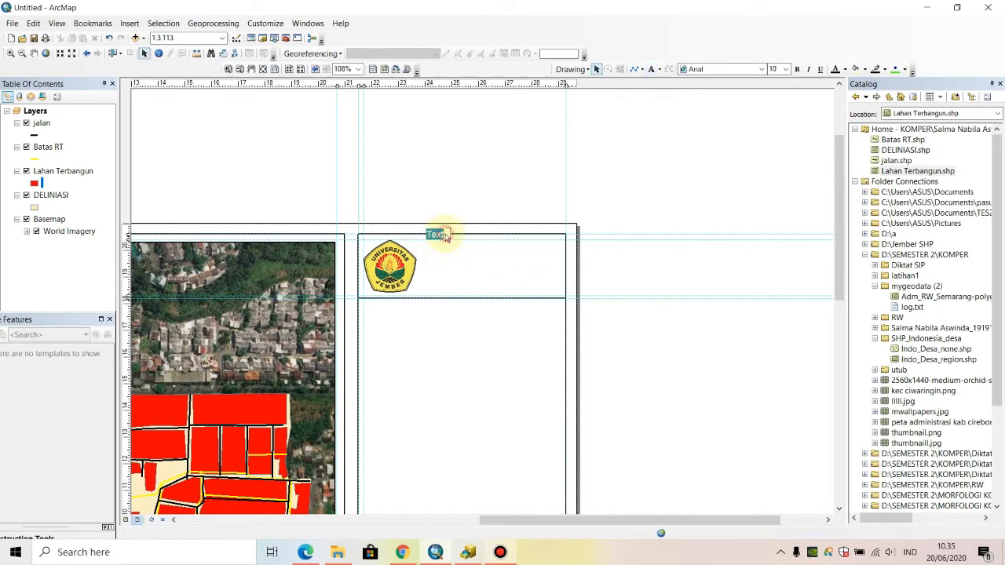
{"action": "double_click", "coordinate": [443, 236]}
{"action": "type", "text": "PERENCANAAN W"}
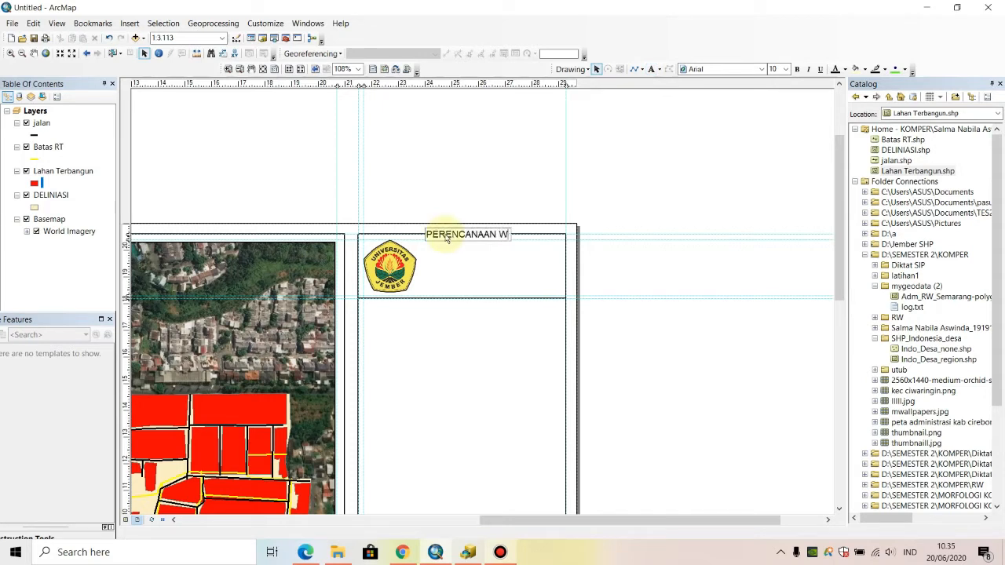
{"action": "type", "text": "ILAYAH DAN"}
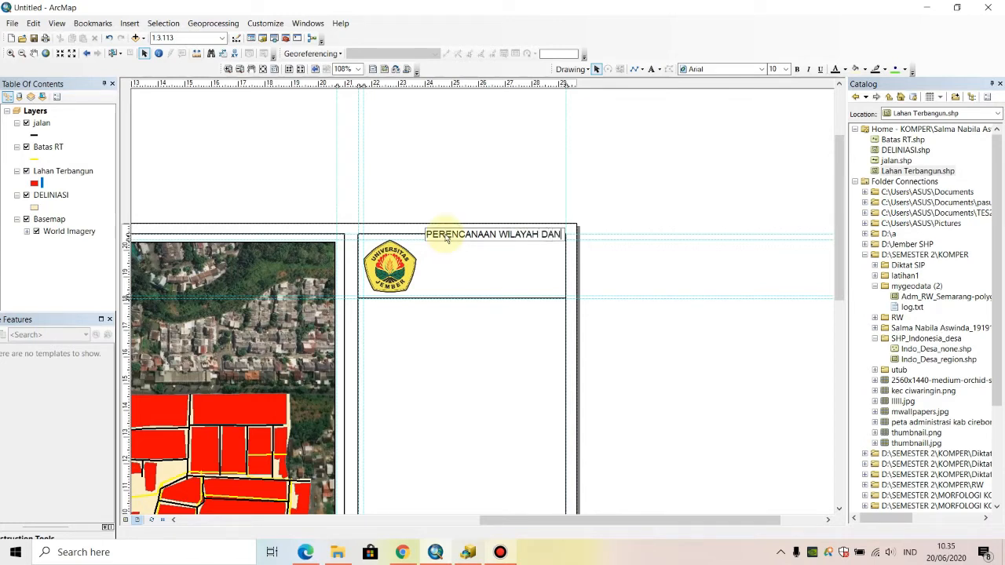
{"action": "type", "text": " KOTA"}
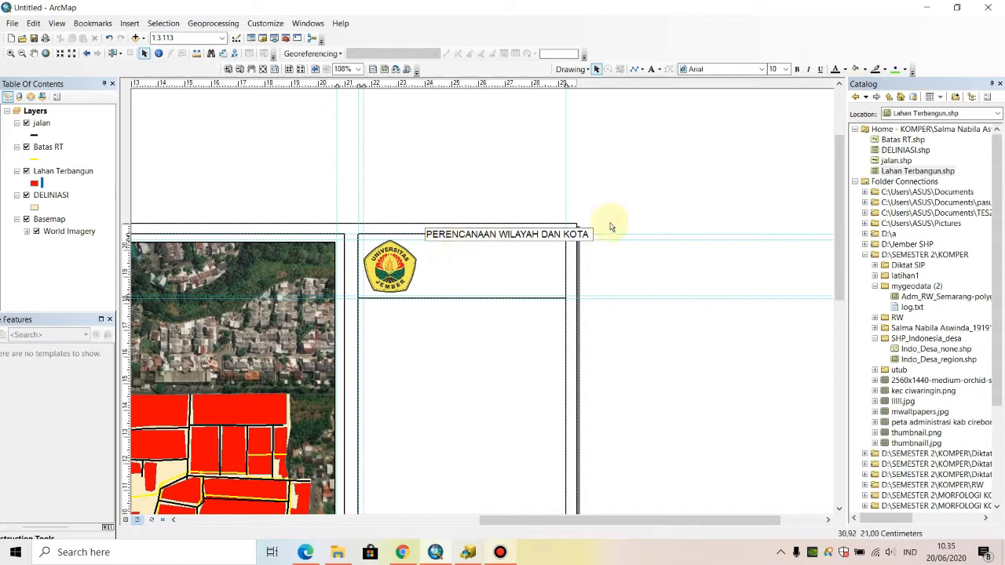
{"action": "left_click", "coordinate": [573, 281]}
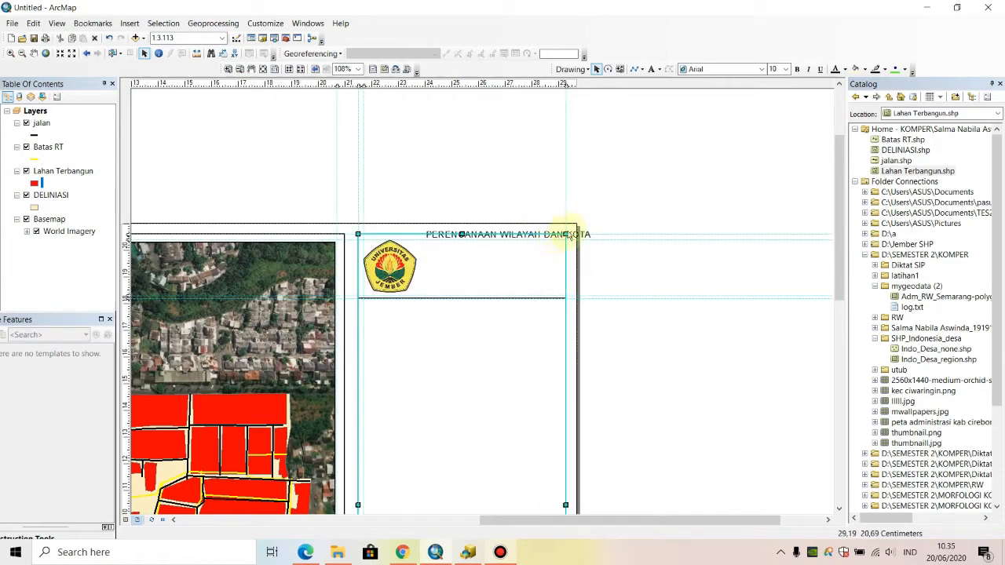
{"action": "left_click", "coordinate": [585, 234]}
{"action": "left_click_drag", "start_coordinate": [586, 235], "coordinate": [567, 247]}
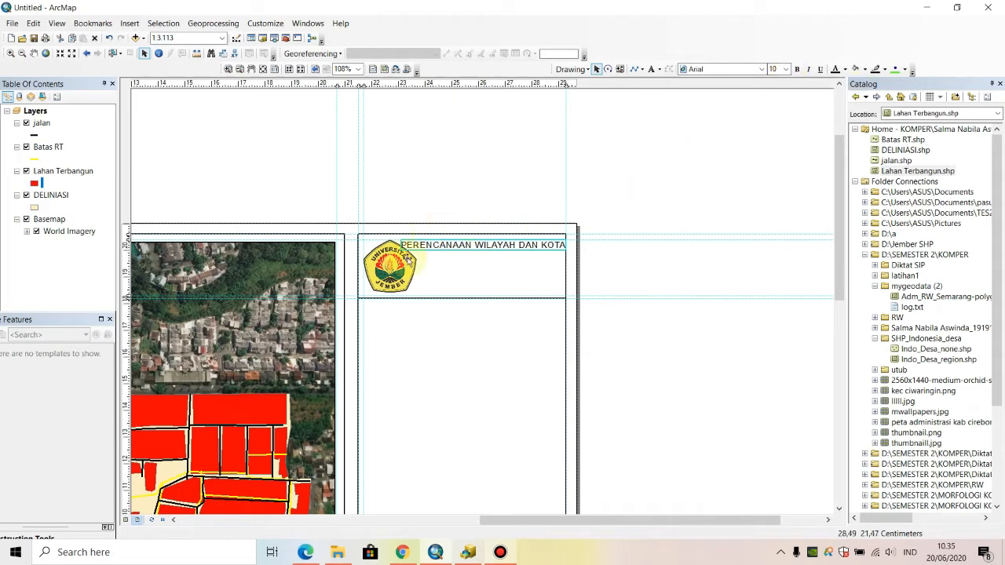
- Shrink the university logo slightly from its lower corner, keeping its upper corner on the guides in the side panel's header
{"action": "left_click", "coordinate": [404, 264]}
{"action": "left_click", "coordinate": [416, 293]}
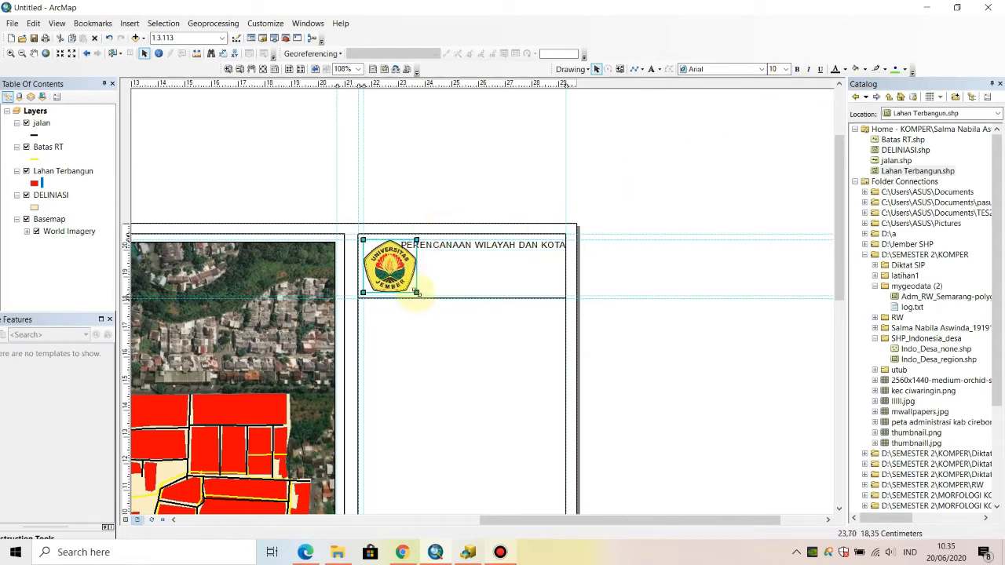
{"action": "left_click_drag", "start_coordinate": [417, 294], "coordinate": [412, 288]}
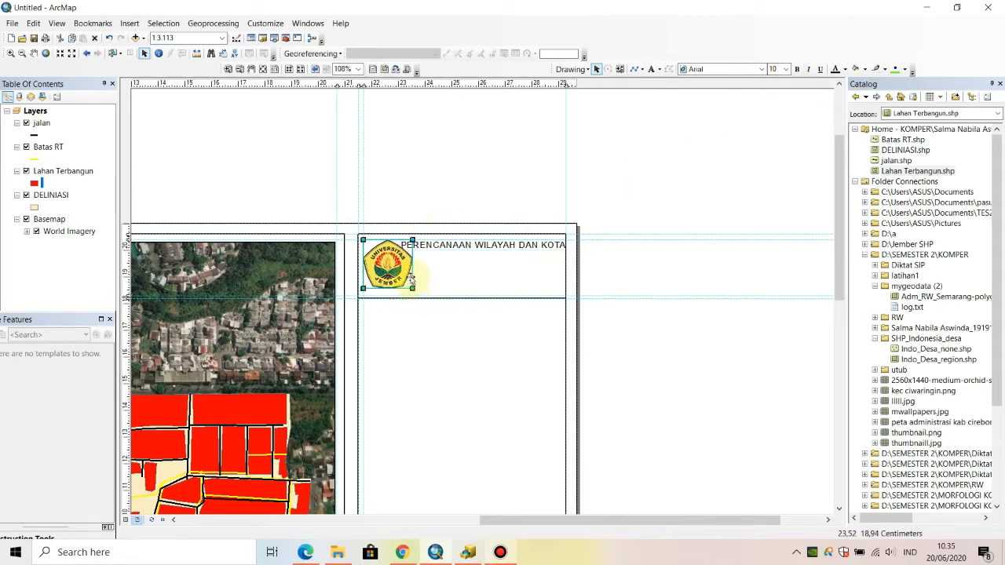
{"action": "left_click", "coordinate": [402, 275]}
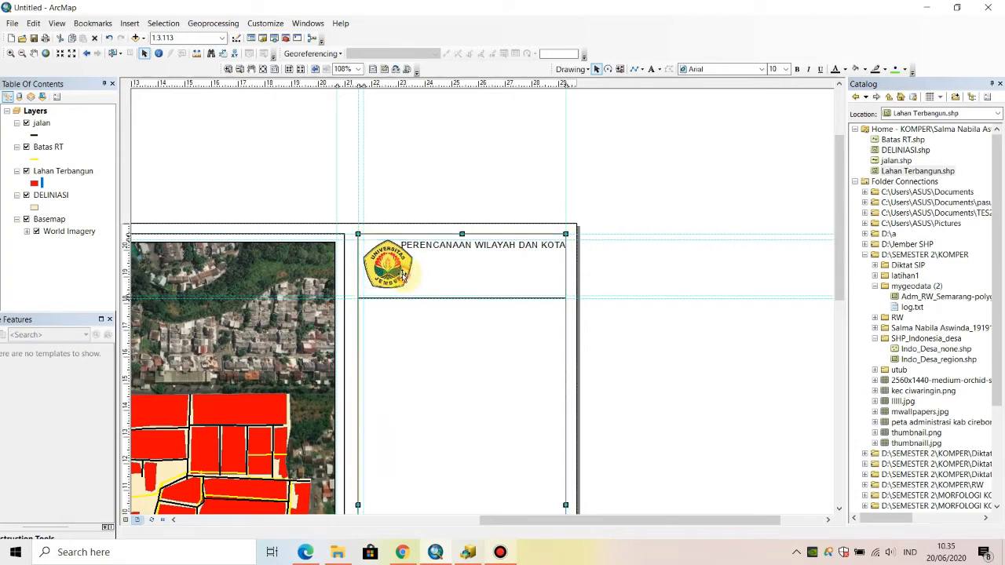
{"action": "left_click", "coordinate": [403, 275]}
{"action": "left_click_drag", "start_coordinate": [402, 274], "coordinate": [401, 278]}
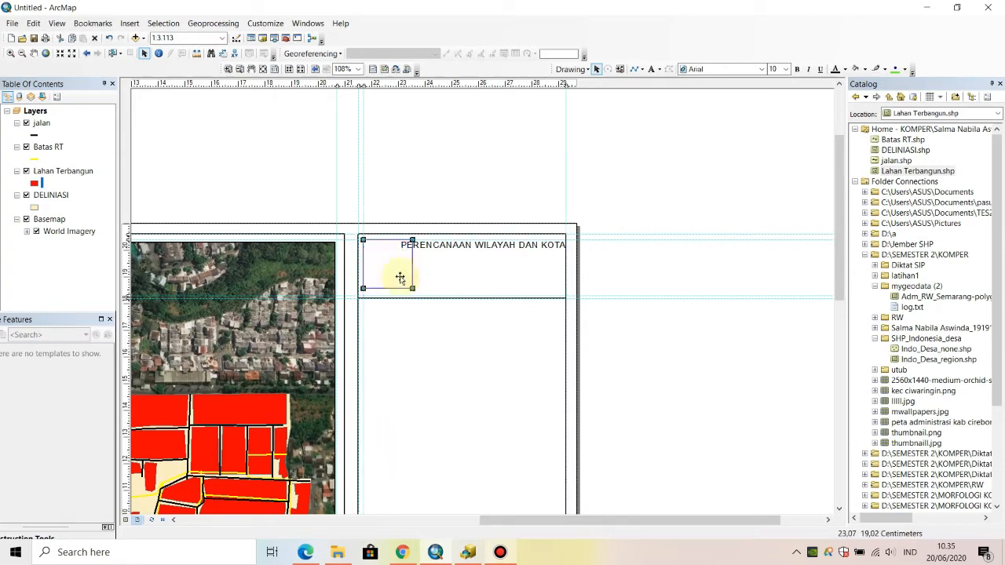
{"action": "left_click", "coordinate": [465, 244]}
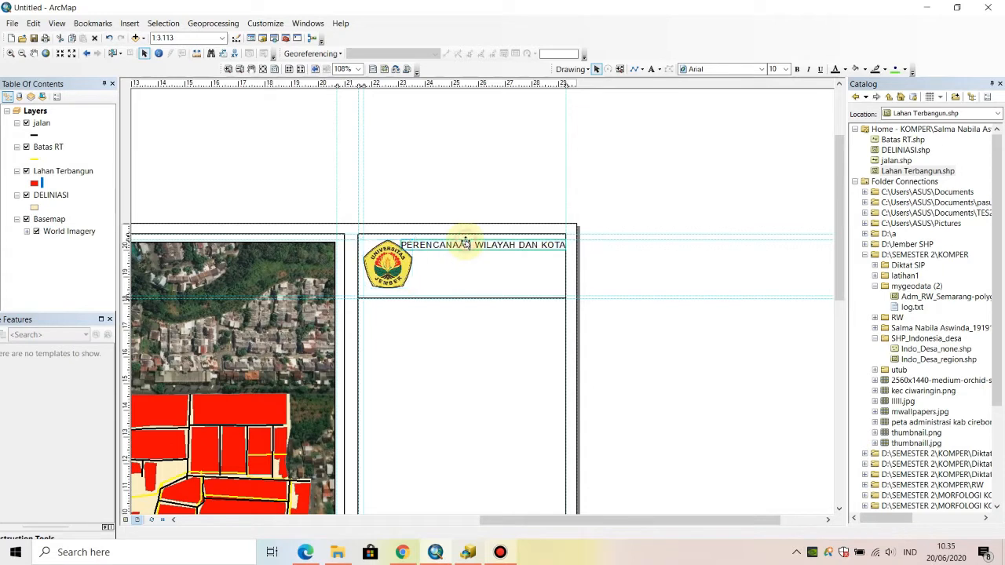
{"action": "left_click", "coordinate": [786, 70]}
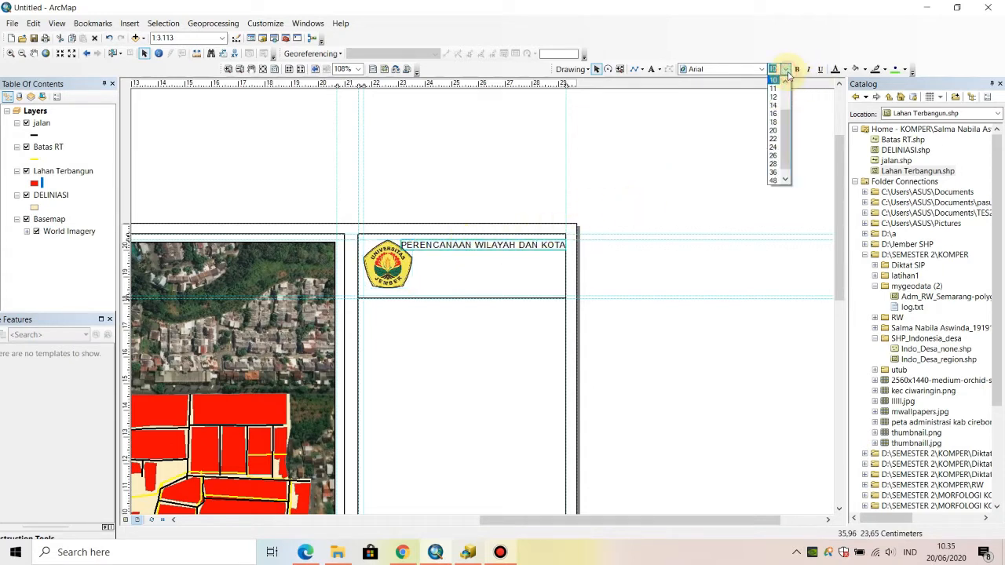
{"action": "left_click", "coordinate": [538, 248]}
{"action": "double_click", "coordinate": [539, 248]}
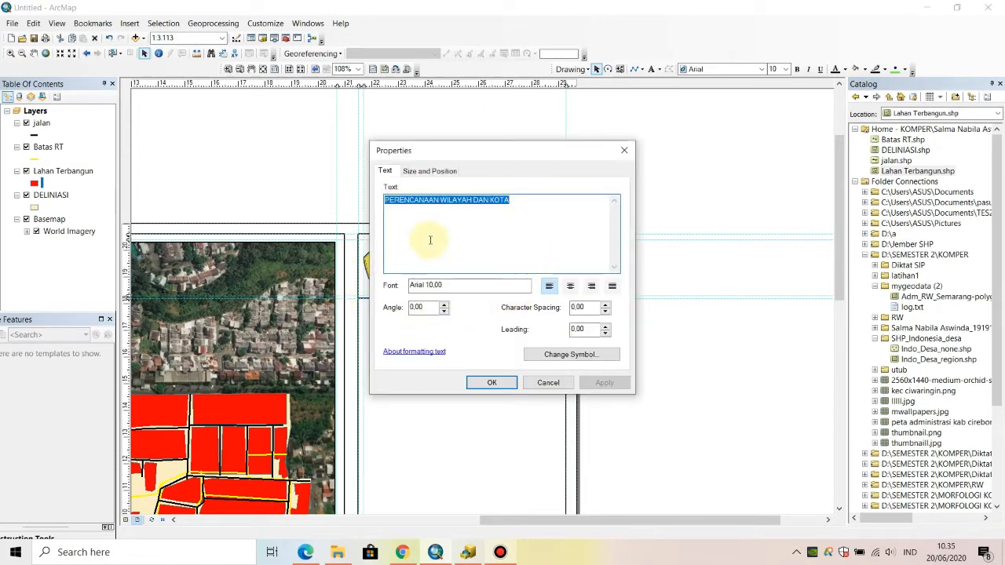
{"action": "left_click", "coordinate": [443, 172]}
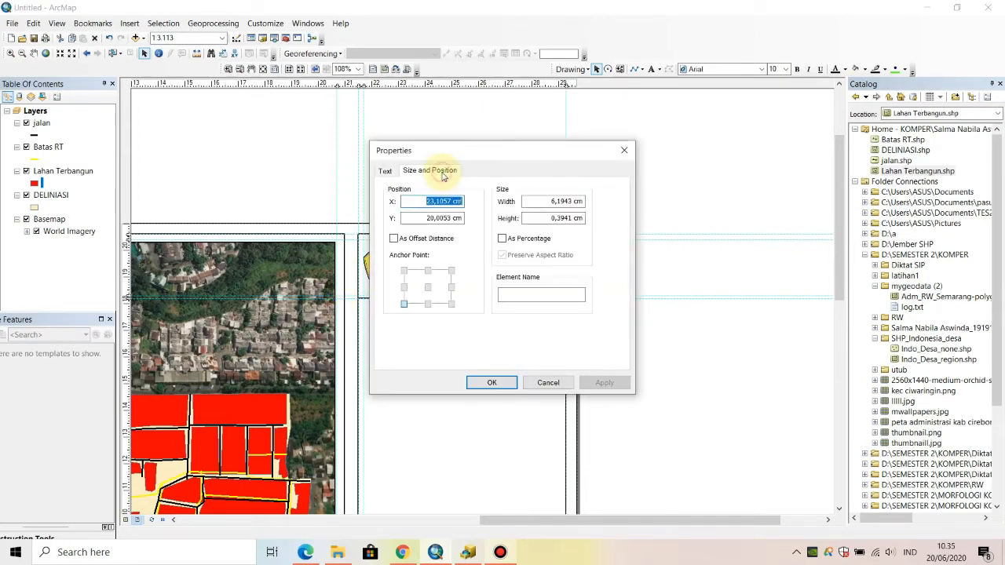
{"action": "left_click", "coordinate": [543, 382]}
- Set the font size of the heading "PERENCANAAN WILAYAH DAN KOTA" to 9
{"action": "left_click", "coordinate": [786, 69]}
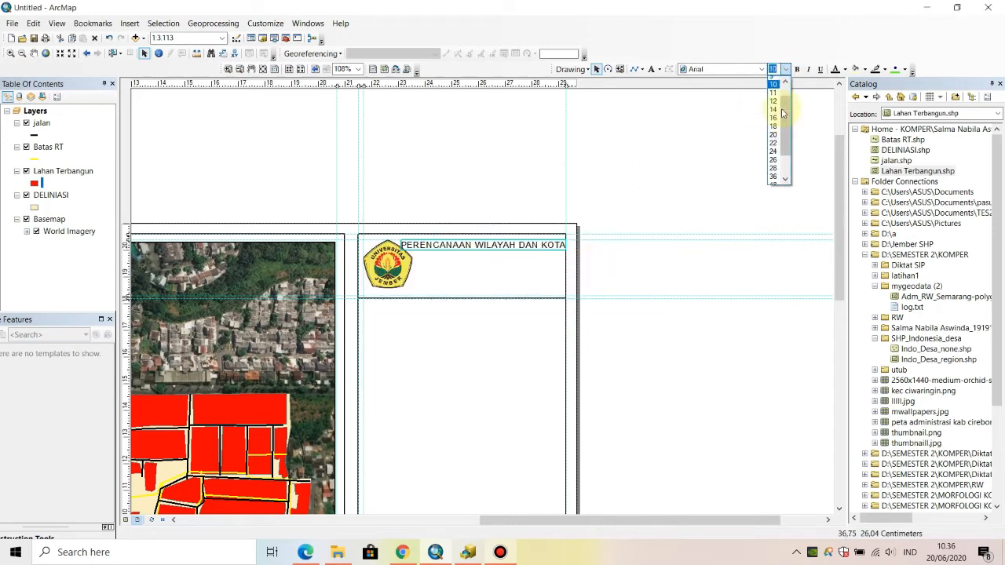
{"action": "left_click", "coordinate": [776, 97]}
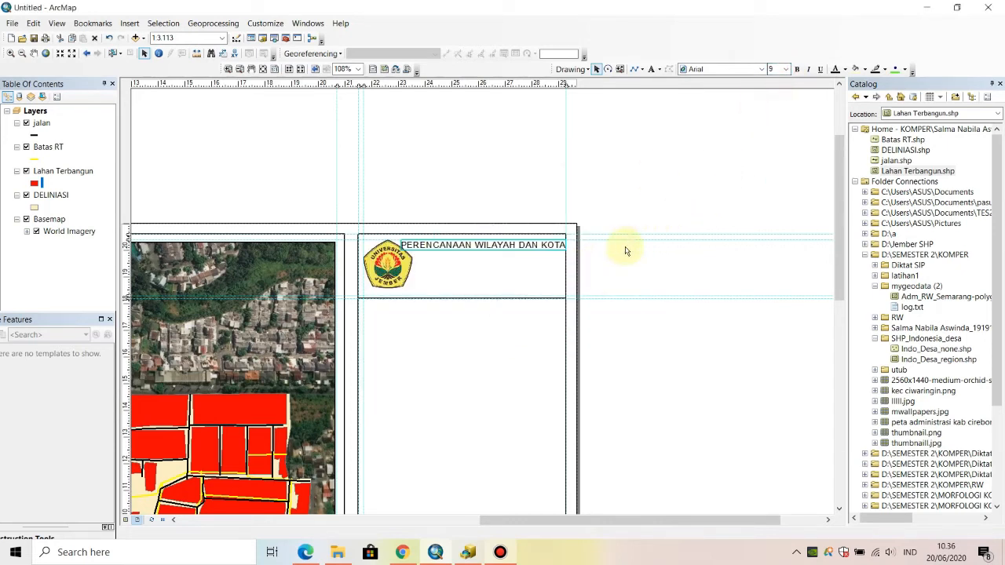
{"action": "left_click", "coordinate": [540, 249]}
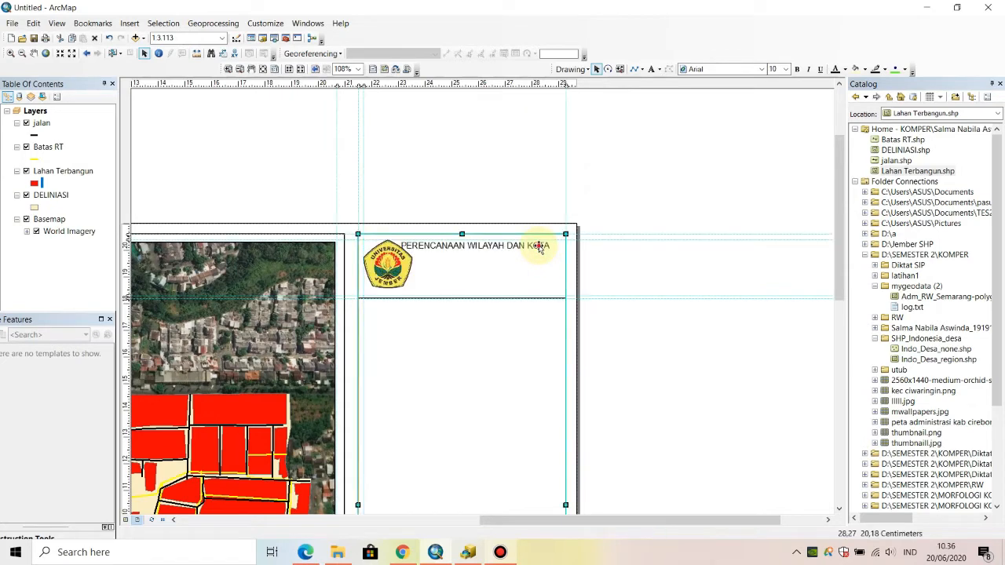
{"action": "left_click", "coordinate": [533, 245]}
{"action": "key", "text": "Delete"}
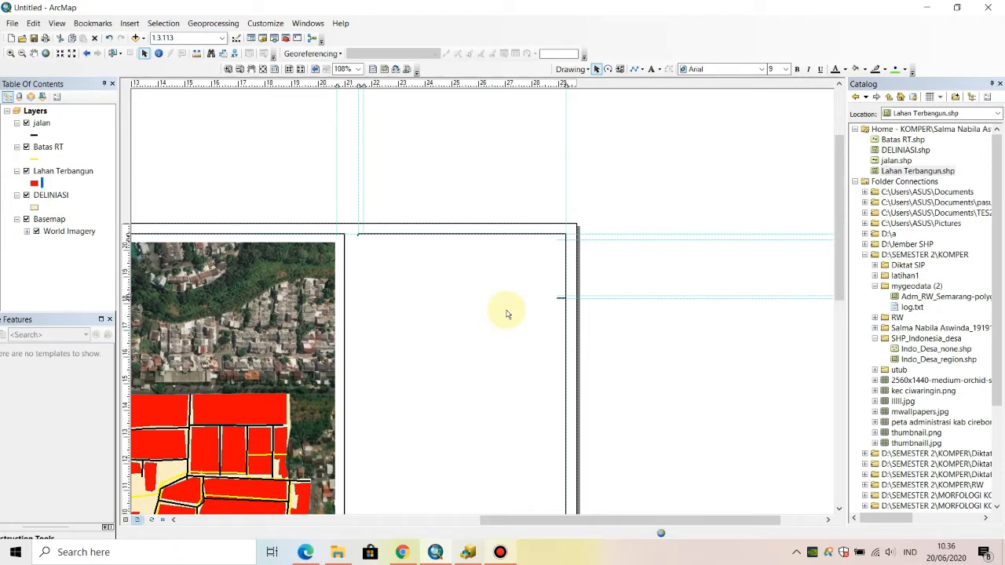
{"action": "key", "text": "ctrl+z"}
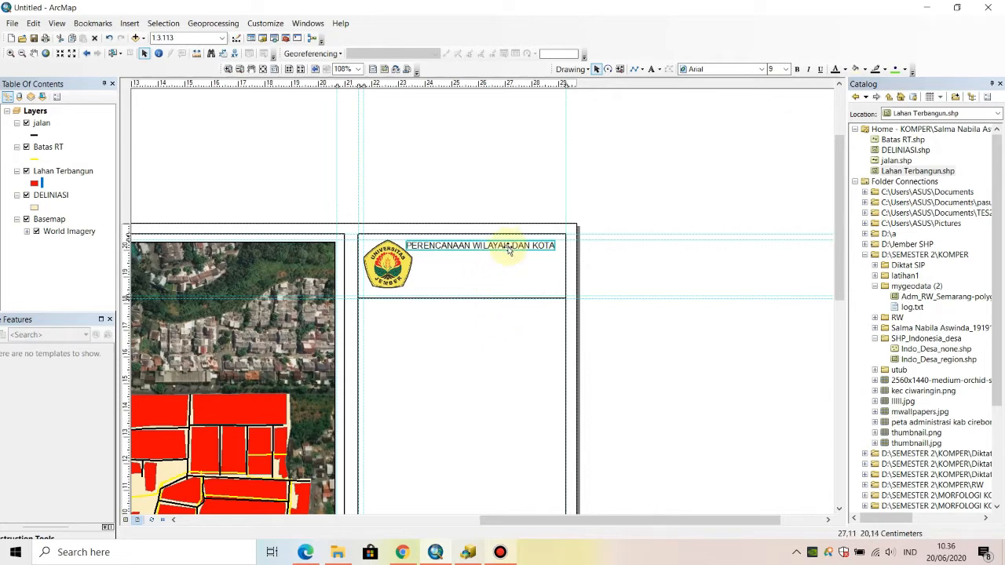
- Move the heading clear of the logo, leaving a small gap to the panel's outer edge, and make it bold
{"action": "left_click_drag", "start_coordinate": [511, 249], "coordinate": [513, 248]}
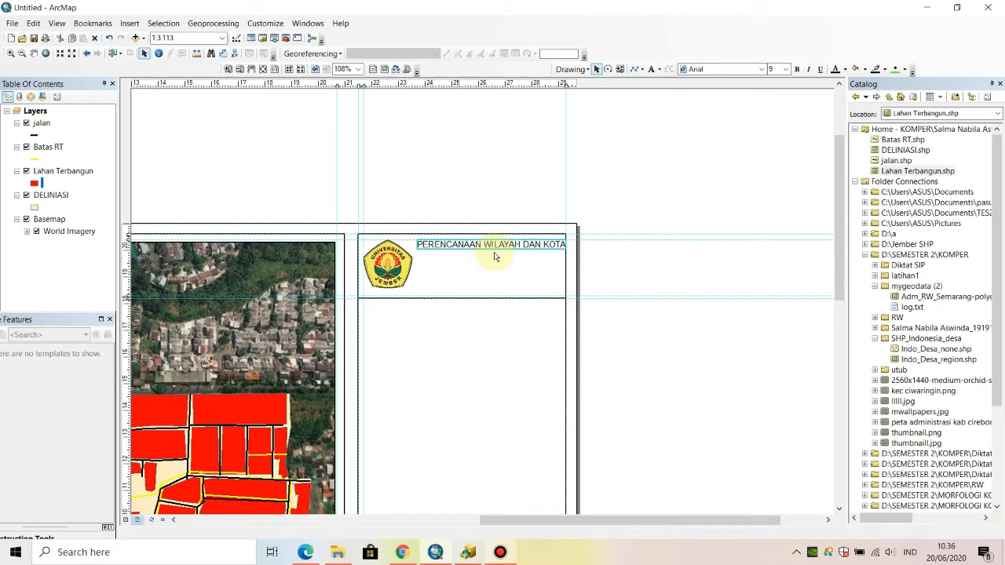
{"action": "key", "text": "Left"}
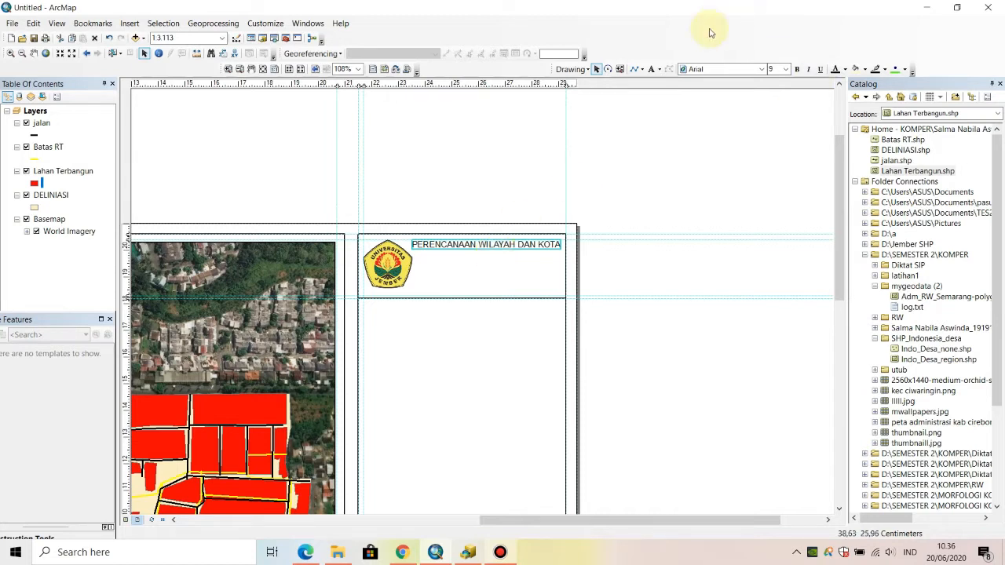
{"action": "left_click", "coordinate": [800, 72]}
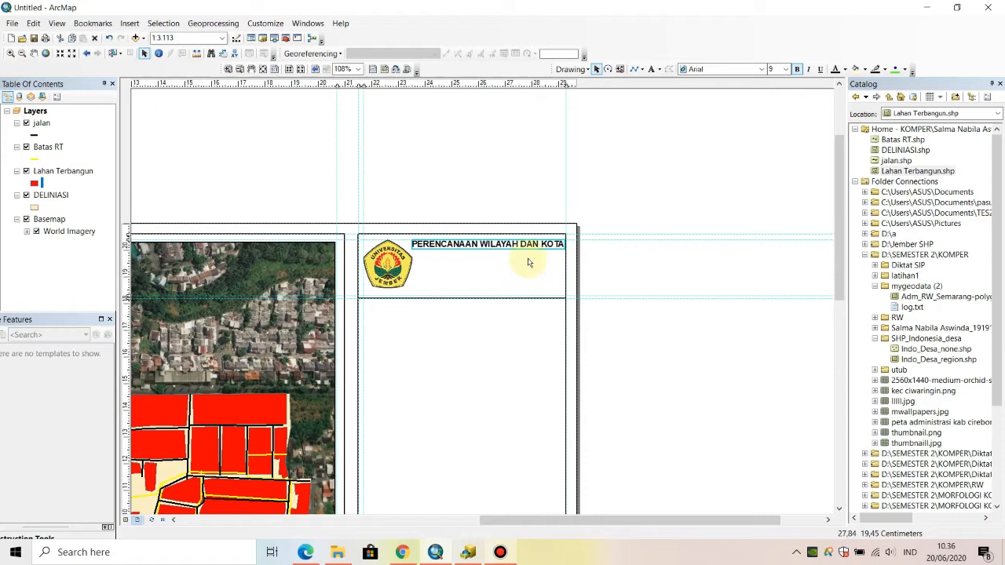
- Add the text "FAKULTAS TEKNIK" to the side panel's header, next to the logo
{"action": "left_click", "coordinate": [651, 69]}
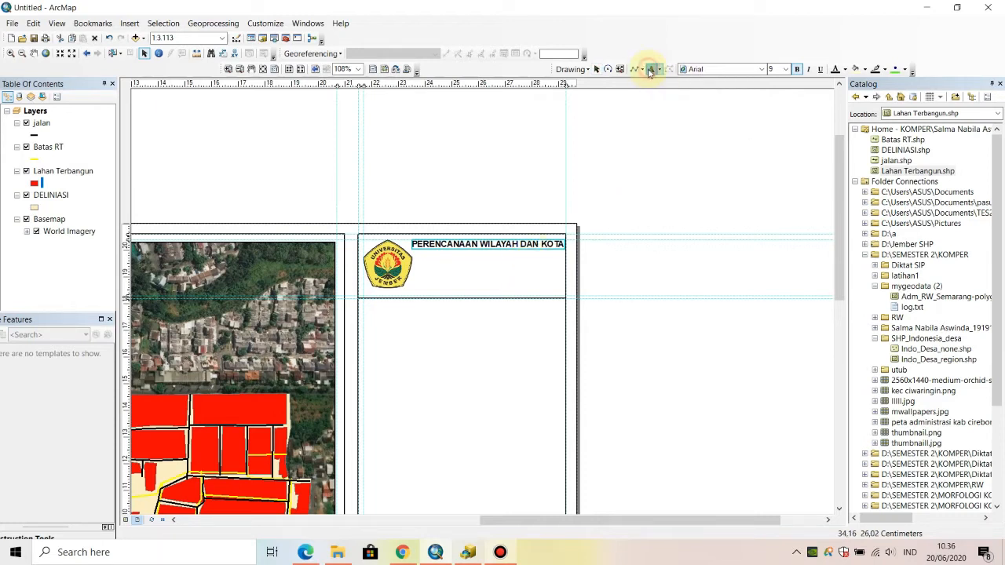
{"action": "left_click", "coordinate": [448, 250]}
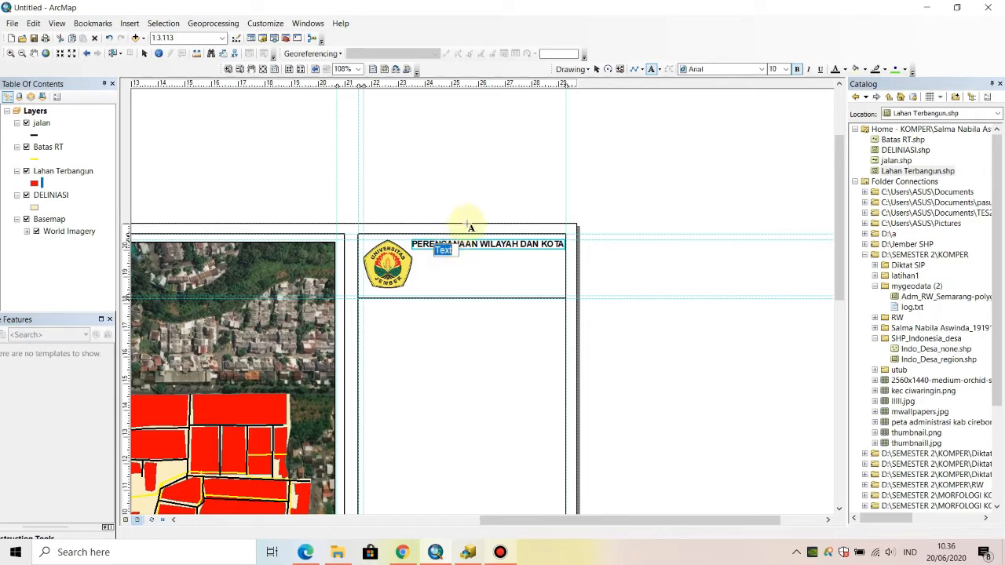
{"action": "left_click", "coordinate": [458, 255]}
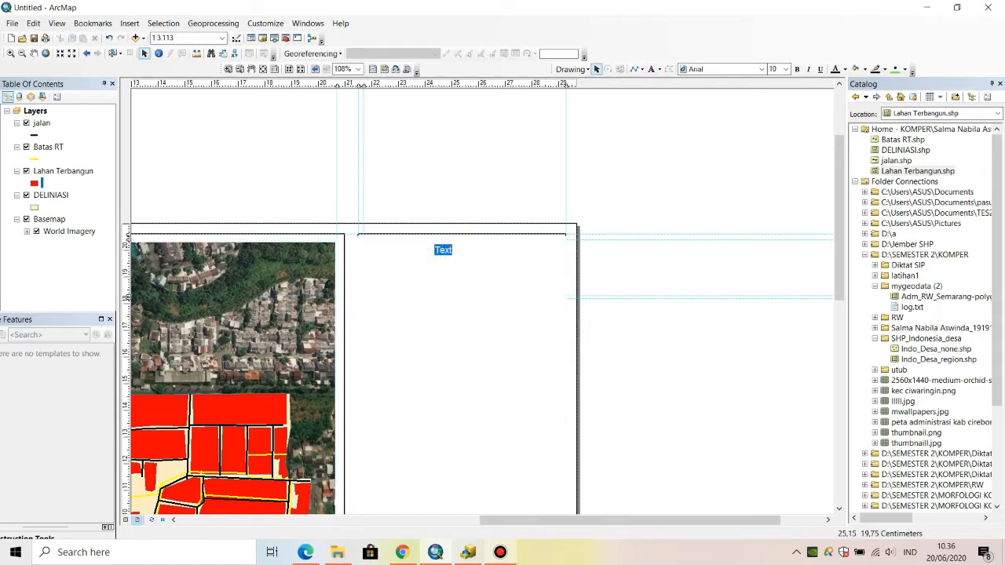
{"action": "type", "text": "FAK"}
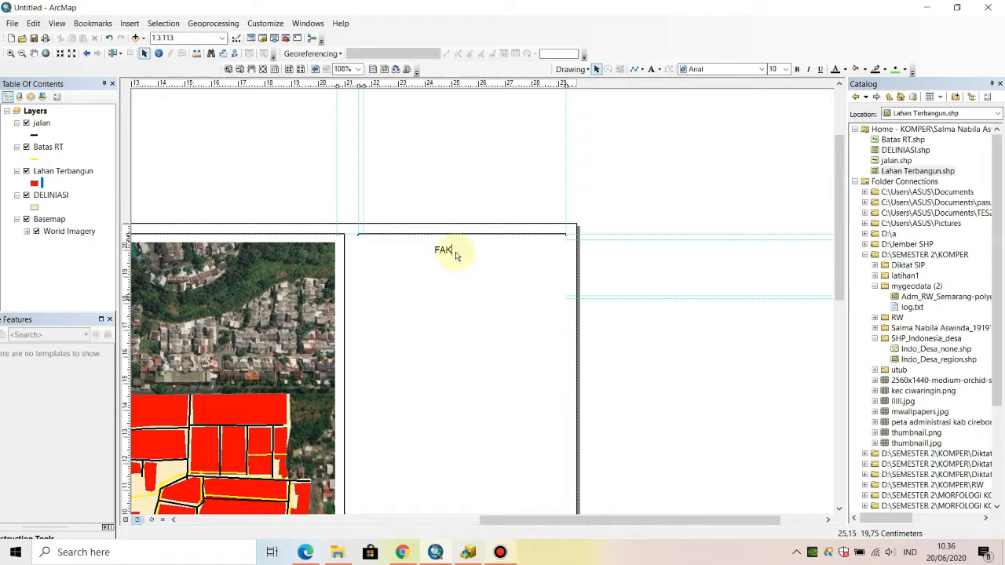
{"action": "type", "text": "ULTAS E"}
{"action": "type", "text": "TEKNIK"}
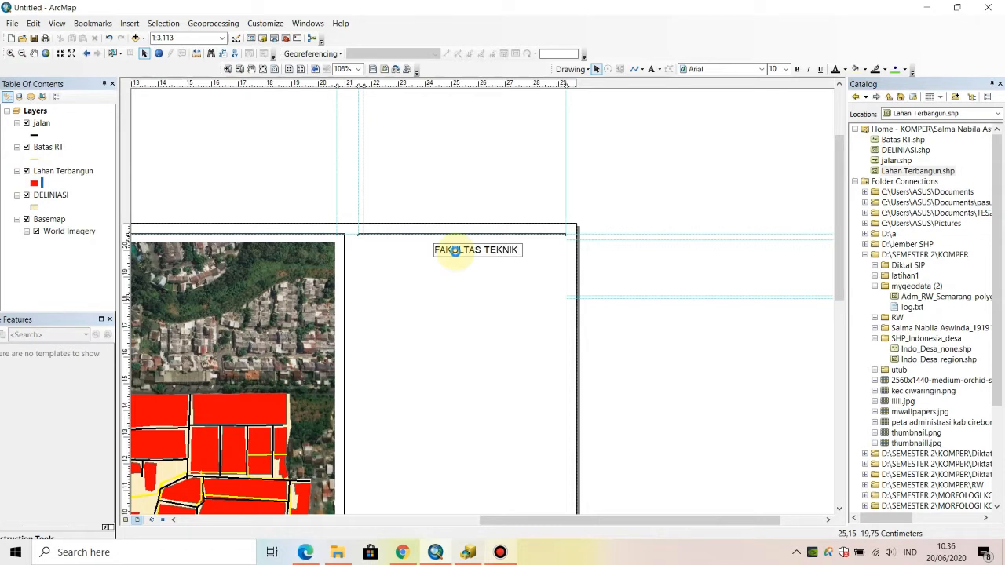
{"action": "key", "text": "Return"}
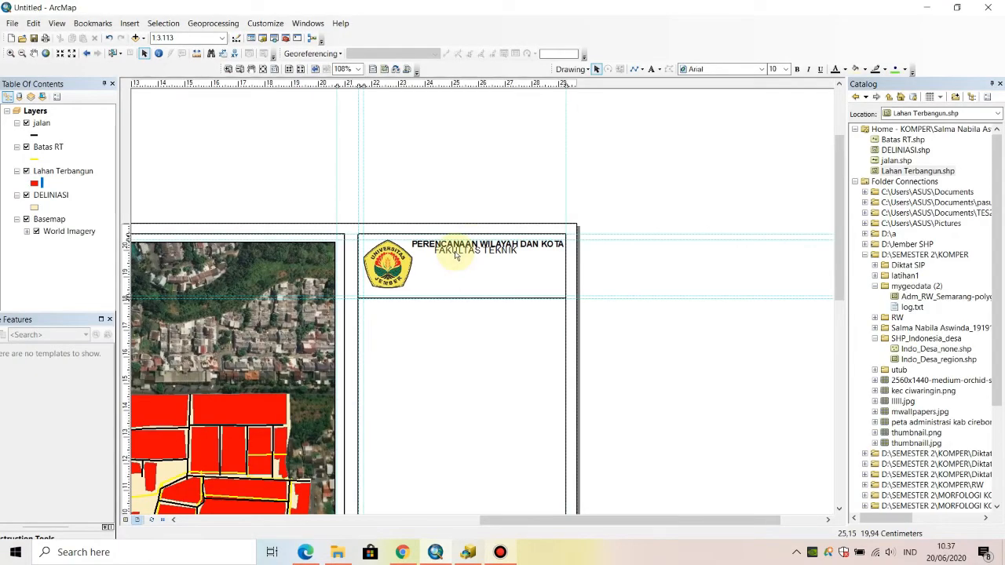
- Move the "FAKULTAS TEKNIK" text down so it sits clear below the heading, roughly centred under it
{"action": "left_click", "coordinate": [481, 254]}
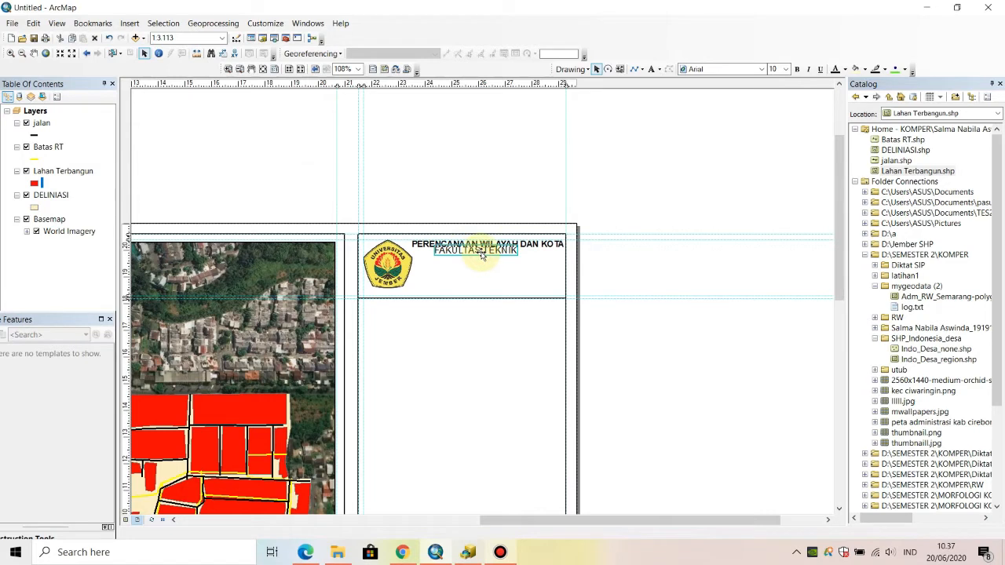
{"action": "mouse_move", "coordinate": [482, 256]}
{"action": "left_mouse_down"}
{"action": "mouse_move", "coordinate": [495, 275]}
{"action": "mouse_move", "coordinate": [495, 257]}
{"action": "left_mouse_up"}
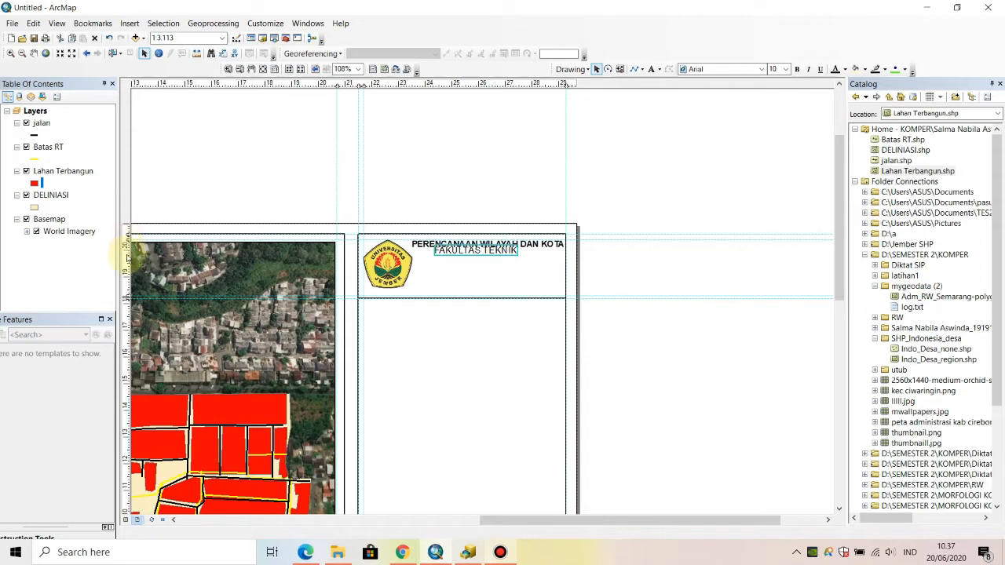
{"action": "left_click", "coordinate": [515, 251]}
{"action": "left_click", "coordinate": [516, 250]}
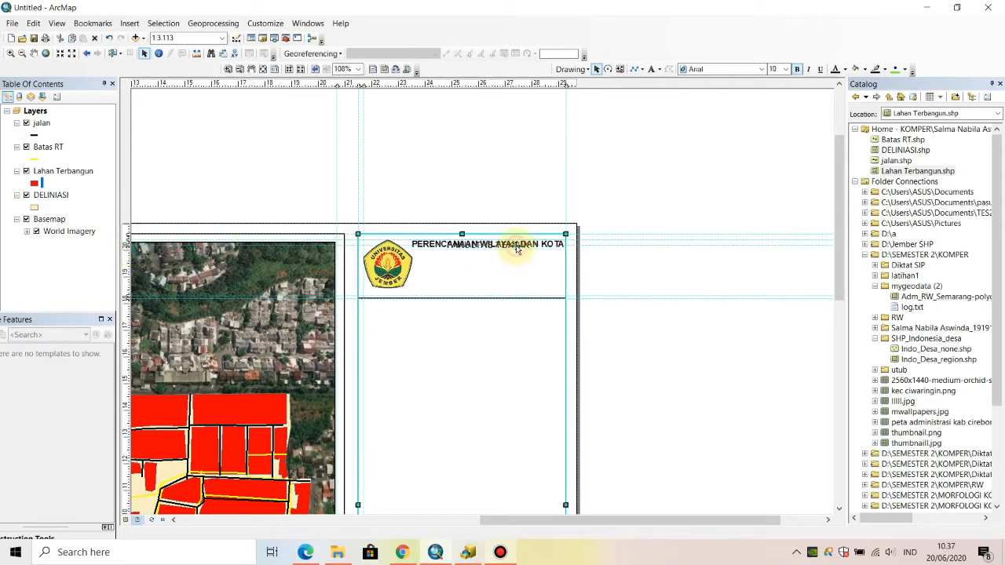
{"action": "left_click", "coordinate": [516, 247]}
{"action": "left_click_drag", "start_coordinate": [516, 248], "coordinate": [518, 265]}
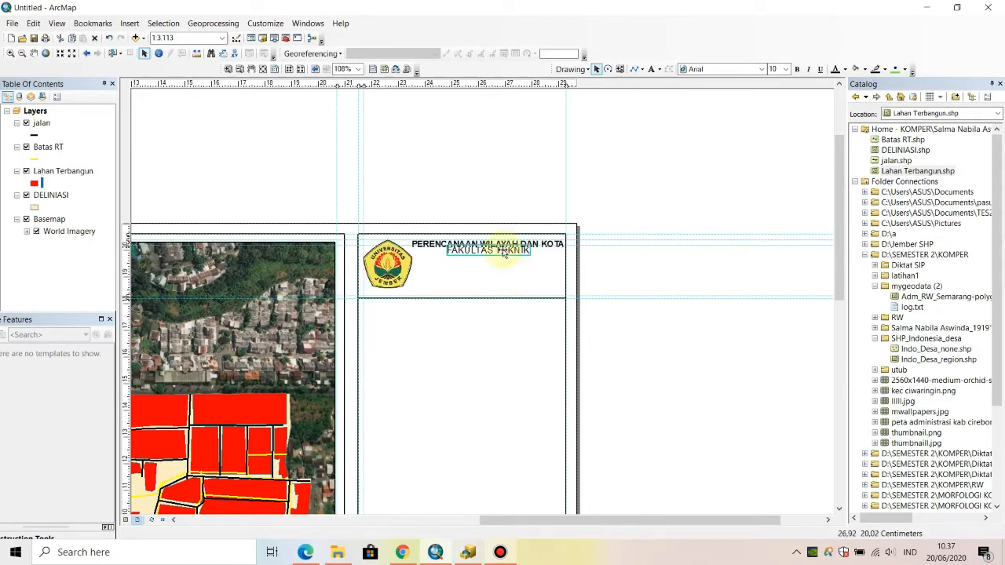
{"action": "left_click_drag", "start_coordinate": [503, 249], "coordinate": [501, 272]}
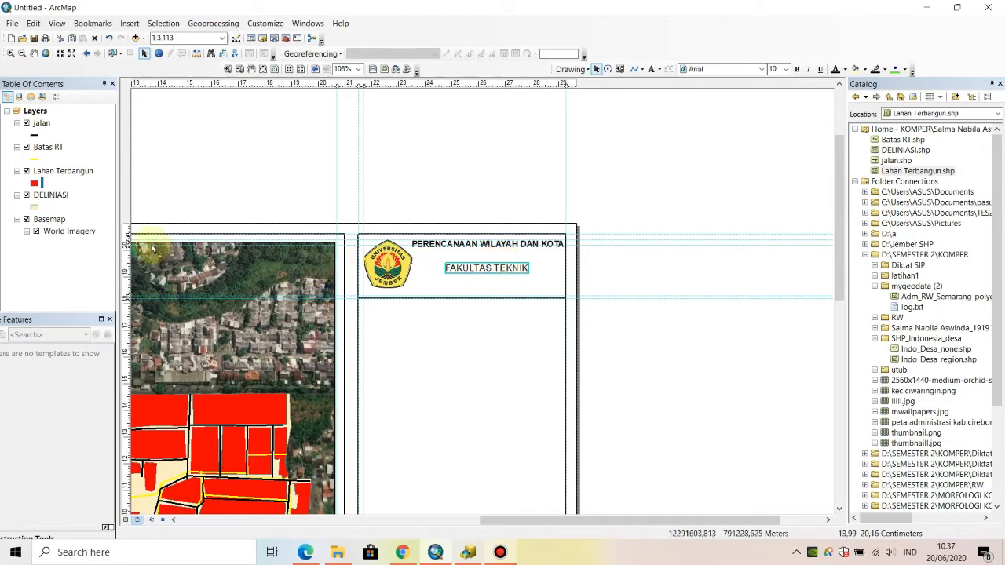
- Lower the horizontal guide to the heading's bottom edge at about 20 cm and nudge "FAKULTAS TEKNIK" up to just below it
{"action": "left_click_drag", "start_coordinate": [126, 244], "coordinate": [127, 247]}
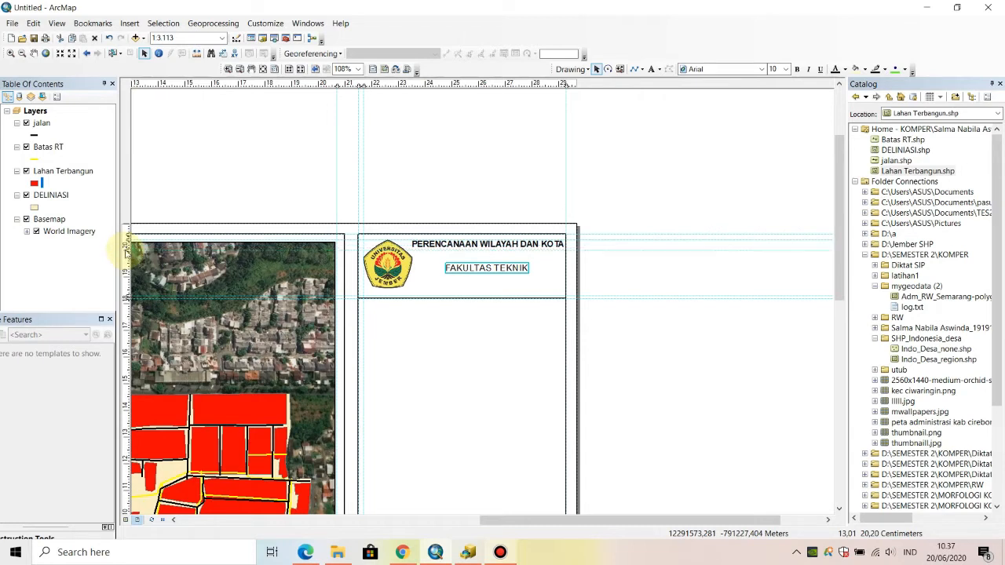
{"action": "left_click", "coordinate": [481, 272]}
{"action": "left_click", "coordinate": [481, 272]}
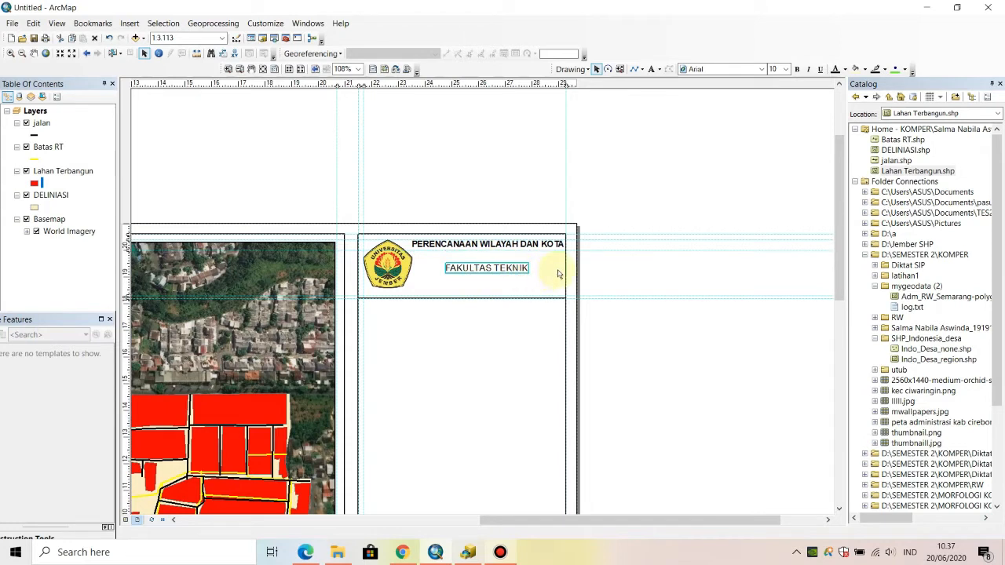
{"action": "key", "text": "Up"}
{"action": "key", "text": "Up"}
{"action": "key", "text": "Up"}
{"action": "key", "text": "Up"}
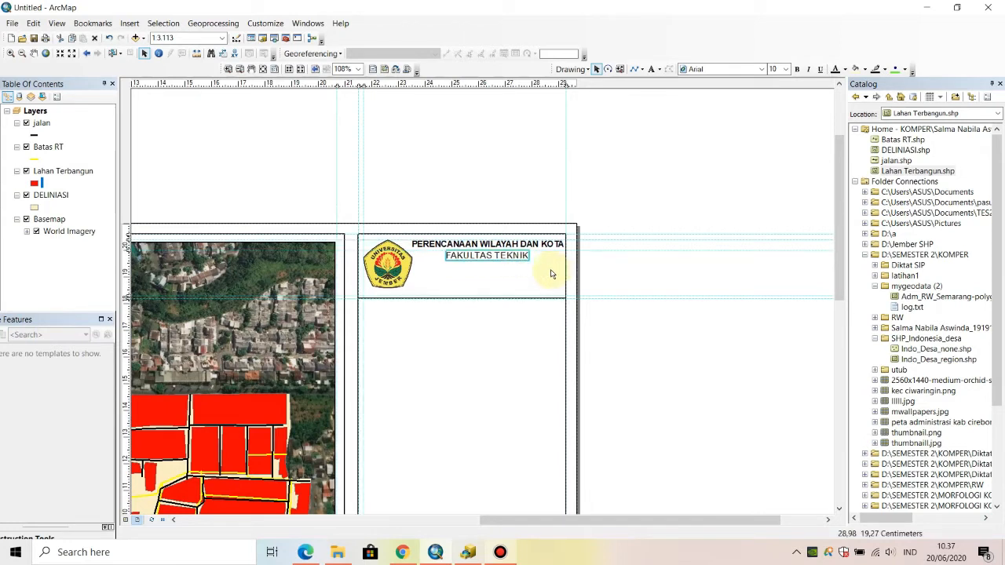
- Make the "FAKULTAS TEKNIK" text bold and set its font size to 9
{"action": "left_click", "coordinate": [797, 69]}
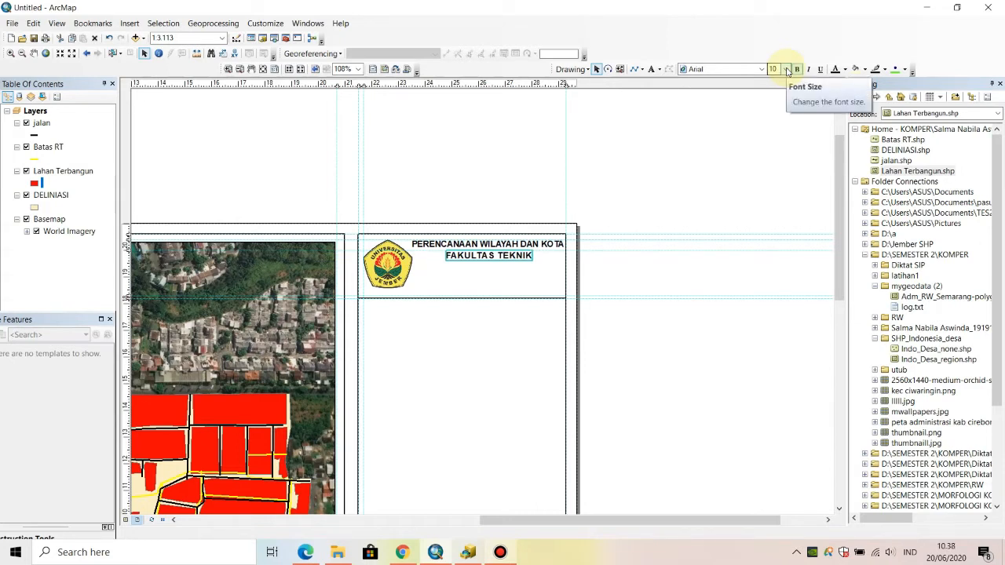
{"action": "left_click", "coordinate": [787, 69]}
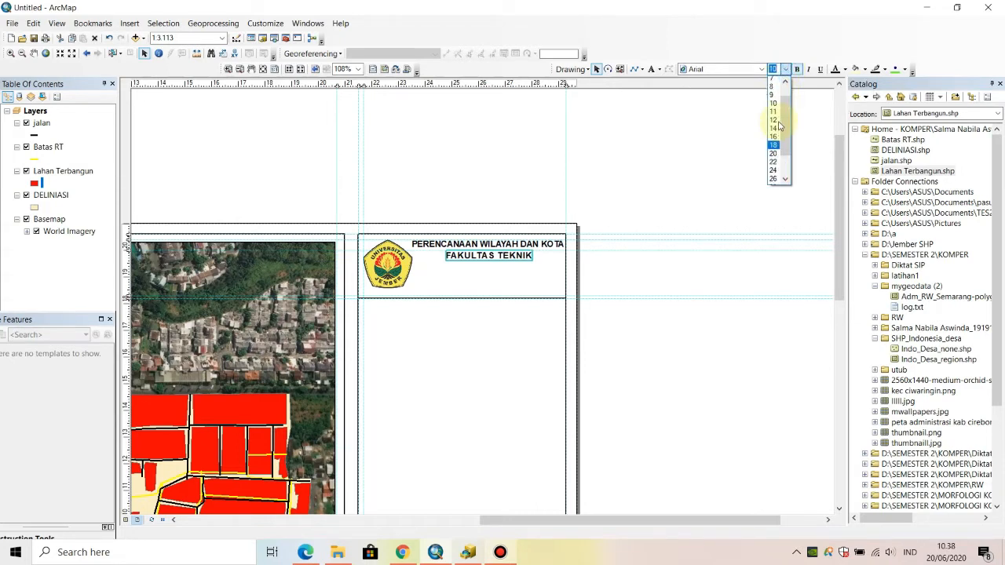
{"action": "left_click", "coordinate": [774, 95]}
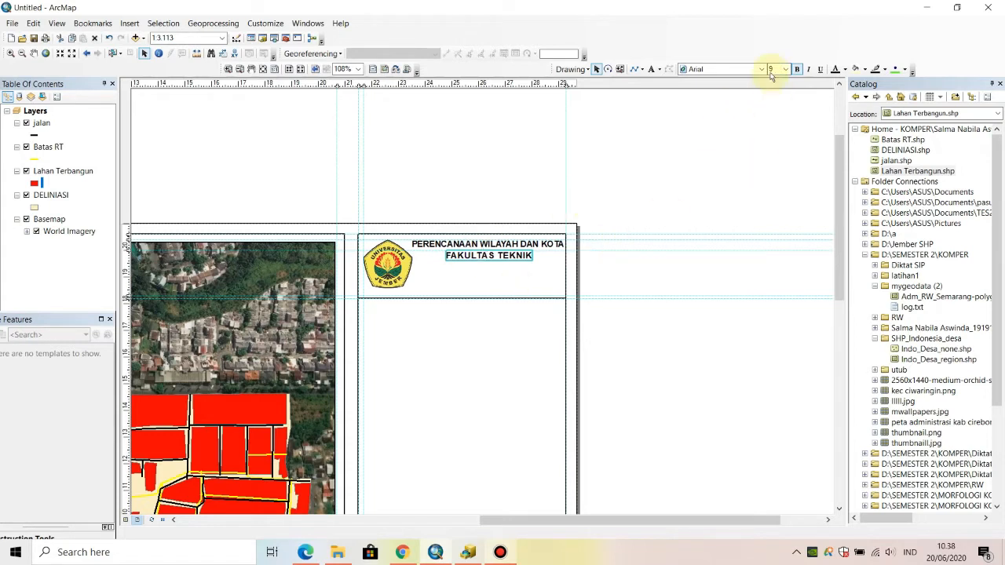
- Add the text "UNIVERSITAS JEMBER" to the side panel's header, near "FAKULTAS TEKNIK"
{"action": "left_click", "coordinate": [654, 70]}
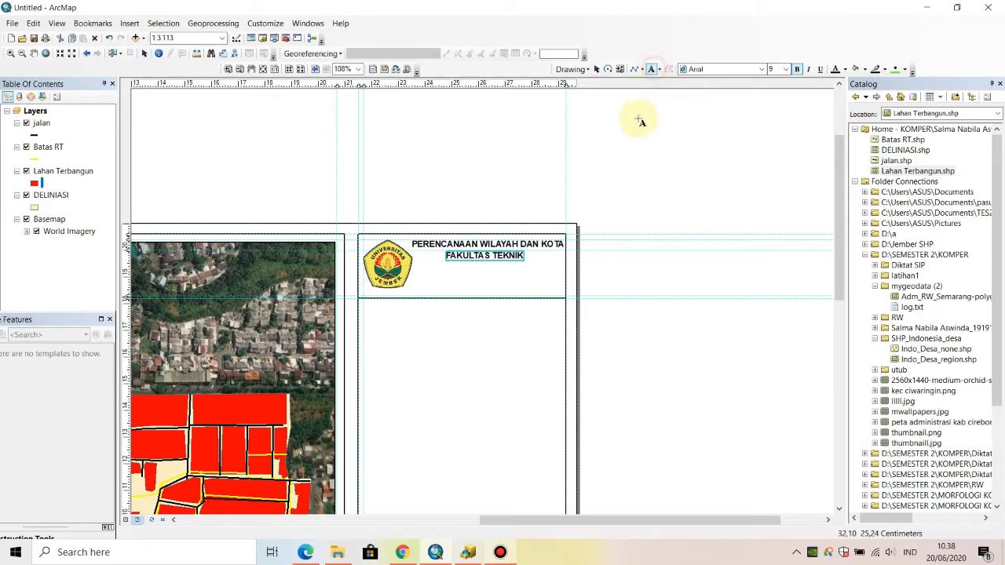
{"action": "left_click", "coordinate": [460, 267]}
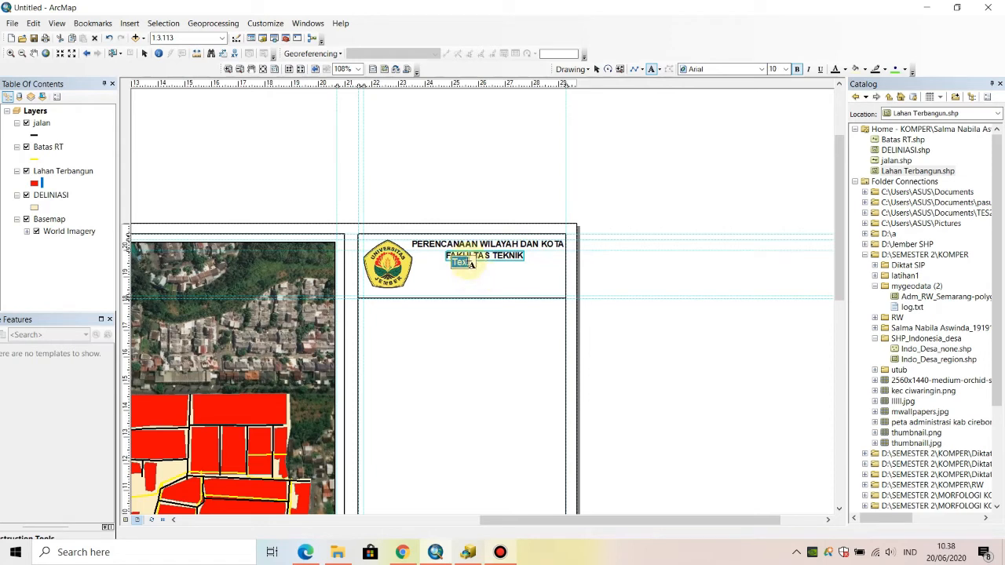
{"action": "type", "text": "U"}
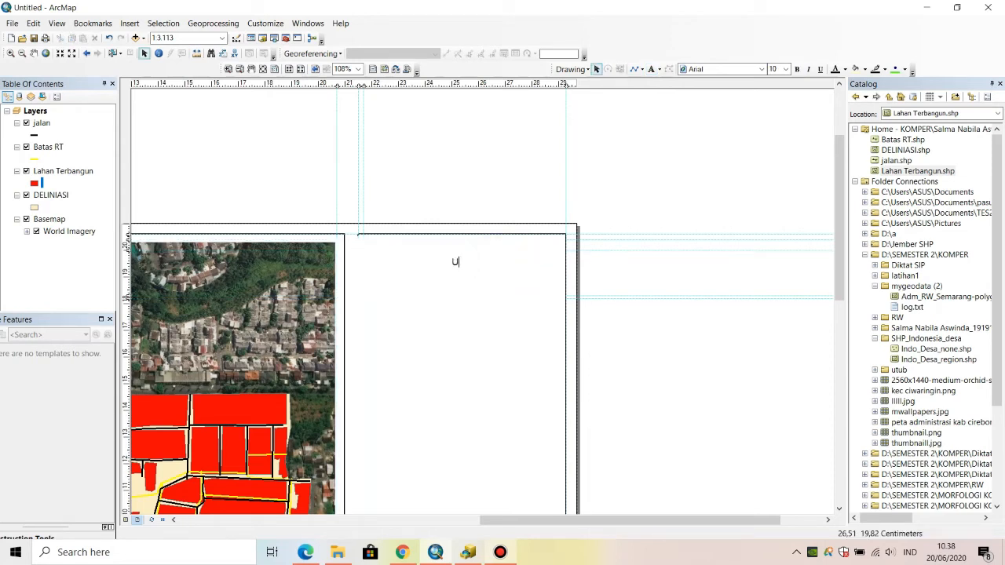
{"action": "type", "text": "NIVERSITAS"}
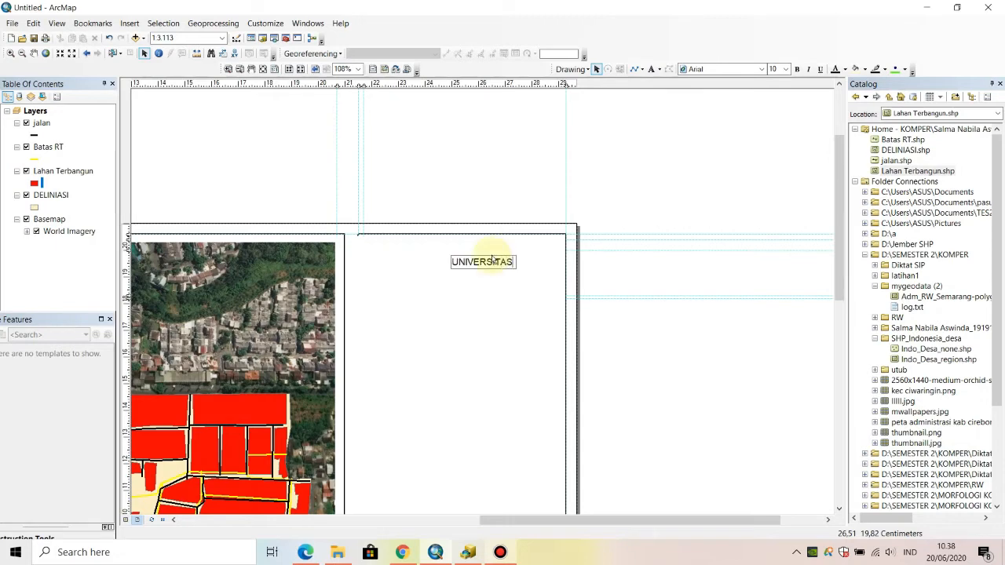
{"action": "type", "text": " JEMBER"}
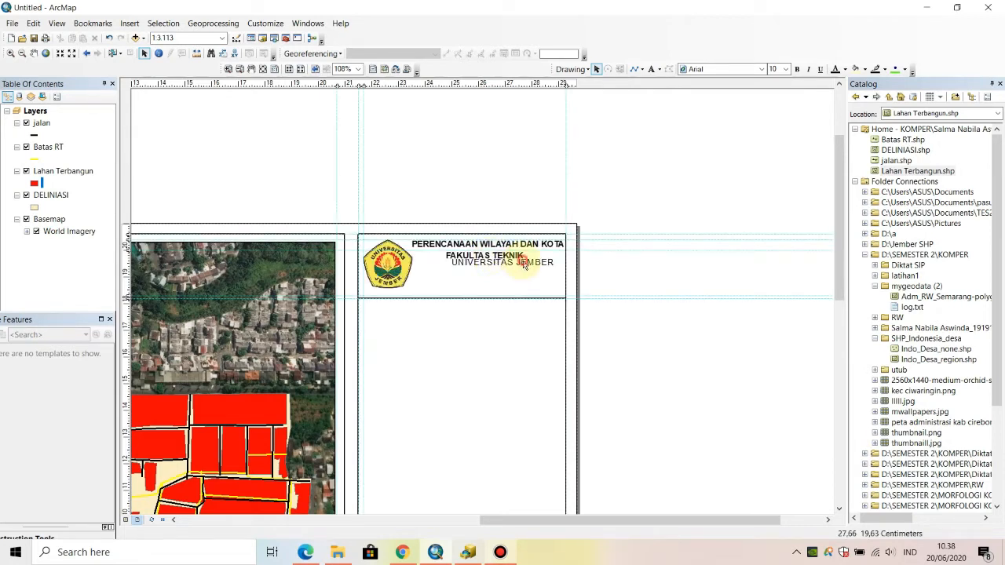
- Move the "UNIVERSITAS JEMBER" text down so it sits centred below "FAKULTAS TEKNIK" and make it bold
{"action": "left_click", "coordinate": [524, 264]}
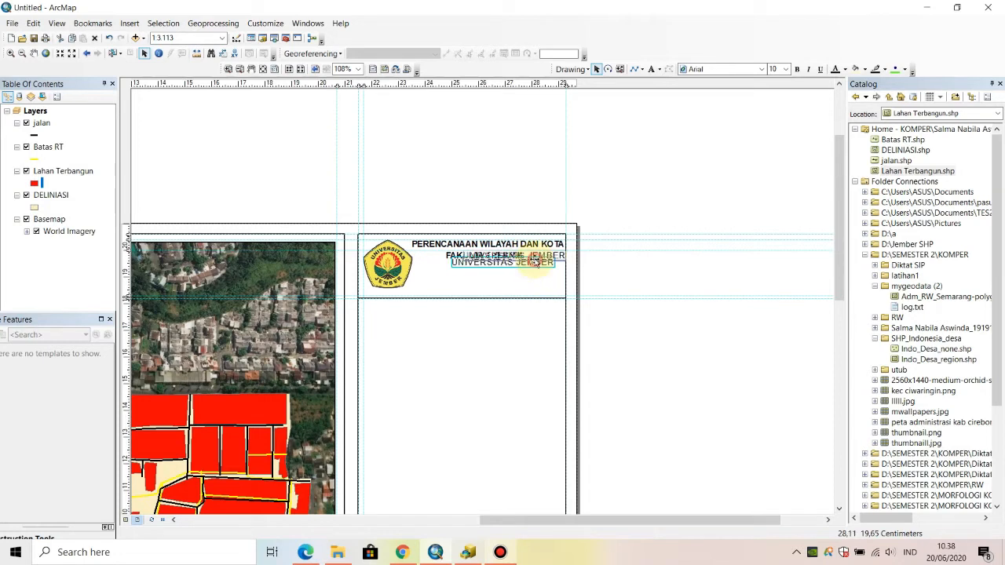
{"action": "key", "text": "ctrl+v"}
{"action": "key", "text": "ctrl+z"}
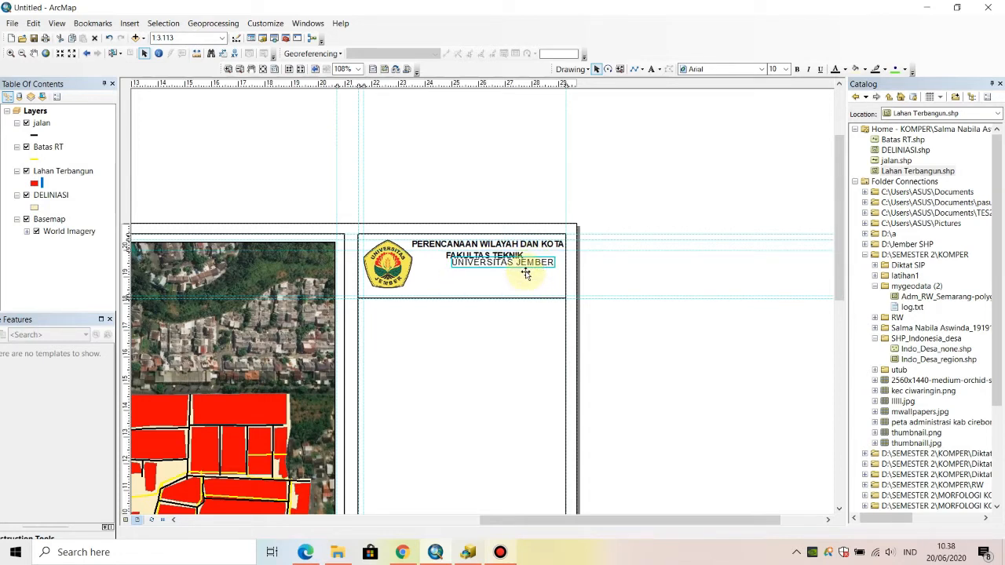
{"action": "left_click_drag", "start_coordinate": [526, 273], "coordinate": [510, 272]}
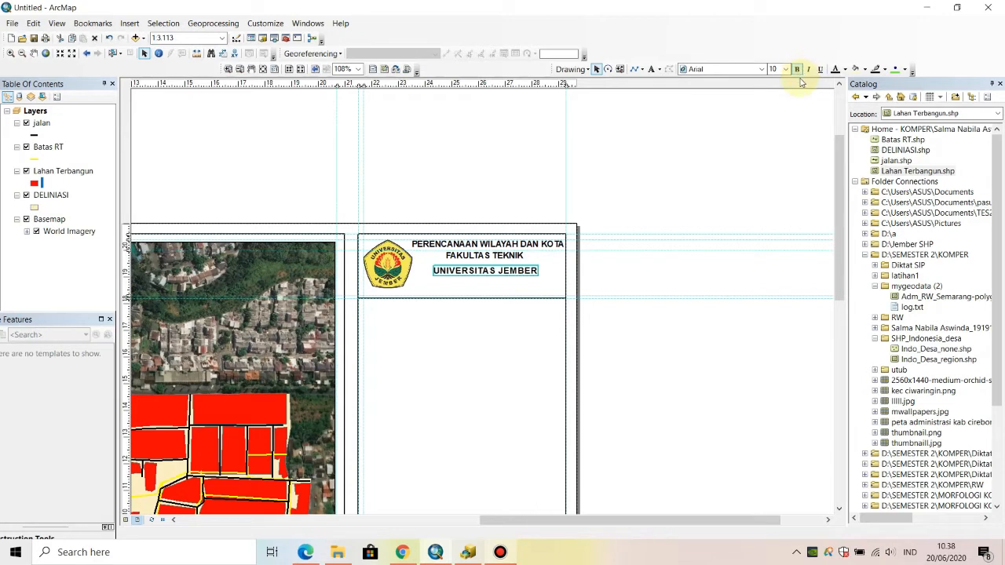
- Place a horizontal guide at about 16.4 cm and draw a line along it across the full width of the side panel
{"action": "left_click", "coordinate": [126, 334]}
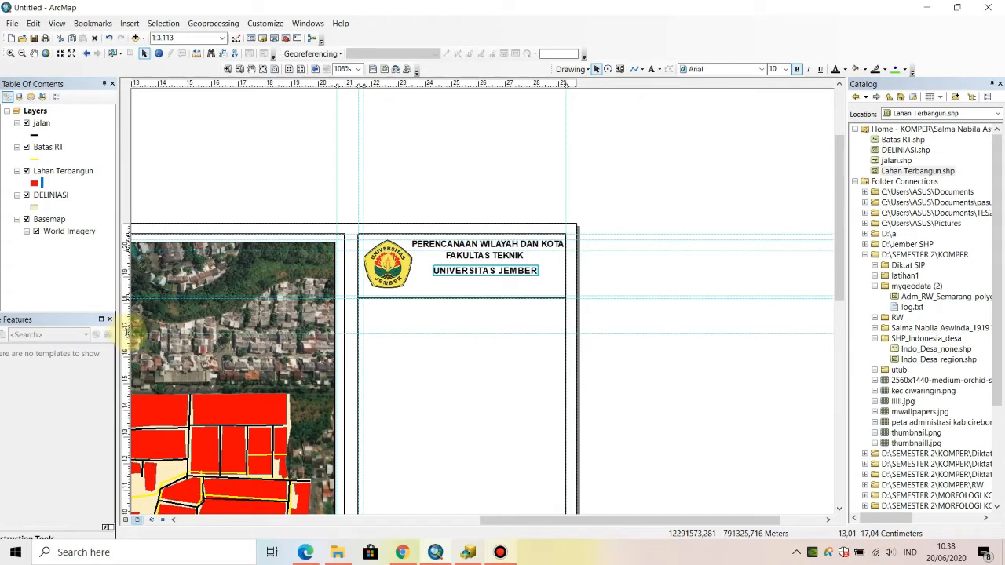
{"action": "left_click_drag", "start_coordinate": [132, 333], "coordinate": [130, 346]}
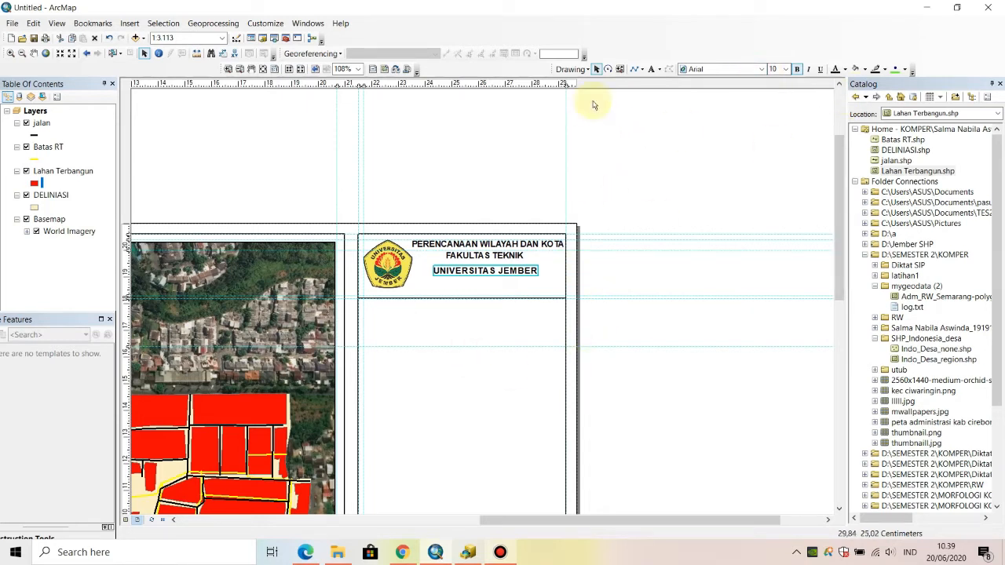
{"action": "left_click", "coordinate": [637, 69]}
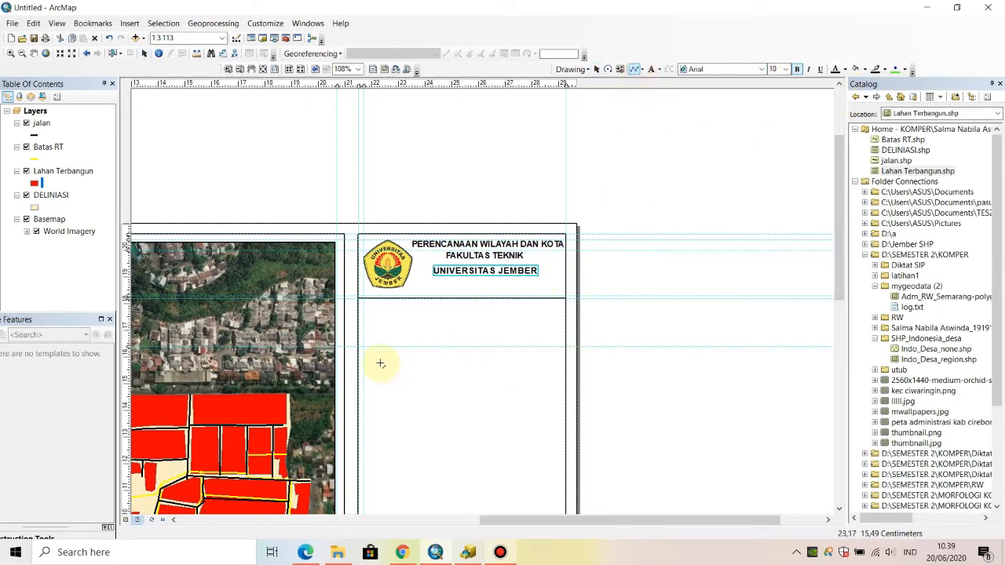
{"action": "left_click", "coordinate": [359, 347]}
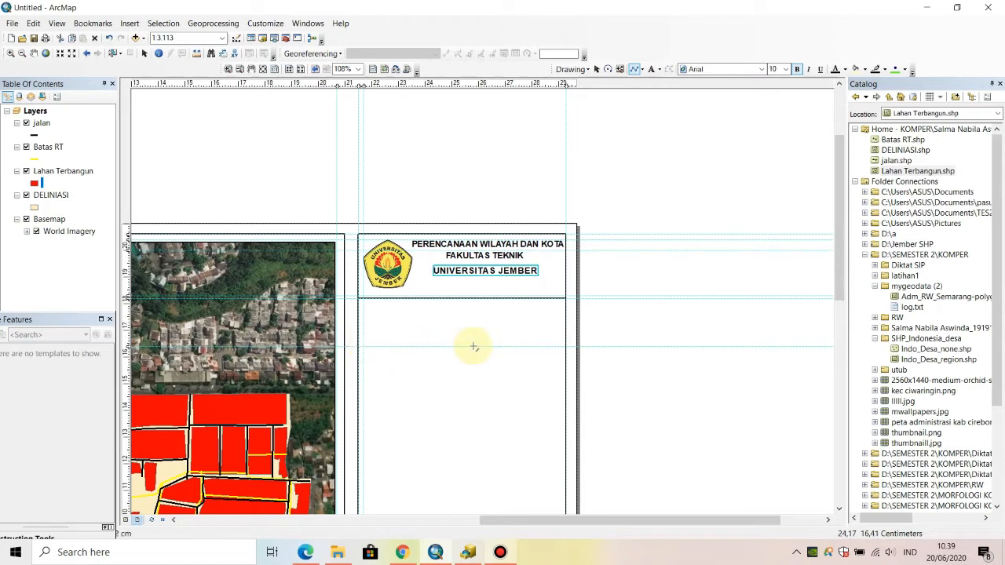
{"action": "double_click", "coordinate": [566, 346]}
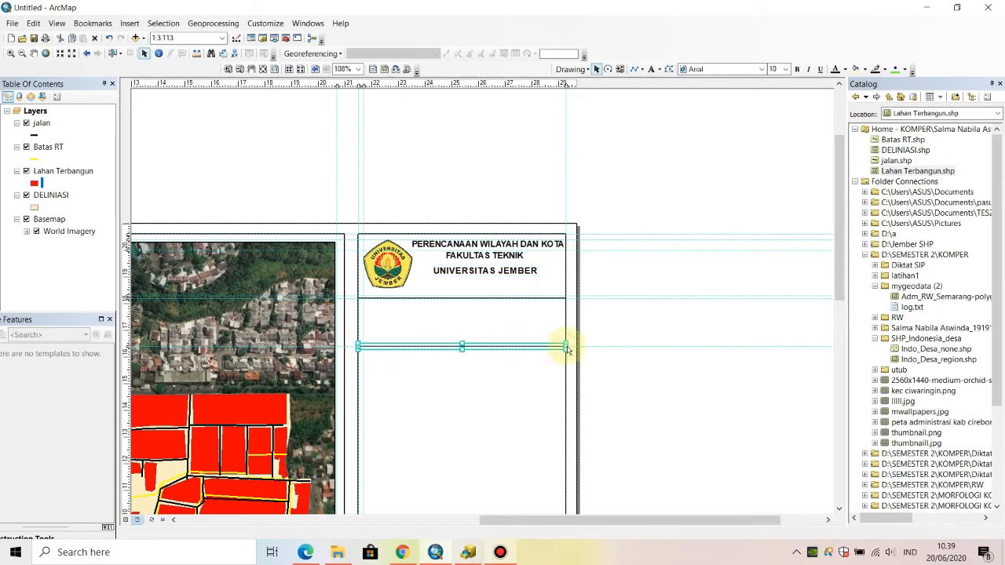
{"action": "left_click", "coordinate": [700, 306]}
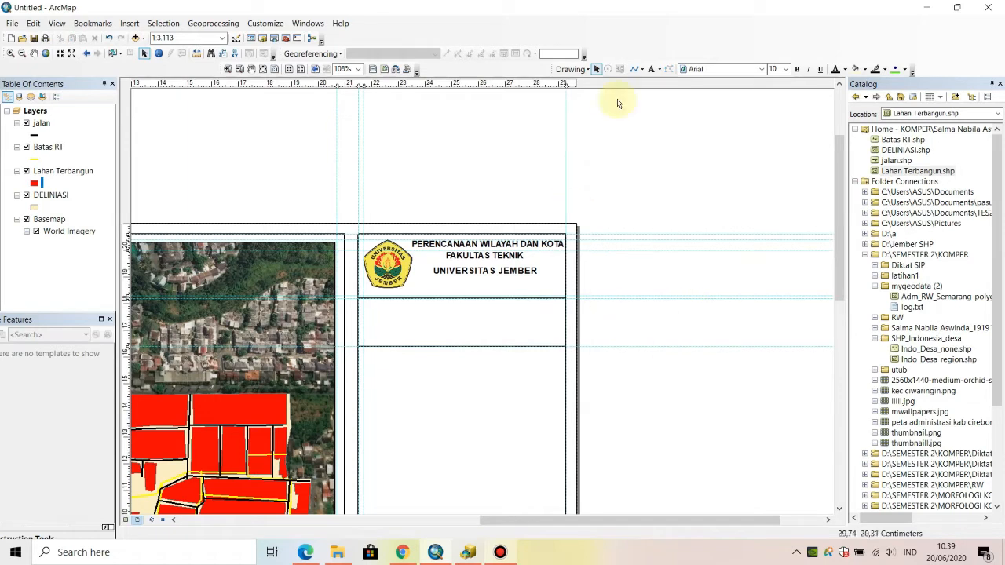
- Add the map title text "PETA LAHAN TERBANGUN RW 01" to the side panel, below the institution headings
{"action": "left_click", "coordinate": [651, 69]}
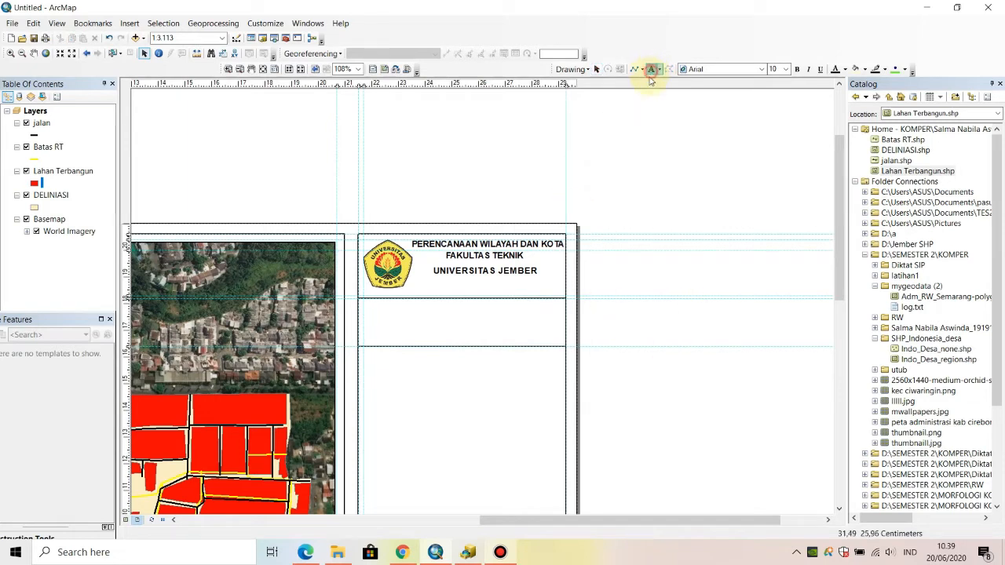
{"action": "left_click", "coordinate": [429, 293]}
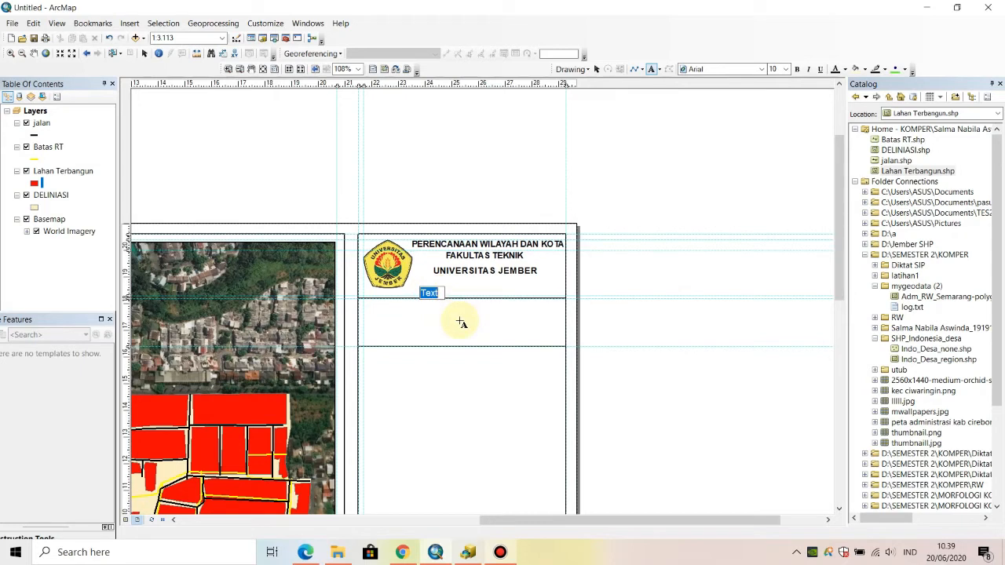
{"action": "left_click", "coordinate": [461, 321]}
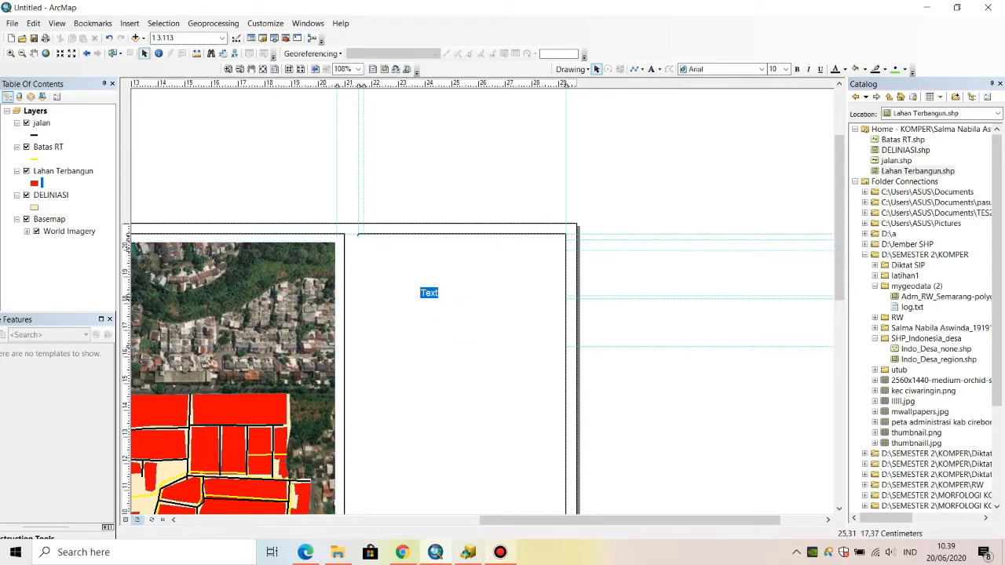
{"action": "type", "text": "PETA LAHN"}
{"action": "key", "text": "BackSpace"}
{"action": "type", "text": "AHN"}
{"action": "key", "text": "BackSpace"}
{"action": "key", "text": "BackSpace"}
{"action": "type", "text": "N TERBANG"}
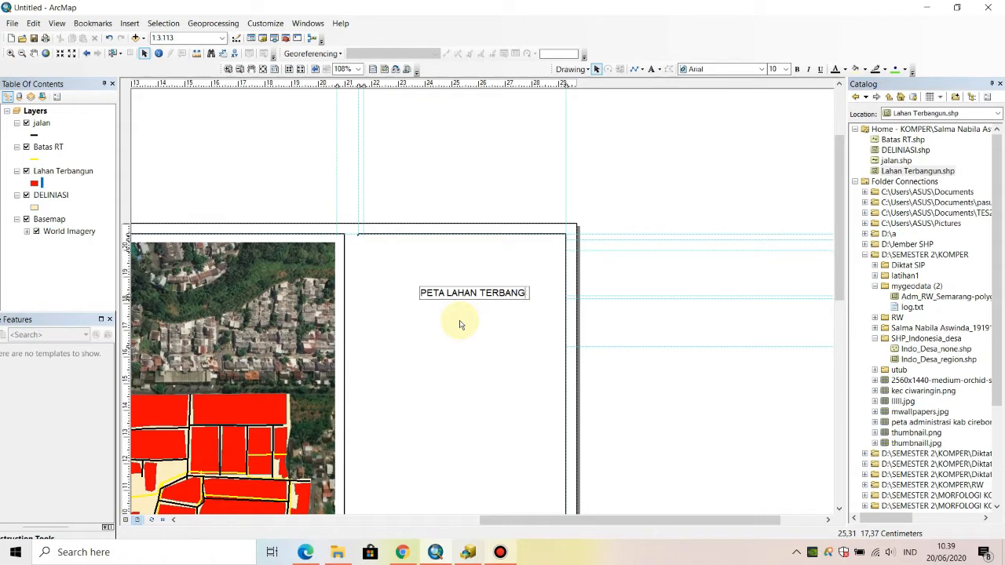
{"action": "type", "text": "UN RW 01"}
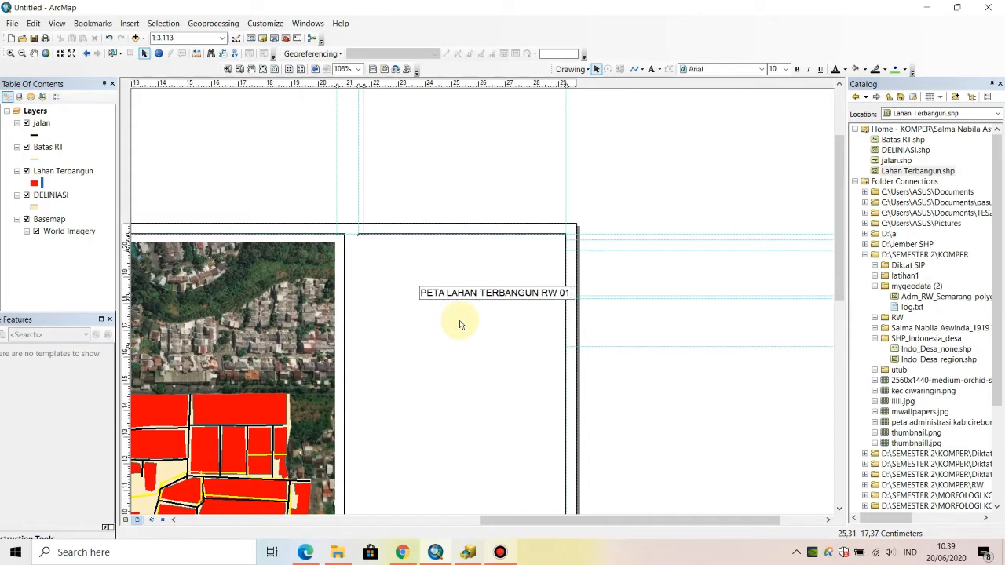
{"action": "left_click", "coordinate": [646, 281]}
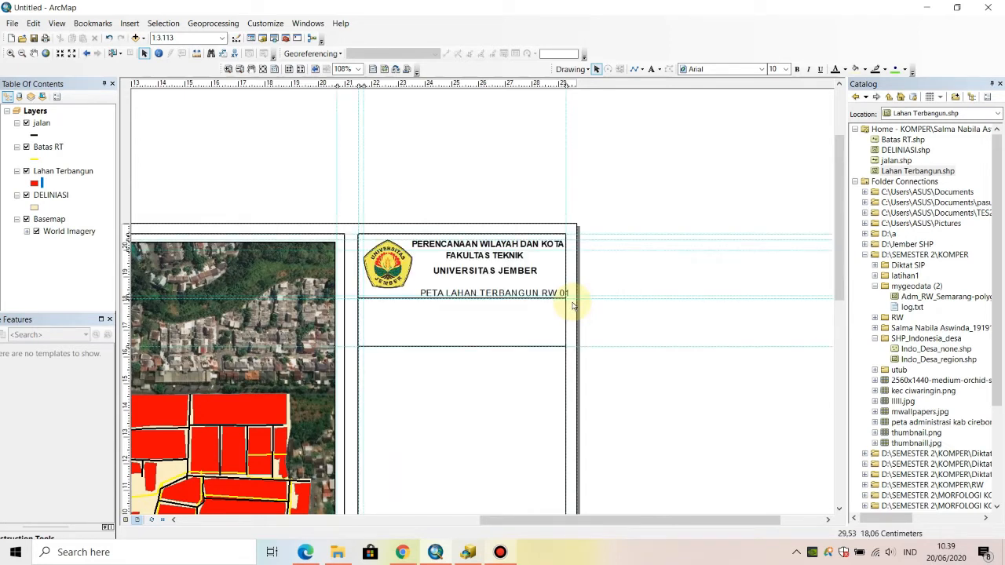
- Extend the map title with the lines "KECAMATAN BANYUMANIK, KELURAHAN PUDAKPAYUNG" and "KOTA SEMARANG", and centre-align the text
{"action": "double_click", "coordinate": [512, 290]}
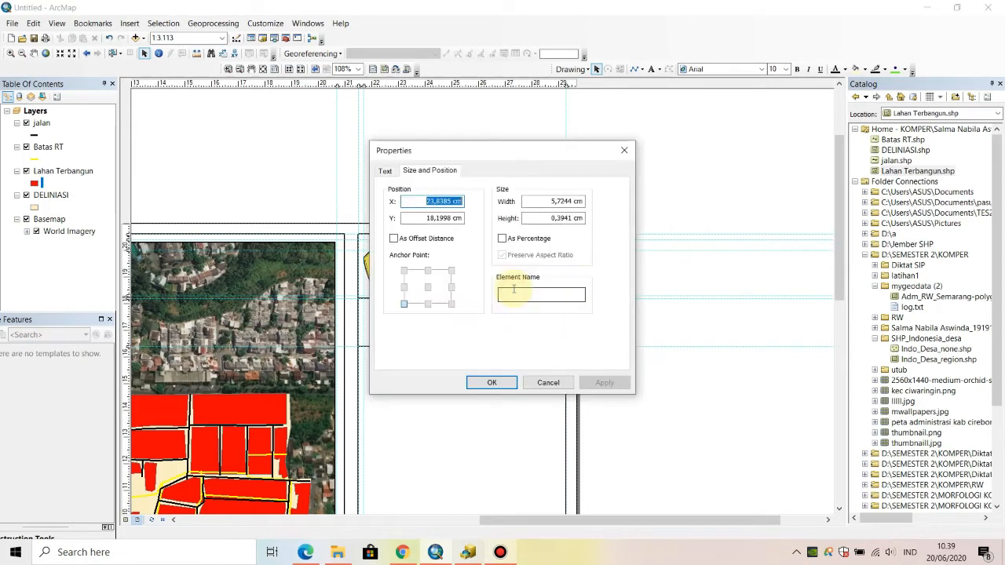
{"action": "left_click", "coordinate": [385, 171]}
{"action": "left_click", "coordinate": [505, 206]}
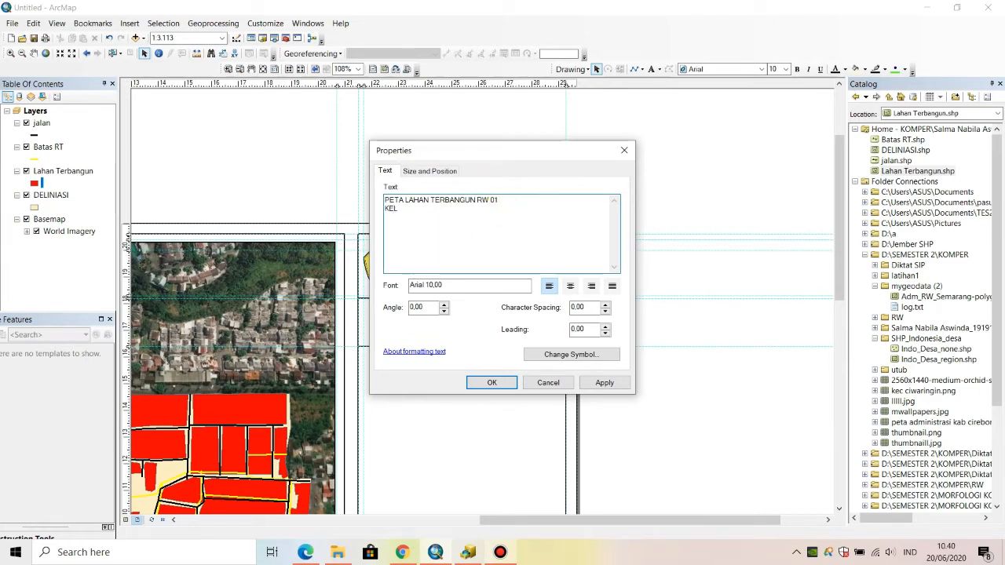
{"action": "type", "text": "HAN OU"}
{"action": "key", "text": "BackSpace"}
{"action": "key", "text": "BackSpace"}
{"action": "key", "text": "BackSpace"}
{"action": "key", "text": "BackSpace"}
{"action": "key", "text": "BackSpace"}
{"action": "key", "text": "BackSpace"}
{"action": "key", "text": "BackSpace"}
{"action": "type", "text": "CAMAN"}
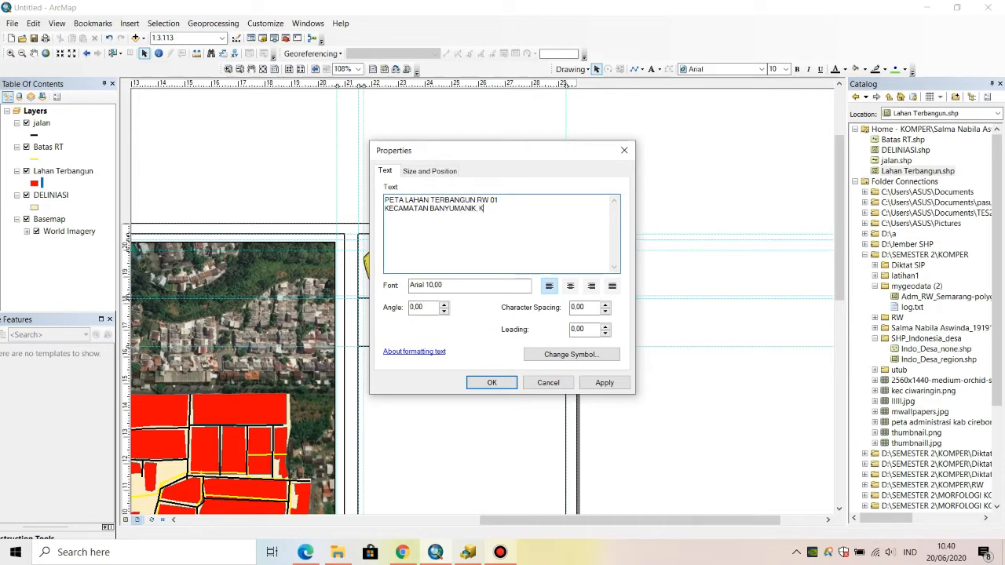
{"action": "type", "text": "URAHAN PUDAK"}
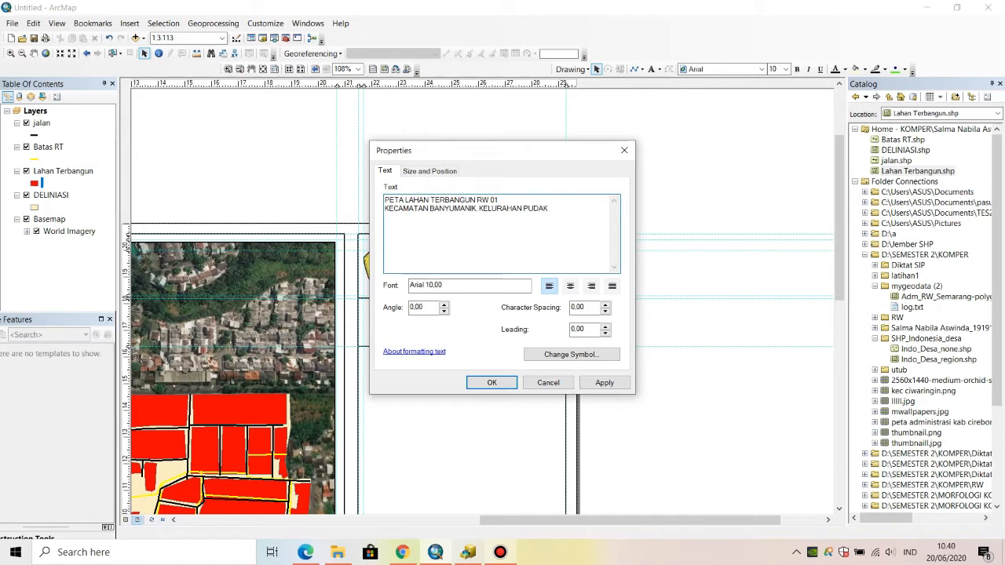
{"action": "type", "text": "PAYUN"}
{"action": "type", "text": "G KOTA SEMARANG"}
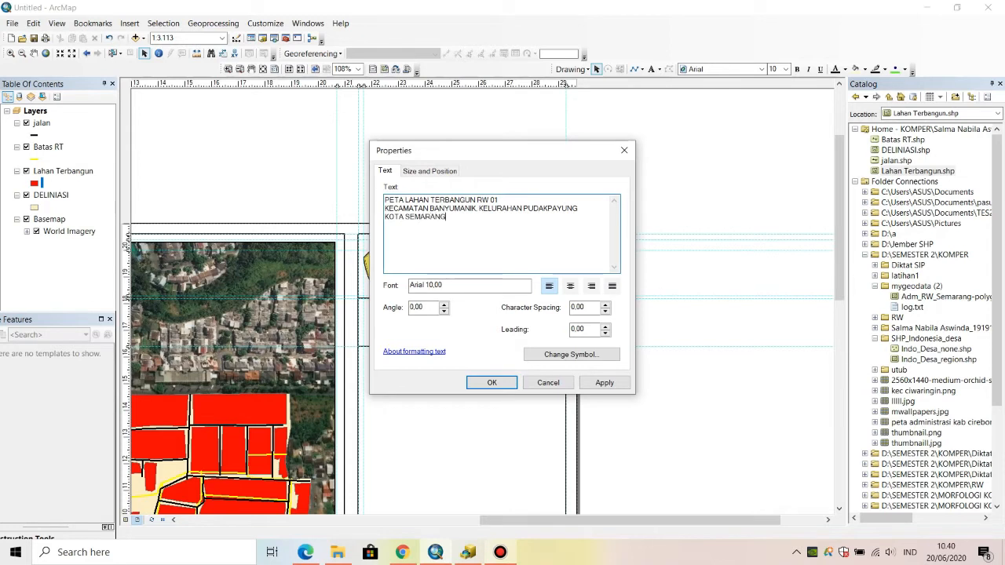
{"action": "left_click", "coordinate": [571, 287]}
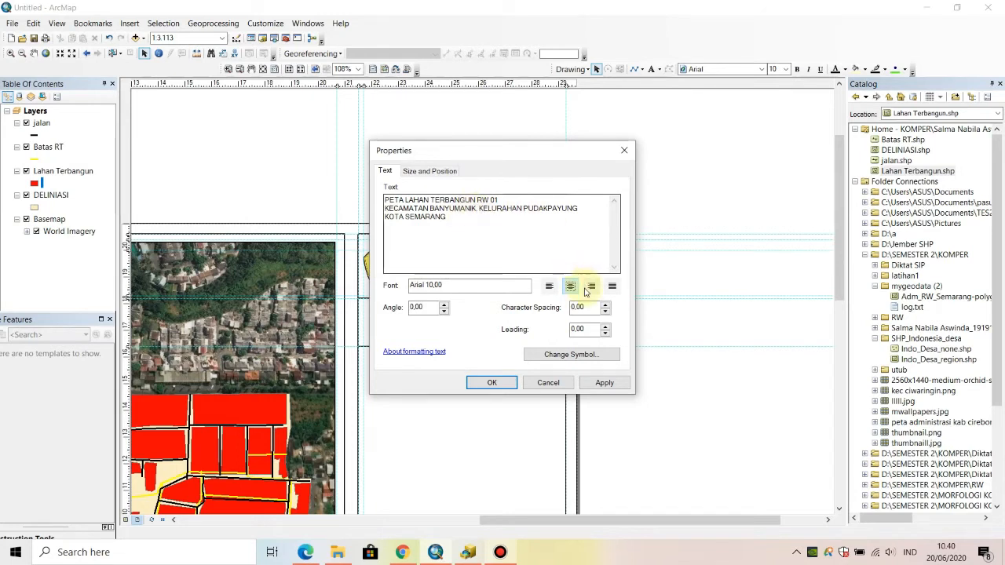
{"action": "left_click", "coordinate": [491, 382]}
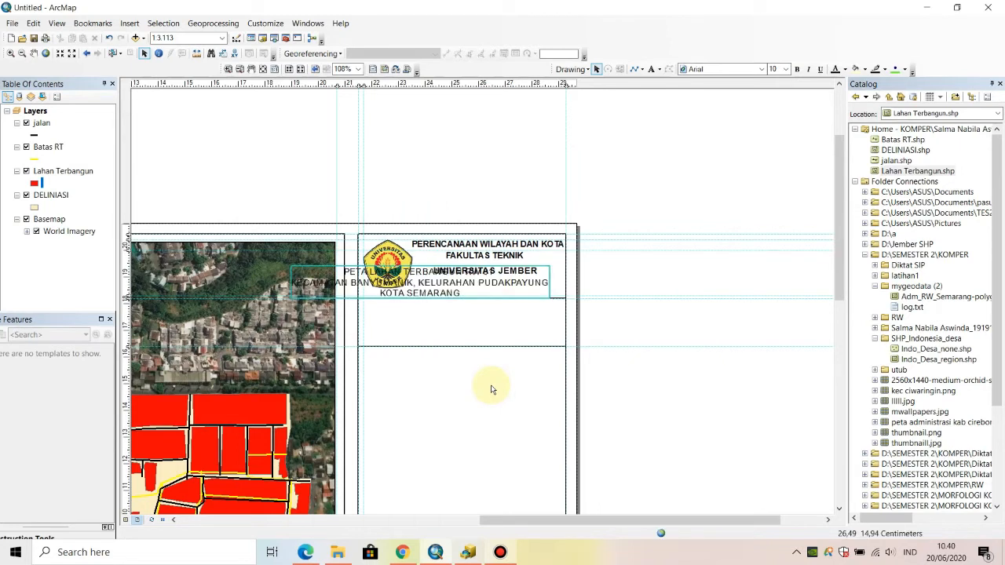
- Set the map title's font size to 9 and move it into the side panel's box just below the header
{"action": "left_click_drag", "start_coordinate": [493, 278], "coordinate": [514, 318]}
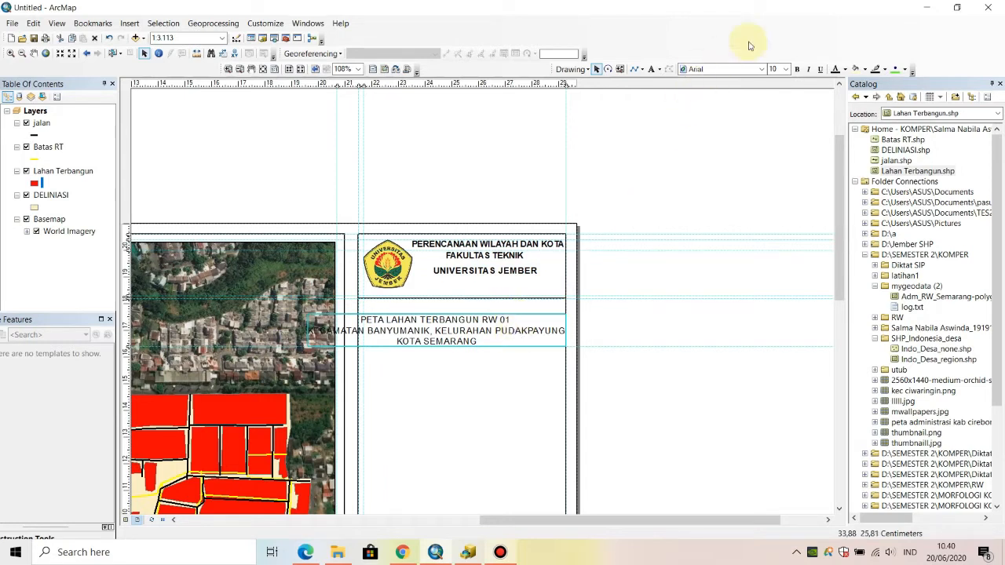
{"action": "left_click", "coordinate": [785, 71]}
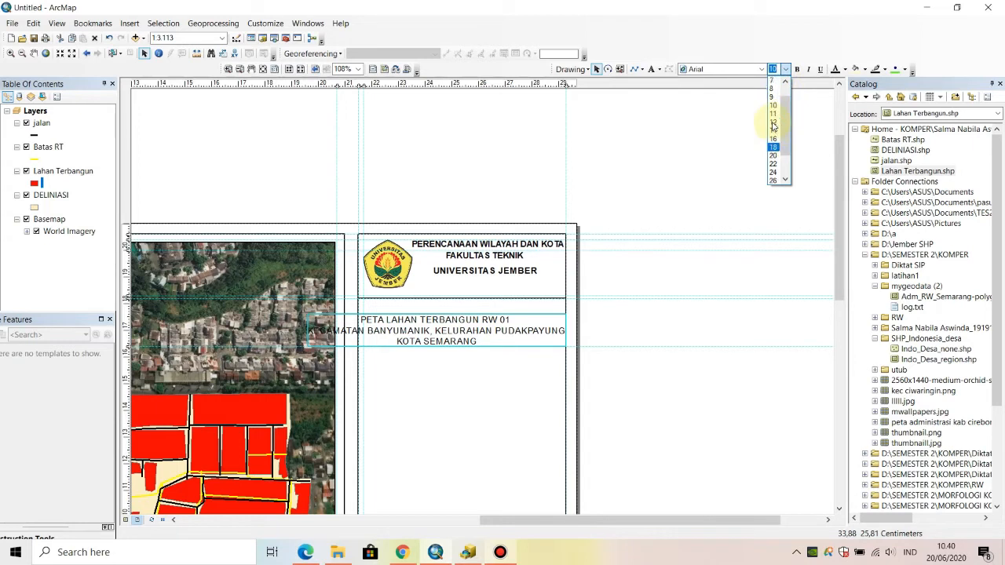
{"action": "scroll", "coordinate": [777, 117], "scroll_direction": "up", "scroll_amount": 2}
{"action": "left_click", "coordinate": [773, 110]}
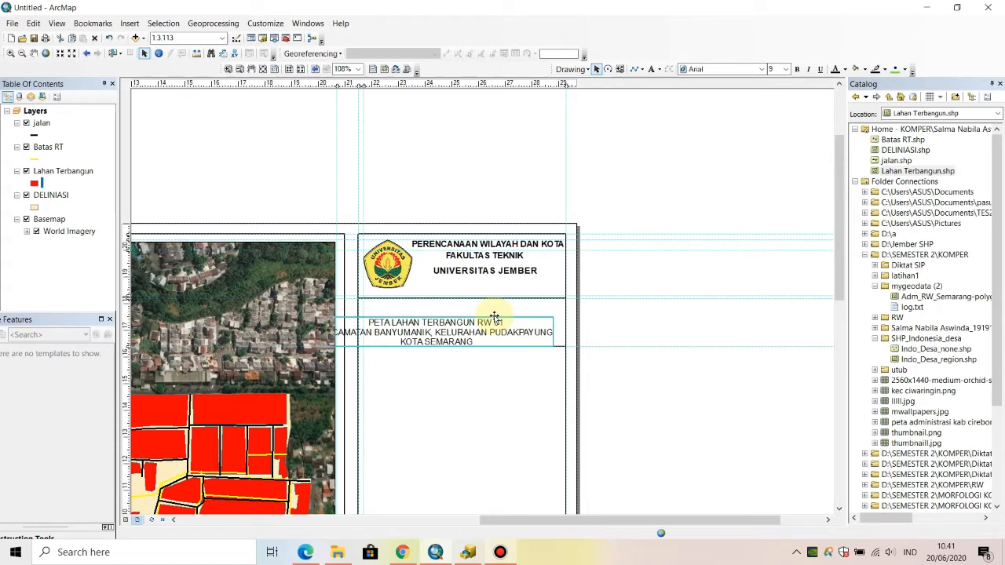
{"action": "left_click_drag", "start_coordinate": [458, 336], "coordinate": [494, 318]}
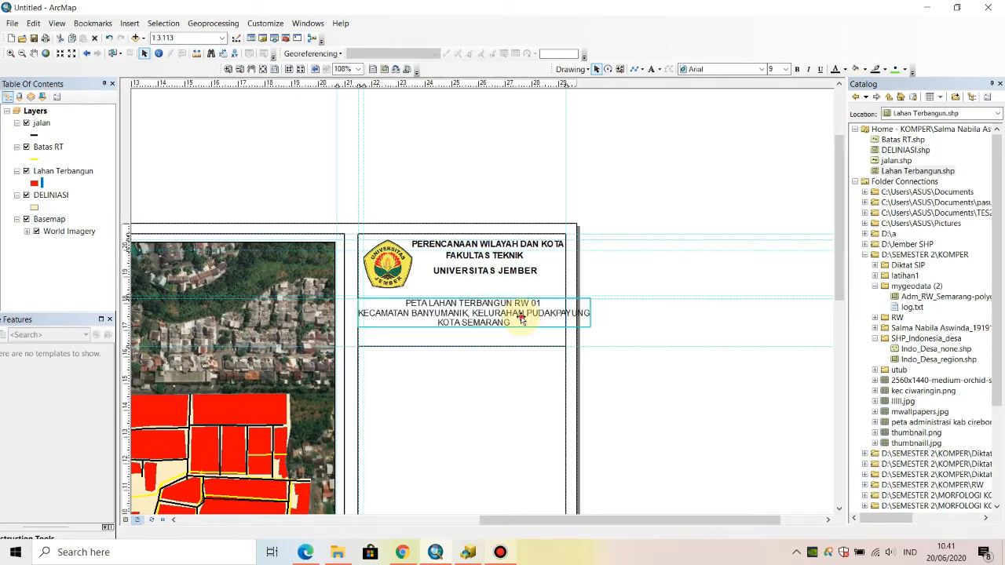
- Split the map title's second line after "KECAMATAN BANYUMANIK", removing the comma and putting "KELURAHAN PUDAKPAYUNG" on its own line
{"action": "double_click", "coordinate": [520, 318]}
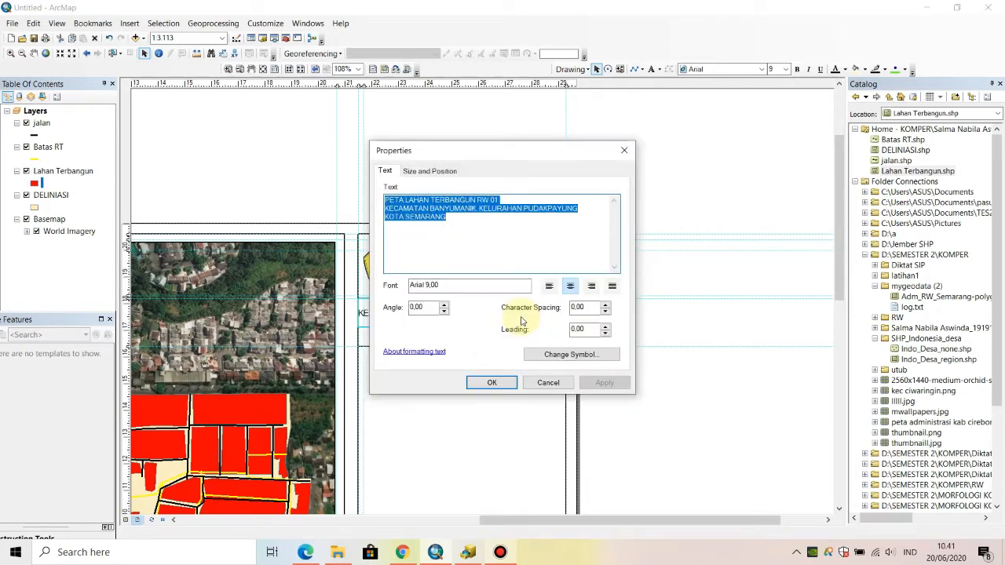
{"action": "left_click", "coordinate": [484, 206]}
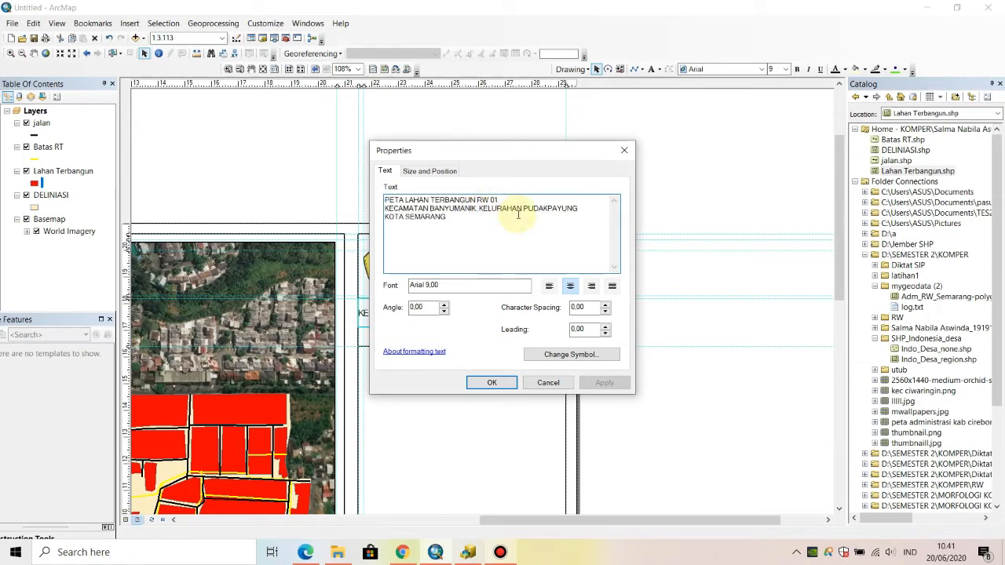
{"action": "key", "text": "BackSpace"}
{"action": "key", "text": "Return"}
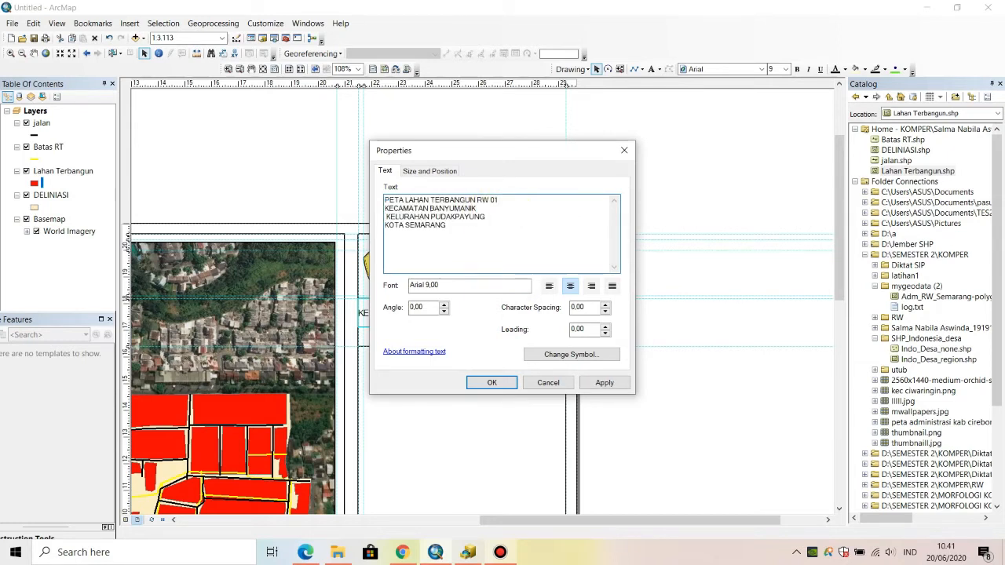
{"action": "key", "text": "Delete"}
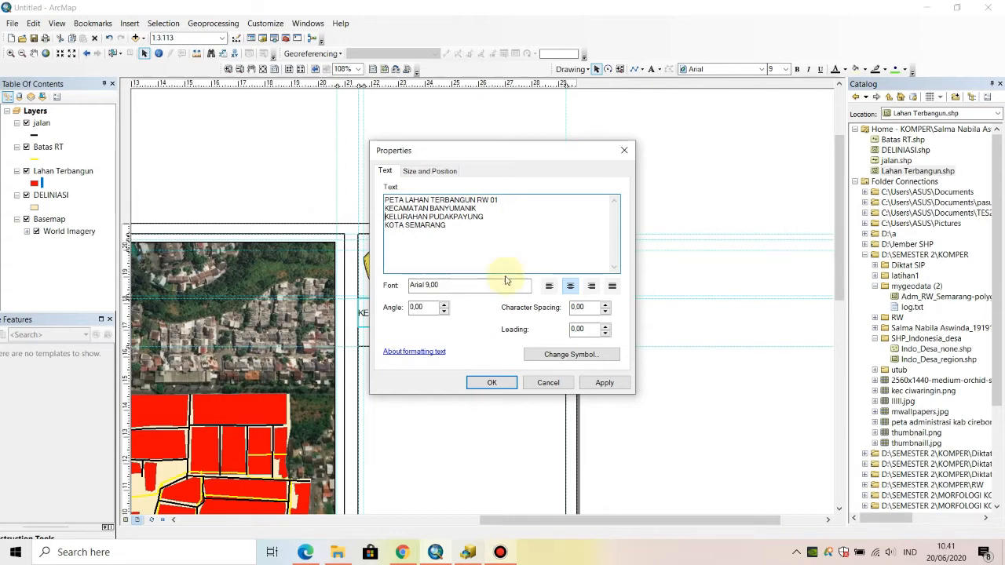
{"action": "left_click", "coordinate": [493, 383]}
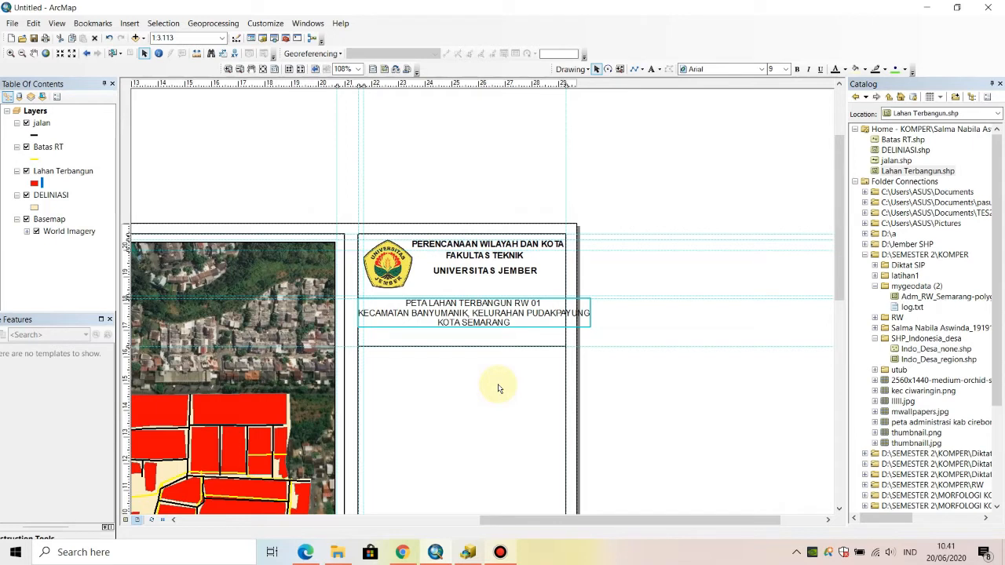
- Move the four-line map title down into the box between the two divider lines and make its text bold
{"action": "left_click", "coordinate": [491, 312]}
{"action": "left_click", "coordinate": [490, 312]}
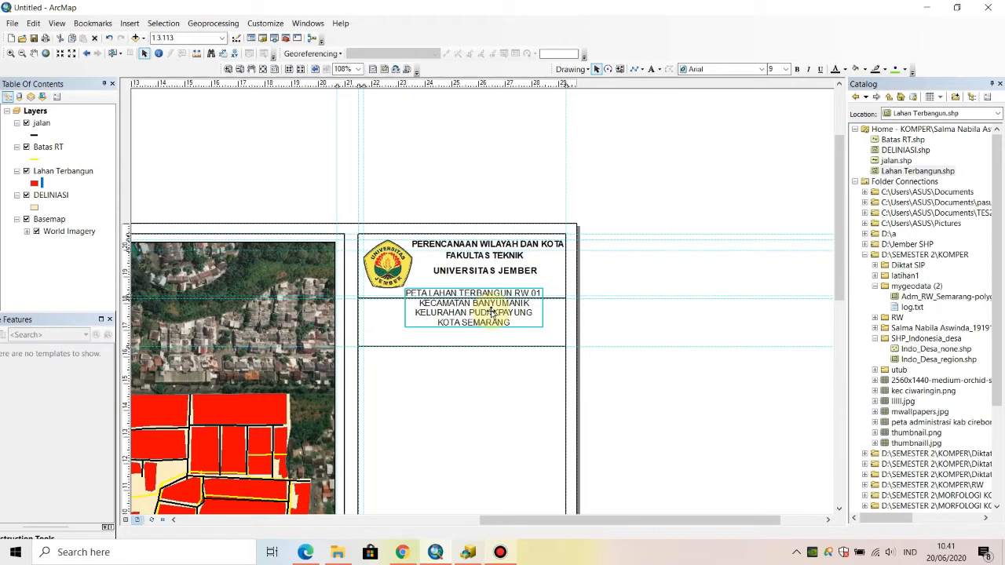
{"action": "key", "text": "Down"}
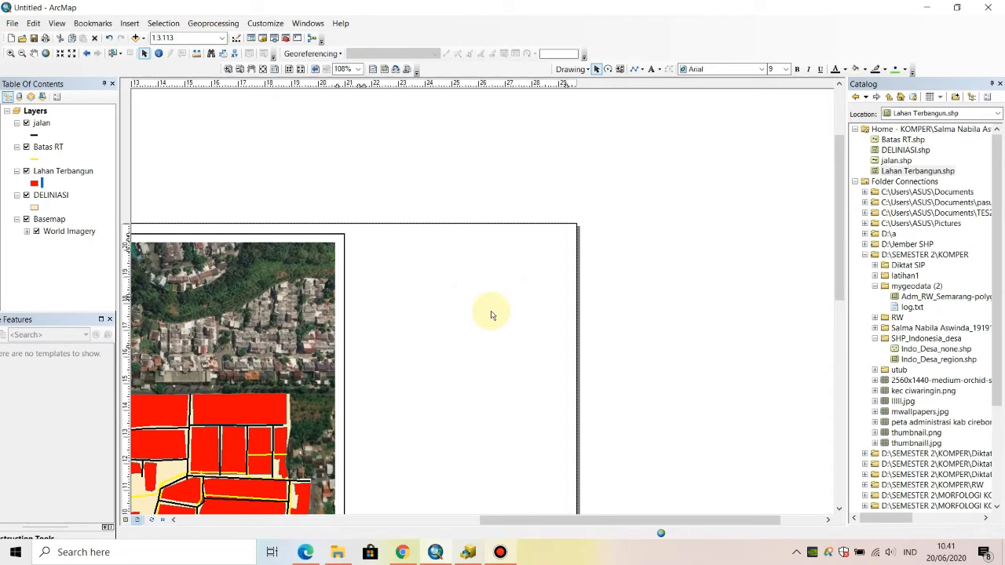
{"action": "left_click_drag", "start_coordinate": [490, 336], "coordinate": [481, 327]}
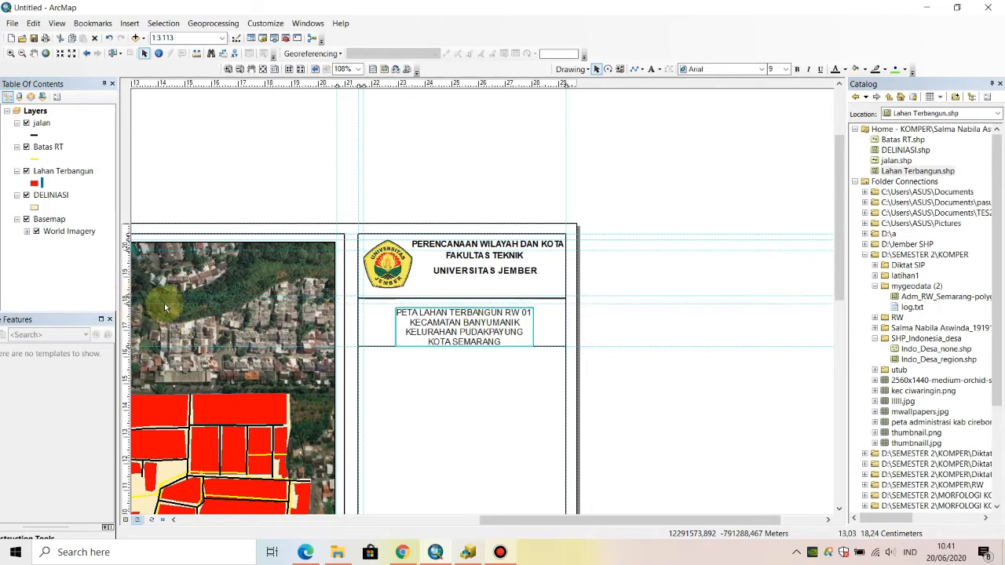
{"action": "left_click_drag", "start_coordinate": [485, 321], "coordinate": [491, 316]}
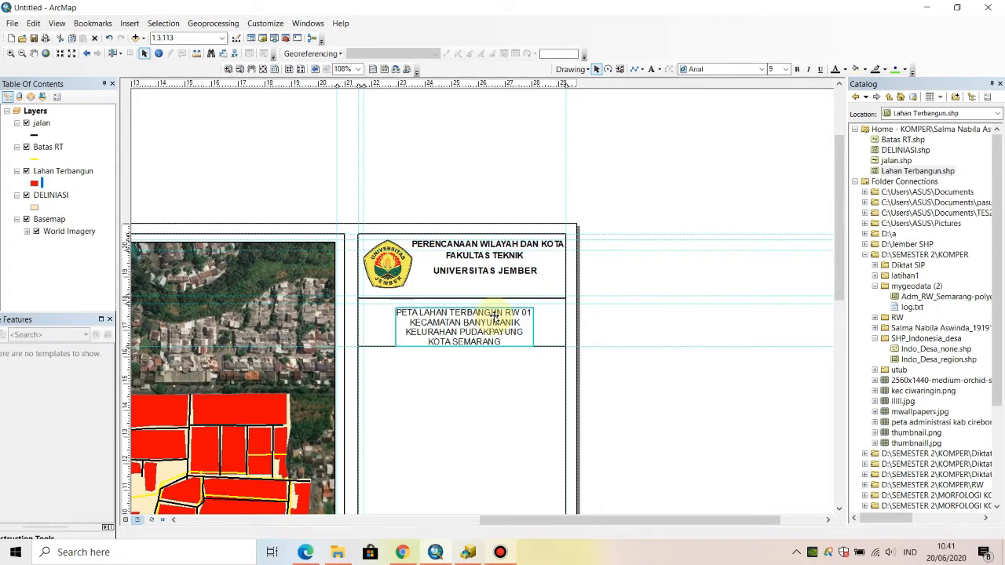
{"action": "left_click_drag", "start_coordinate": [495, 318], "coordinate": [494, 317]}
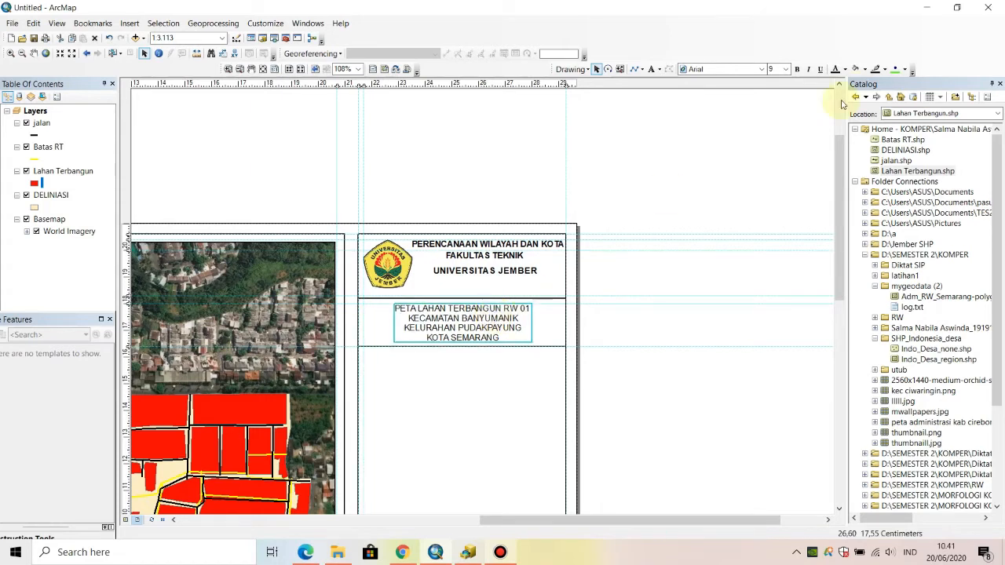
{"action": "left_click", "coordinate": [795, 69]}
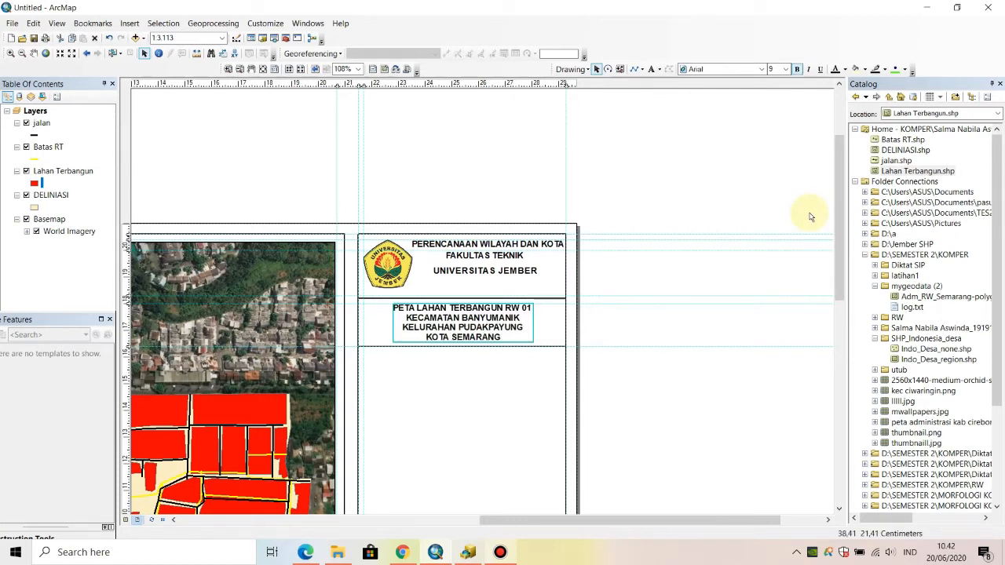
- Place a horizontal guide at about 11.6 cm and draw a line along it across the full width of the side panel
{"action": "left_click", "coordinate": [127, 453]}
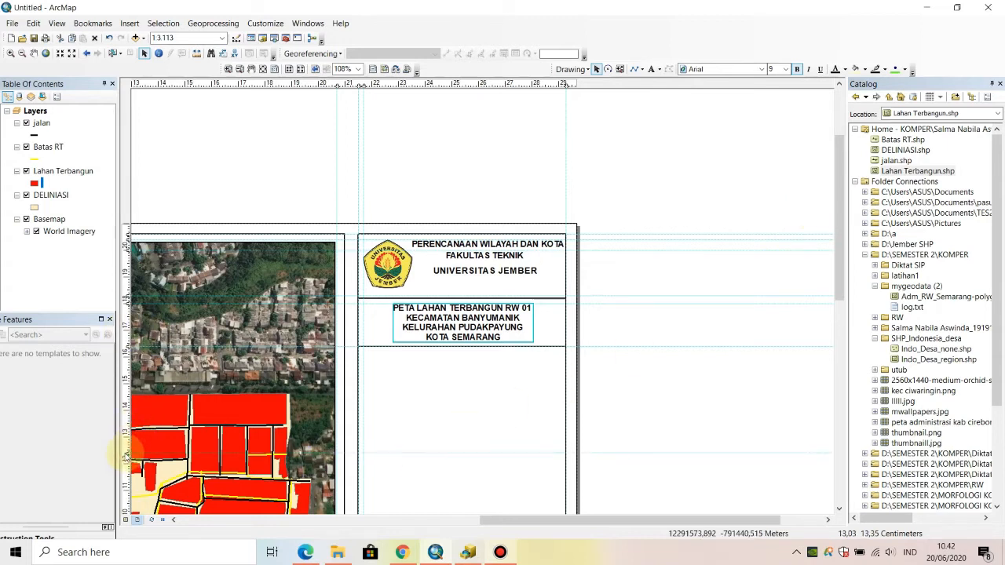
{"action": "left_click_drag", "start_coordinate": [126, 453], "coordinate": [127, 474]}
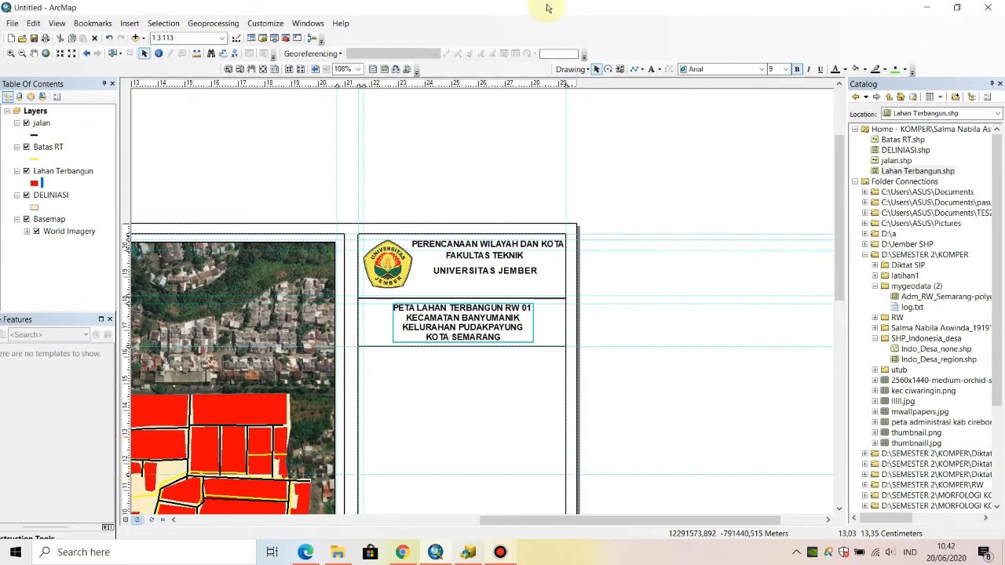
{"action": "left_click", "coordinate": [638, 69]}
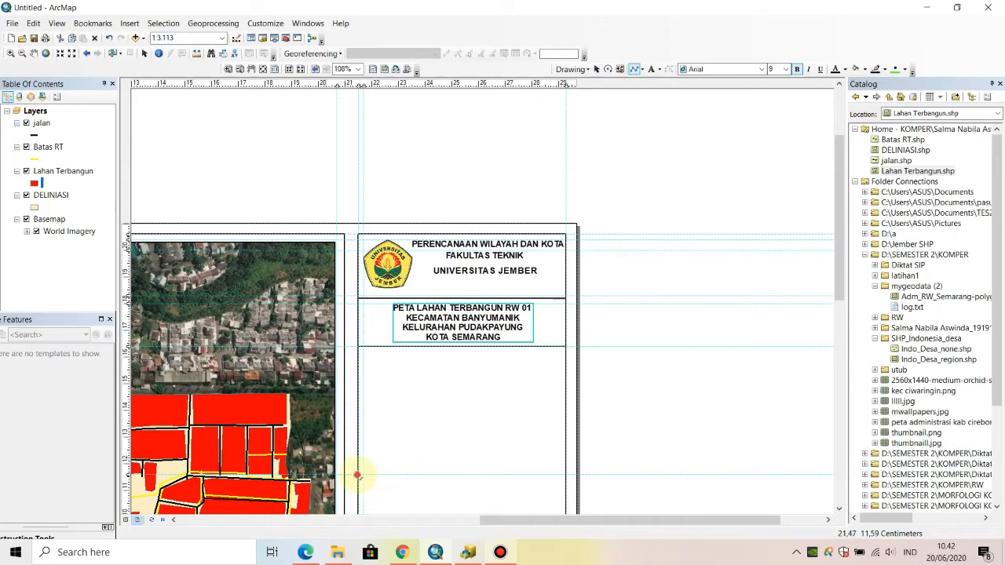
{"action": "left_click_drag", "start_coordinate": [358, 474], "coordinate": [565, 475]}
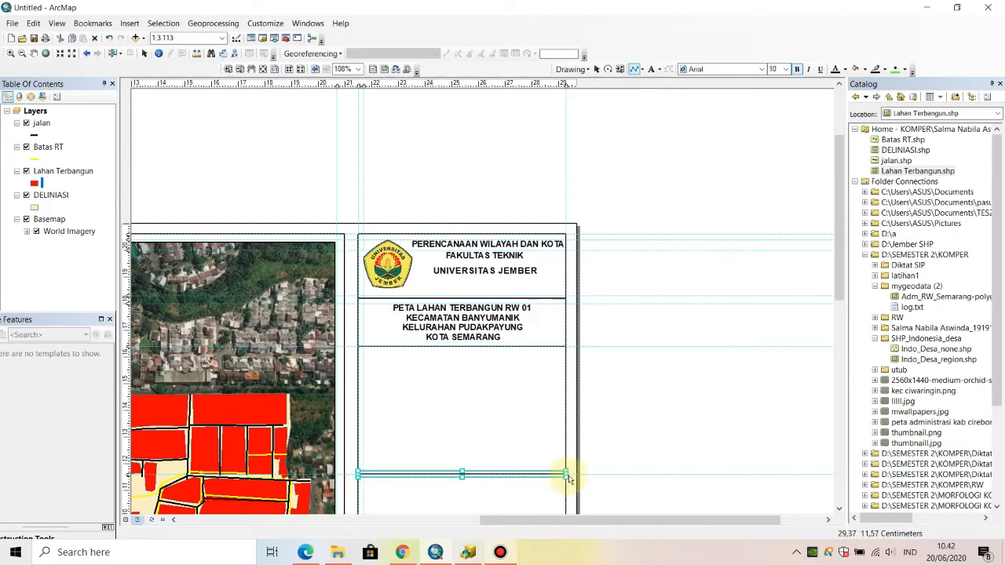
{"action": "left_click", "coordinate": [691, 393]}
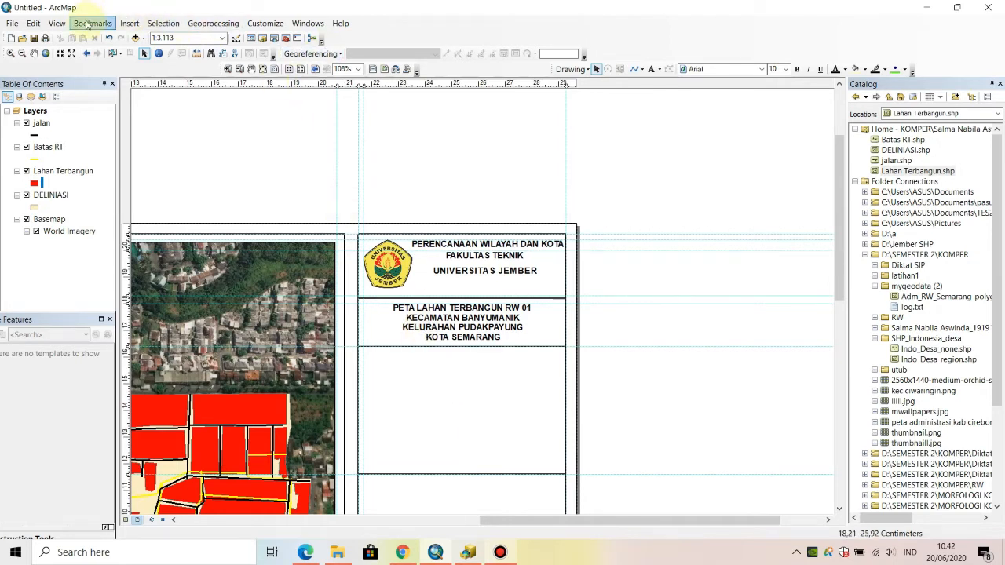
- Start a legend that includes only the layers jalan, Batas RT, Lahan Terbangun and DELINIASI, in that order, and accept the layer selection
{"action": "left_click", "coordinate": [124, 23]}
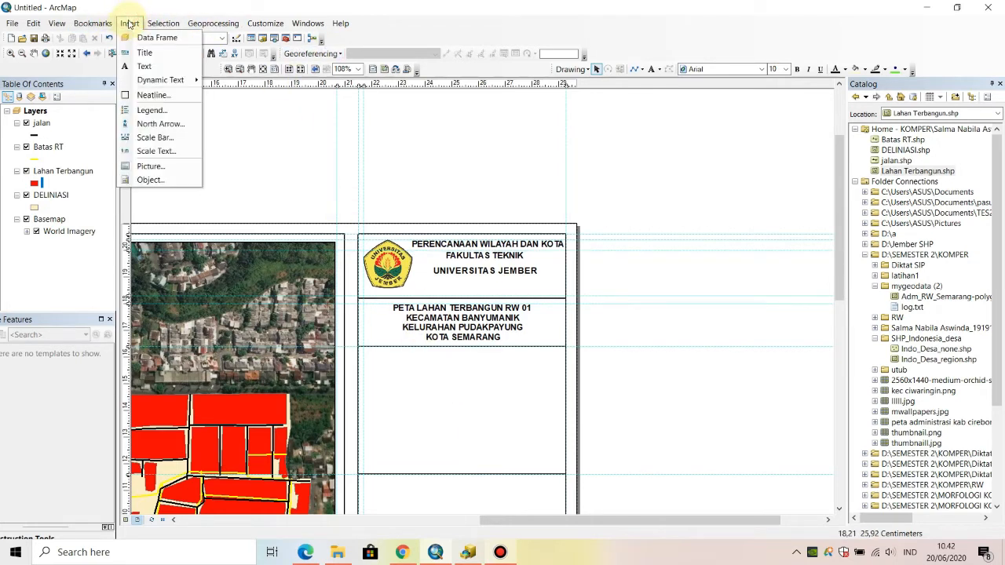
{"action": "left_click", "coordinate": [165, 109]}
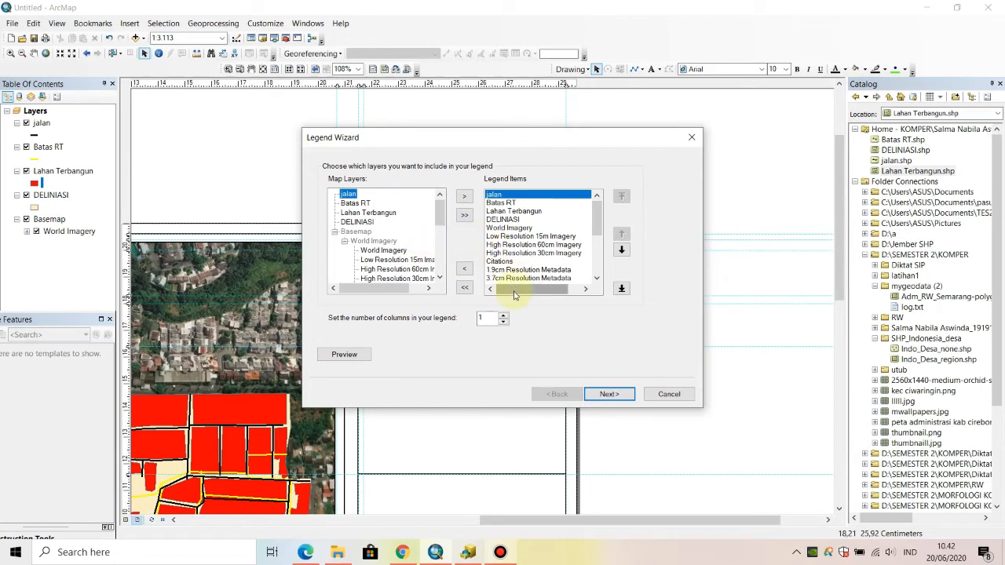
{"action": "left_click", "coordinate": [465, 288]}
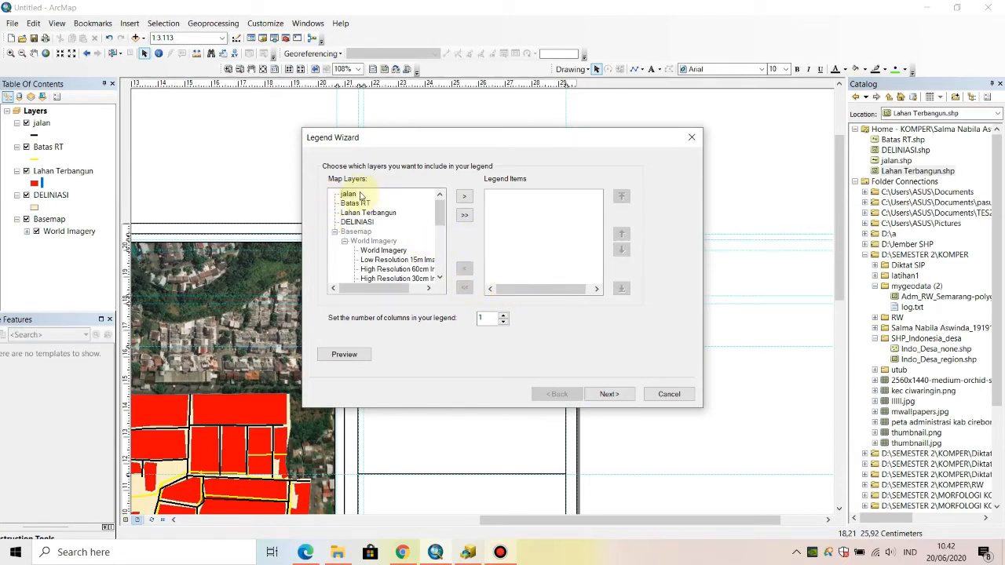
{"action": "left_click", "coordinate": [349, 194]}
{"action": "left_click", "coordinate": [463, 199]}
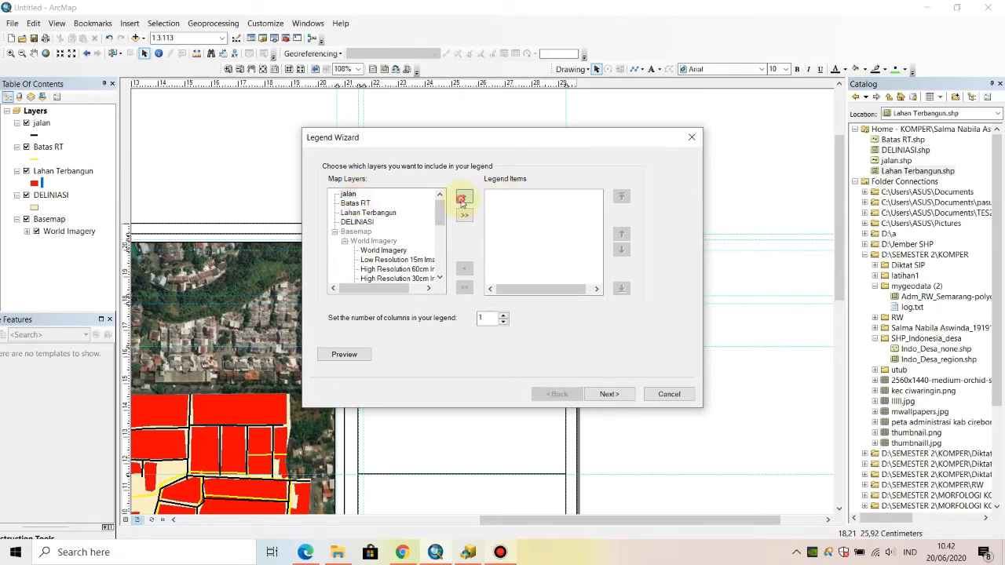
{"action": "left_click", "coordinate": [355, 204]}
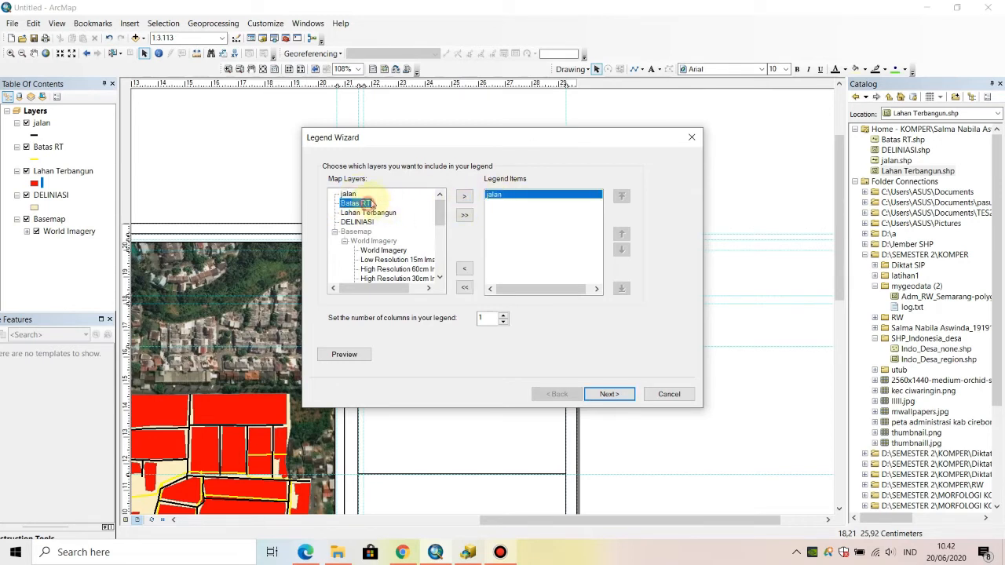
{"action": "left_click", "coordinate": [465, 198]}
{"action": "left_click", "coordinate": [385, 213]}
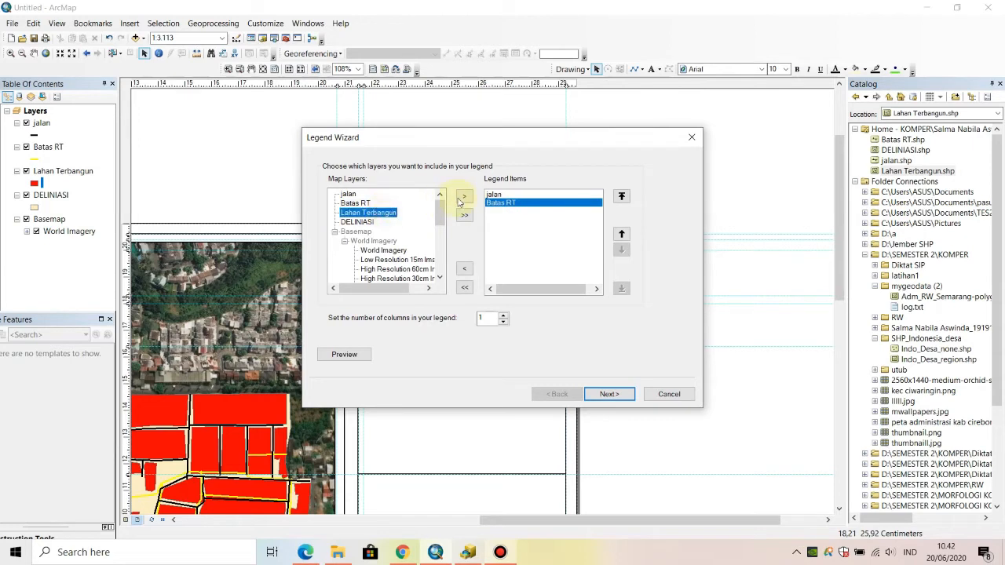
{"action": "left_click", "coordinate": [463, 198]}
{"action": "left_click", "coordinate": [370, 222]}
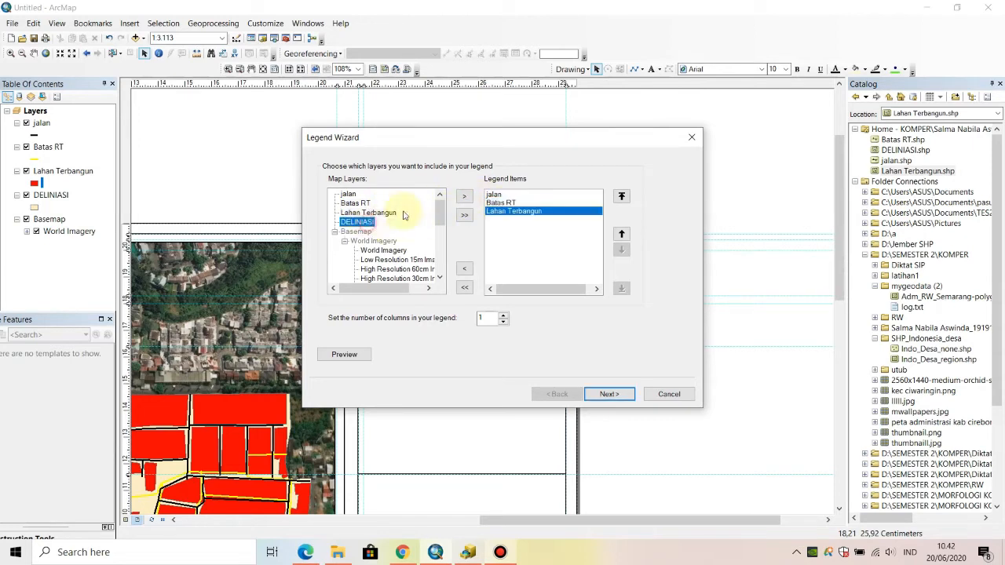
{"action": "left_click", "coordinate": [464, 197]}
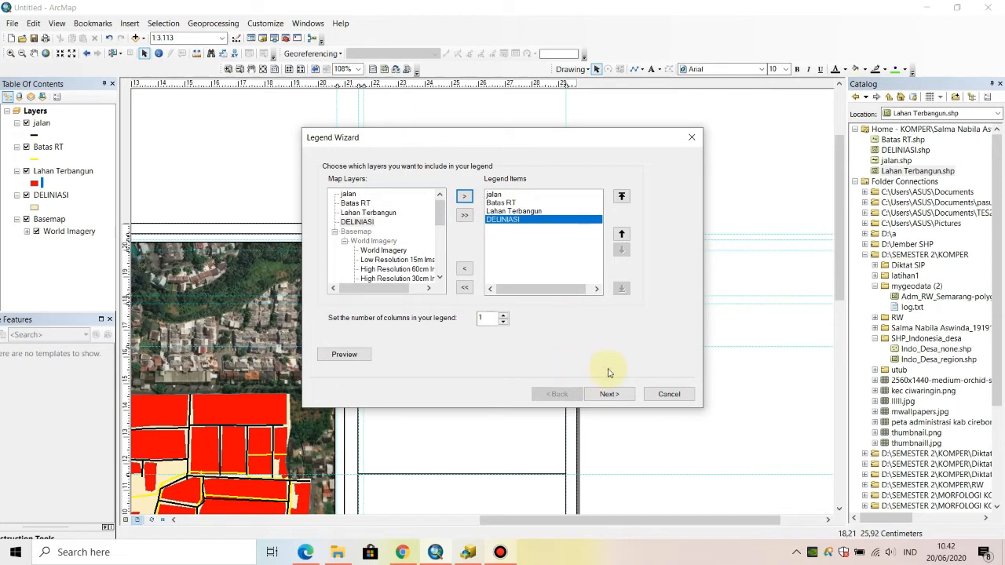
{"action": "left_click", "coordinate": [610, 399]}
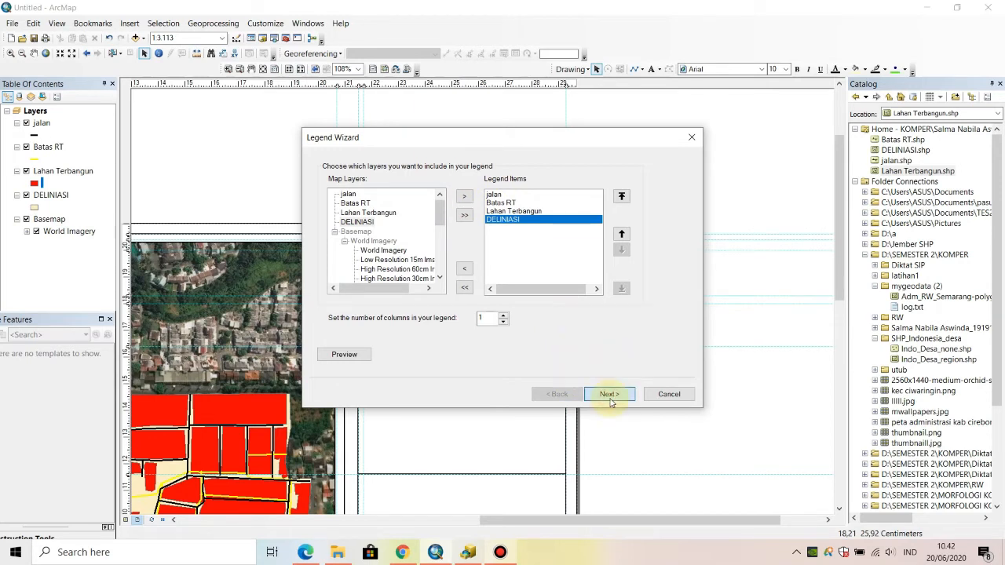
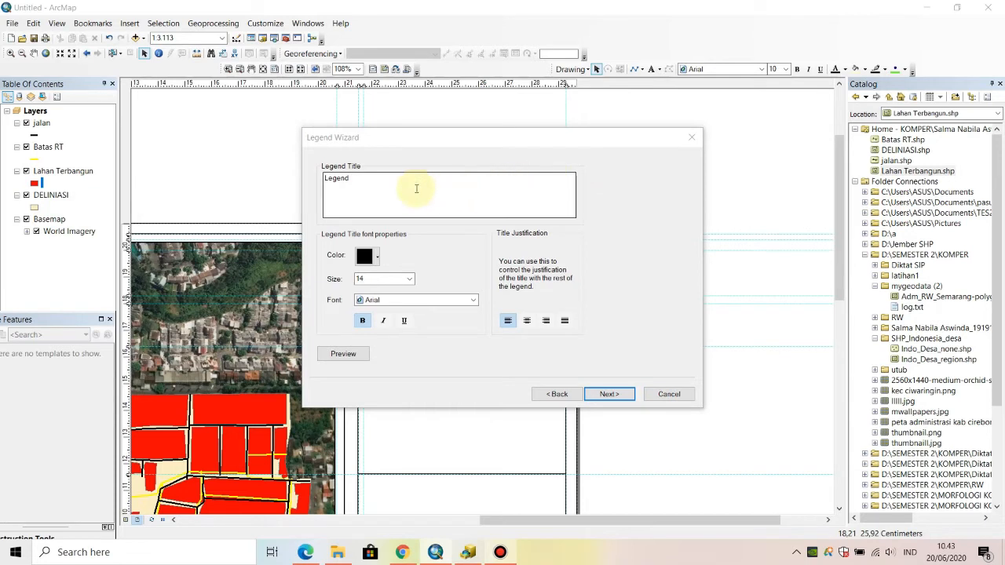
- Set the legend title's font size to 11 and finish the legend with default frame, patch and spacing settings
{"action": "left_click", "coordinate": [408, 279]}
{"action": "scroll", "coordinate": [394, 314], "scroll_direction": "up", "scroll_amount": 1}
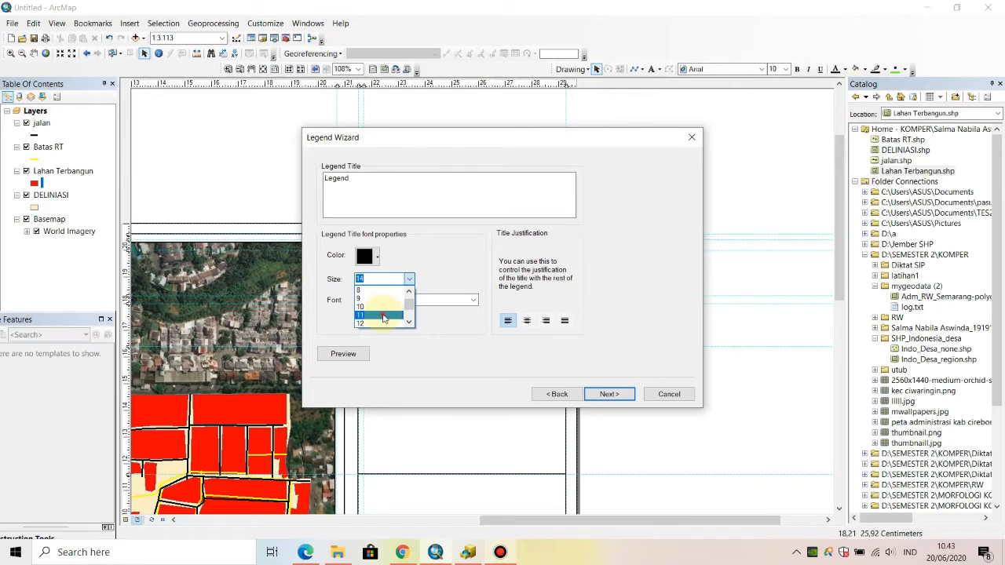
{"action": "left_click", "coordinate": [383, 316]}
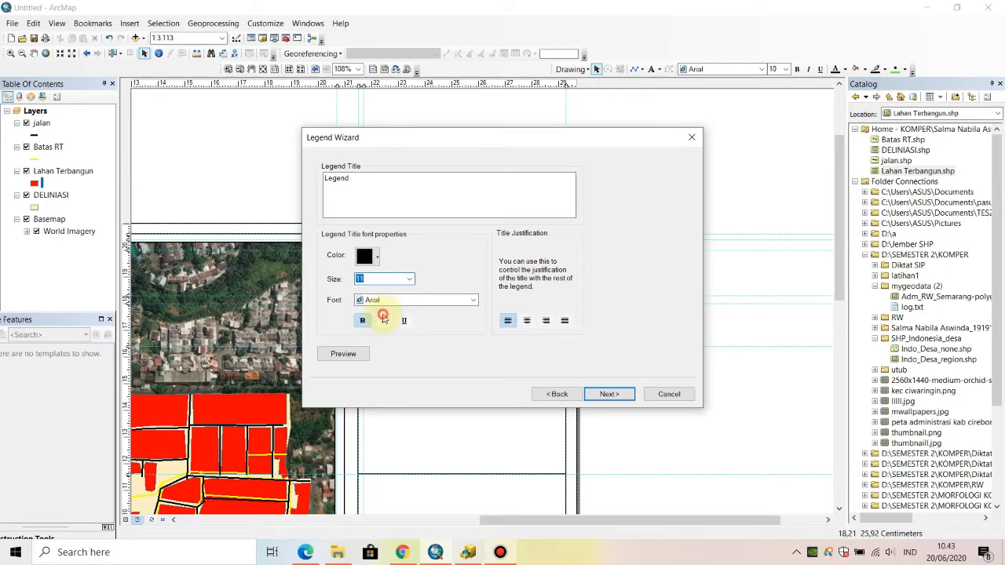
{"action": "left_click", "coordinate": [603, 395]}
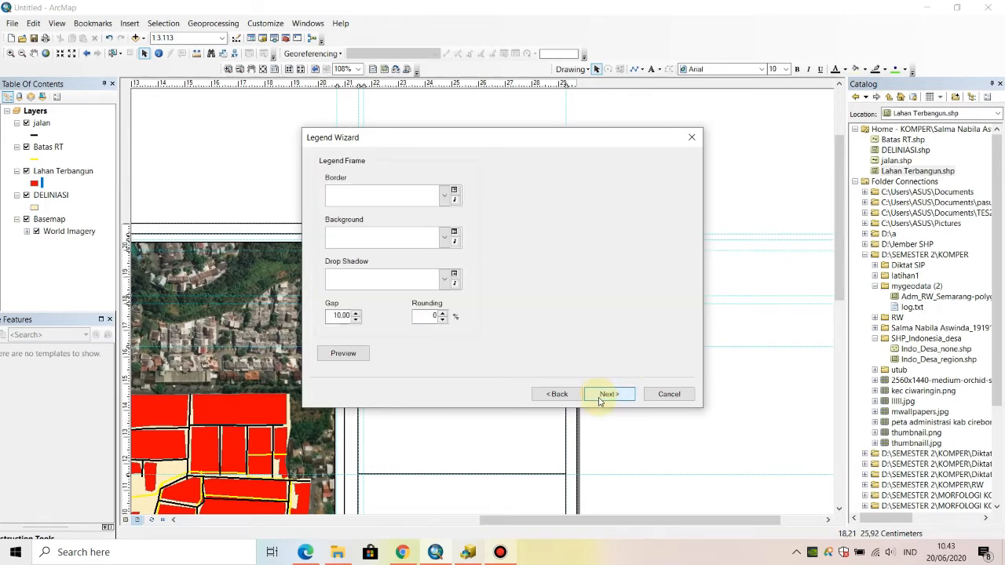
{"action": "left_click", "coordinate": [601, 399]}
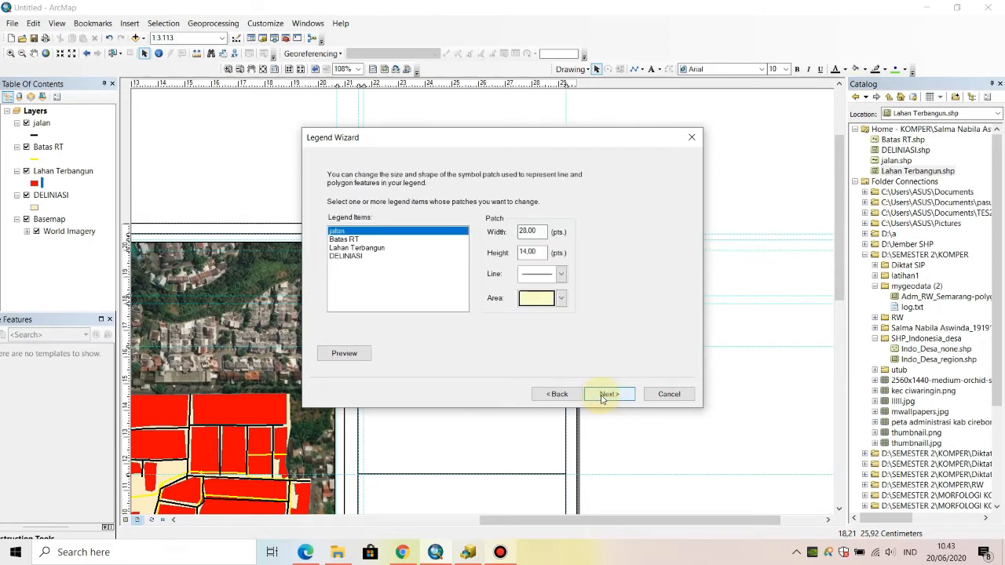
{"action": "left_click", "coordinate": [365, 240]}
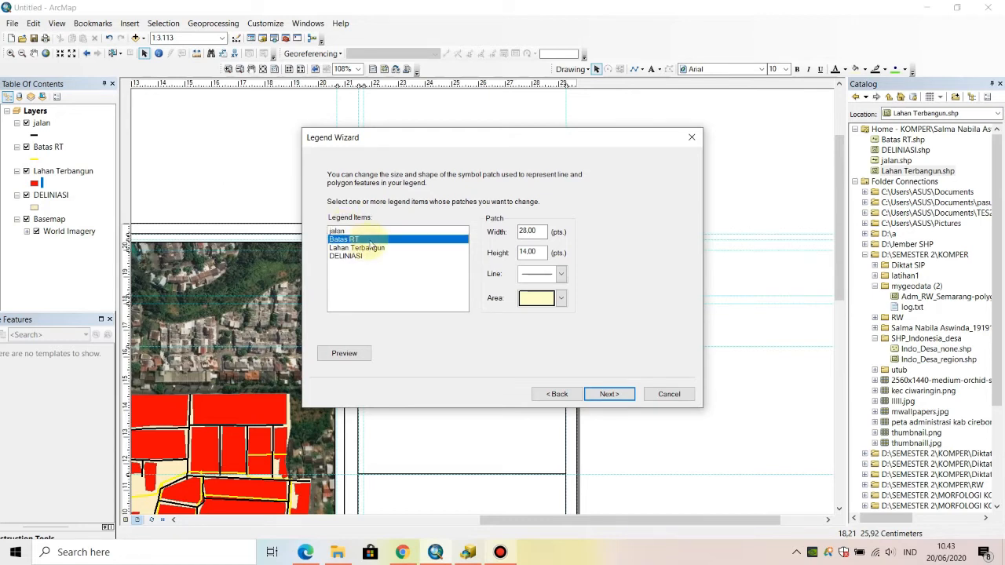
{"action": "left_click", "coordinate": [374, 237]}
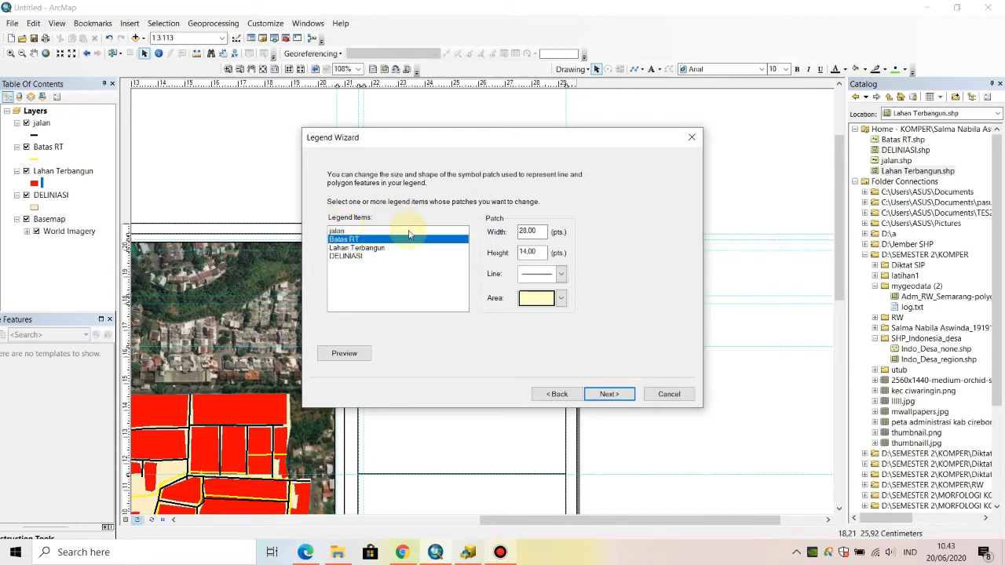
{"action": "left_click", "coordinate": [409, 232]}
{"action": "left_click", "coordinate": [606, 395]}
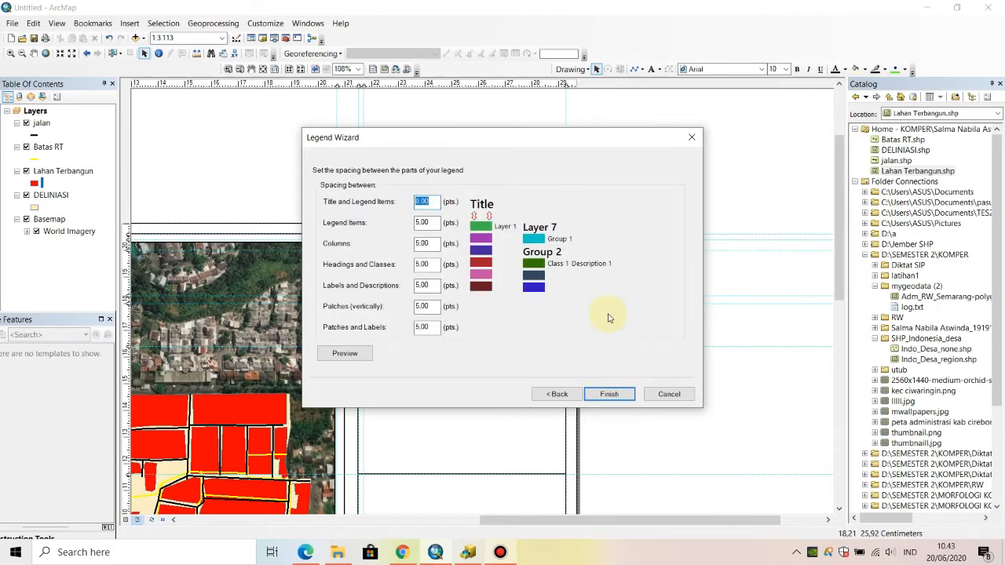
{"action": "left_click", "coordinate": [608, 396]}
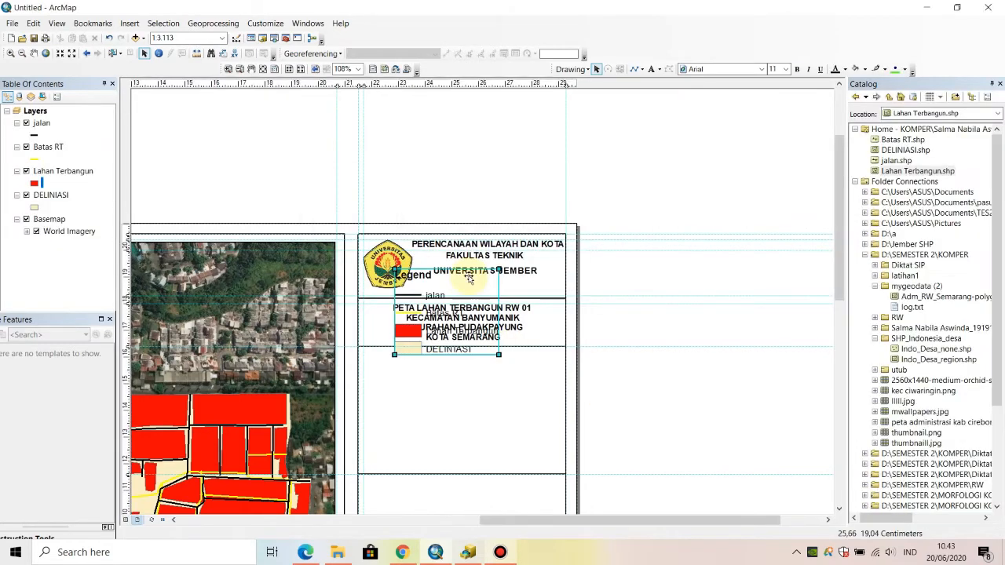
- Move the legend into the empty box below the map title and enlarge it to about 4.8 cm wide
{"action": "left_click_drag", "start_coordinate": [466, 289], "coordinate": [436, 379]}
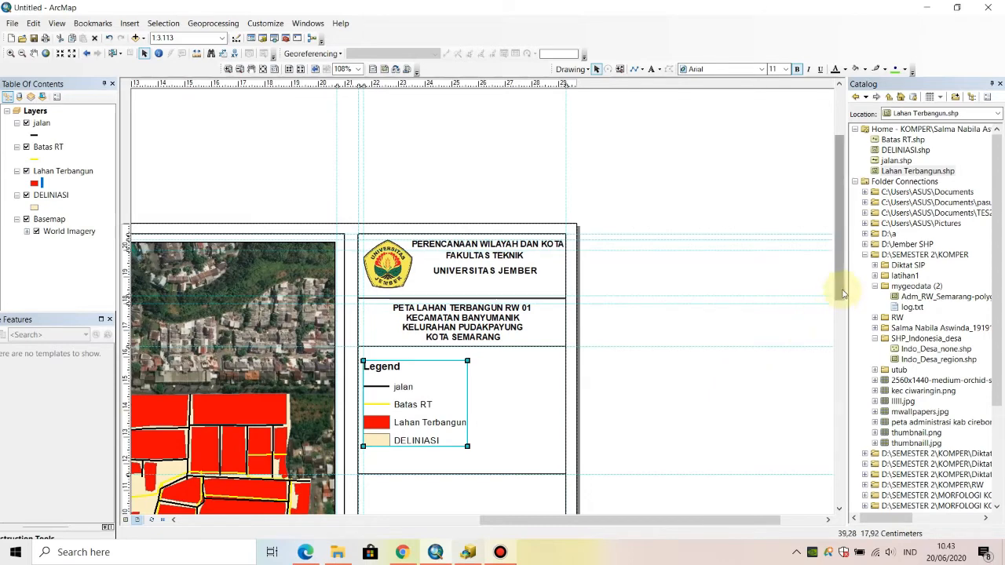
{"action": "left_click_drag", "start_coordinate": [841, 287], "coordinate": [841, 359]}
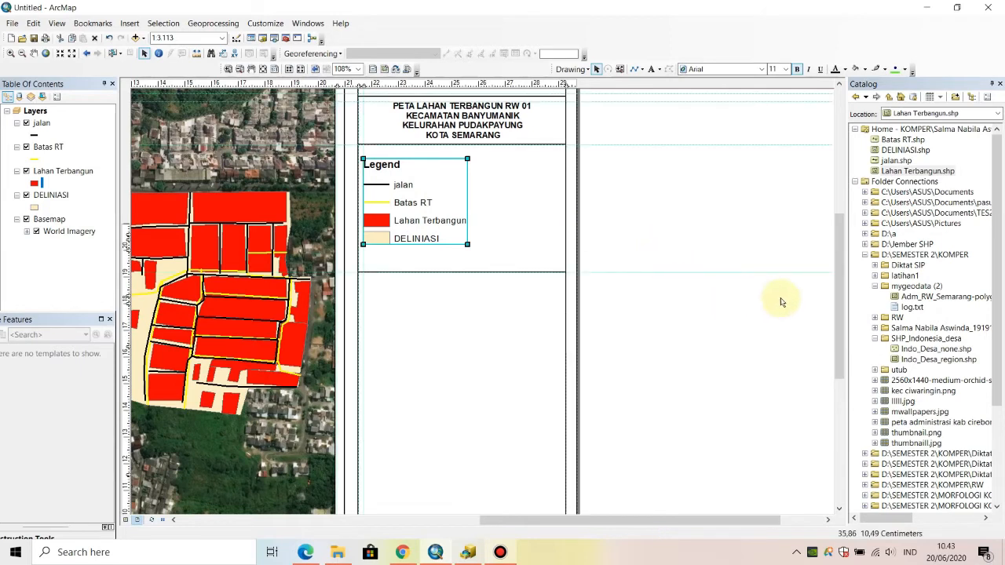
{"action": "left_click_drag", "start_coordinate": [468, 245], "coordinate": [493, 281]}
{"action": "left_click_drag", "start_coordinate": [408, 226], "coordinate": [407, 211]}
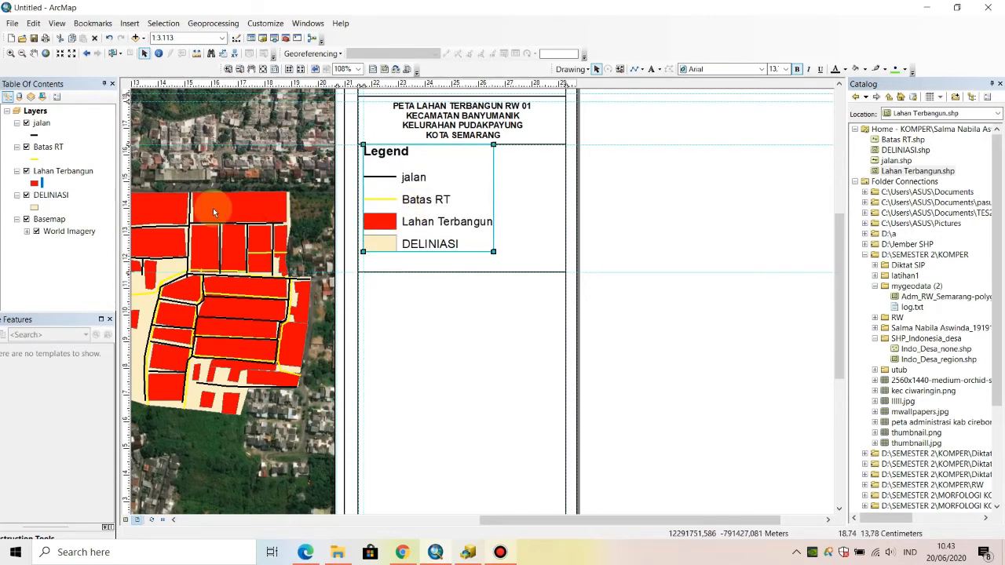
- Add a horizontal guide at about 12 cm and shift the legend down slightly so it sits just above that guide
{"action": "left_click", "coordinate": [126, 261]}
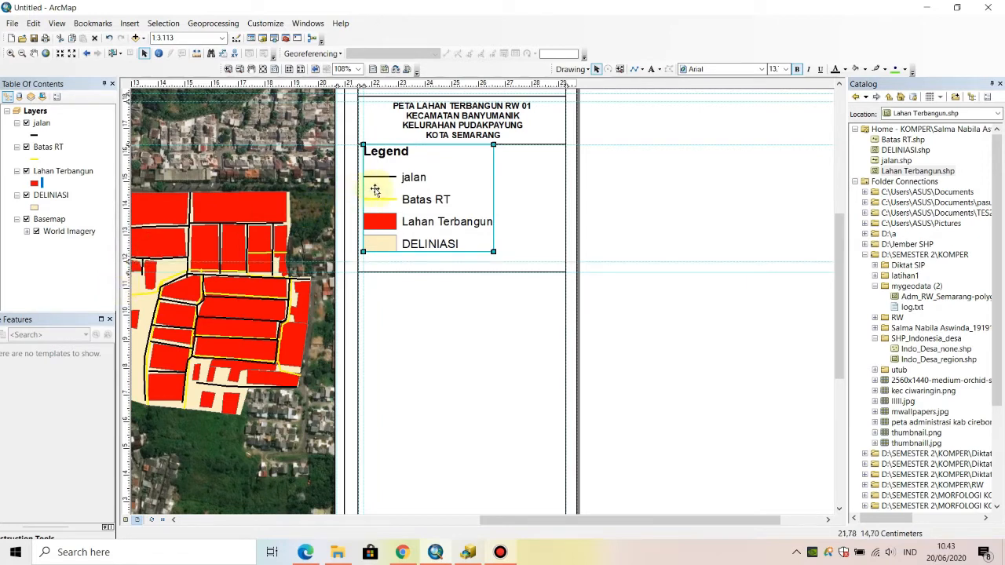
{"action": "left_click_drag", "start_coordinate": [426, 188], "coordinate": [427, 198]}
{"action": "left_click", "coordinate": [672, 205]}
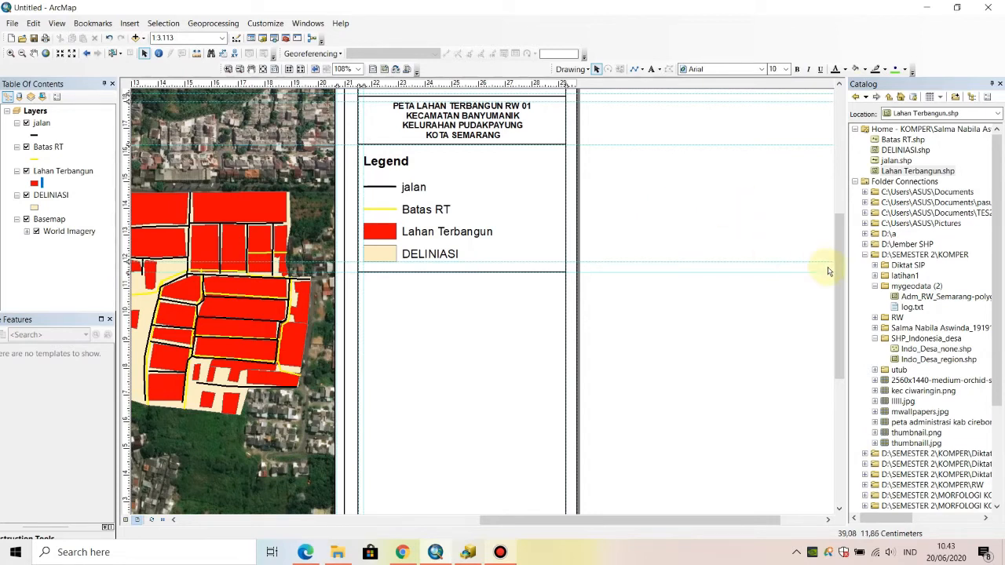
- Place a horizontal guide at about 8.9 cm across the empty part of the side panel below the legend box
{"action": "left_click_drag", "start_coordinate": [831, 285], "coordinate": [833, 347]}
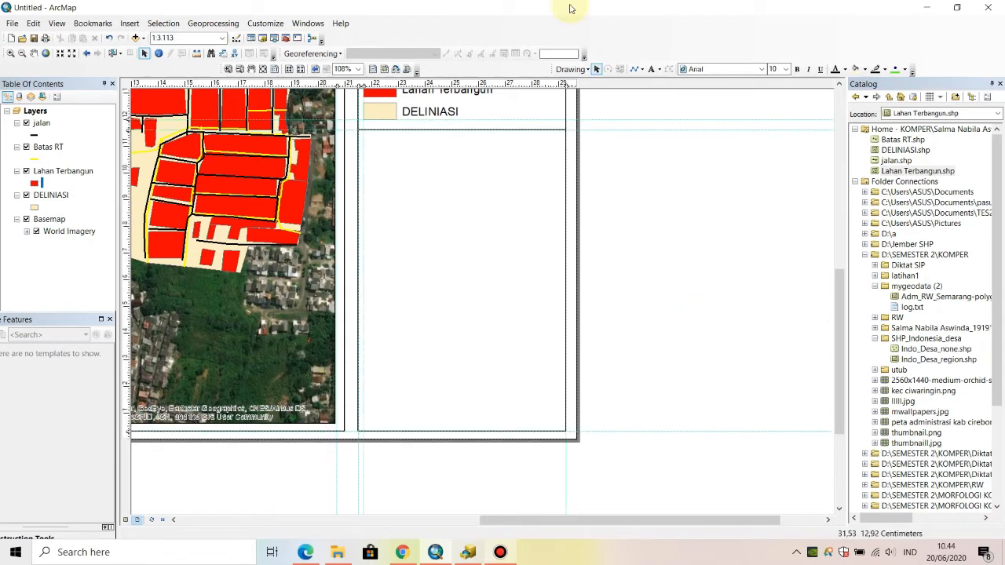
{"action": "left_click", "coordinate": [126, 181]}
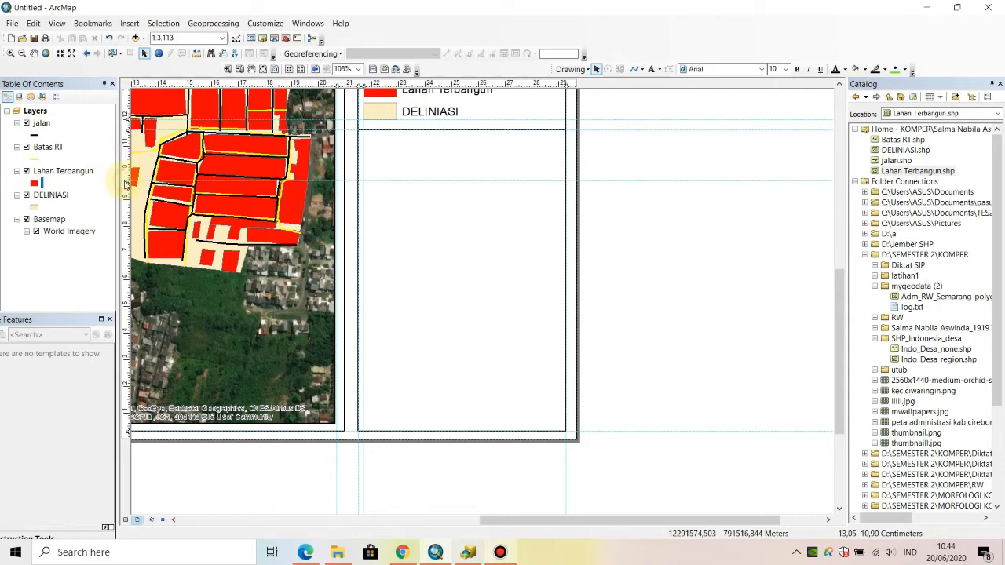
{"action": "left_click_drag", "start_coordinate": [126, 180], "coordinate": [126, 205]}
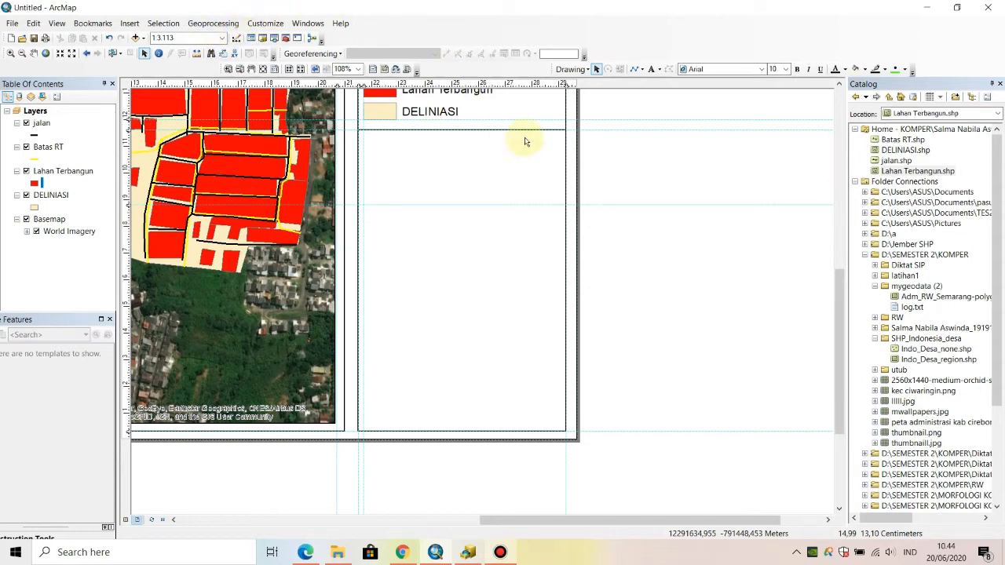
- Insert an ESRI North 1 north arrow and place it below the legend box, against the panel's inner vertical guide
{"action": "left_click", "coordinate": [127, 24]}
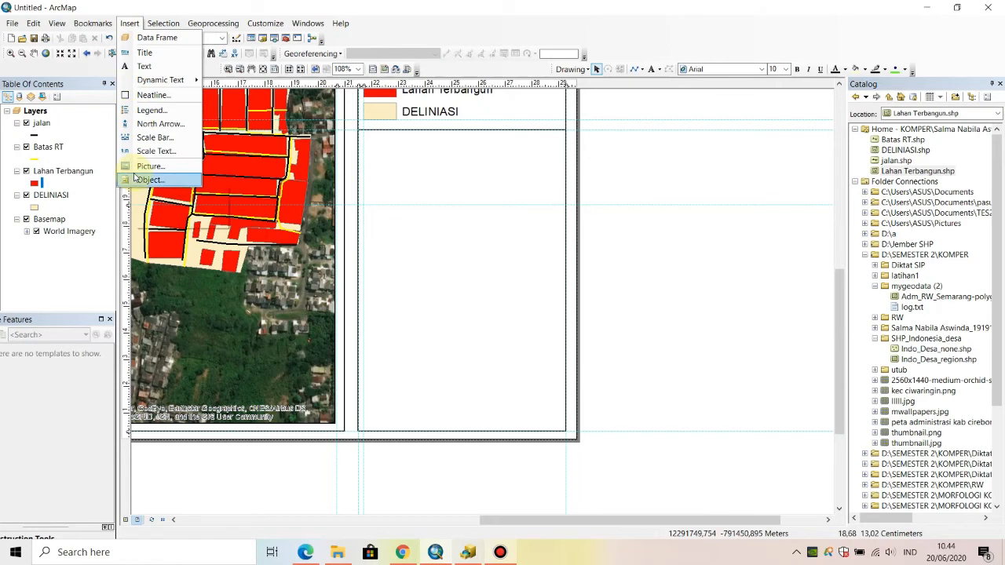
{"action": "left_click", "coordinate": [144, 124]}
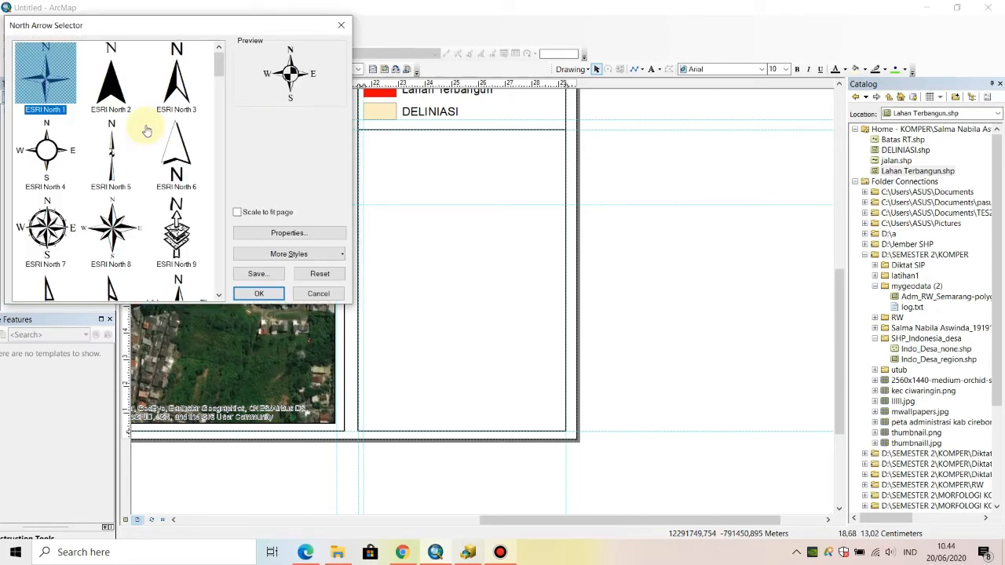
{"action": "left_click", "coordinate": [111, 85]}
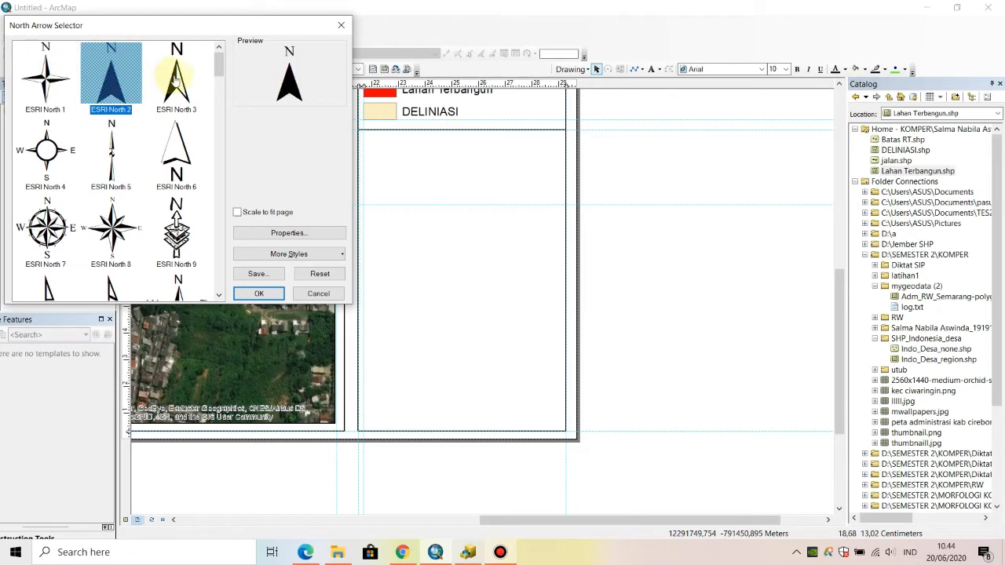
{"action": "left_click", "coordinate": [65, 88]}
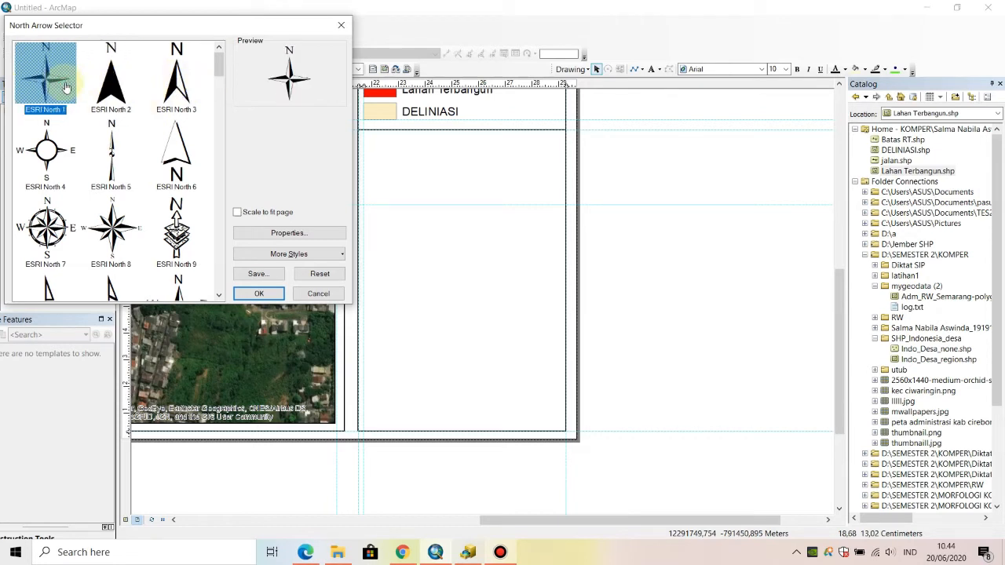
{"action": "scroll", "coordinate": [169, 237], "scroll_direction": "down", "scroll_amount": 5}
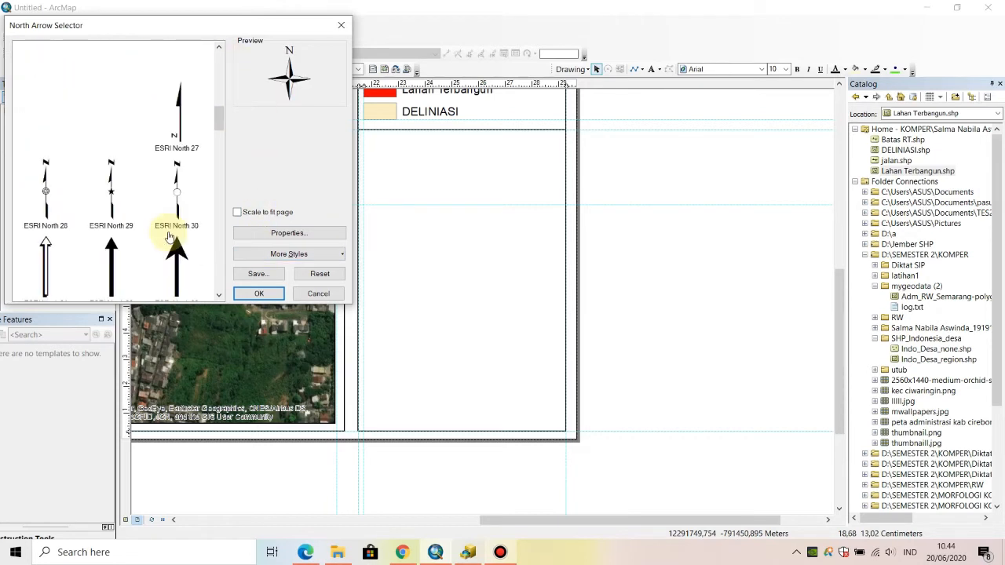
{"action": "scroll", "coordinate": [169, 237], "scroll_direction": "up", "scroll_amount": 5}
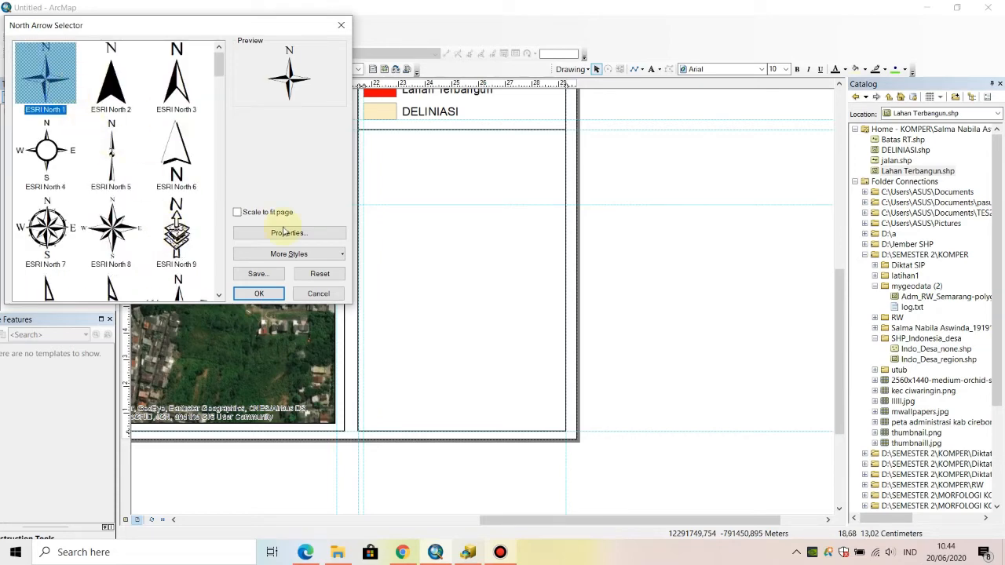
{"action": "left_click", "coordinate": [256, 294]}
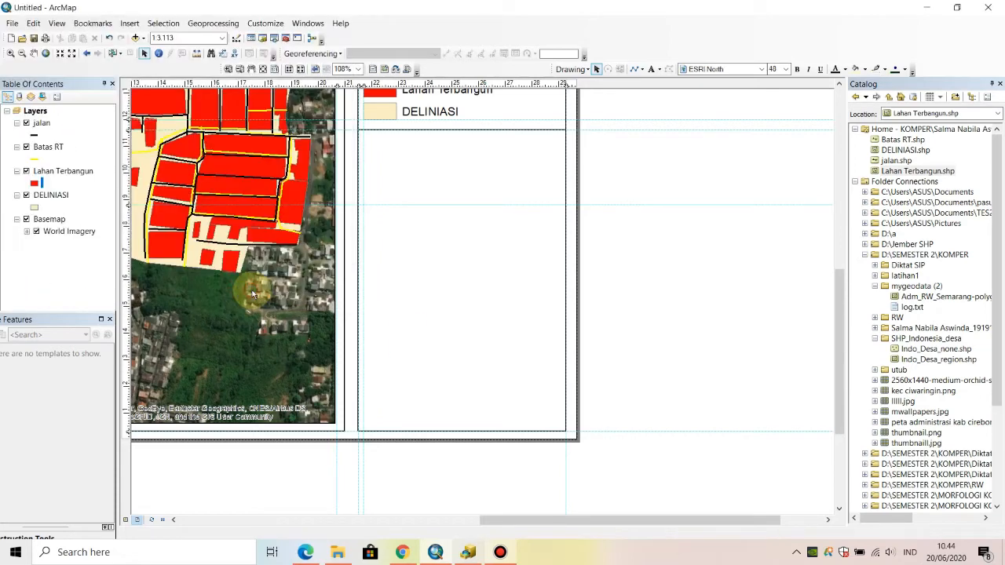
{"action": "left_click_drag", "start_coordinate": [400, 282], "coordinate": [386, 169]}
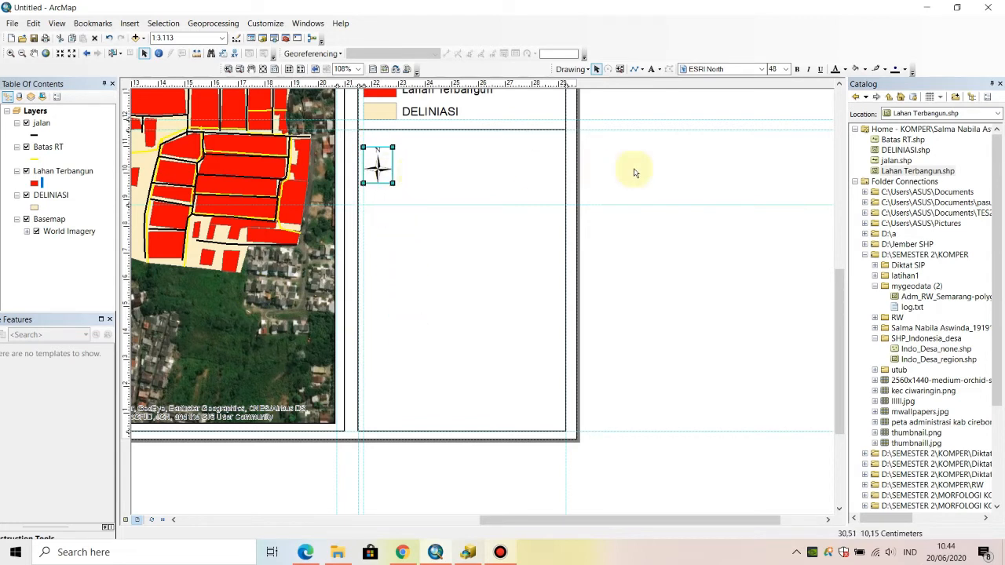
{"action": "left_click", "coordinate": [676, 171]}
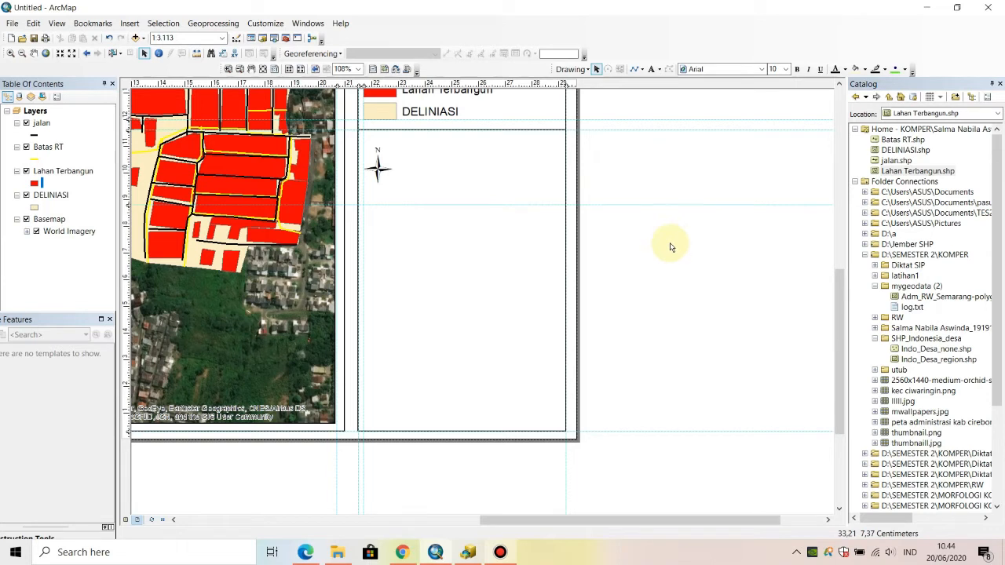
- Insert a scale text in the Absolute Scale style with its Arial 12 format and place it to the right of the north arrow
{"action": "left_click", "coordinate": [128, 24]}
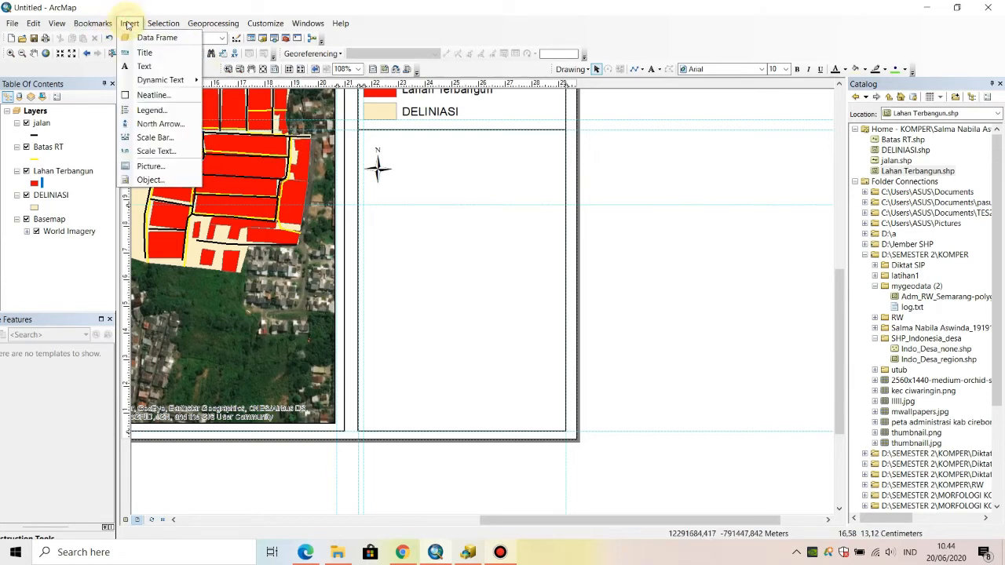
{"action": "left_click", "coordinate": [161, 151]}
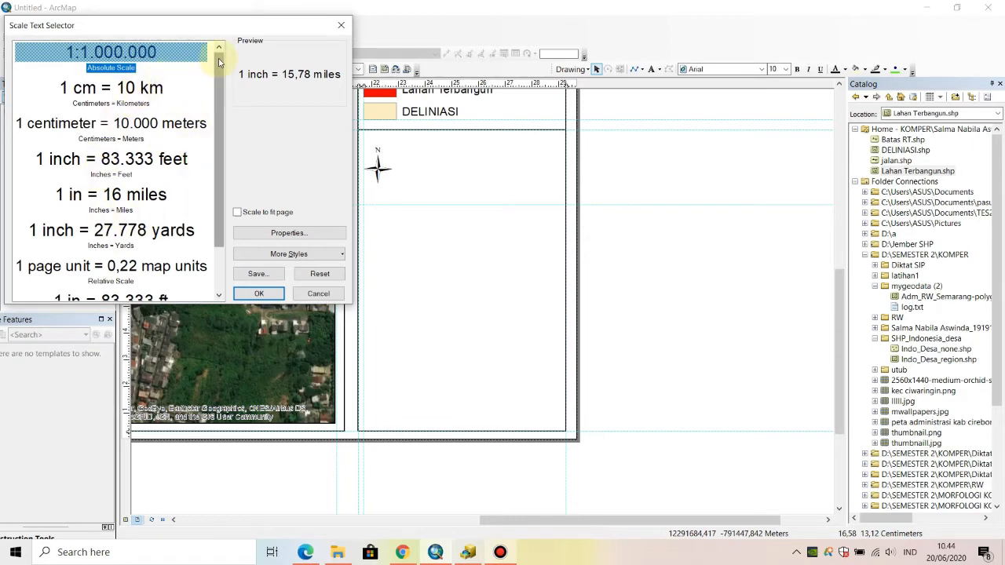
{"action": "mouse_move", "coordinate": [219, 62]}
{"action": "left_mouse_down"}
{"action": "mouse_move", "coordinate": [221, 99]}
{"action": "mouse_move", "coordinate": [220, 57]}
{"action": "left_mouse_up"}
{"action": "left_click", "coordinate": [81, 98]}
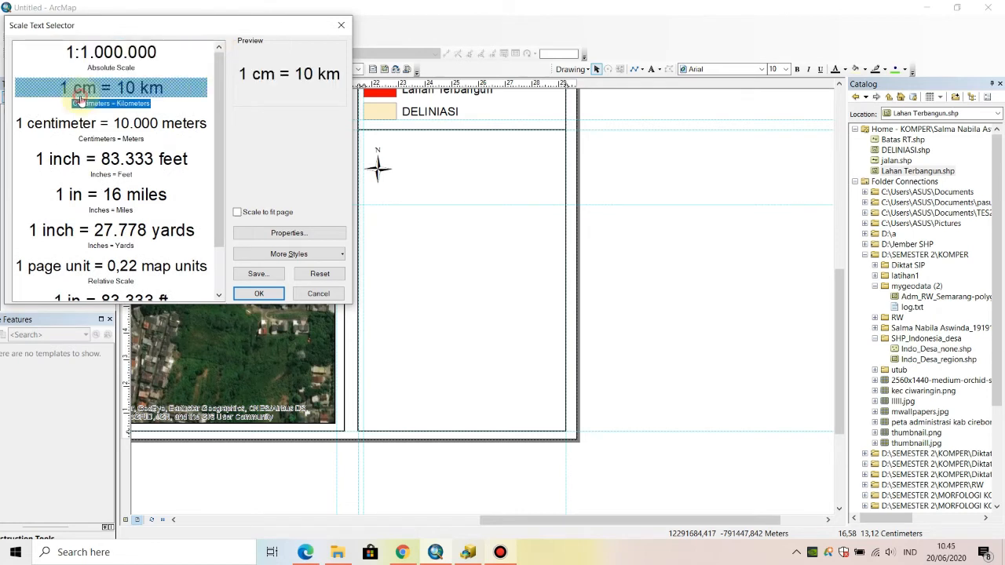
{"action": "left_click", "coordinate": [110, 60]}
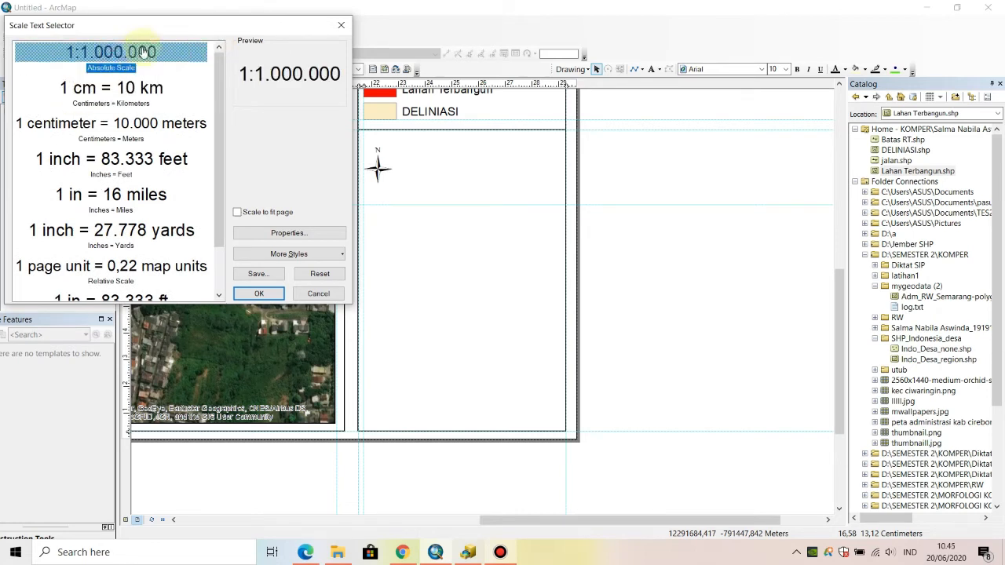
{"action": "left_click", "coordinate": [259, 234]}
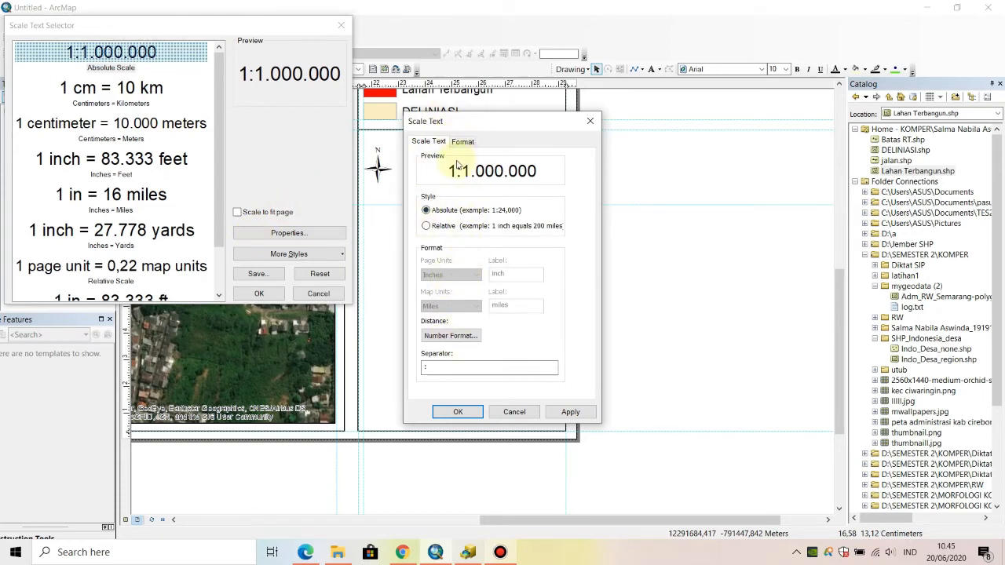
{"action": "left_click", "coordinate": [453, 227]}
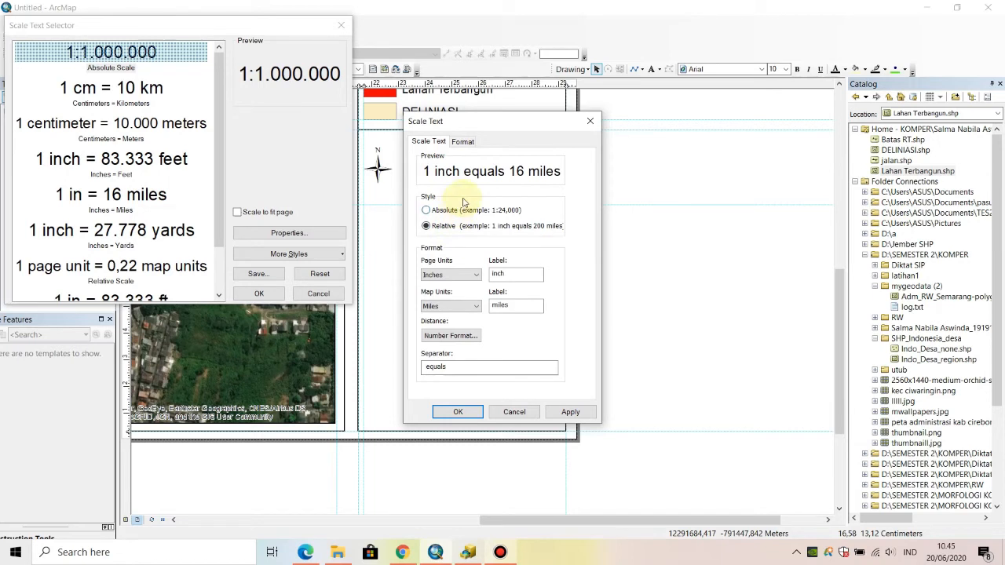
{"action": "left_click", "coordinate": [447, 210]}
{"action": "left_click", "coordinate": [462, 142]}
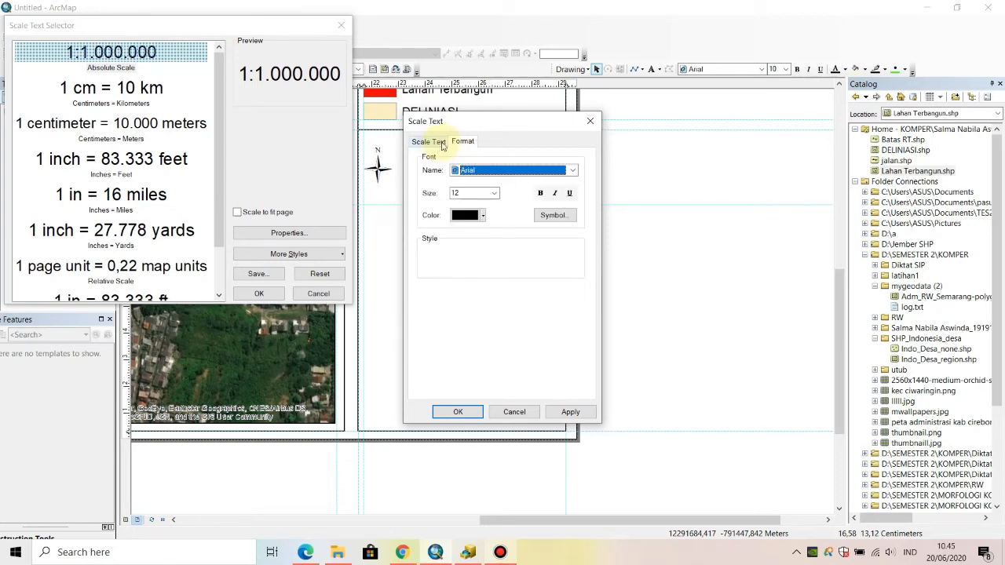
{"action": "left_click", "coordinate": [472, 416]}
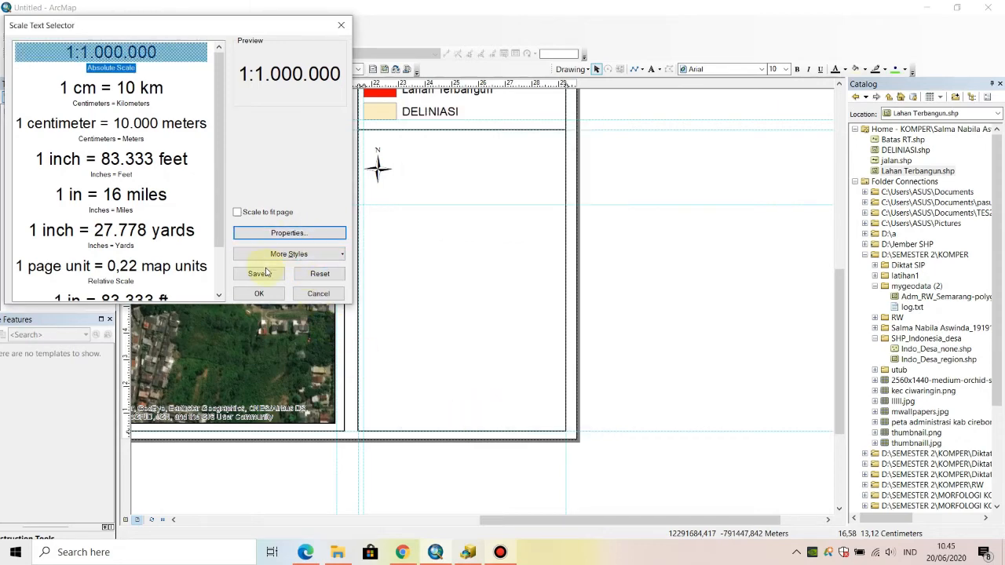
{"action": "left_click", "coordinate": [260, 295]}
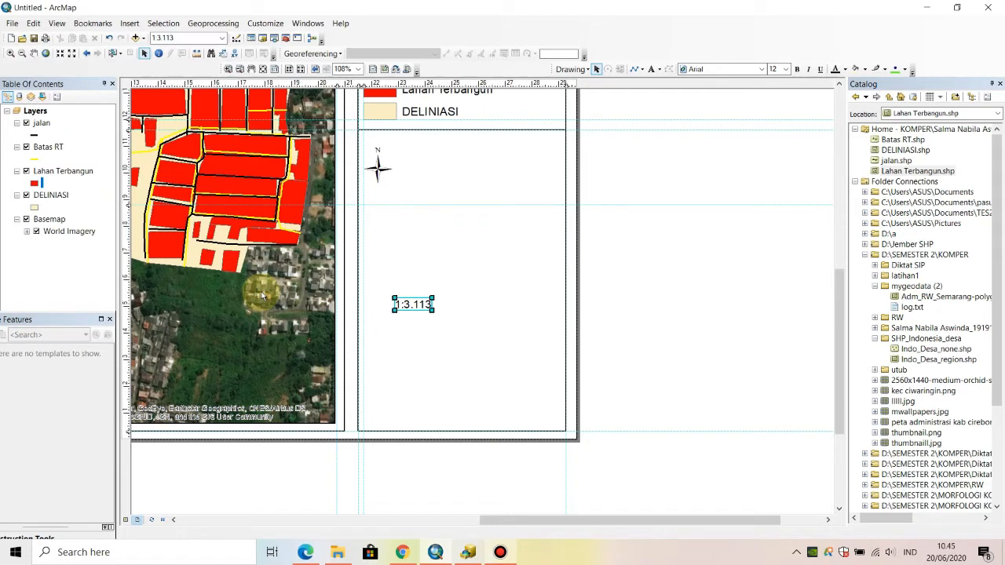
{"action": "left_click_drag", "start_coordinate": [414, 305], "coordinate": [464, 158]}
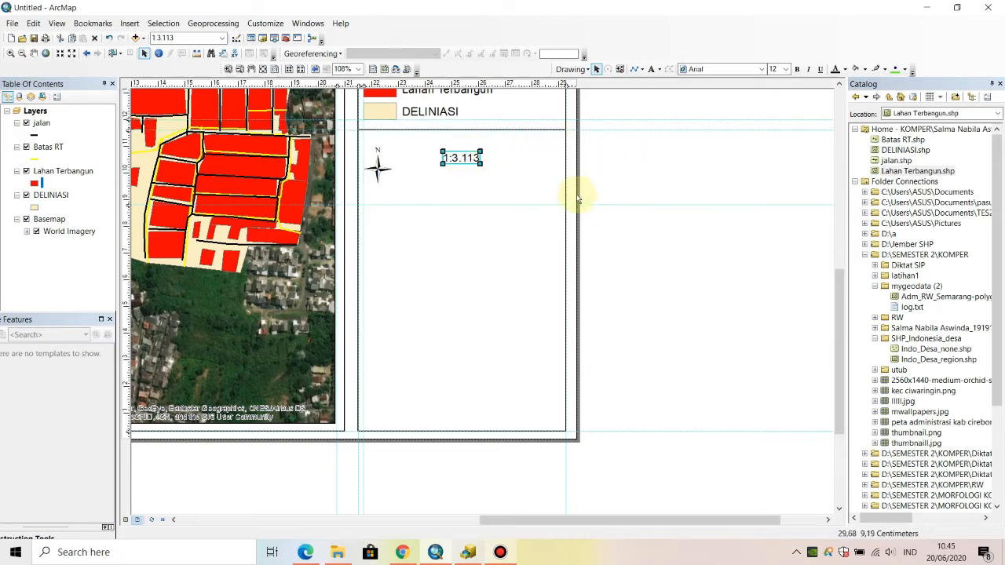
- Nudge the scale text slightly down and outward, and insert a scale bar in the Alternating Scale Bar 2 style
{"action": "left_click_drag", "start_coordinate": [463, 162], "coordinate": [471, 173]}
{"action": "left_click", "coordinate": [619, 169]}
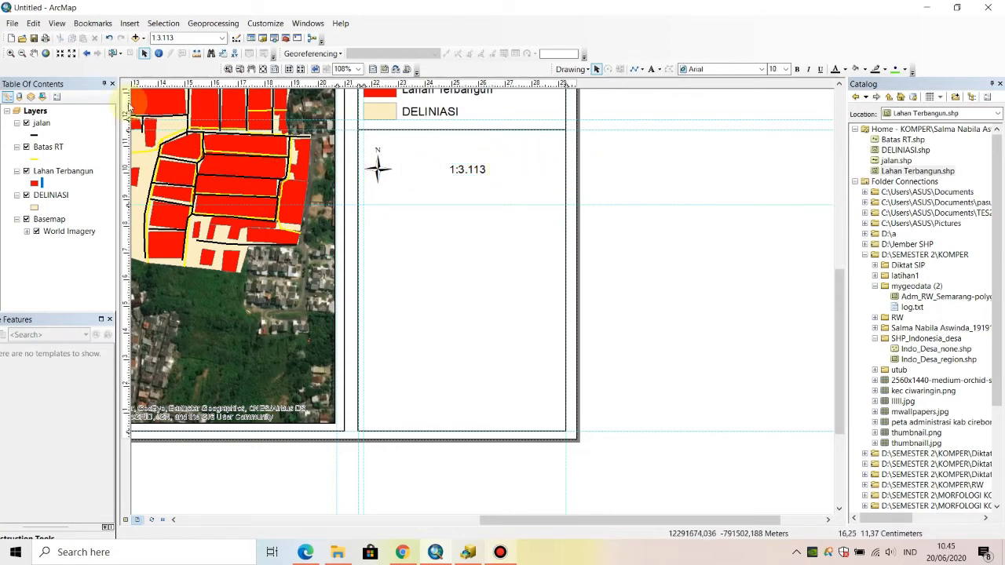
{"action": "left_click", "coordinate": [131, 24]}
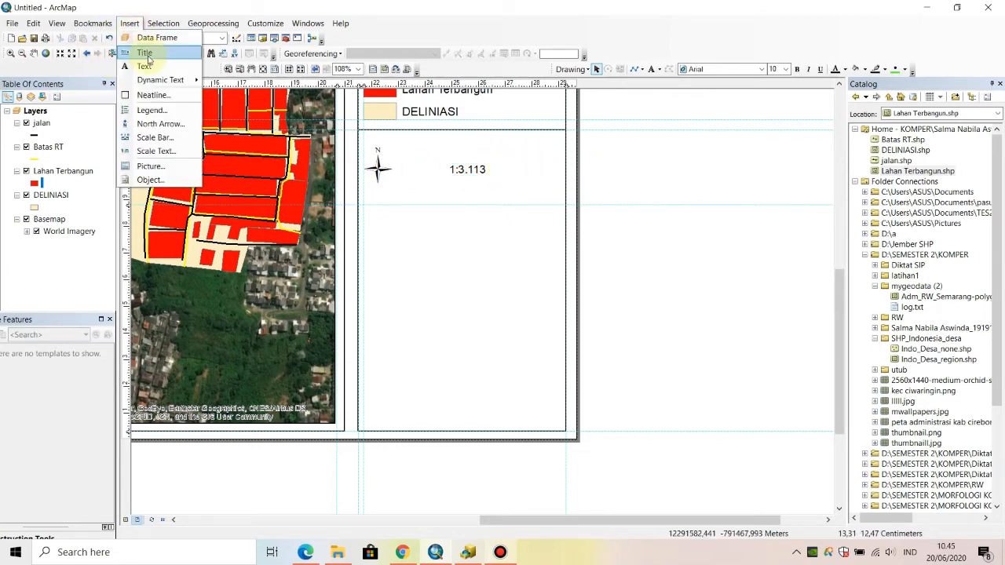
{"action": "left_click", "coordinate": [163, 138]}
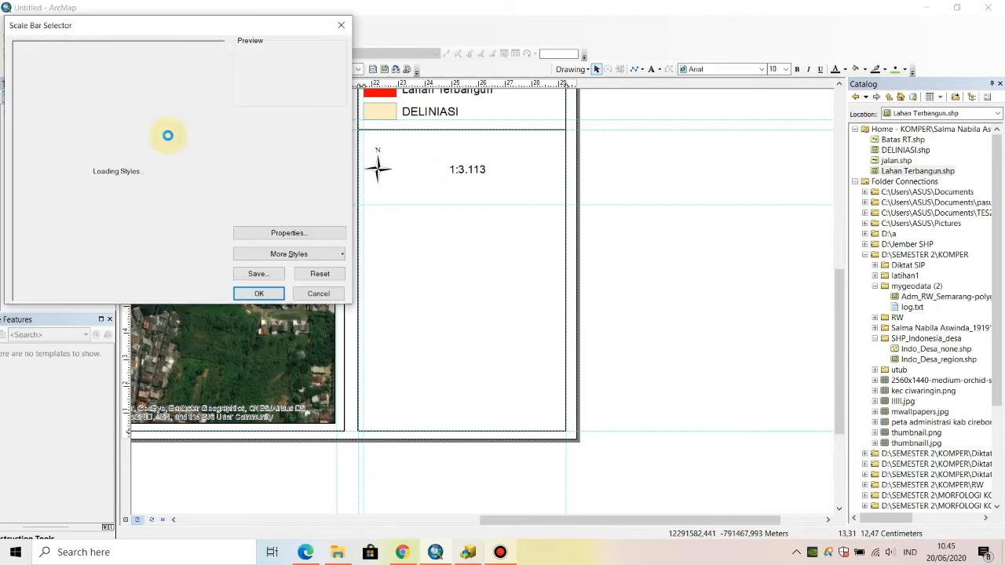
{"action": "scroll", "coordinate": [181, 110], "scroll_direction": "down", "scroll_amount": 5}
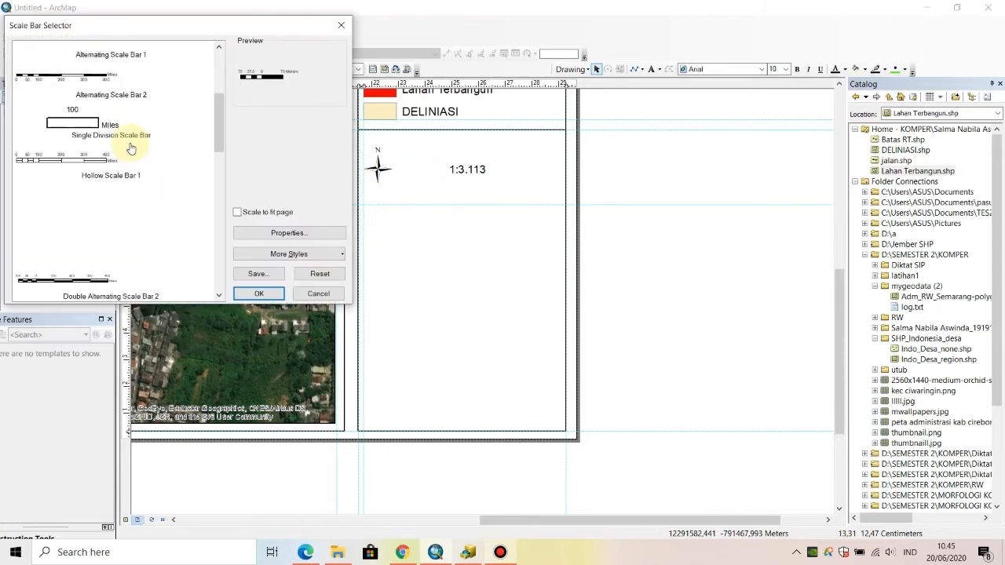
{"action": "scroll", "coordinate": [157, 145], "scroll_direction": "up", "scroll_amount": 4}
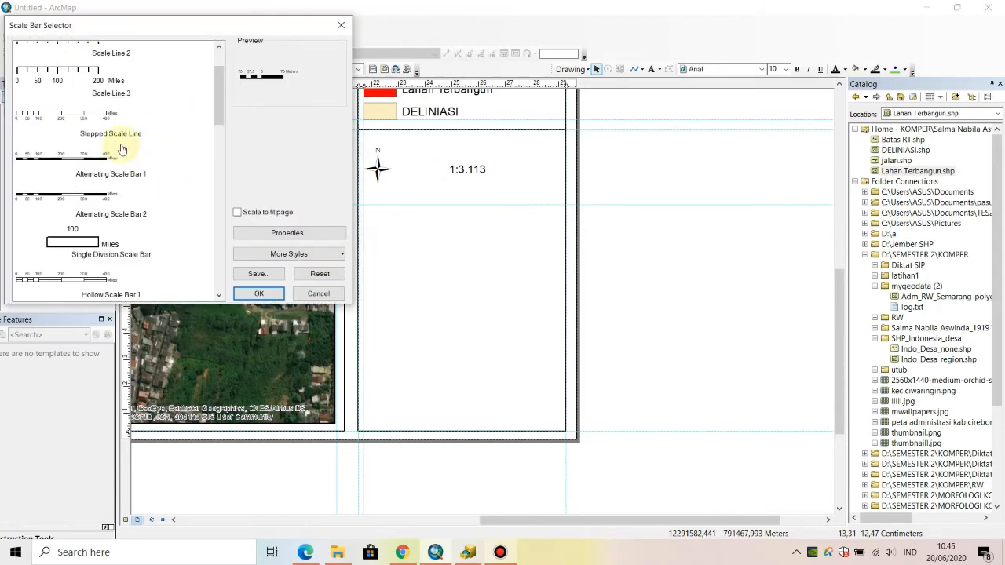
{"action": "left_click", "coordinate": [88, 194]}
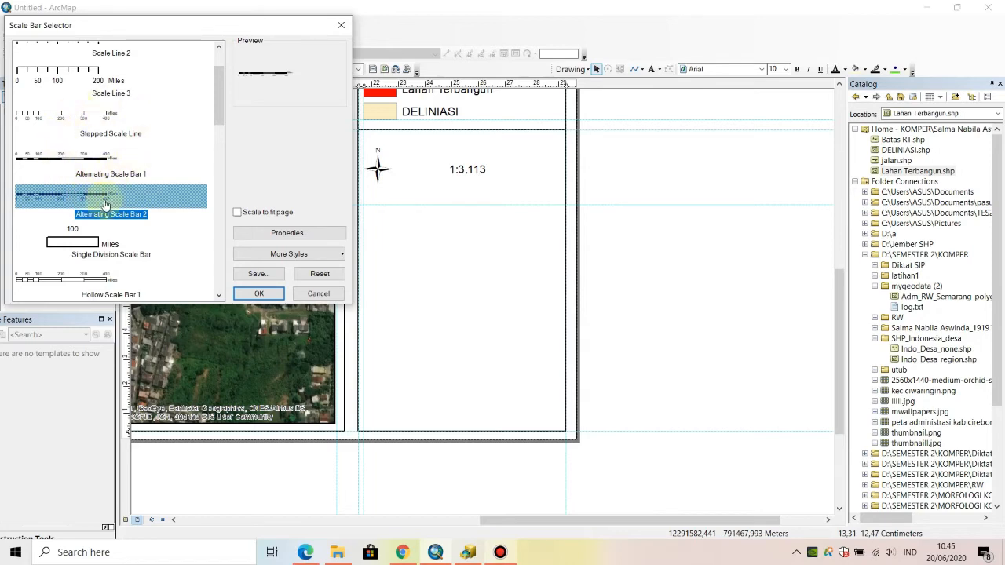
{"action": "left_click", "coordinate": [253, 292]}
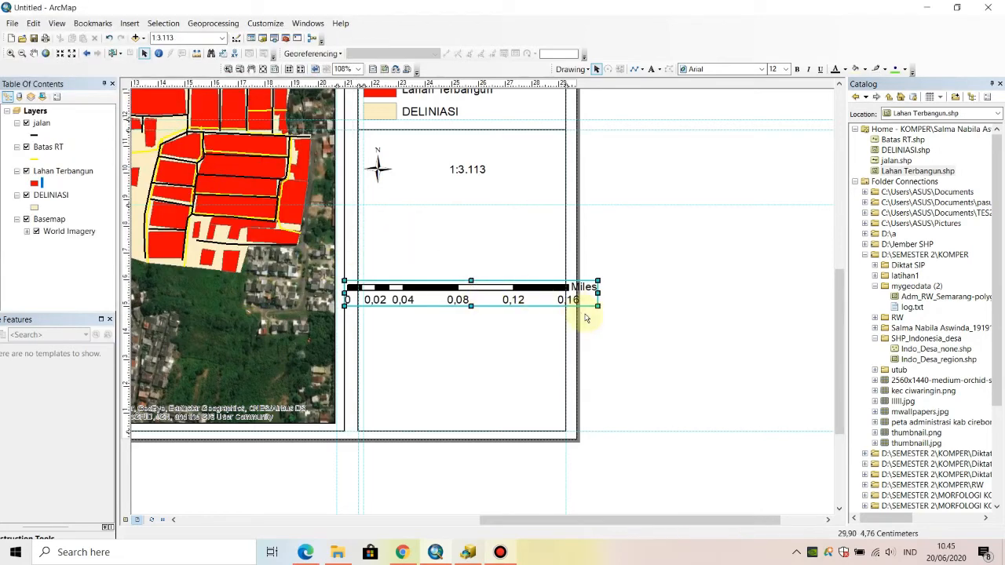
- Shrink the scale bar, place it below the scale text, and set its Arial text size to 8
{"action": "left_click_drag", "start_coordinate": [591, 306], "coordinate": [550, 306]}
{"action": "left_click_drag", "start_coordinate": [471, 293], "coordinate": [492, 183]}
{"action": "double_click", "coordinate": [519, 198]}
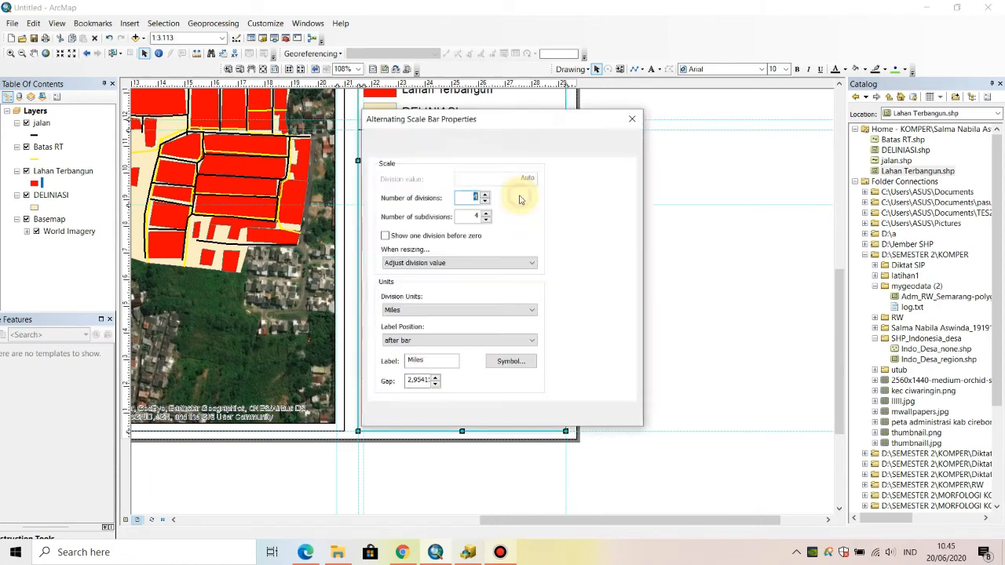
{"action": "left_click", "coordinate": [457, 139]}
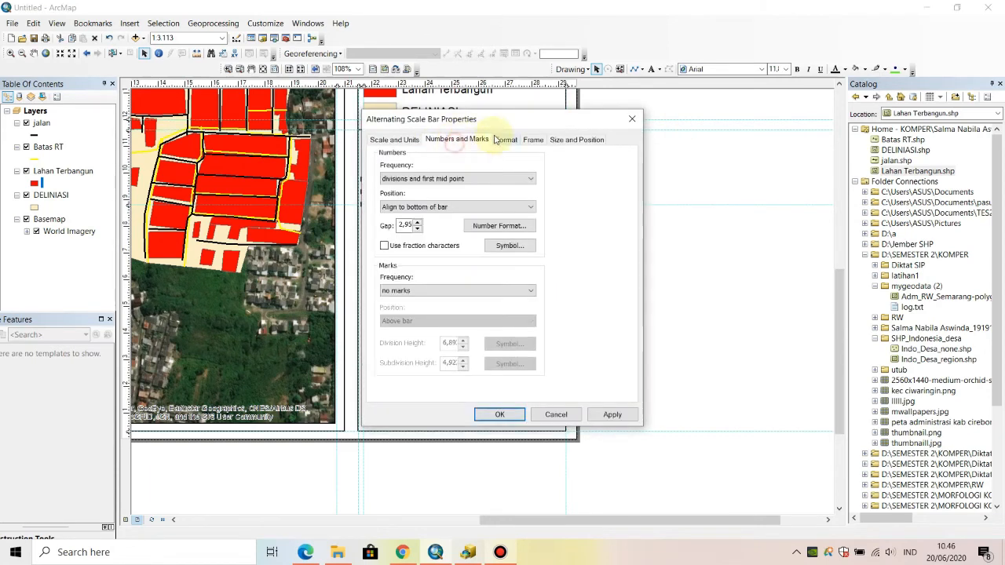
{"action": "left_click", "coordinate": [503, 139]}
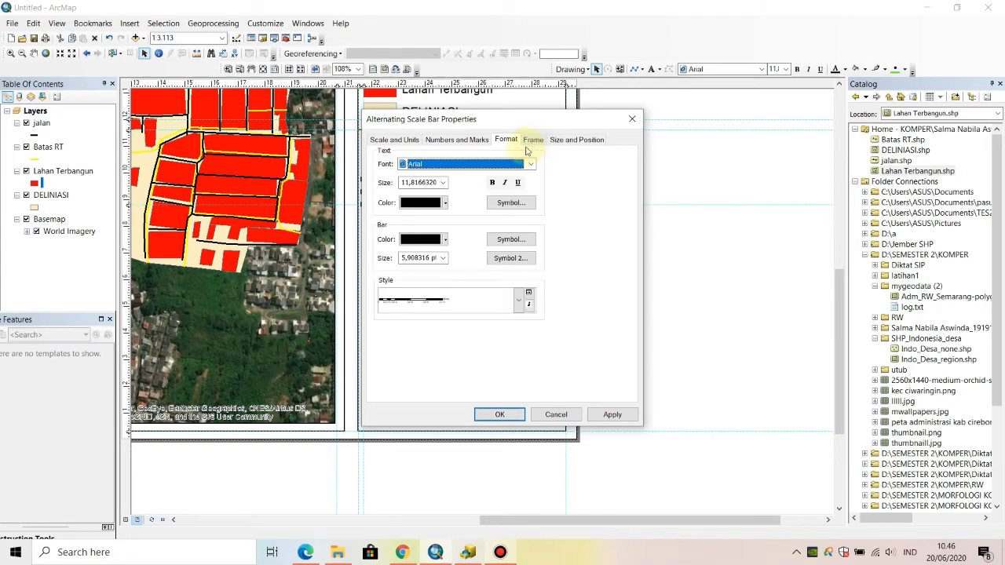
{"action": "left_click", "coordinate": [443, 183]}
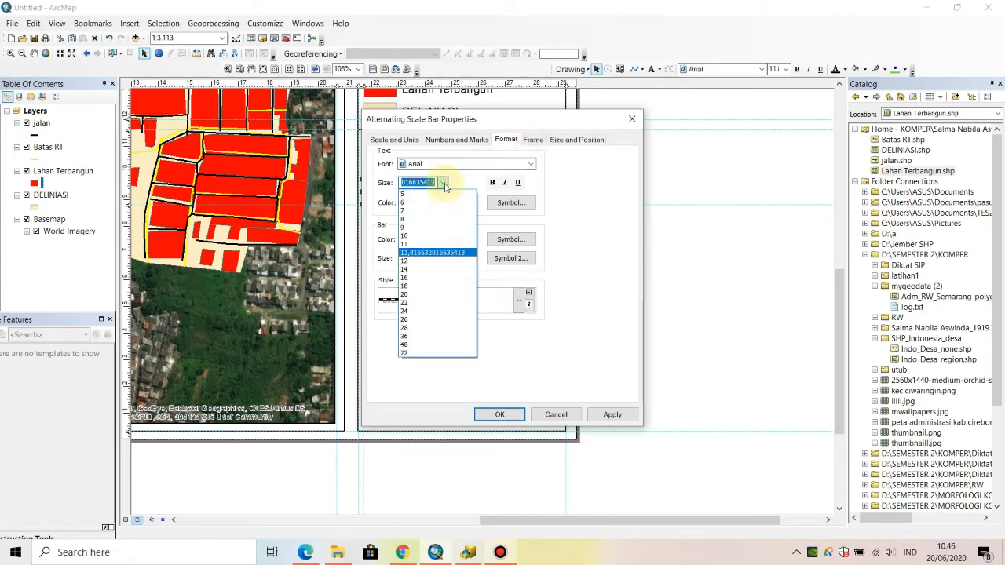
{"action": "left_click", "coordinate": [431, 228]}
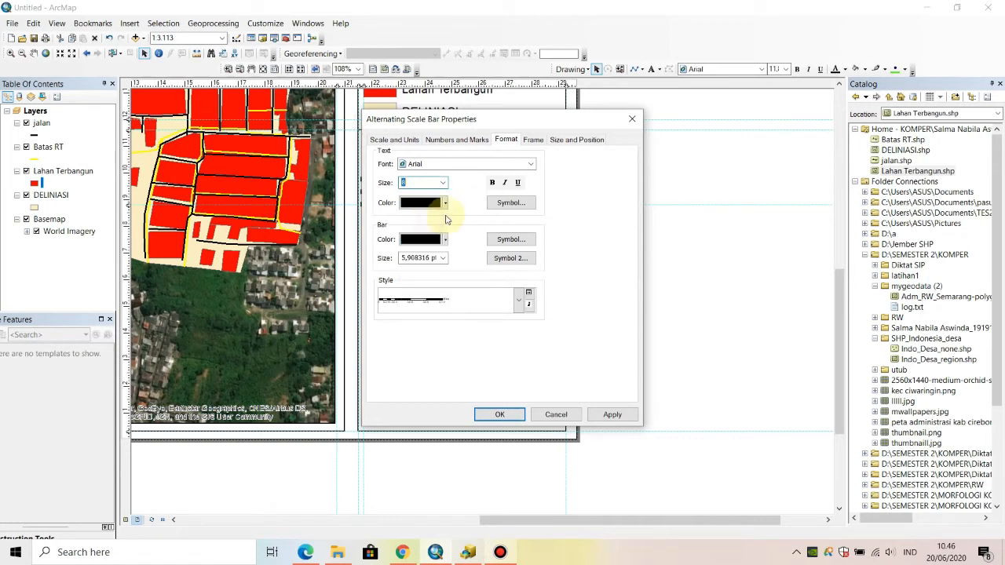
{"action": "left_click", "coordinate": [507, 414]}
- Align the scale bar in the side panel against the outer vertical guide, with its lower edge on the horizontal guide
{"action": "left_click_drag", "start_coordinate": [511, 196], "coordinate": [528, 189]}
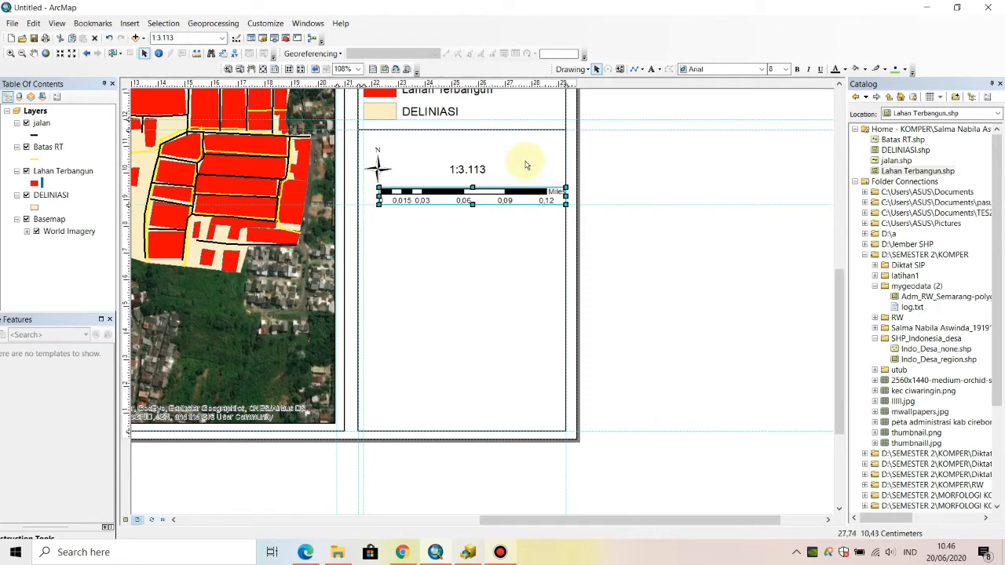
{"action": "left_click", "coordinate": [640, 153]}
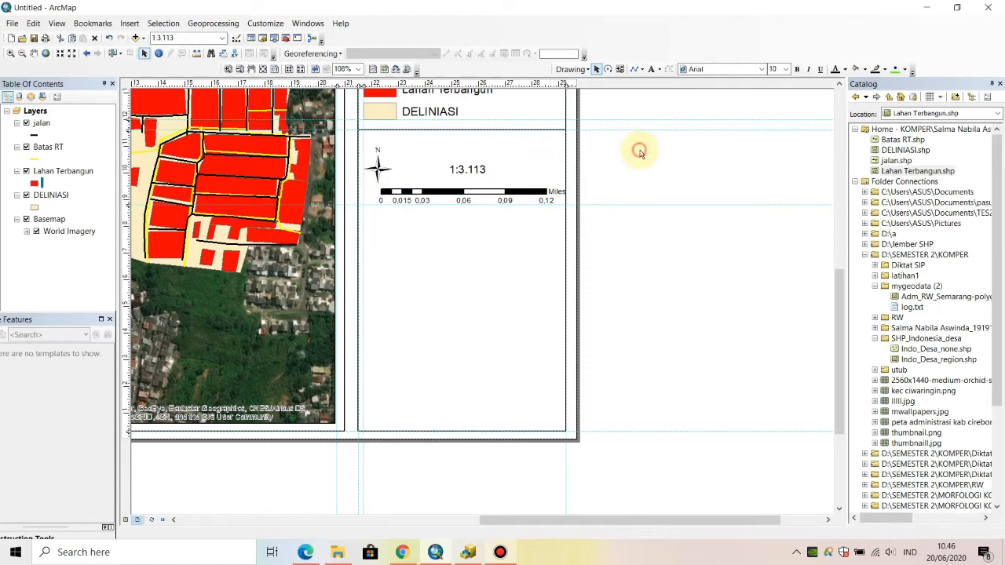
{"action": "left_click", "coordinate": [446, 191]}
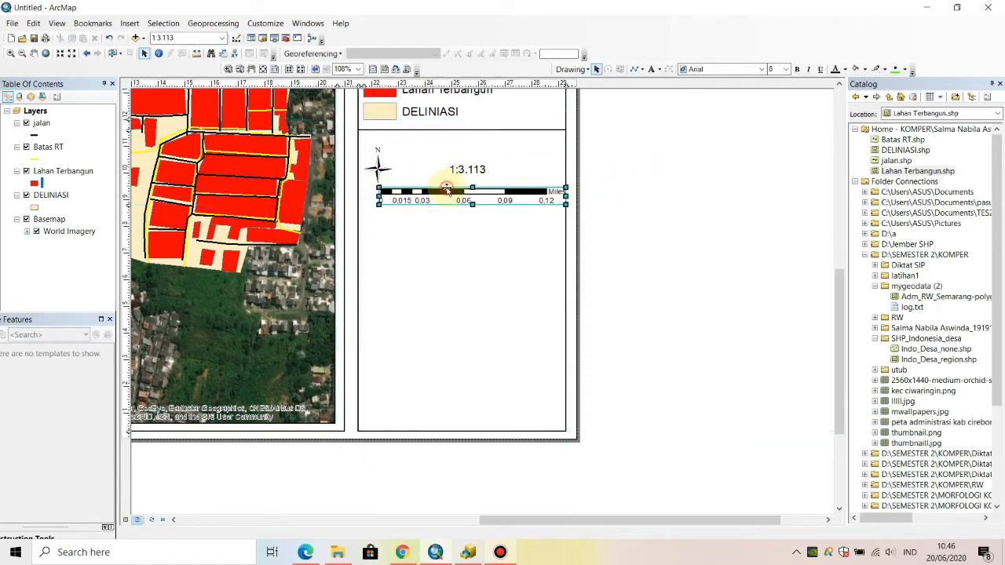
{"action": "left_click_drag", "start_coordinate": [446, 190], "coordinate": [456, 180]}
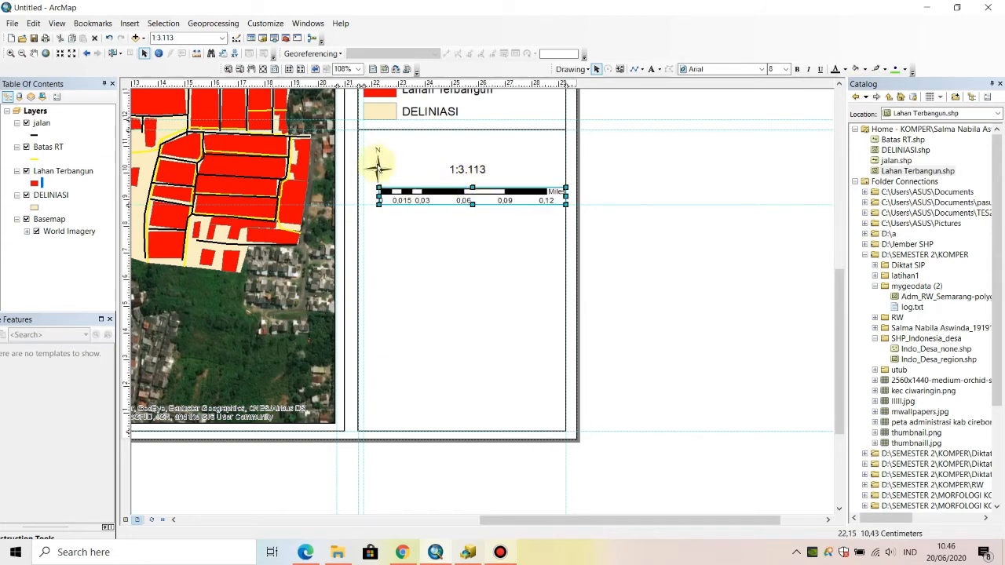
- Add a horizontal guide just below the line under the legend and align the north arrow's upper edge to it
{"action": "left_click", "coordinate": [378, 165]}
{"action": "left_click_drag", "start_coordinate": [381, 159], "coordinate": [381, 164]}
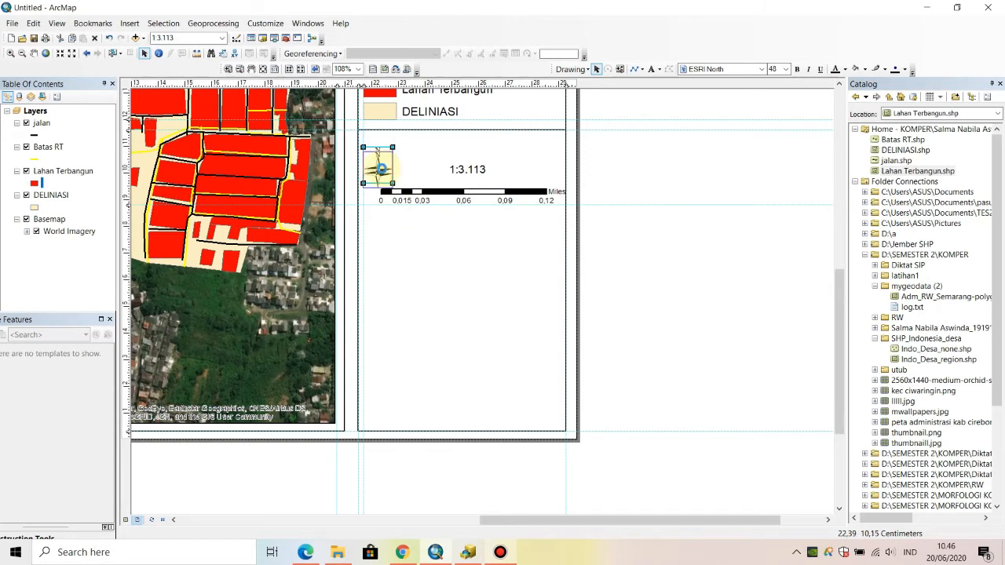
{"action": "left_click", "coordinate": [126, 139]}
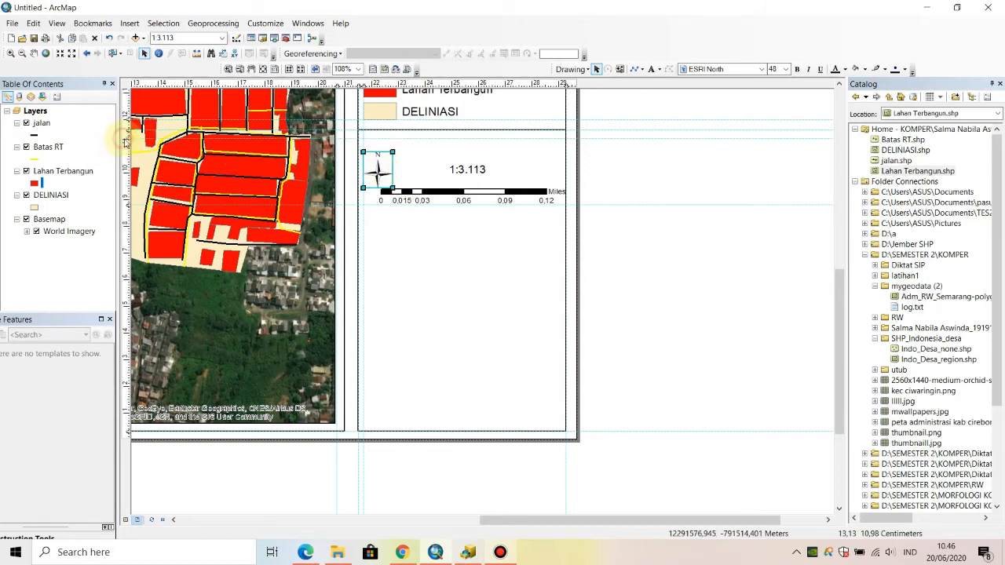
{"action": "left_click_drag", "start_coordinate": [385, 153], "coordinate": [385, 139]}
- Add the text SKALA and center it above the scale text, just below the upper horizontal guide
{"action": "left_click", "coordinate": [478, 172]}
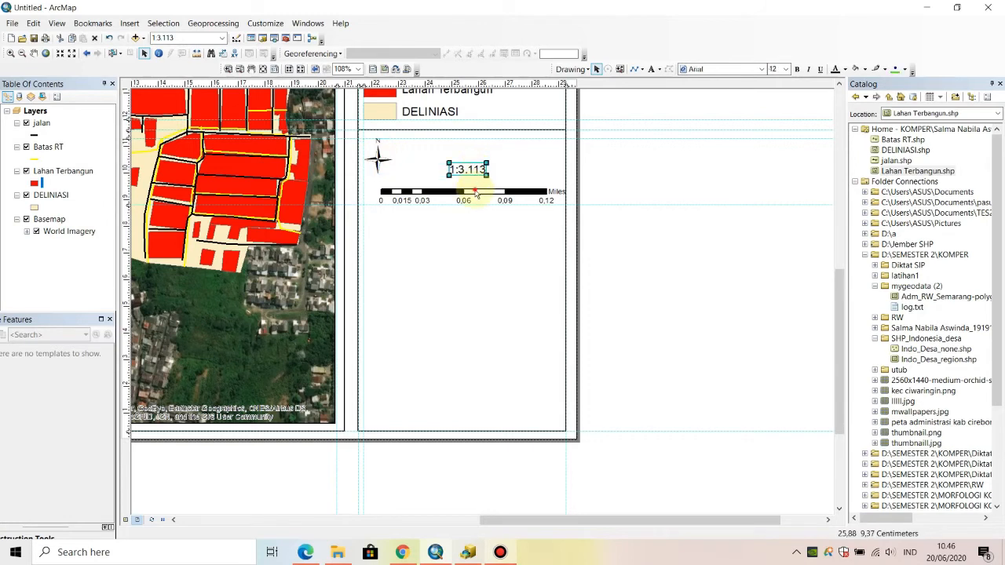
{"action": "left_click", "coordinate": [495, 182]}
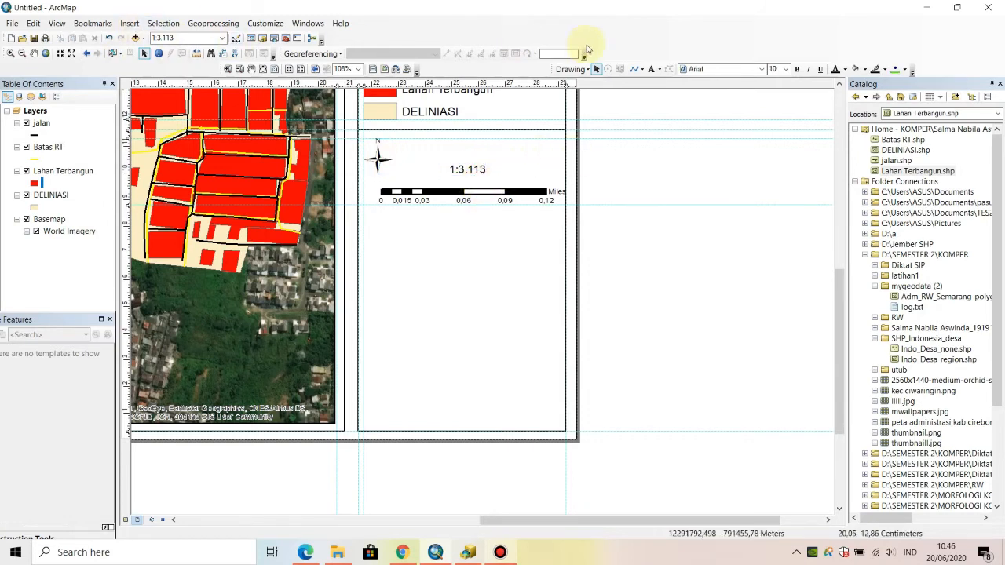
{"action": "left_click", "coordinate": [651, 69]}
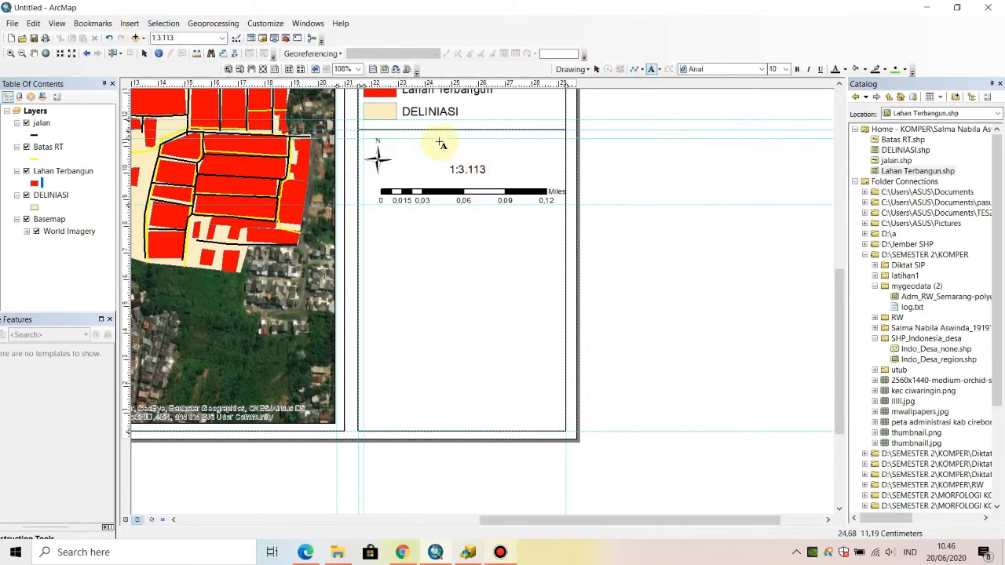
{"action": "left_click", "coordinate": [446, 136]}
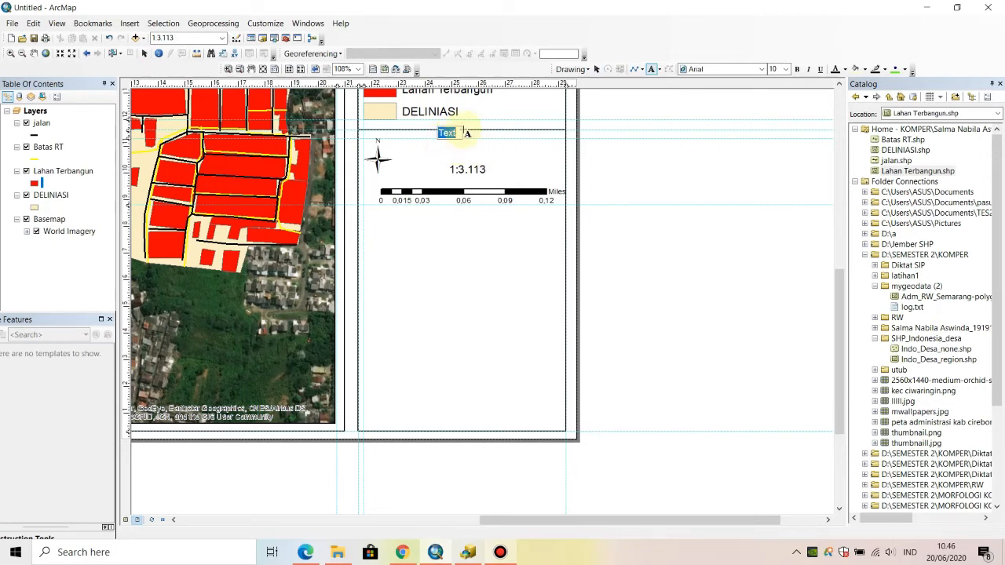
{"action": "type", "text": "SKALA"}
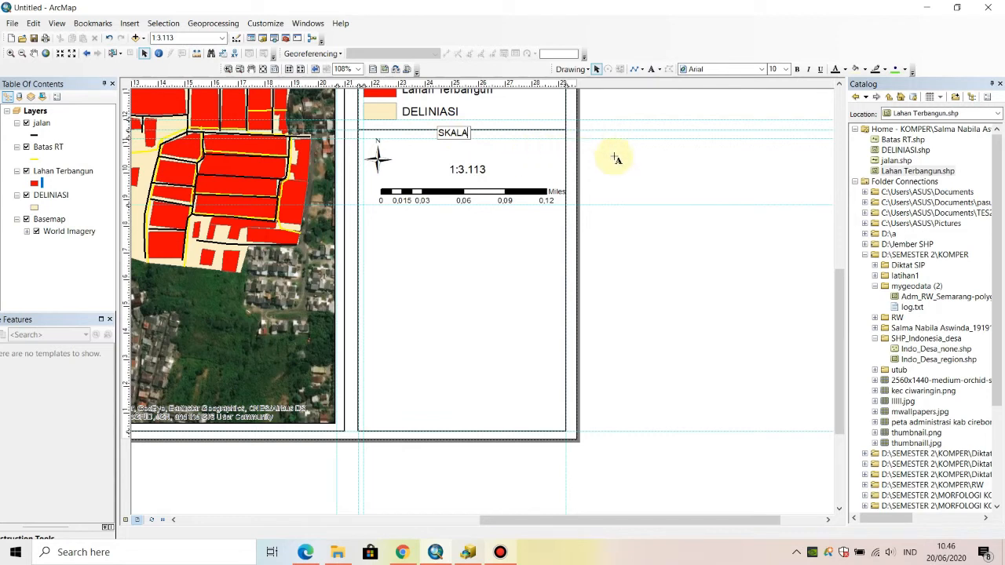
{"action": "left_click", "coordinate": [464, 133]}
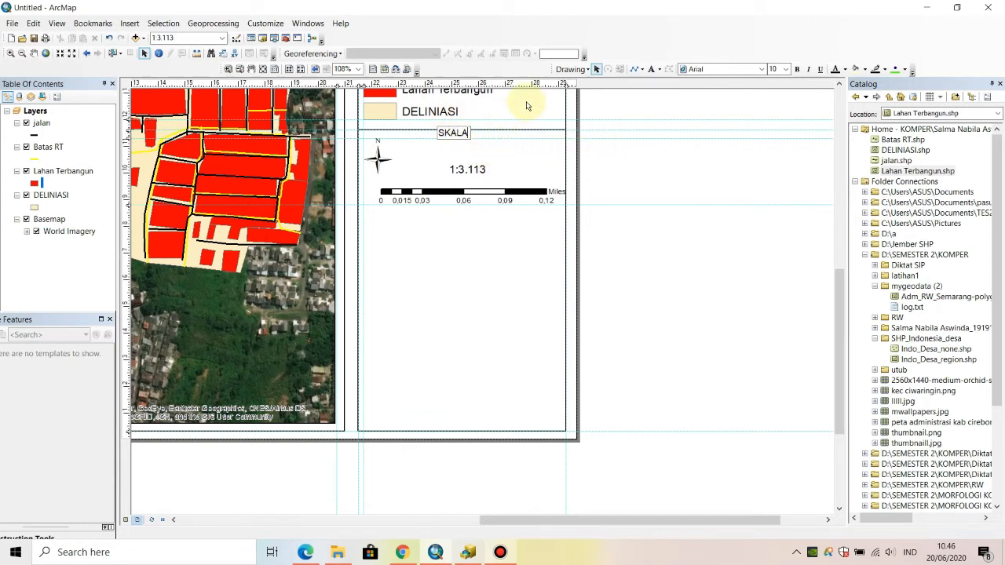
{"action": "key", "text": "Return"}
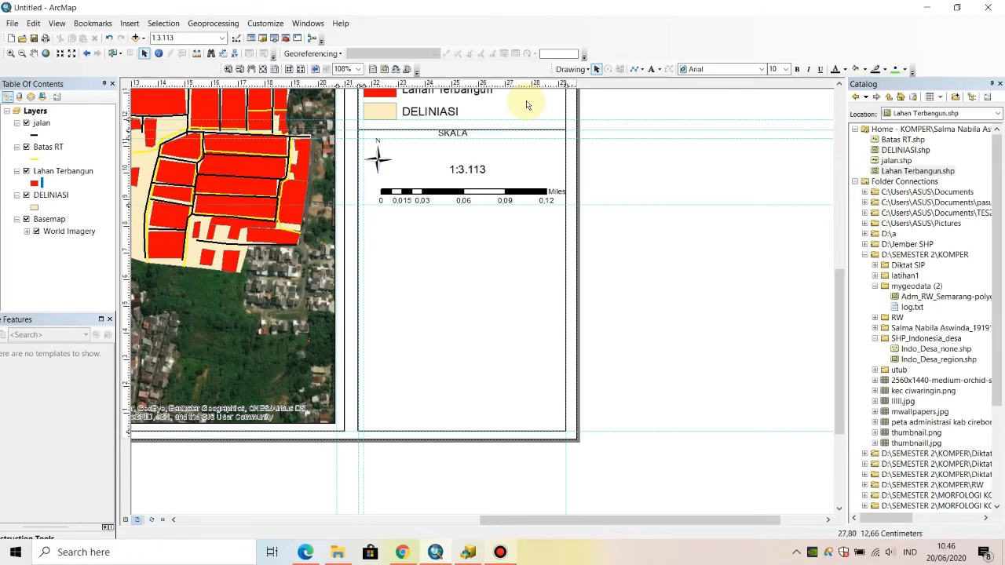
{"action": "left_click", "coordinate": [462, 133]}
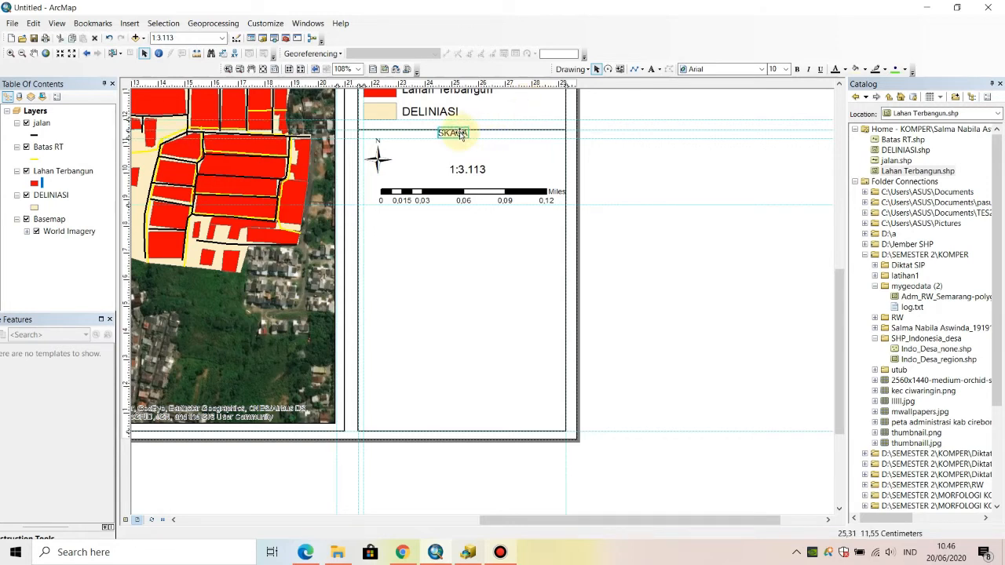
{"action": "left_click_drag", "start_coordinate": [461, 135], "coordinate": [476, 147]}
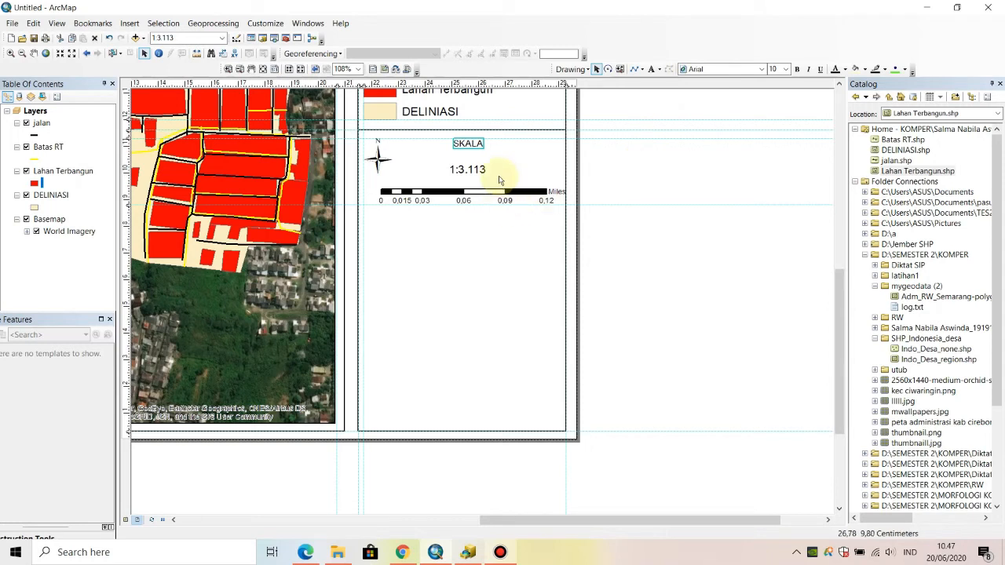
- Raise the scale text closer to SKALA and align the scale bar's upper edge to a new horizontal guide just above it
{"action": "left_click", "coordinate": [473, 172]}
{"action": "left_click_drag", "start_coordinate": [473, 171], "coordinate": [473, 161]}
{"action": "mouse_move", "coordinate": [481, 200]}
{"action": "left_mouse_down"}
{"action": "mouse_move", "coordinate": [479, 180]}
{"action": "mouse_move", "coordinate": [478, 191]}
{"action": "left_mouse_up"}
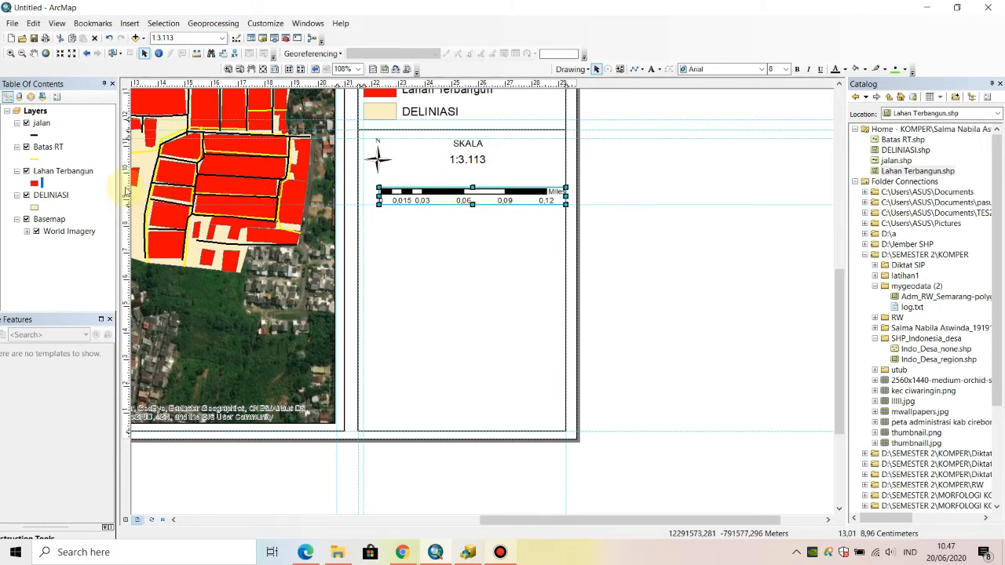
{"action": "left_click", "coordinate": [125, 186]}
{"action": "left_click_drag", "start_coordinate": [126, 186], "coordinate": [128, 178]}
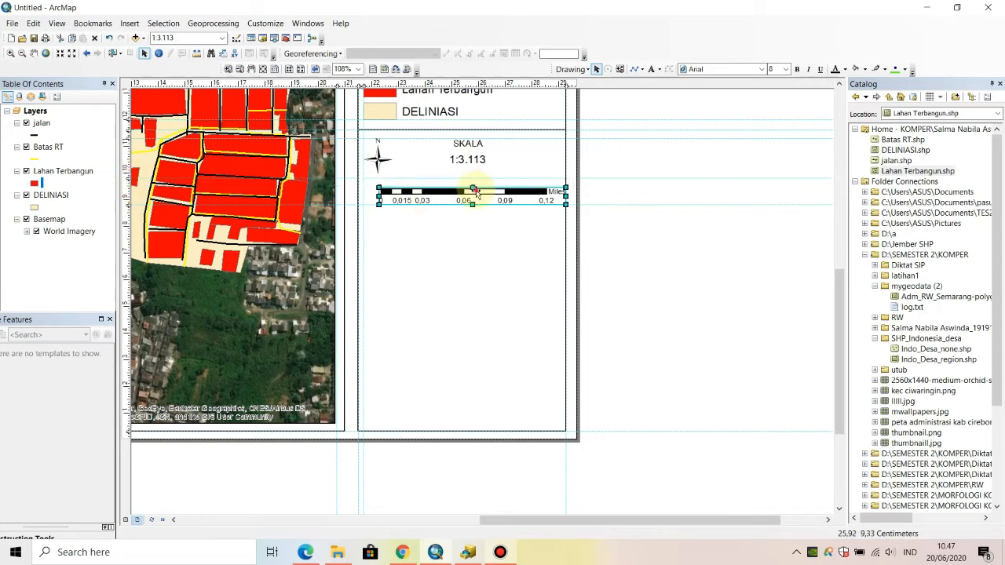
{"action": "left_click_drag", "start_coordinate": [475, 191], "coordinate": [473, 191]}
- Draw a horizontal divider line across the side panel at about 9 cm, along the guide just below the scale bar
{"action": "left_click", "coordinate": [494, 243]}
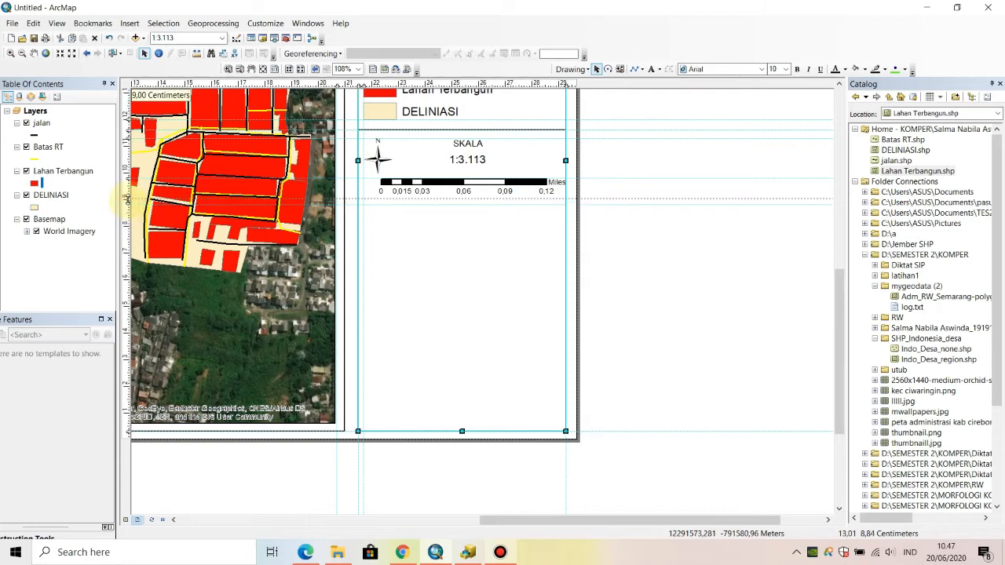
{"action": "left_click", "coordinate": [634, 70]}
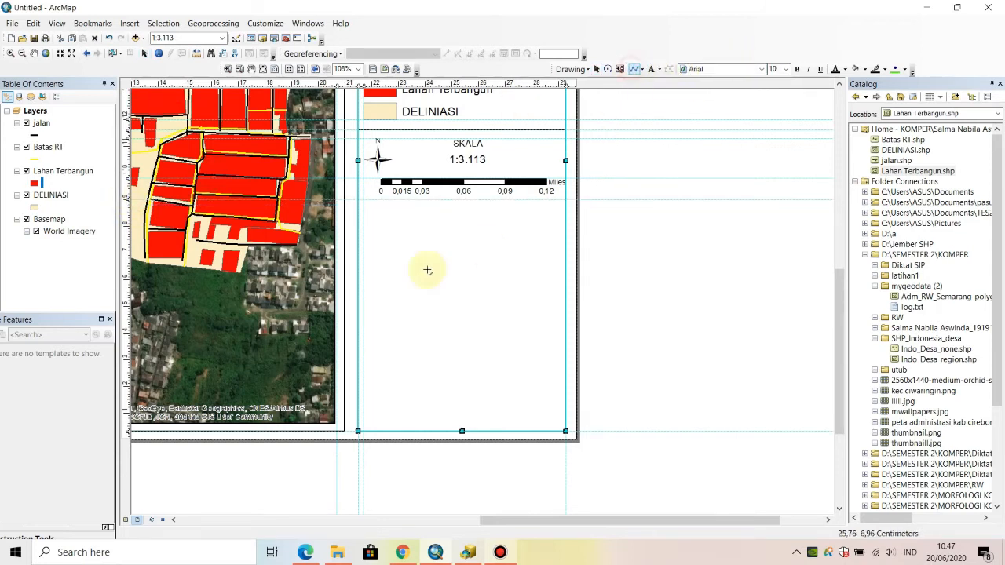
{"action": "left_click", "coordinate": [358, 201]}
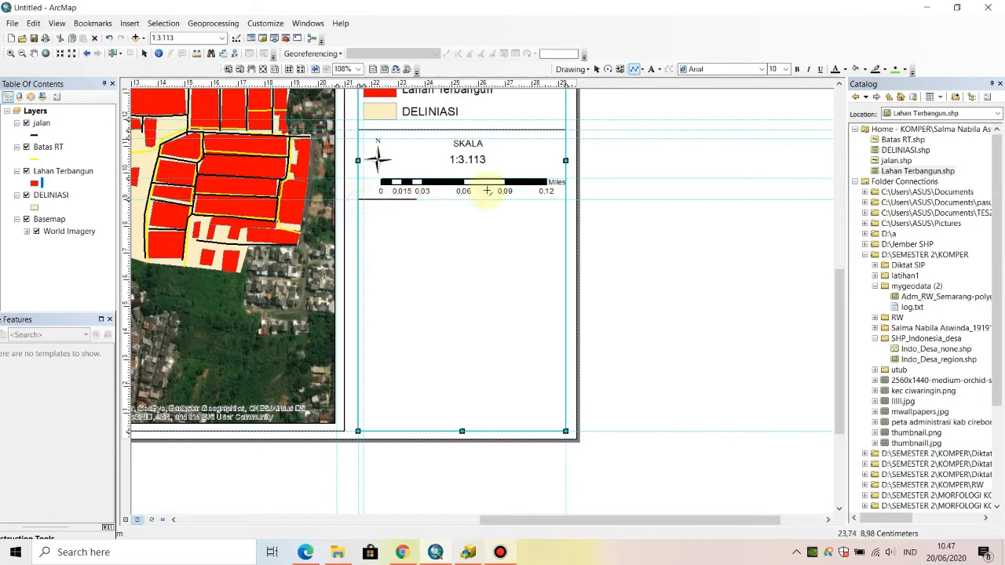
{"action": "double_click", "coordinate": [565, 199]}
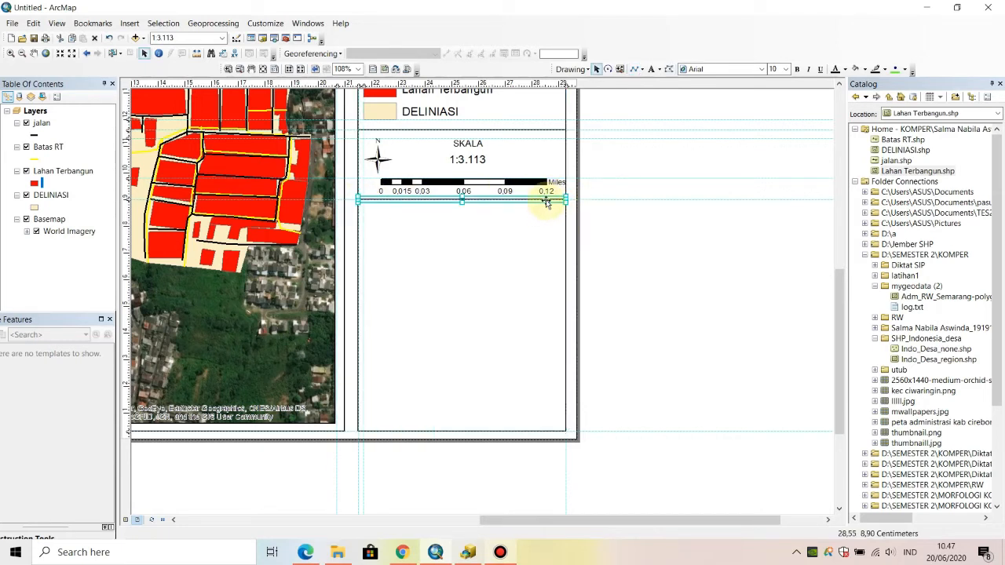
{"action": "left_click", "coordinate": [634, 228]}
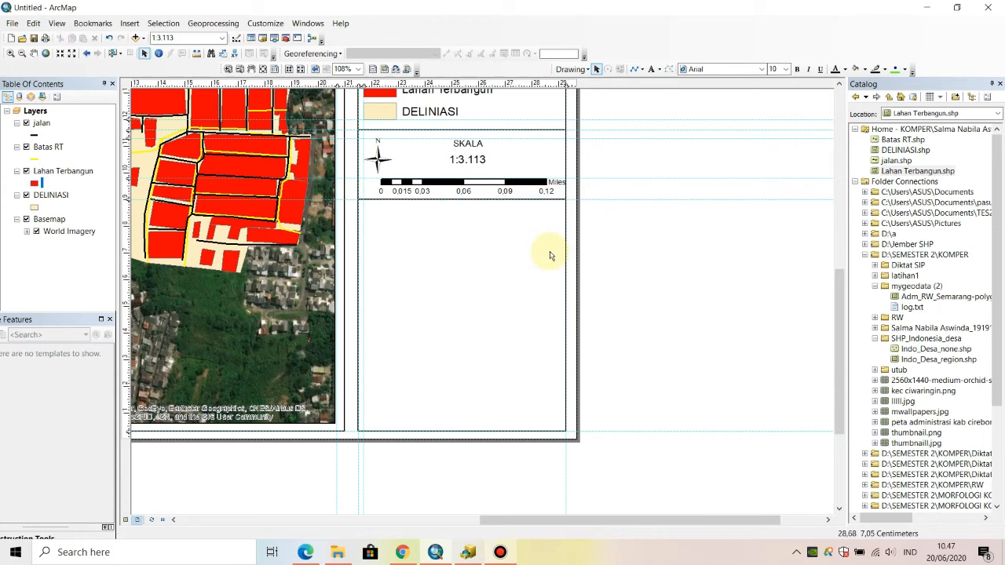
- Place a horizontal guide across the empty part of the side panel, a little above midway between the divider and the panel's lower edge
{"action": "left_click", "coordinate": [127, 253]}
{"action": "left_click_drag", "start_coordinate": [127, 253], "coordinate": [131, 296]}
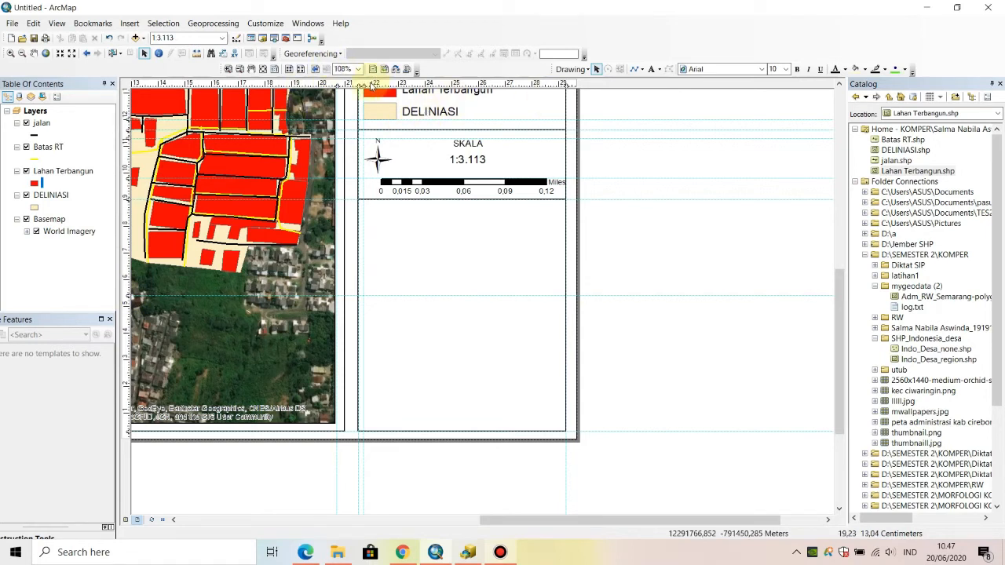
- Place vertical guides just inside the side panel's left and right edges and a horizontal guide just below the divider under the scale bar
{"action": "left_click", "coordinate": [555, 85]}
{"action": "left_click", "coordinate": [555, 84]}
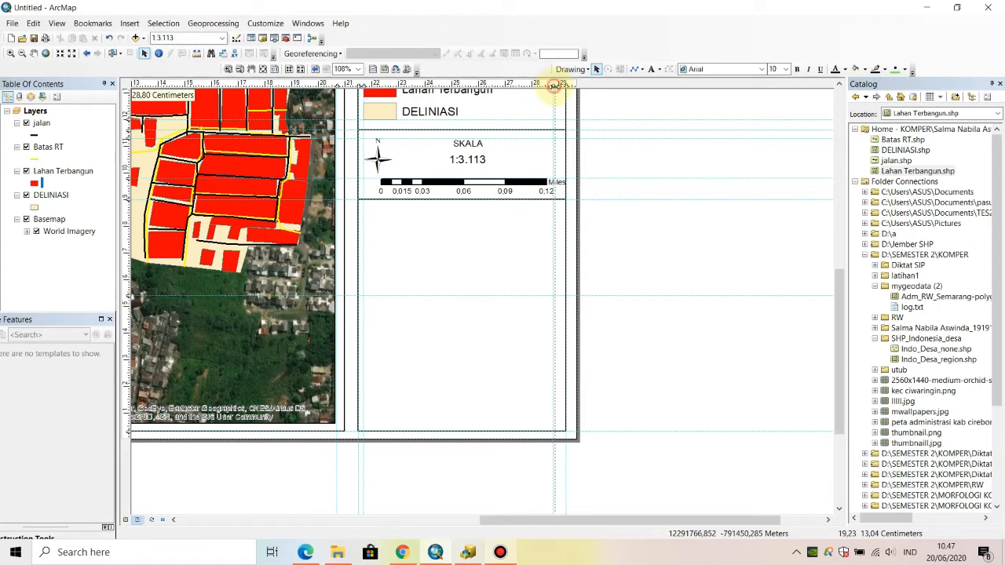
{"action": "left_click_drag", "start_coordinate": [560, 87], "coordinate": [560, 87]}
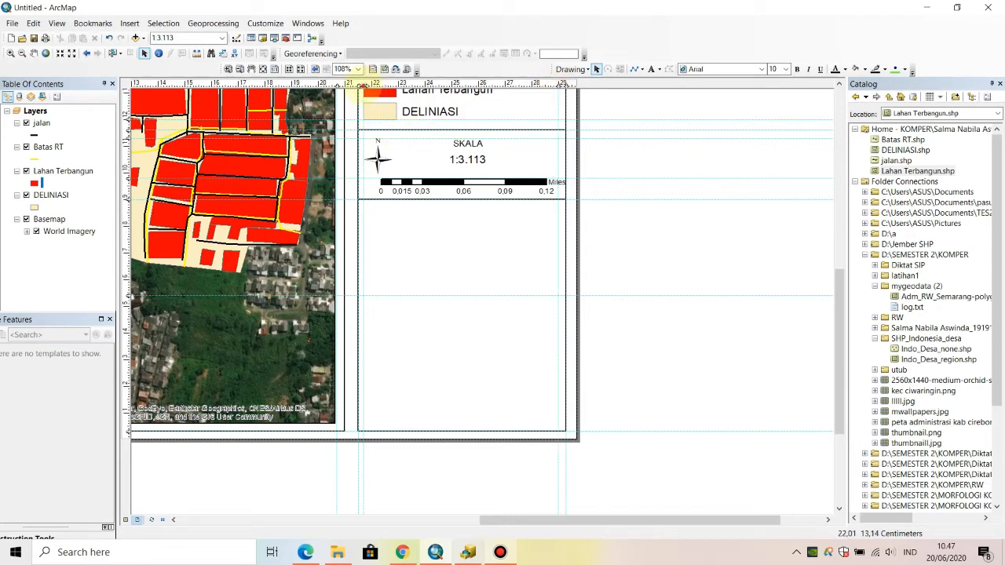
{"action": "left_click_drag", "start_coordinate": [363, 86], "coordinate": [370, 85]}
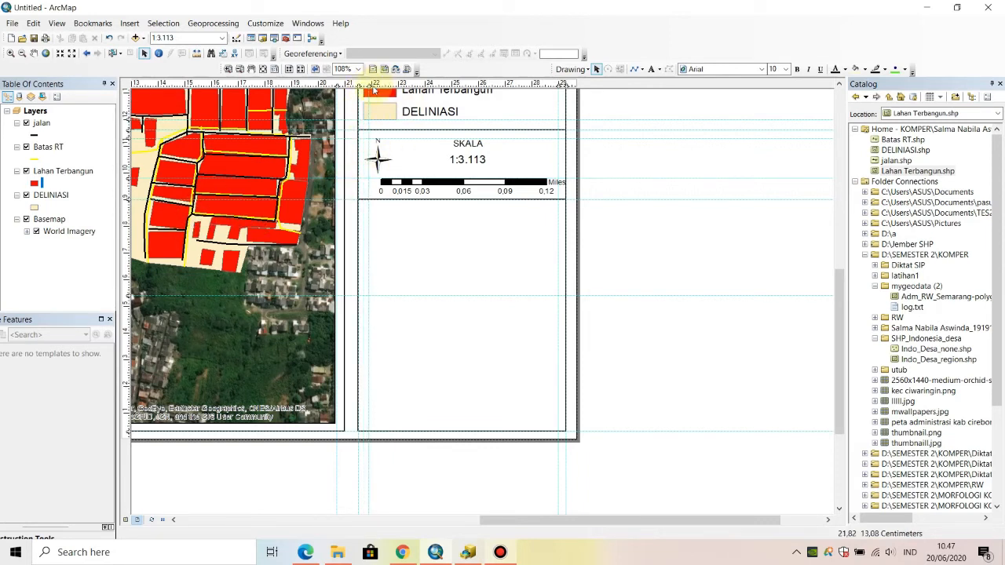
{"action": "left_click_drag", "start_coordinate": [369, 85], "coordinate": [365, 86]}
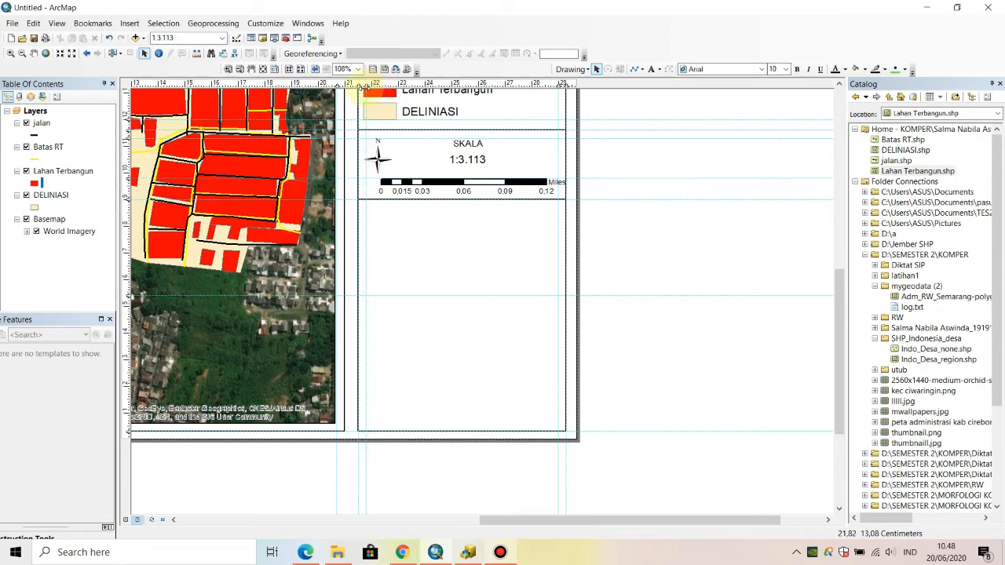
{"action": "left_click", "coordinate": [125, 209]}
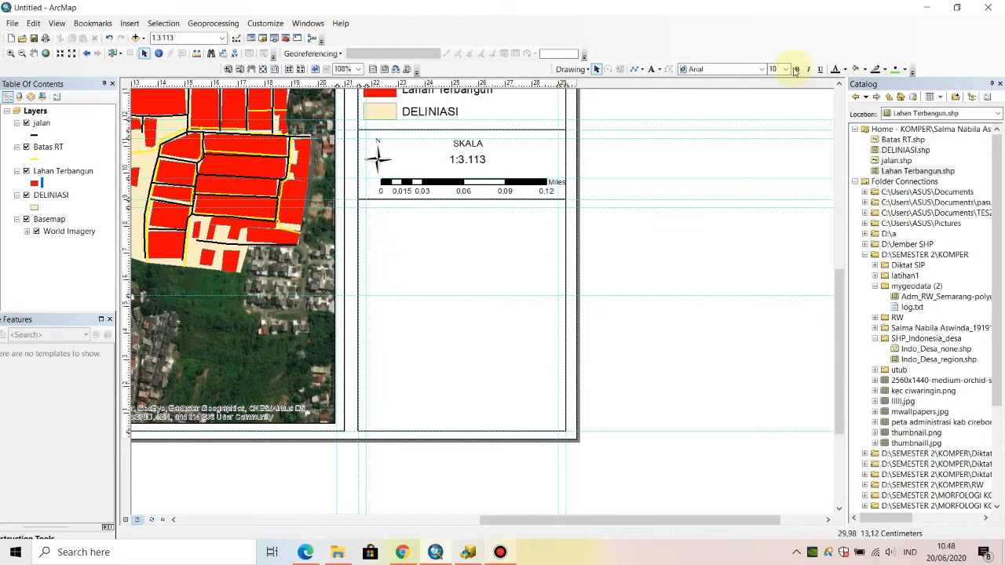
- Add a horizontal guide just above the mid-panel one and draw a rectangle filling the area between the inset guides below the divider
{"action": "left_click", "coordinate": [642, 69]}
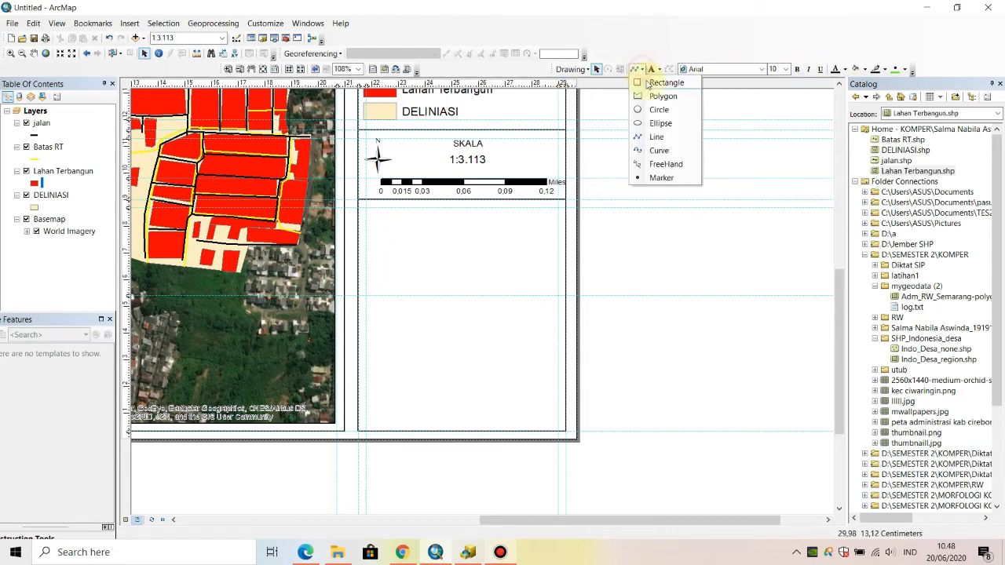
{"action": "left_click", "coordinate": [664, 82]}
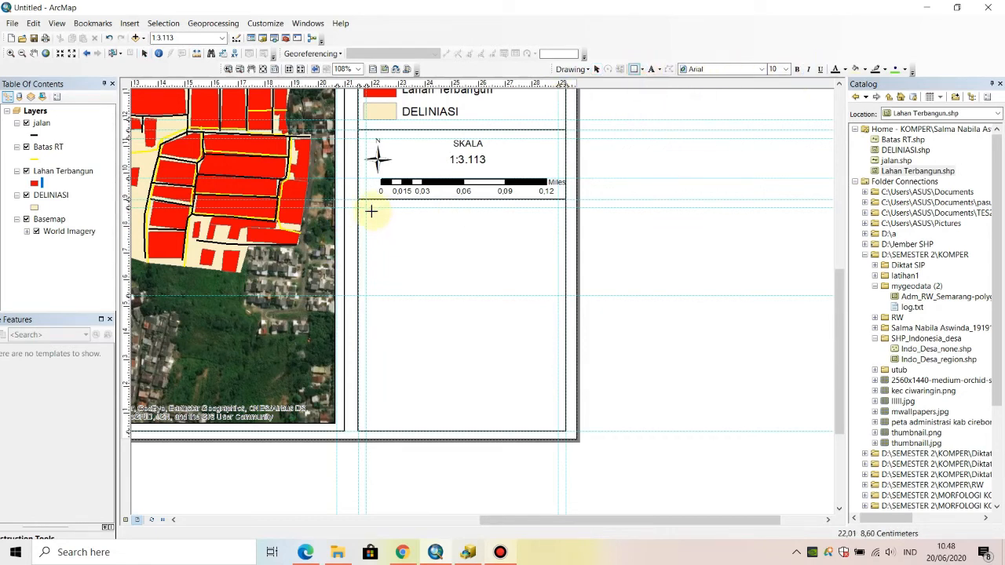
{"action": "left_click", "coordinate": [128, 291]}
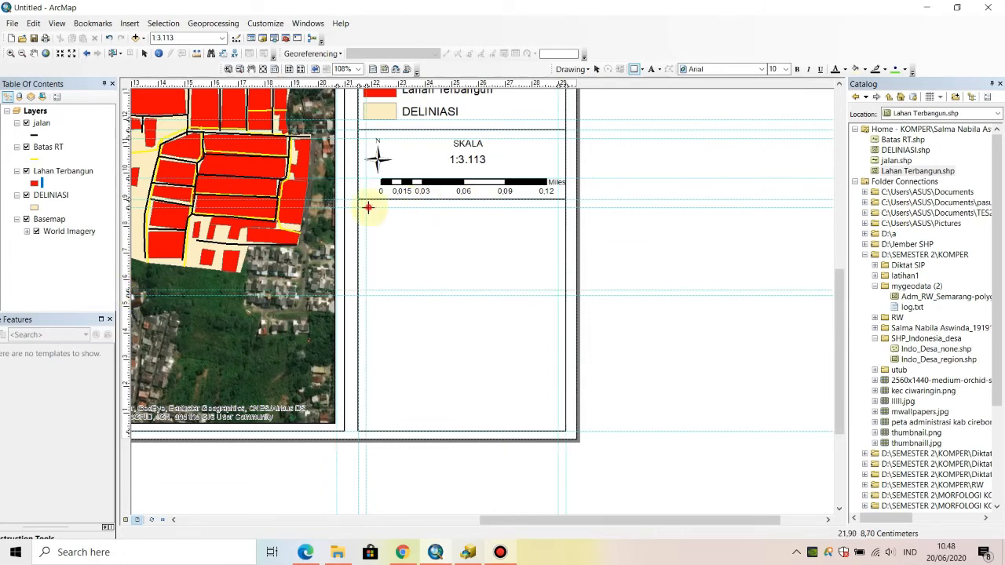
{"action": "left_click_drag", "start_coordinate": [368, 207], "coordinate": [558, 290]}
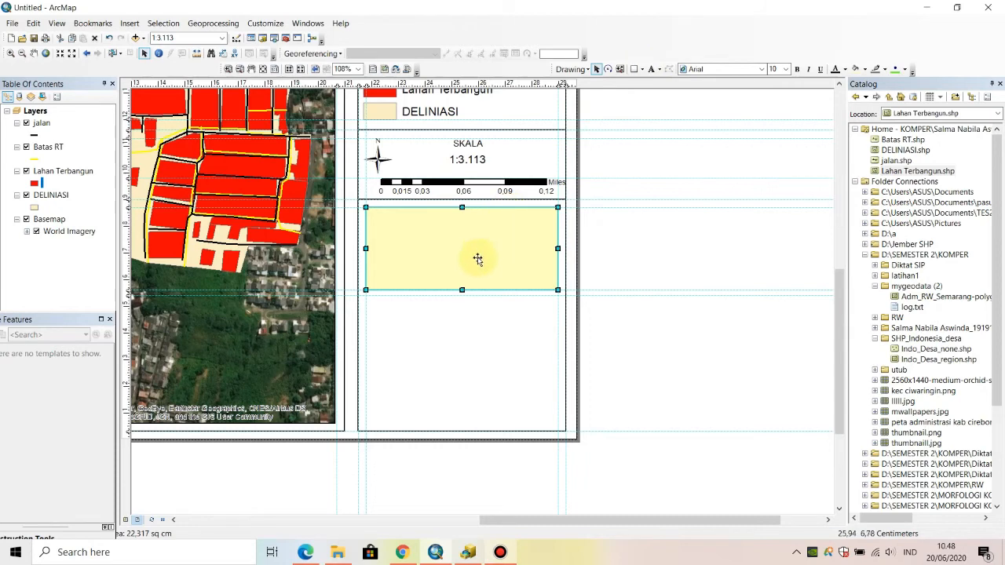
- Set the new rectangle's fill color to No Color
{"action": "right_click", "coordinate": [478, 259]}
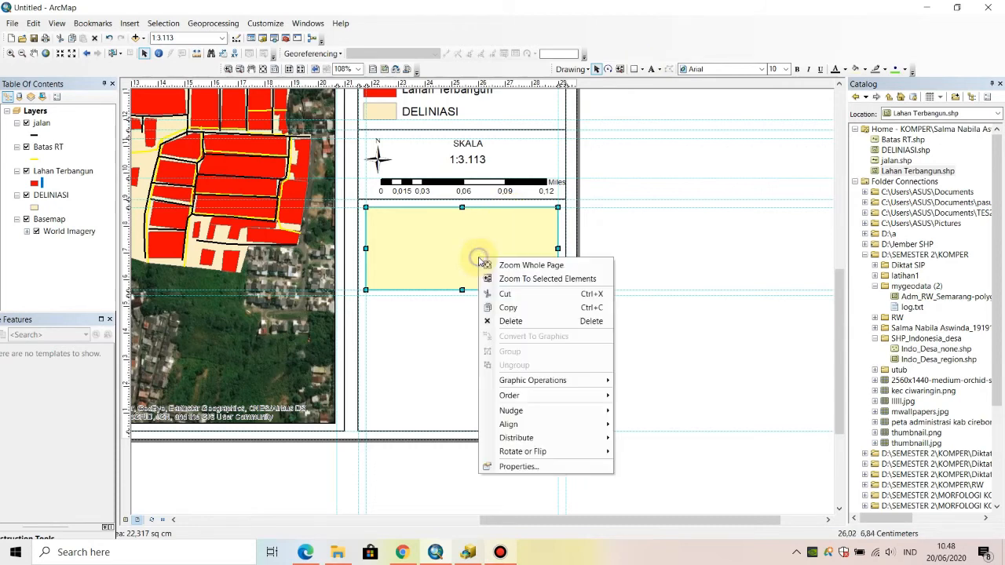
{"action": "left_click", "coordinate": [525, 470]}
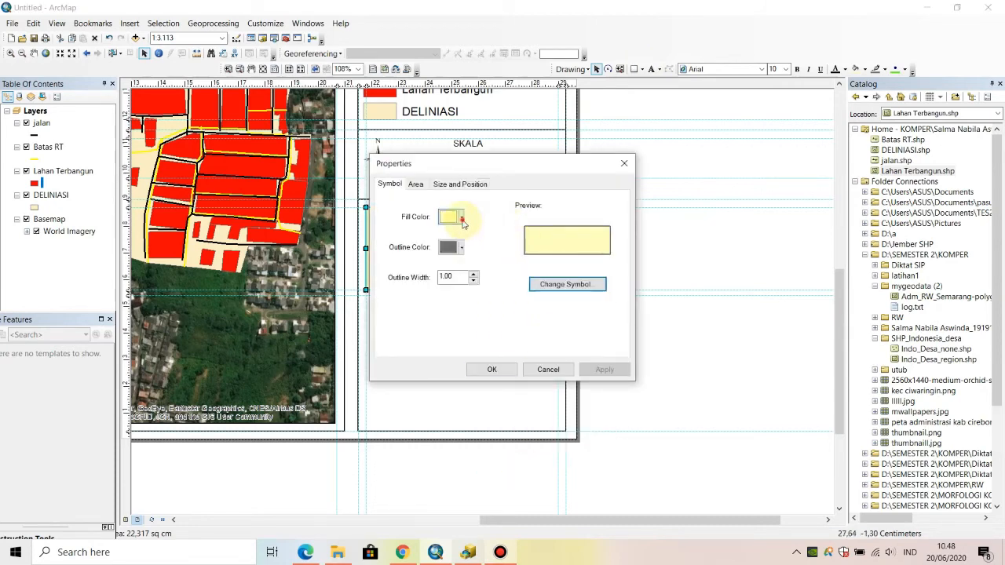
{"action": "left_click", "coordinate": [462, 217]}
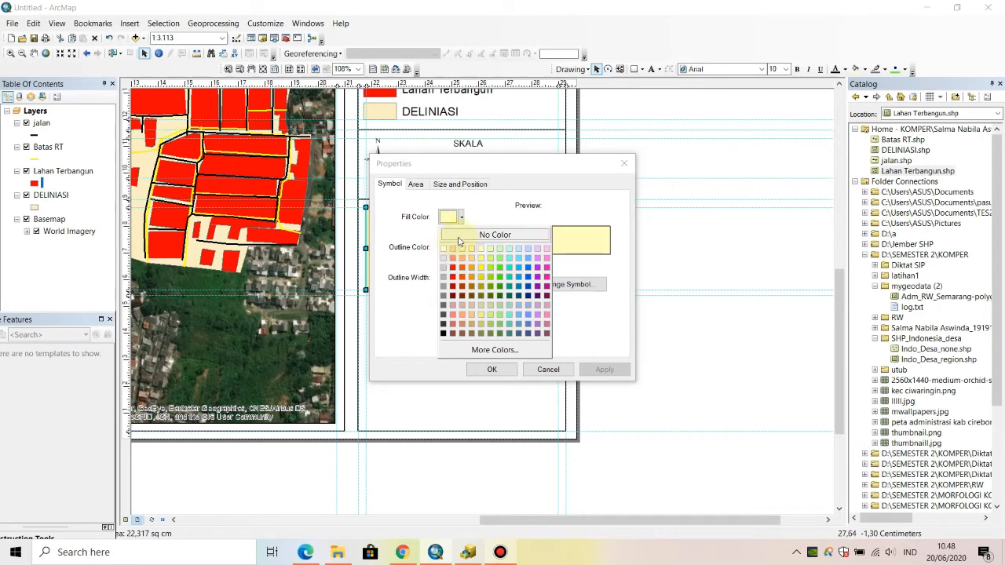
{"action": "left_click", "coordinate": [464, 235]}
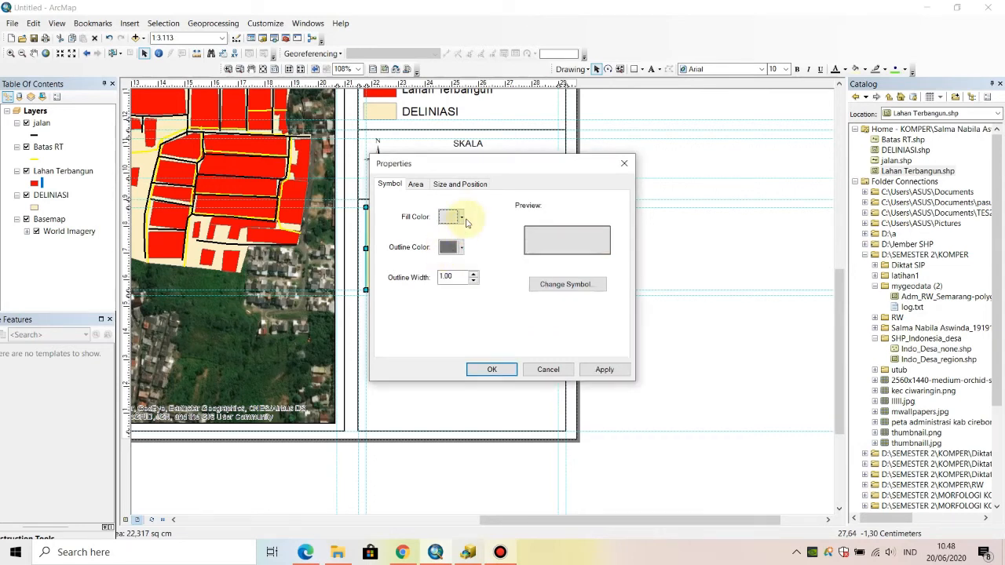
{"action": "left_click", "coordinate": [465, 218]}
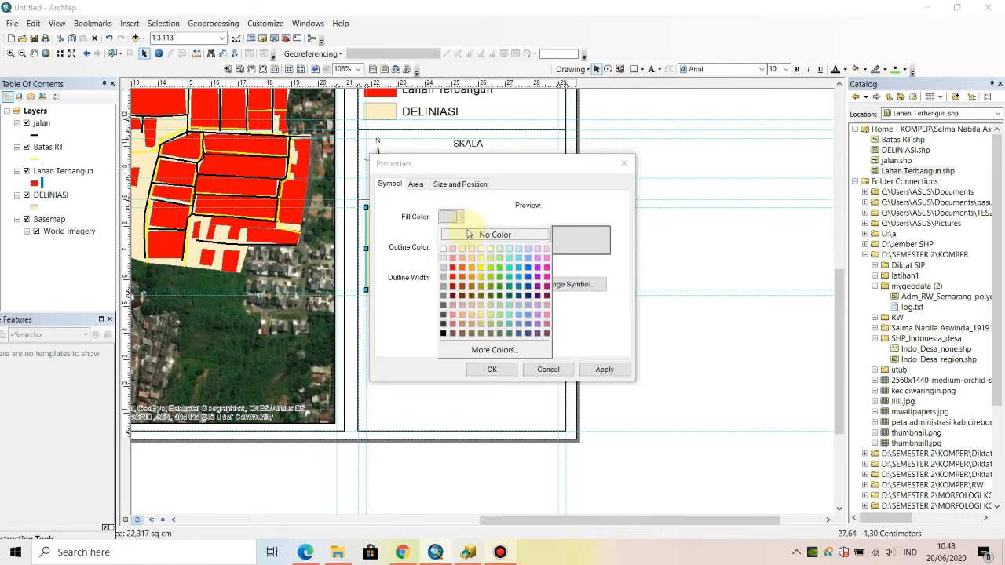
{"action": "left_click", "coordinate": [467, 235]}
{"action": "left_click", "coordinate": [490, 370]}
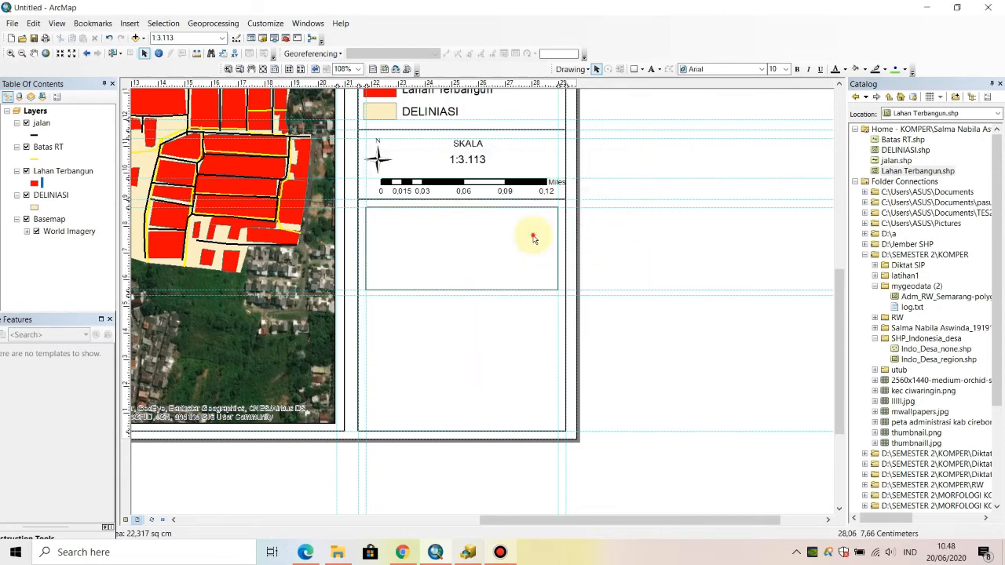
- Insert a new data frame and align its upper-right corner with the empty rectangle's upper-right corner
{"action": "left_click", "coordinate": [128, 24]}
{"action": "left_click", "coordinate": [129, 25]}
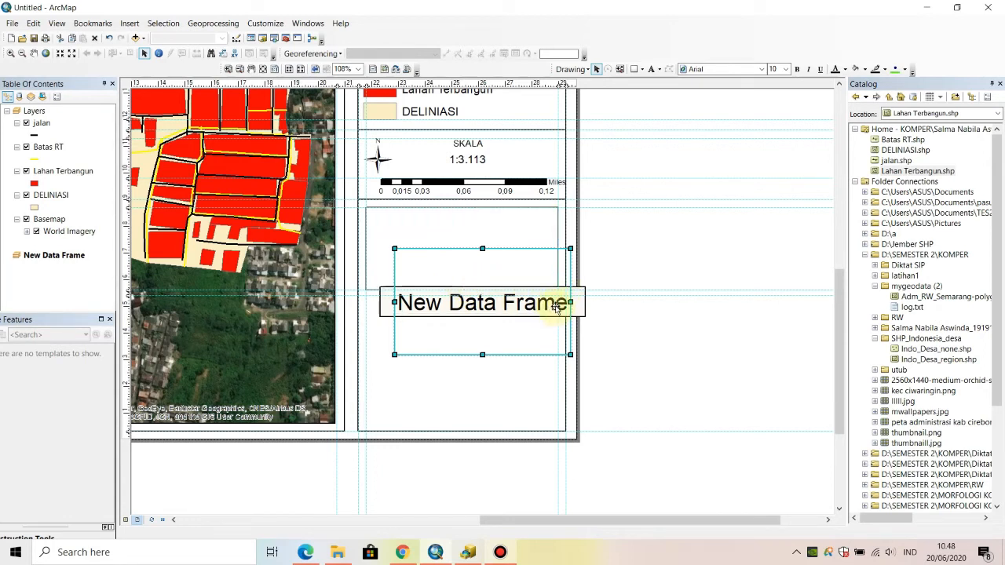
{"action": "left_click_drag", "start_coordinate": [556, 306], "coordinate": [556, 305]}
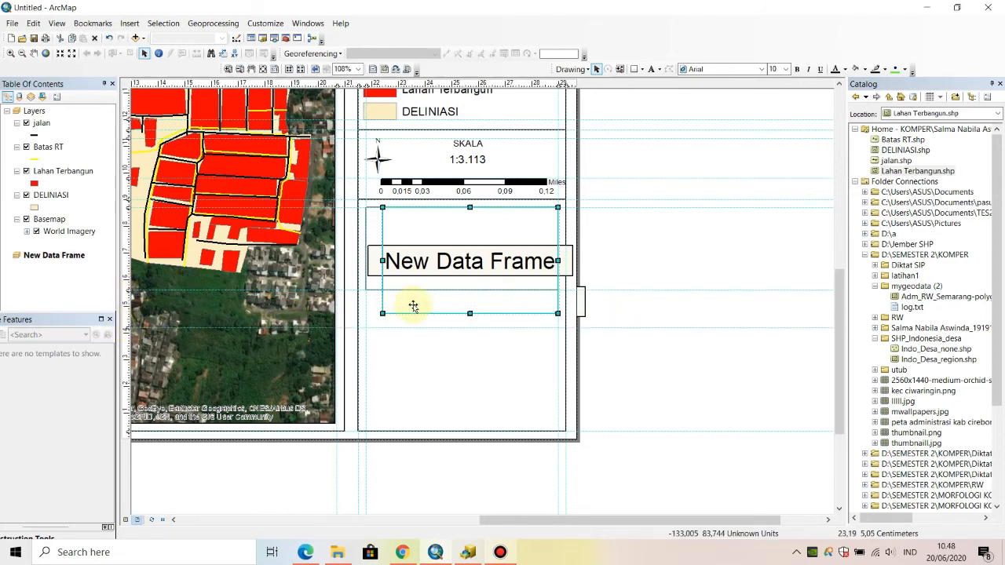
- Extend the rectangle down to the next horizontal guide below the data frame and add a vertical guide just inside its left edge
{"action": "left_click", "coordinate": [529, 231]}
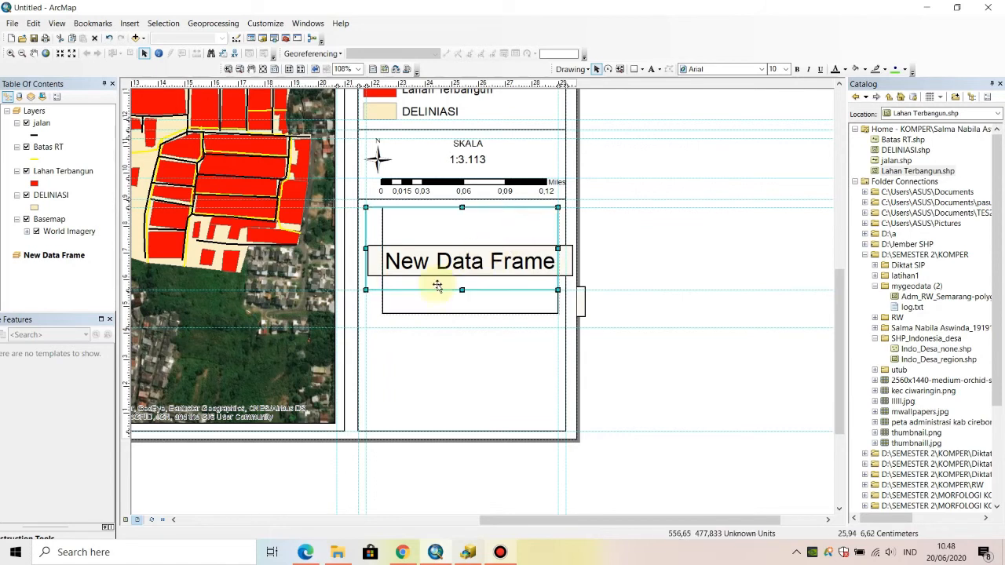
{"action": "left_click_drag", "start_coordinate": [463, 289], "coordinate": [461, 327]}
{"action": "left_click", "coordinate": [485, 269]}
{"action": "left_click", "coordinate": [485, 268]}
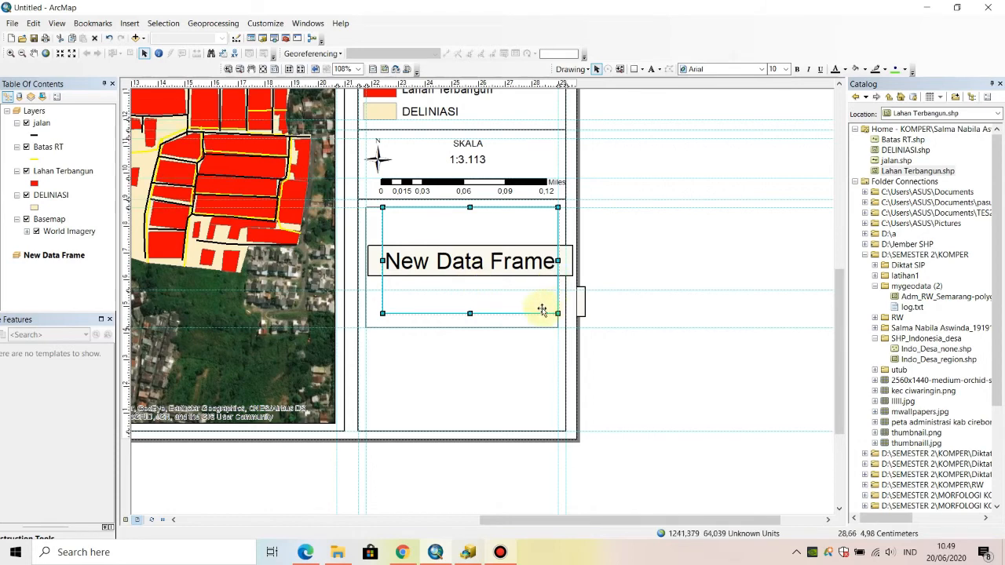
{"action": "left_click", "coordinate": [380, 84]}
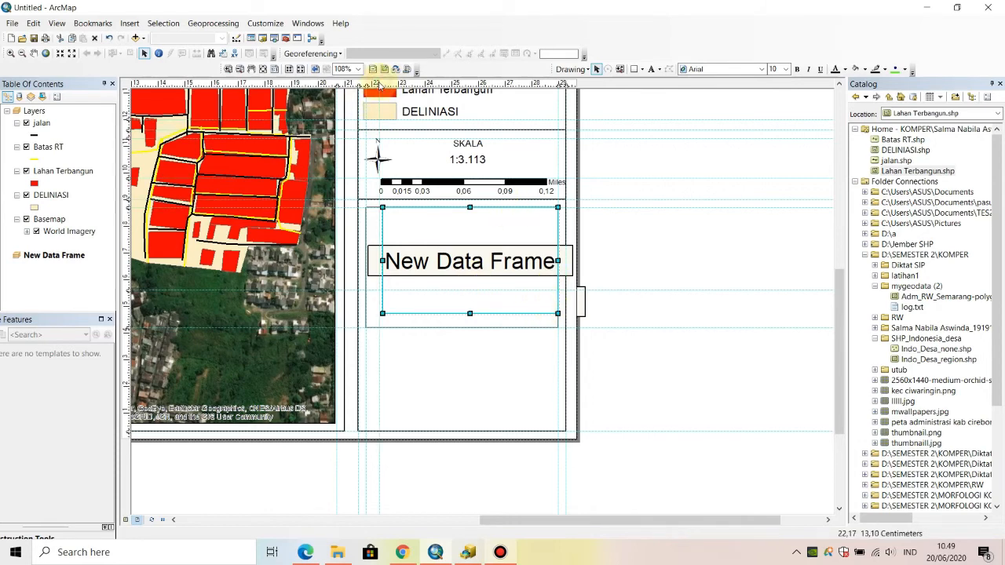
{"action": "left_click", "coordinate": [500, 552]}
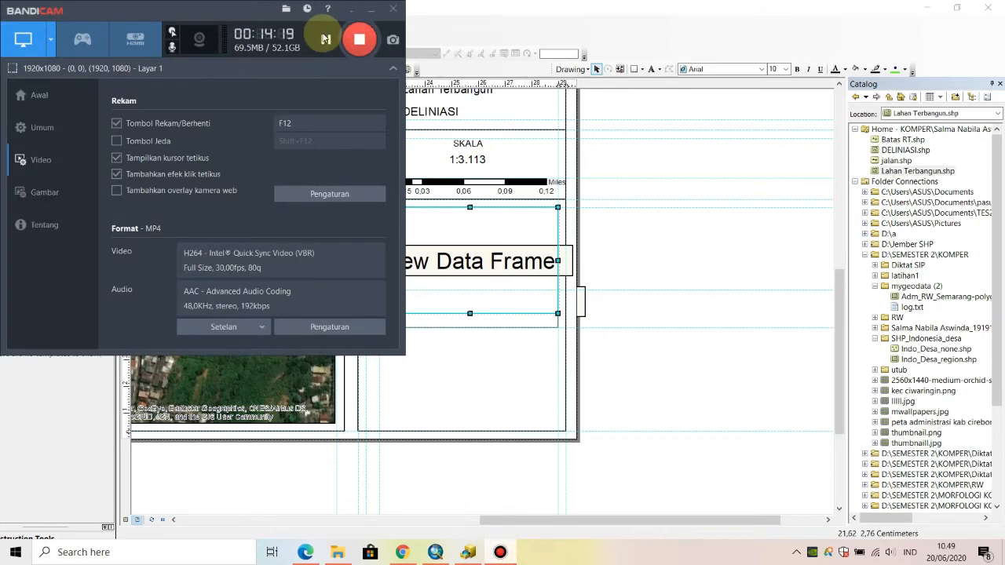
{"action": "left_click", "coordinate": [359, 40]}
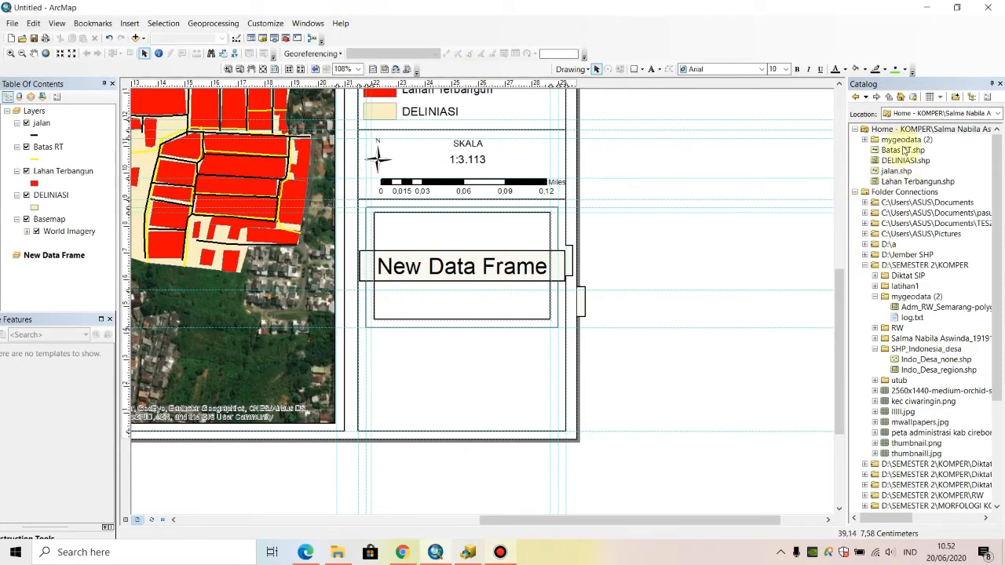
- Add Adm_RW_Semarang-polygon.shp from the mygeodata (2) folder and DELINIASI.shp to the new data frame
{"action": "left_click", "coordinate": [865, 140]}
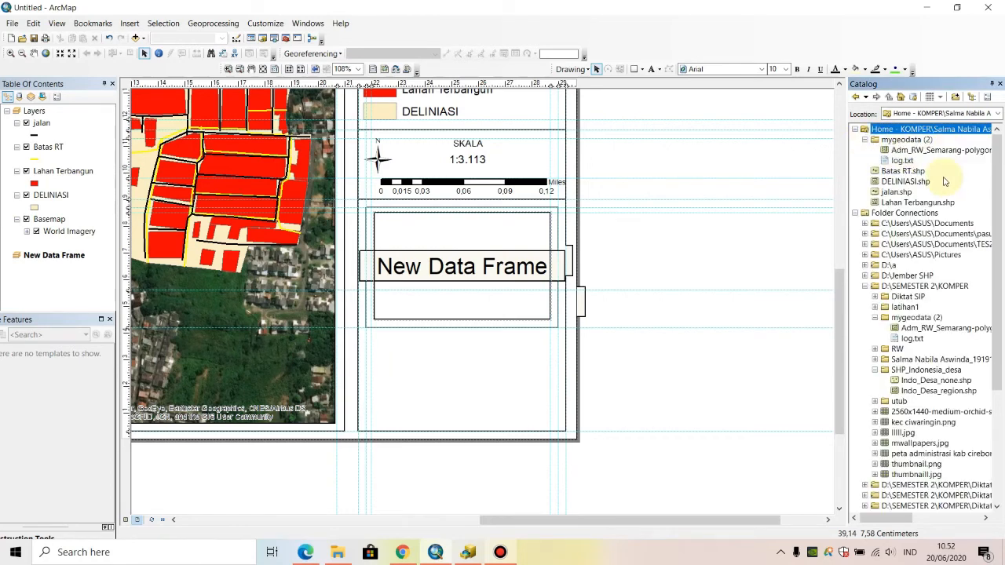
{"action": "left_click", "coordinate": [952, 150]}
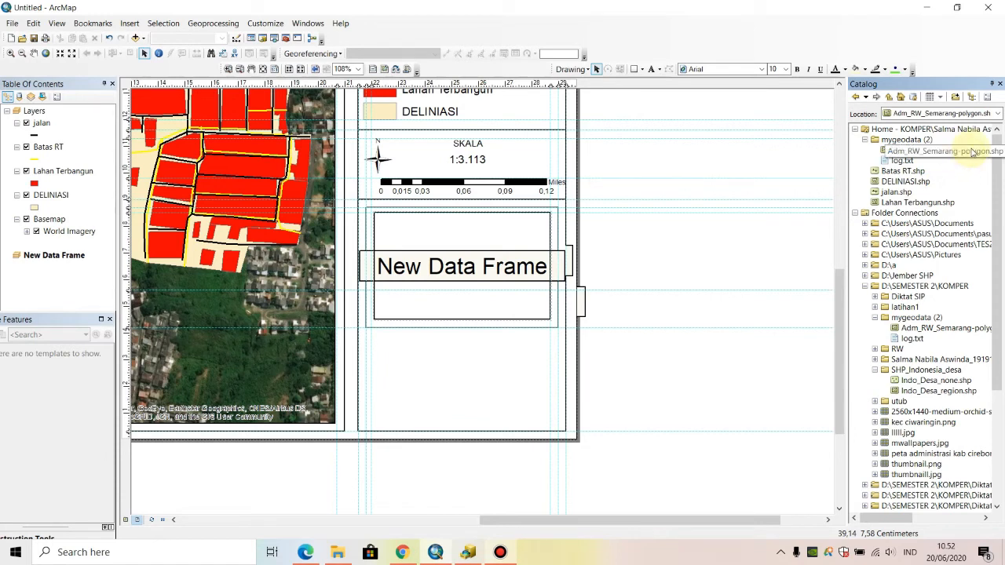
{"action": "left_click_drag", "start_coordinate": [972, 152], "coordinate": [526, 247]}
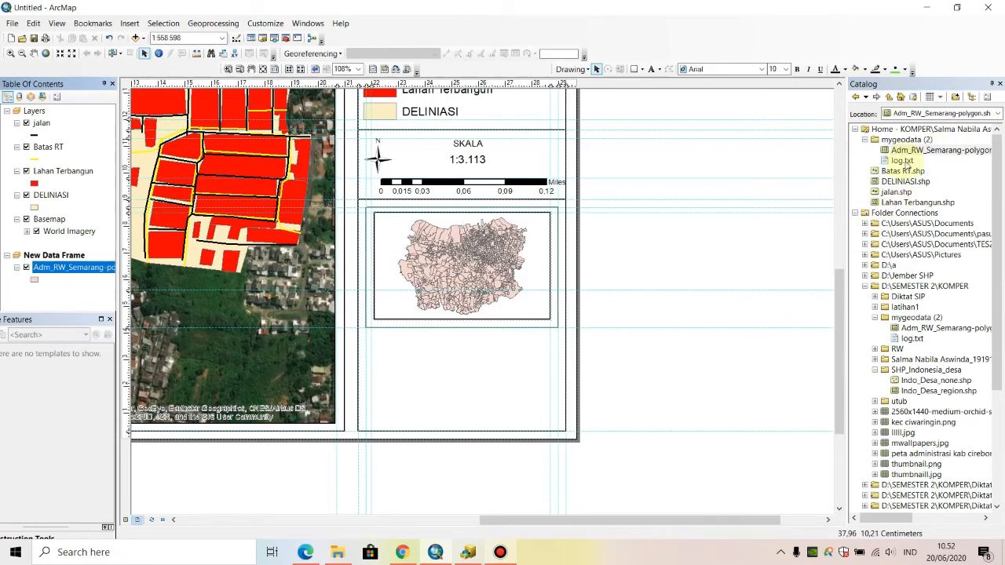
{"action": "left_click", "coordinate": [902, 181]}
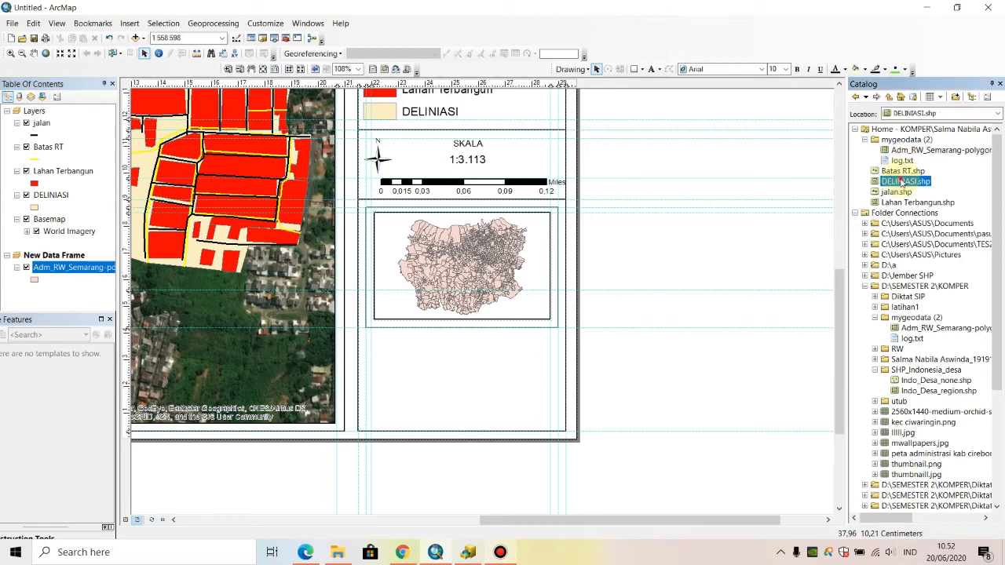
{"action": "left_click_drag", "start_coordinate": [901, 180], "coordinate": [512, 258]}
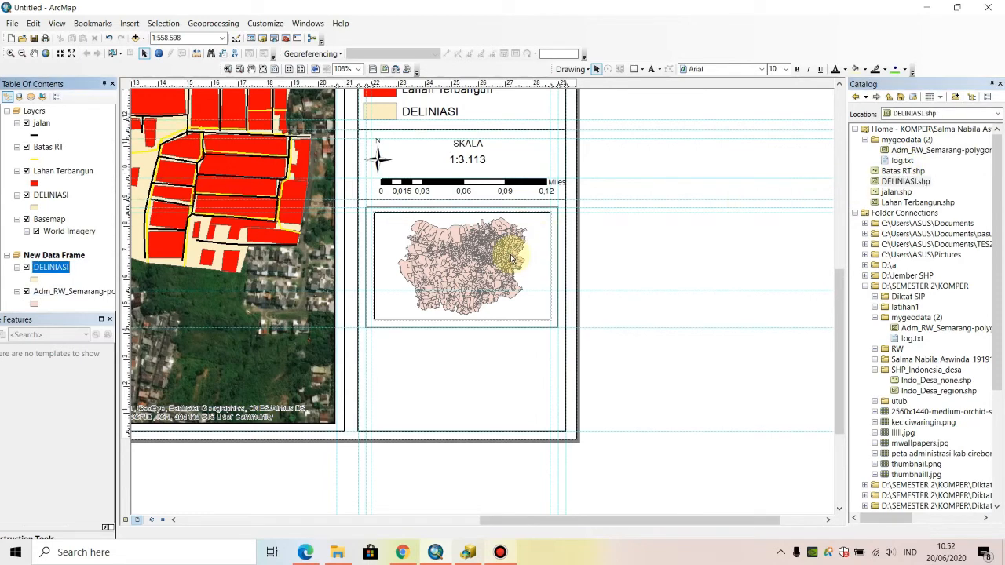
- Zoom the new data frame to the extent of its DELINIASI layer
{"action": "right_click", "coordinate": [66, 267]}
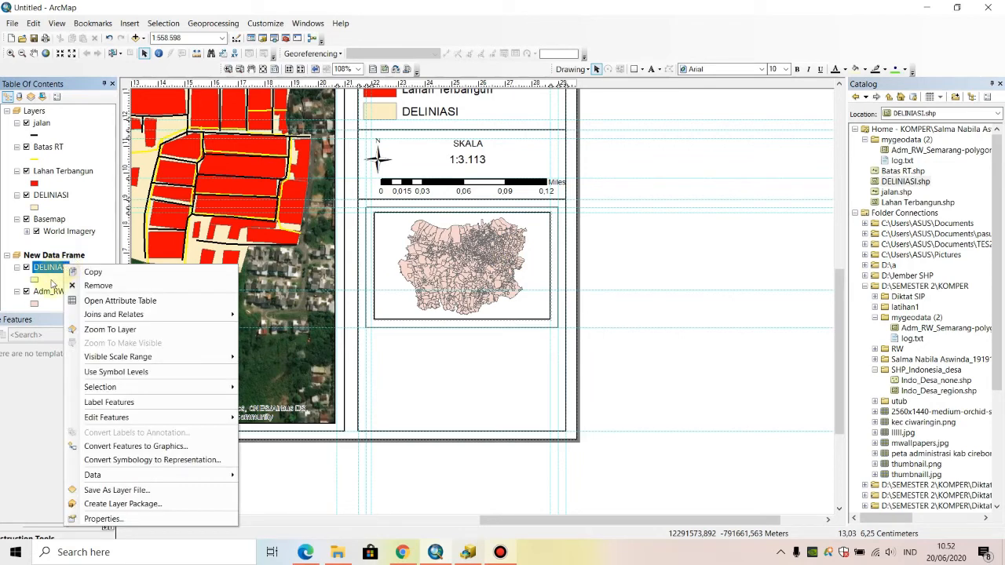
{"action": "left_click", "coordinate": [47, 290]}
{"action": "right_click", "coordinate": [47, 291]}
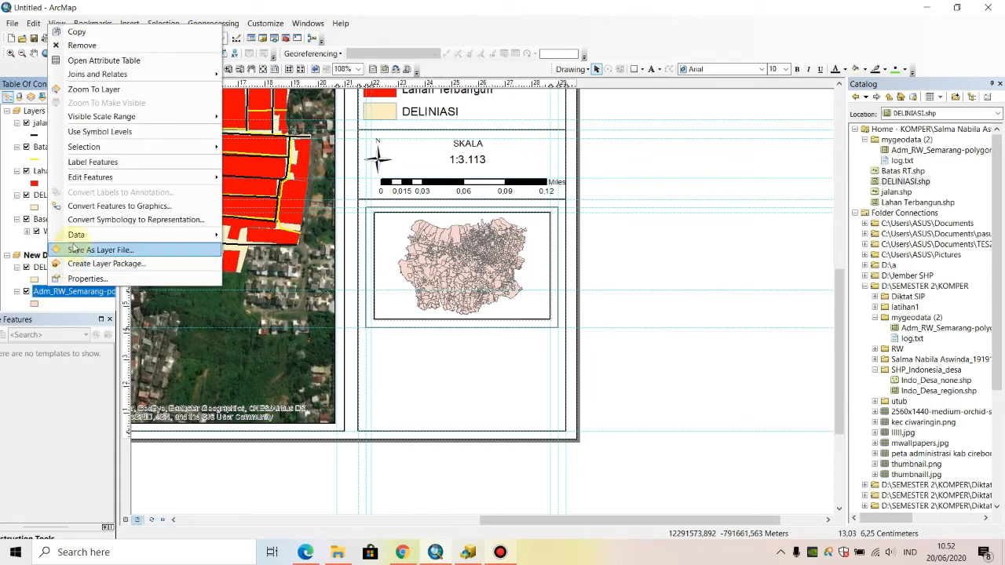
{"action": "left_click", "coordinate": [92, 88]}
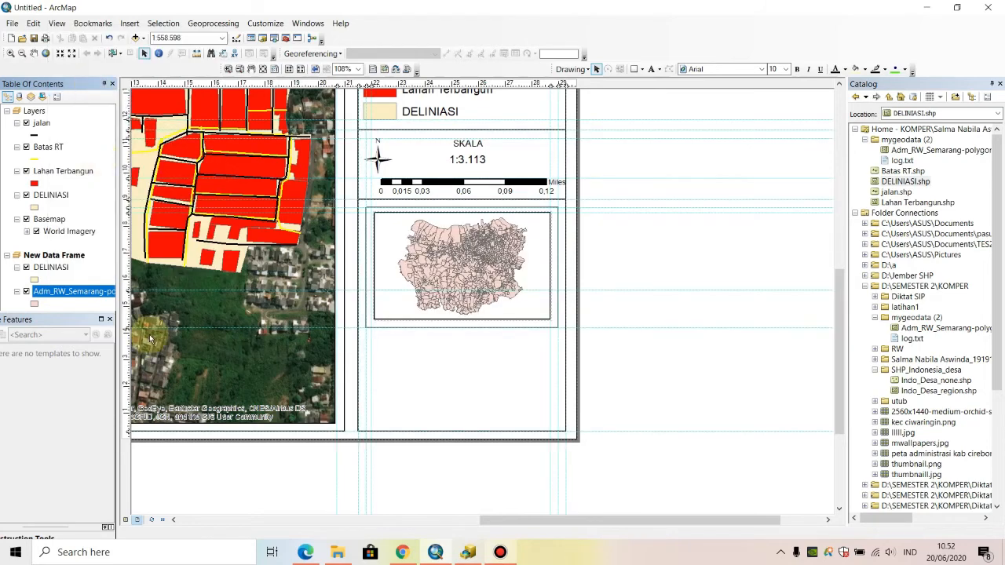
{"action": "right_click", "coordinate": [51, 267]}
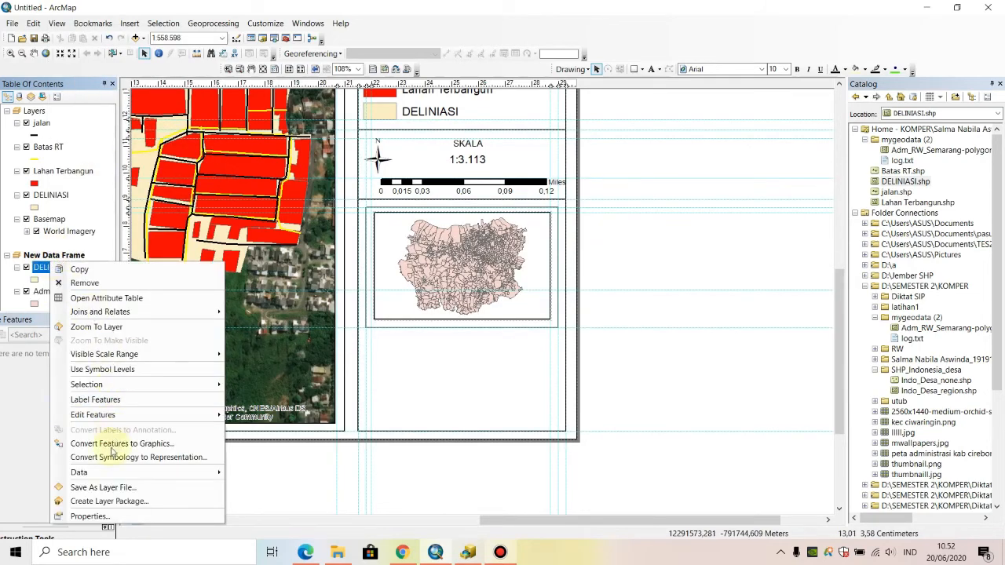
{"action": "left_click", "coordinate": [88, 326]}
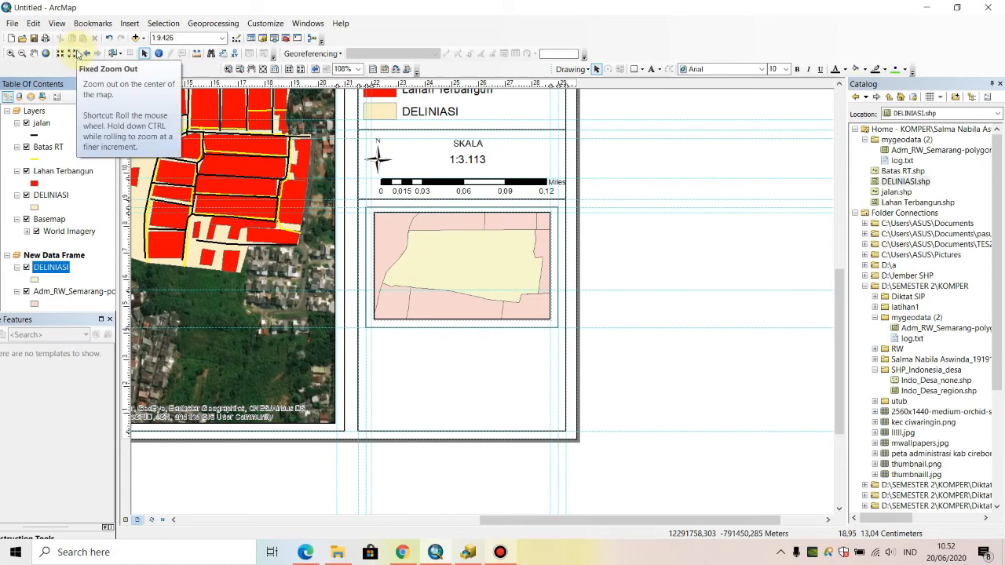
- Zoom the inset map out in fixed increments to a scale of 1:15.000 so the surrounding RW boundaries show
{"action": "left_click", "coordinate": [455, 278]}
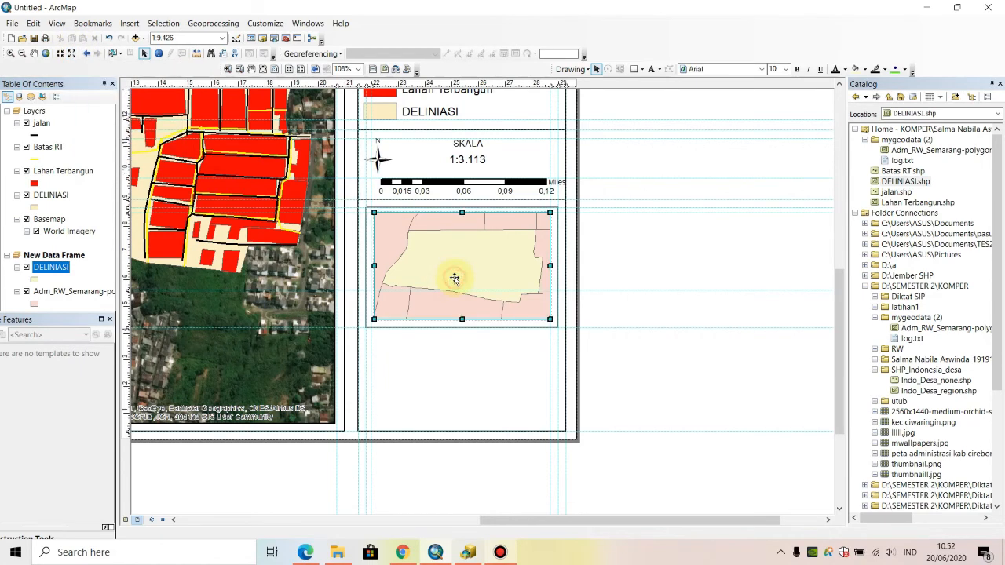
{"action": "left_click", "coordinate": [71, 53]}
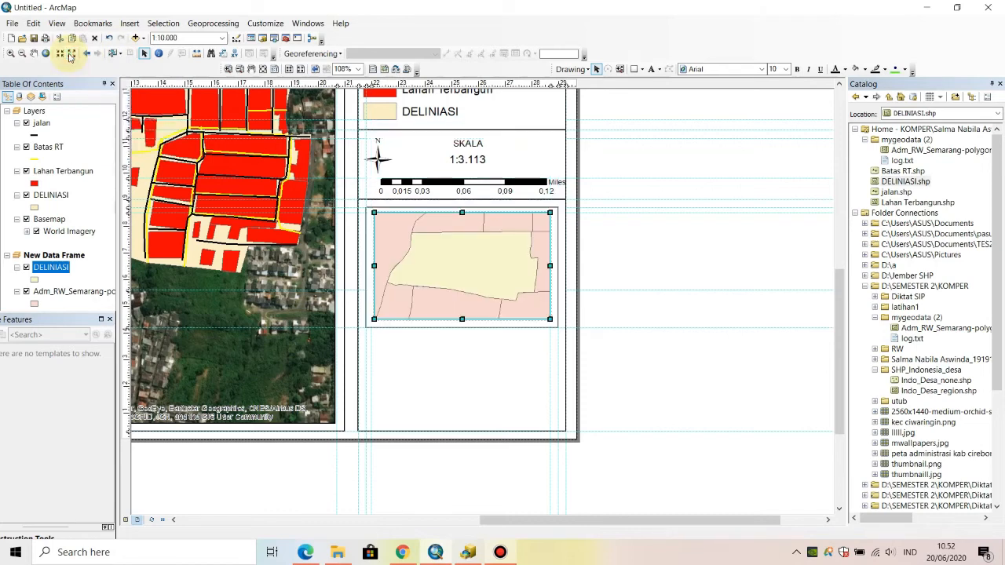
{"action": "left_click", "coordinate": [71, 55]}
{"action": "left_click", "coordinate": [71, 54]}
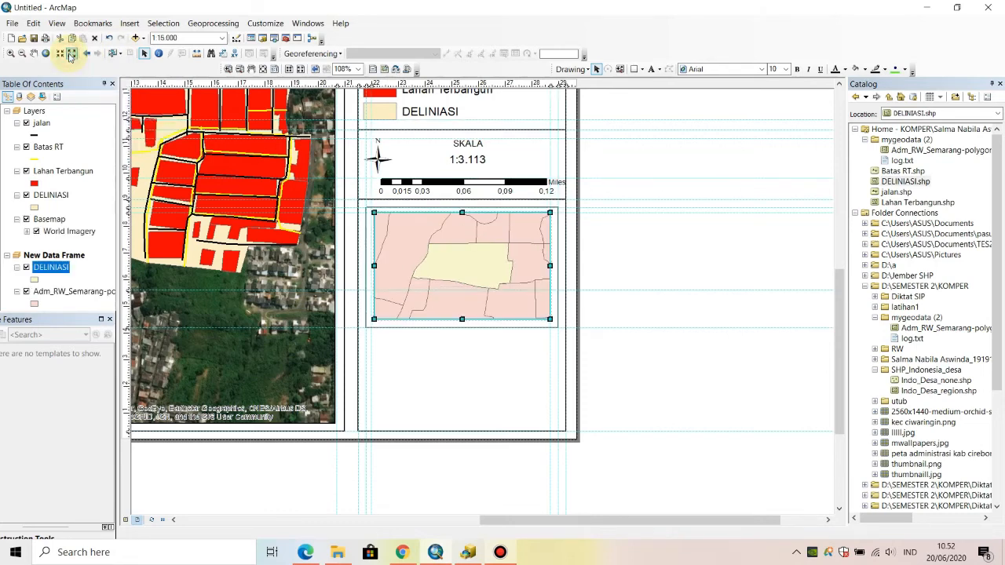
- Zoom the inset map out in fixed increments to 1:30.000 and pan it to reposition the DELINIASI area among the surrounding RW boundaries
{"action": "left_click", "coordinate": [70, 53]}
{"action": "left_click", "coordinate": [70, 53]}
{"action": "left_click", "coordinate": [71, 53]}
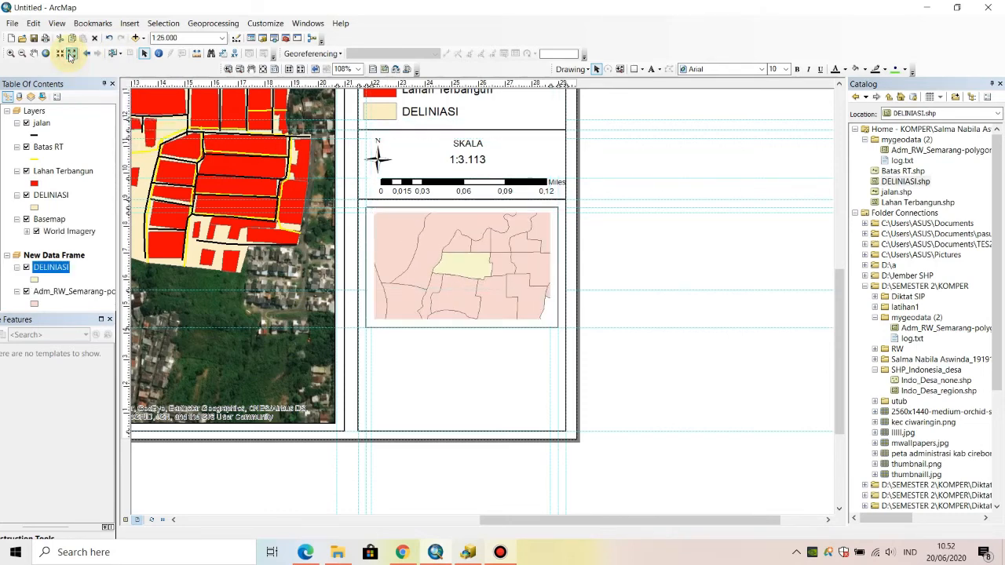
{"action": "left_click", "coordinate": [71, 53]}
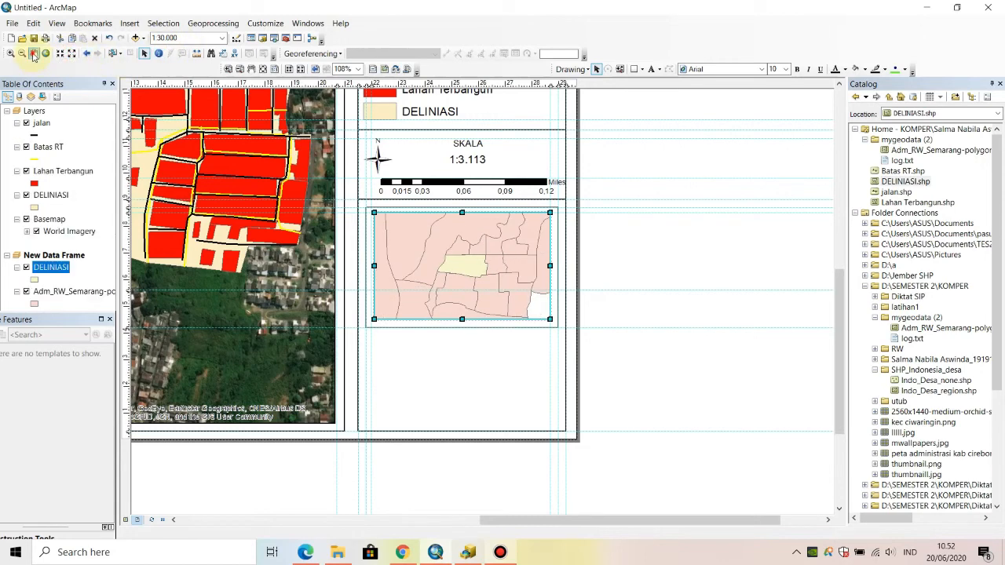
{"action": "left_click", "coordinate": [33, 53]}
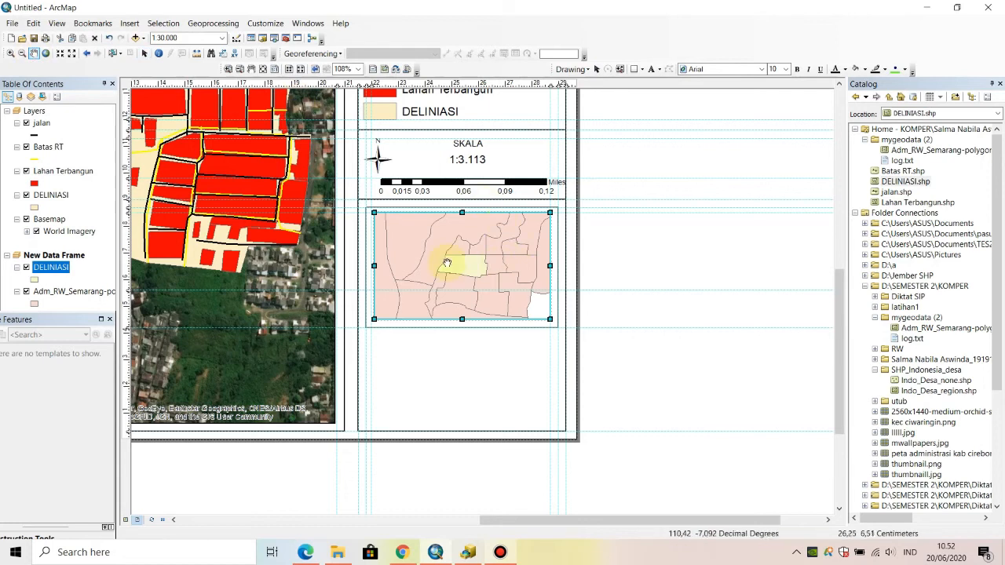
{"action": "left_click_drag", "start_coordinate": [444, 268], "coordinate": [481, 284]}
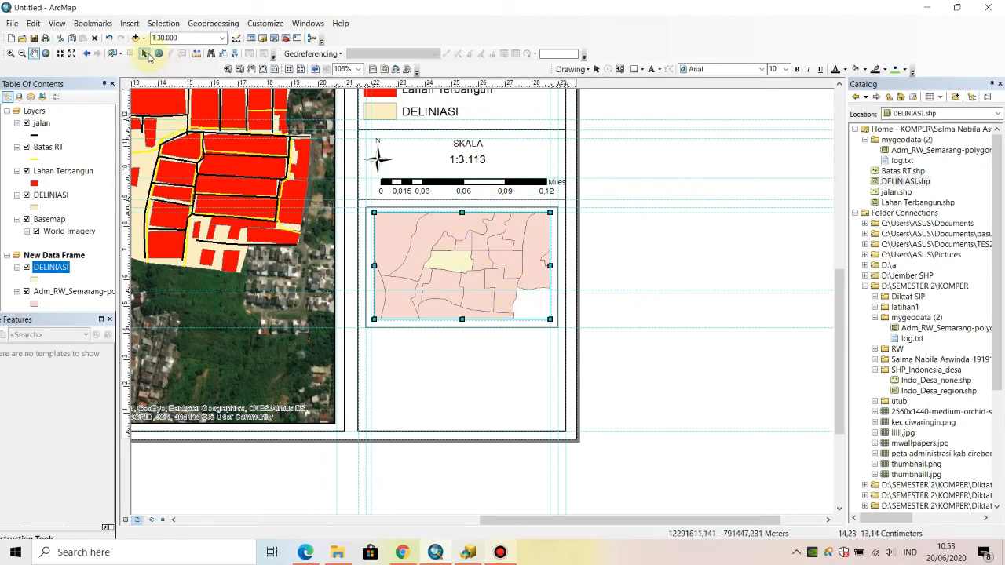
- Add a horizontal guide just below the lower edge of the rectangle framing the inset map
{"action": "left_click", "coordinate": [145, 54]}
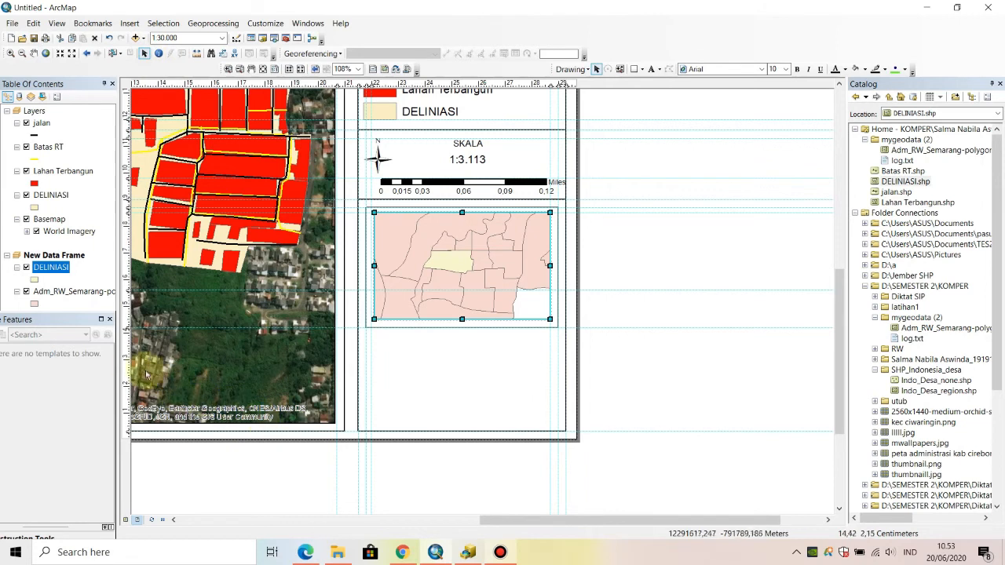
{"action": "left_click", "coordinate": [127, 349]}
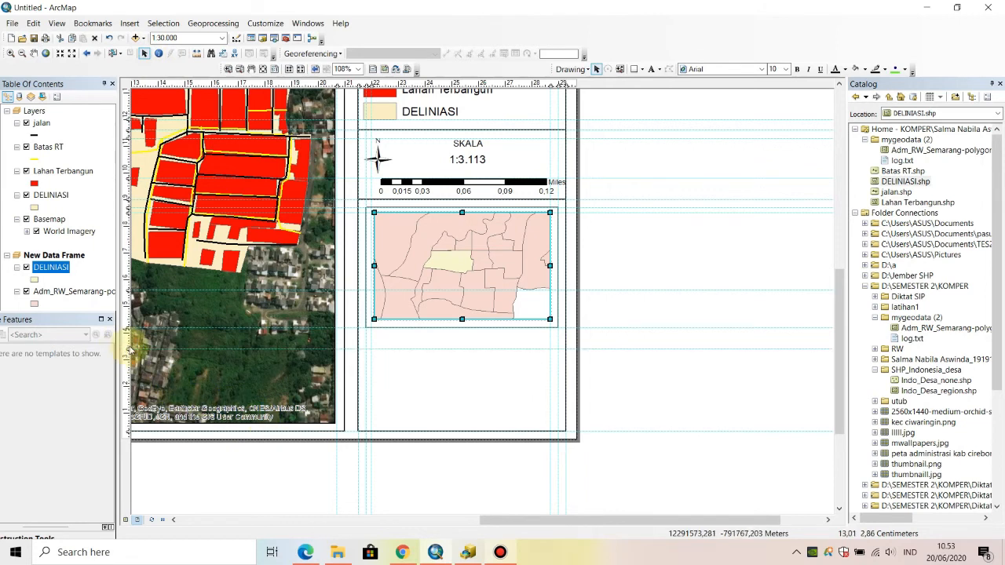
{"action": "left_click_drag", "start_coordinate": [127, 349], "coordinate": [136, 338]}
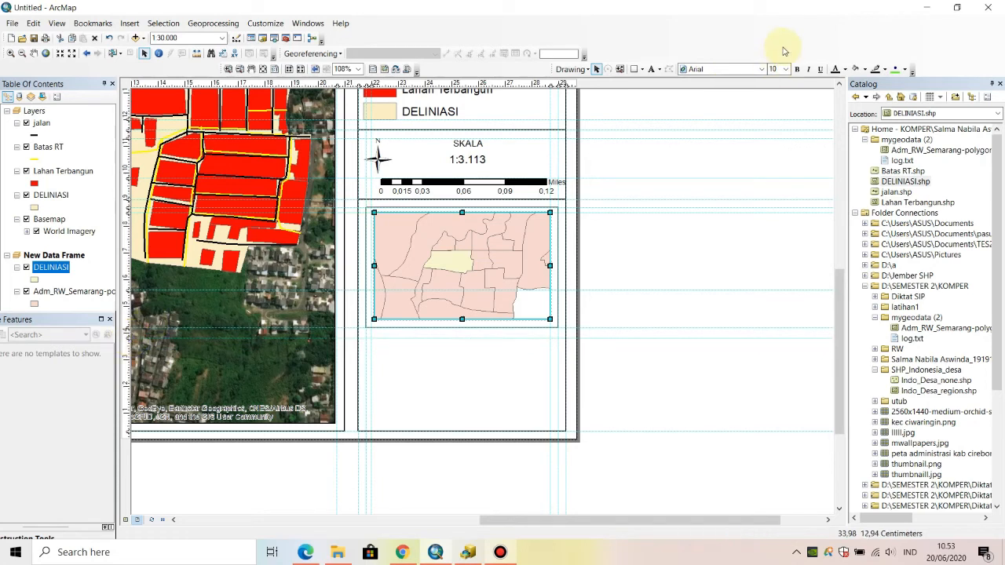
{"action": "left_click", "coordinate": [643, 71]}
{"action": "left_click", "coordinate": [644, 133]}
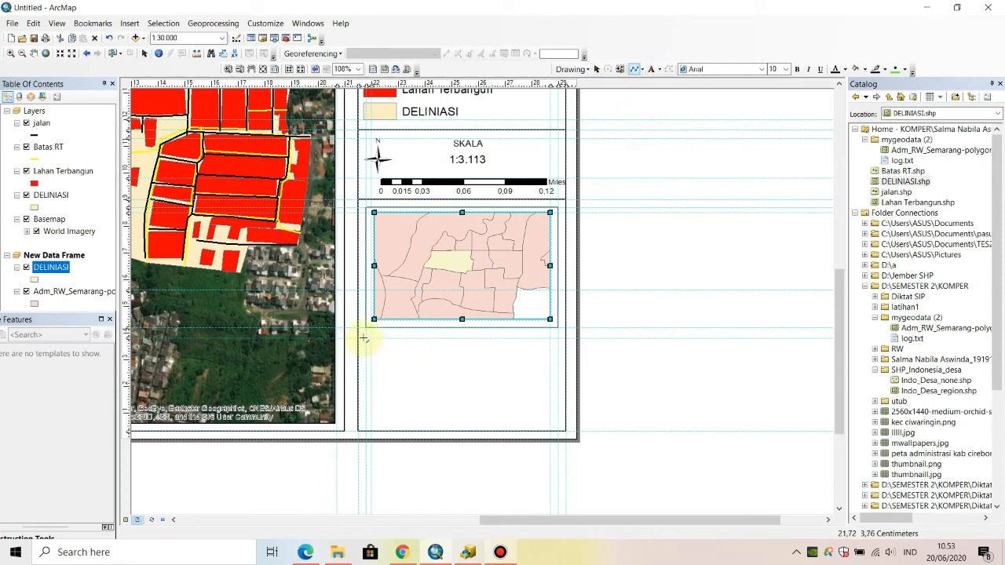
{"action": "left_click_drag", "start_coordinate": [359, 339], "coordinate": [558, 339]}
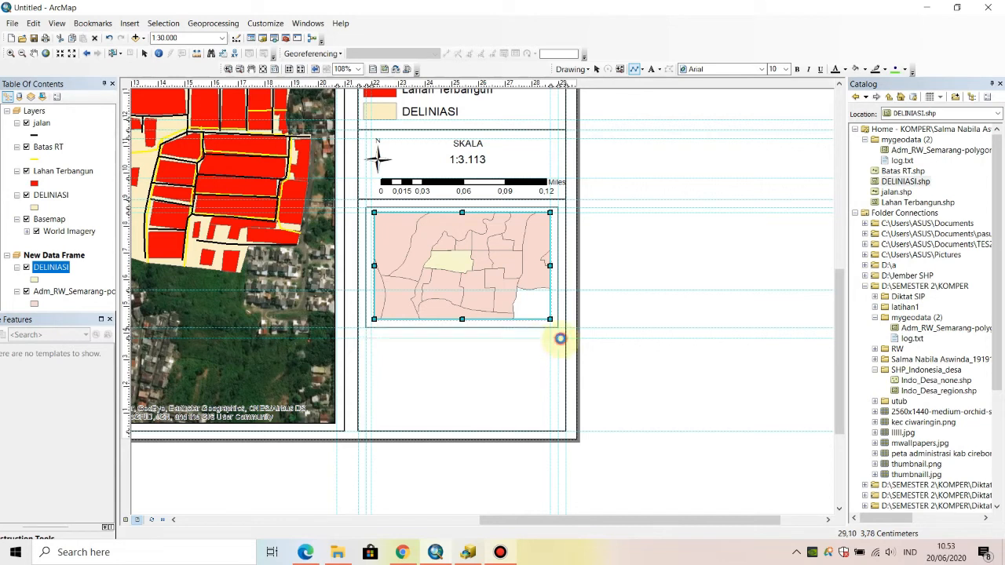
{"action": "left_click", "coordinate": [707, 273]}
{"action": "left_click", "coordinate": [536, 339]}
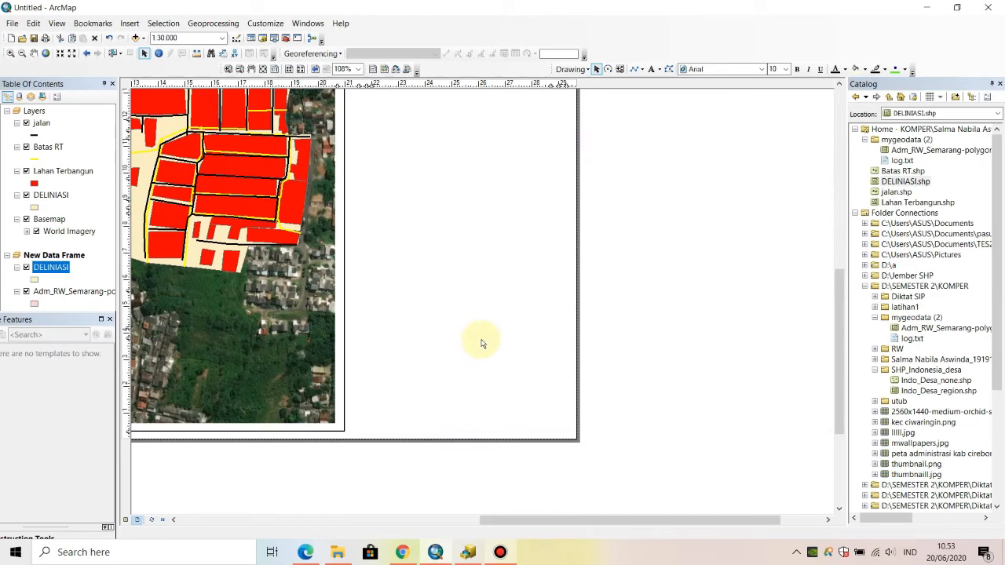
{"action": "left_click", "coordinate": [438, 314]}
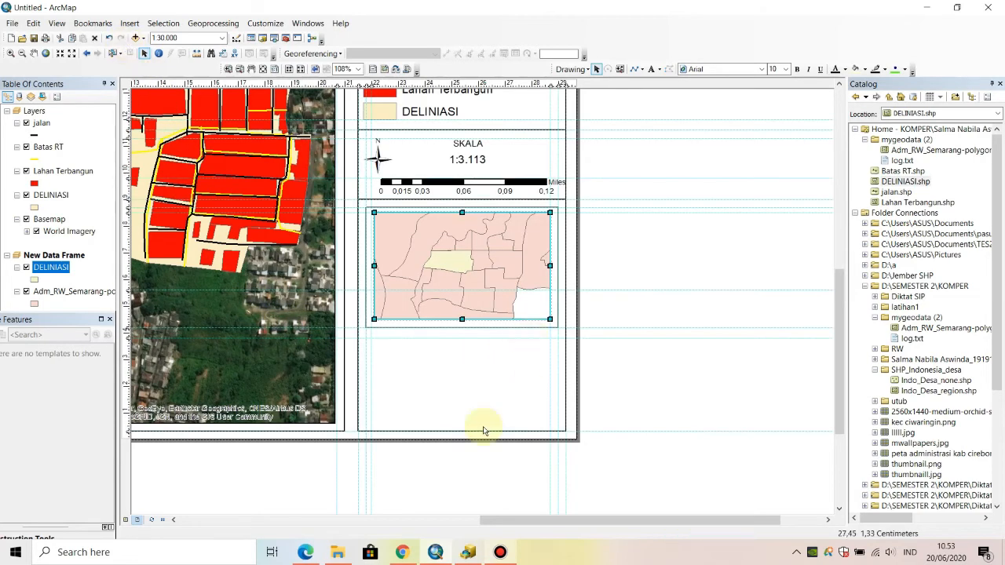
{"action": "left_click", "coordinate": [445, 386]}
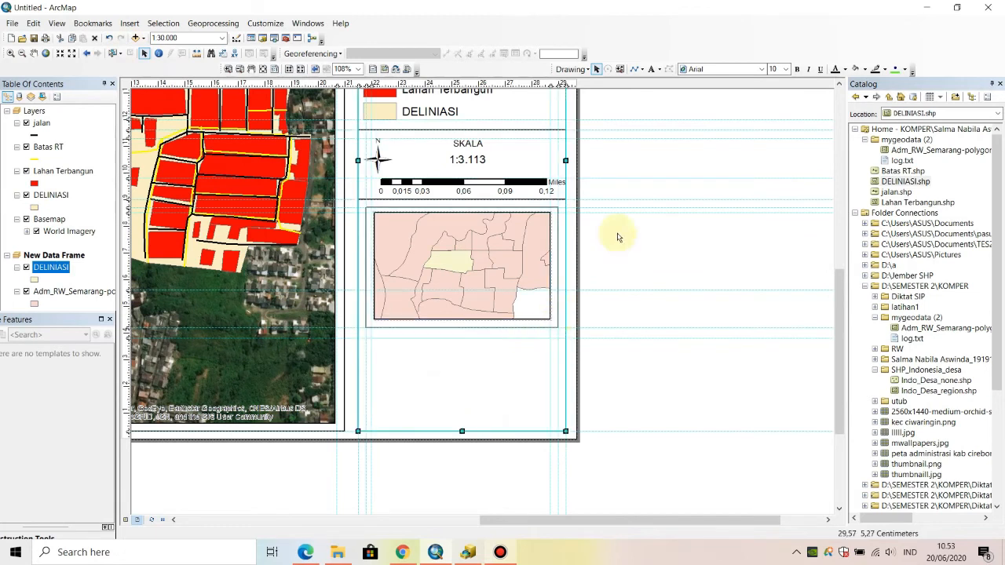
- Draw a horizontal dividing line along the guide below the inset frame, spanning the side panel from edge to edge
{"action": "left_click", "coordinate": [633, 70]}
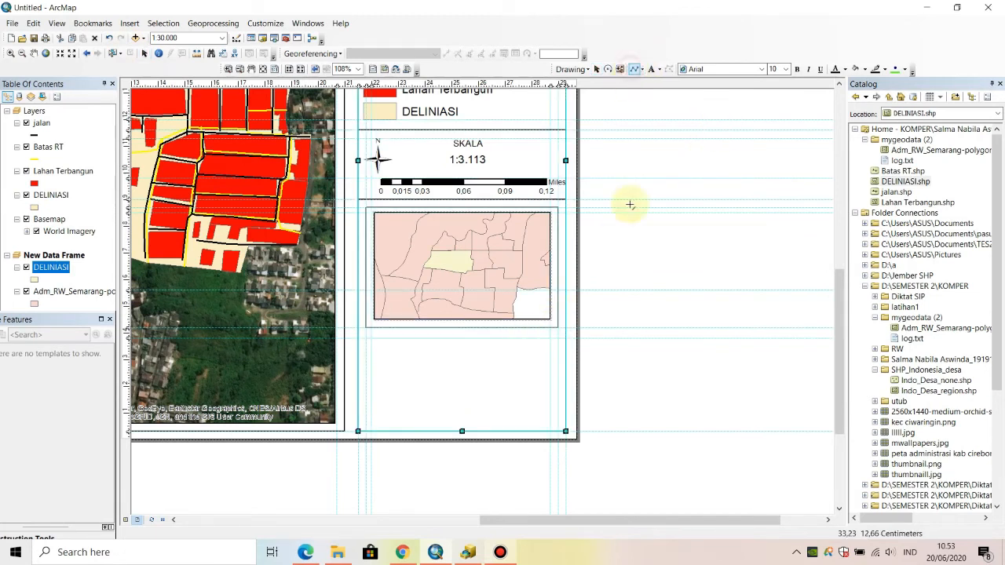
{"action": "left_click", "coordinate": [358, 340]}
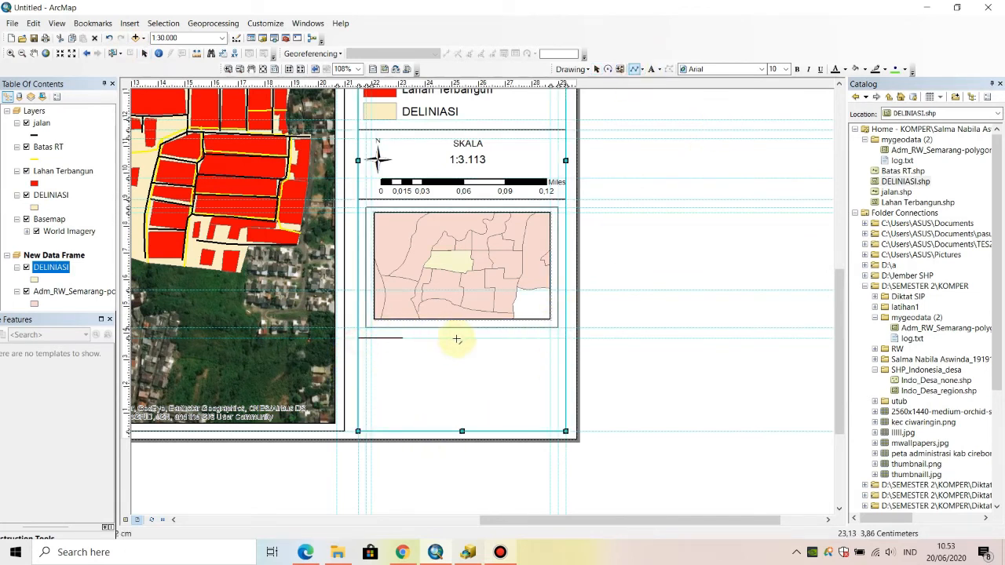
{"action": "double_click", "coordinate": [566, 341]}
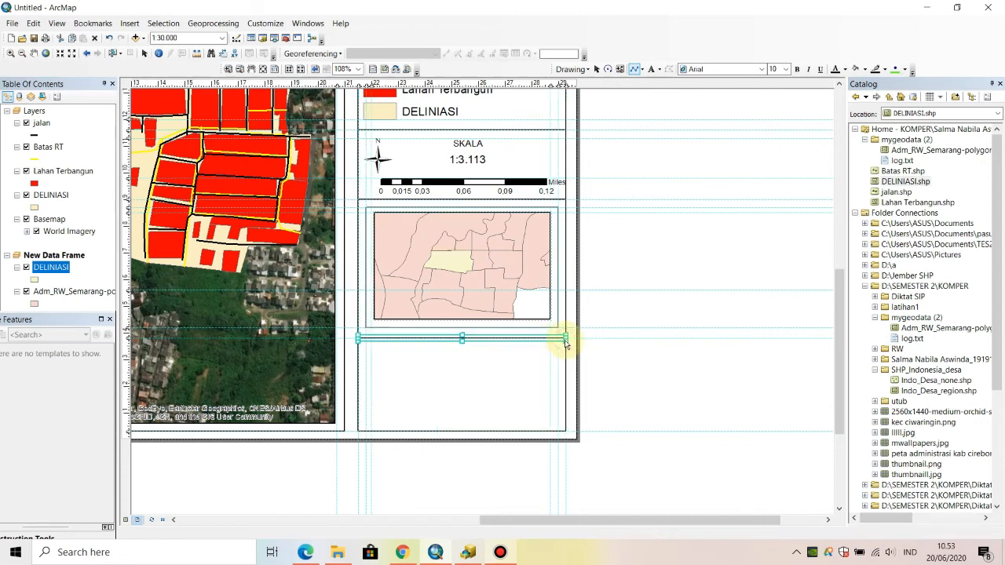
{"action": "left_click", "coordinate": [673, 274]}
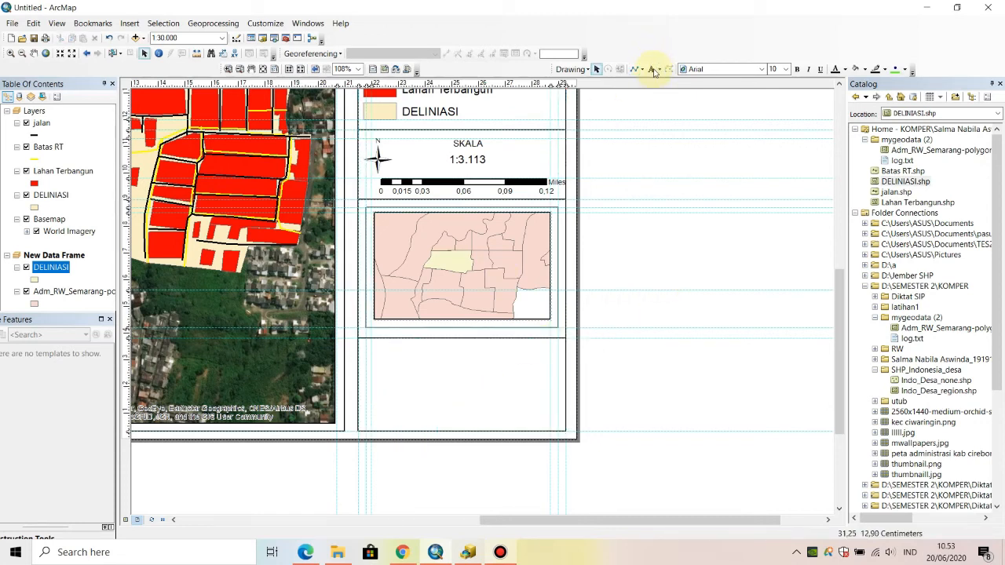
- Add the text SUMBER to the side panel and position it below the dividing line under the inset map
{"action": "left_click", "coordinate": [651, 69]}
{"action": "left_click", "coordinate": [376, 353]}
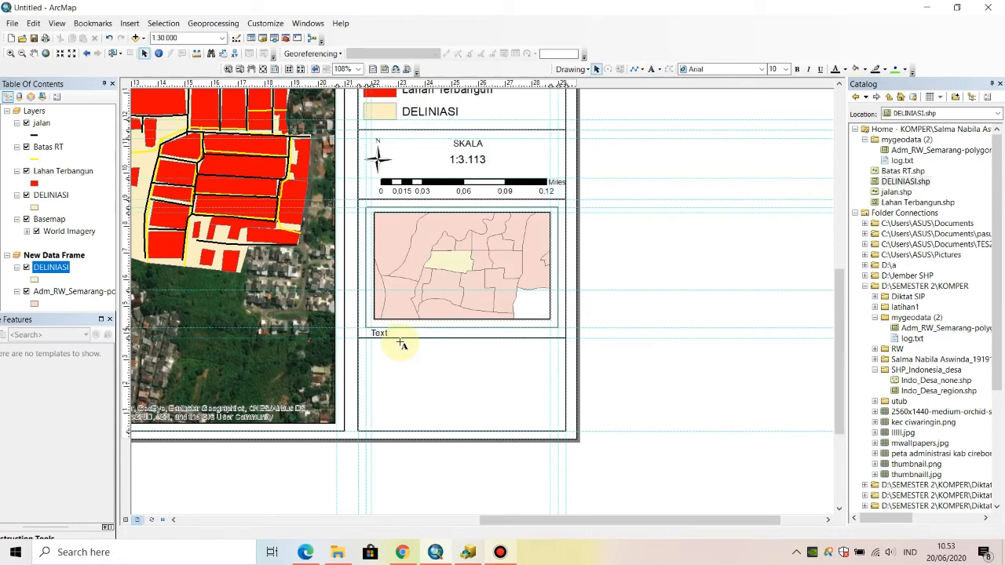
{"action": "key", "text": "BackSpace"}
{"action": "type", "text": "SUMBER"}
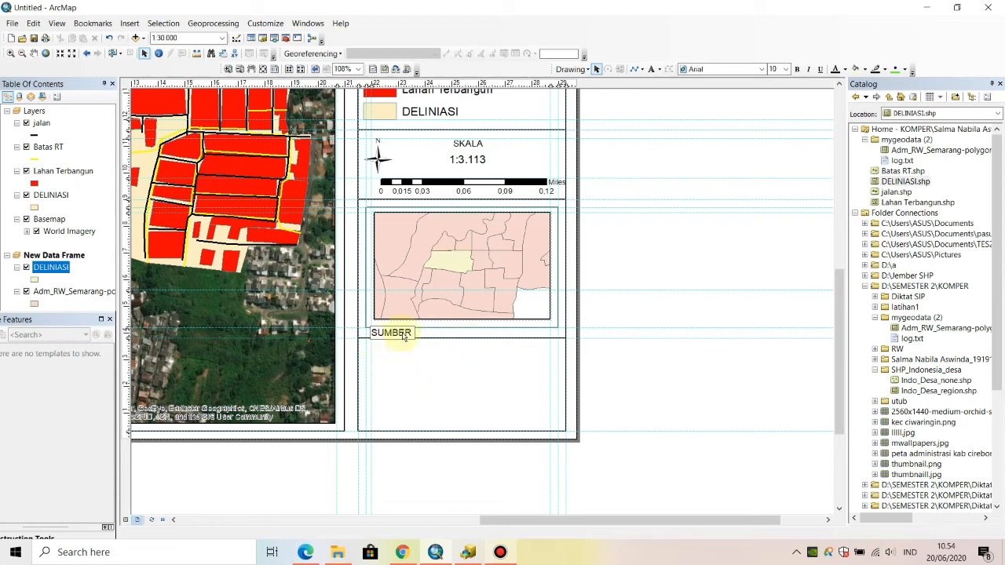
{"action": "key", "text": "Return"}
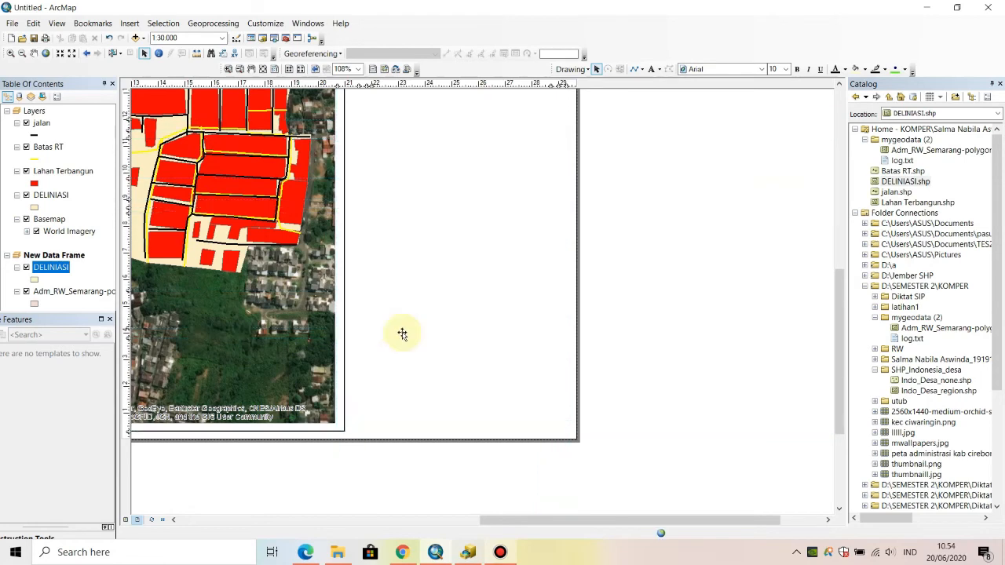
{"action": "left_click_drag", "start_coordinate": [402, 333], "coordinate": [402, 360]}
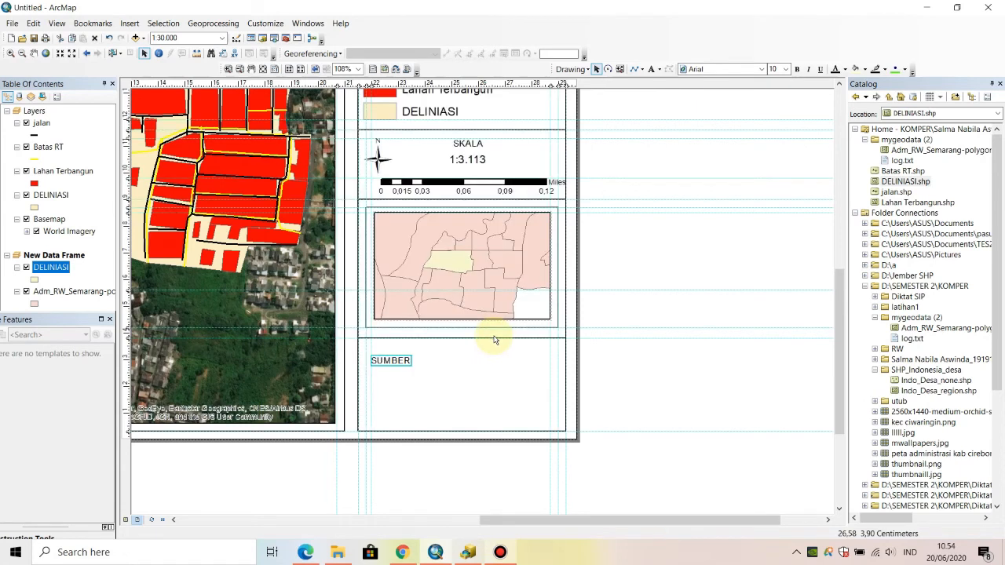
{"action": "left_click", "coordinate": [495, 340]}
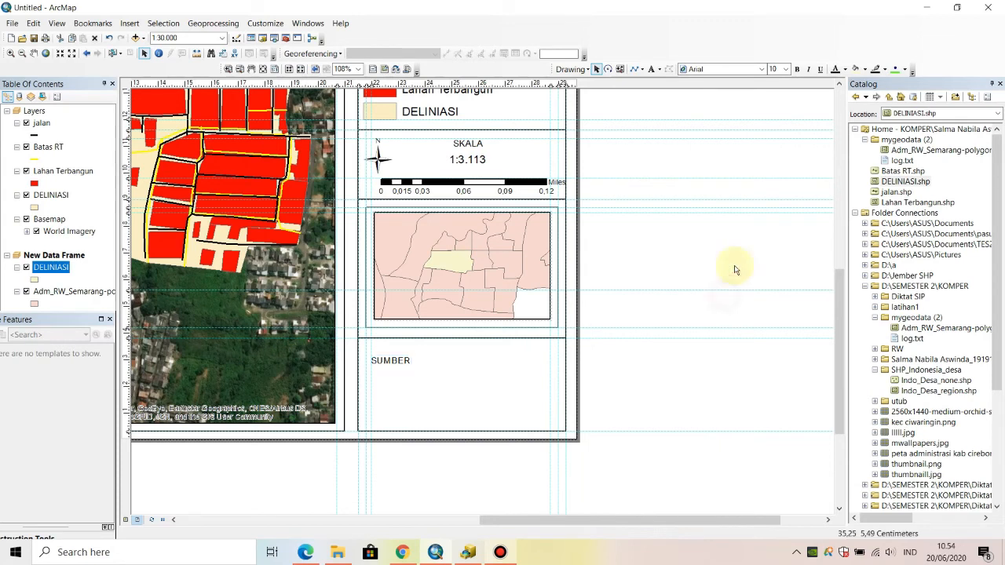
- Add the text BASEMAP directly beneath the SUMBER label in the side panel
{"action": "left_click", "coordinate": [651, 70]}
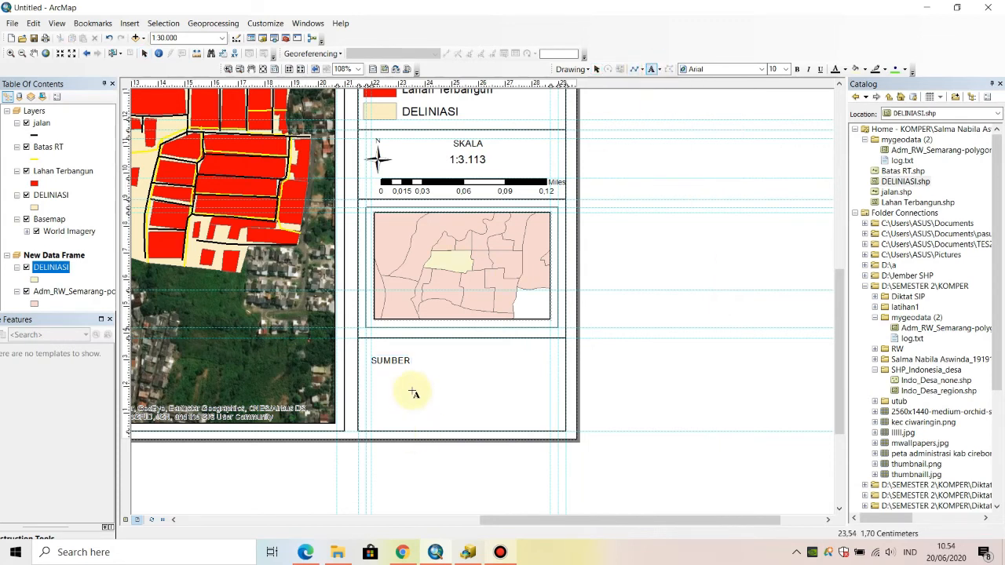
{"action": "left_click", "coordinate": [379, 385]}
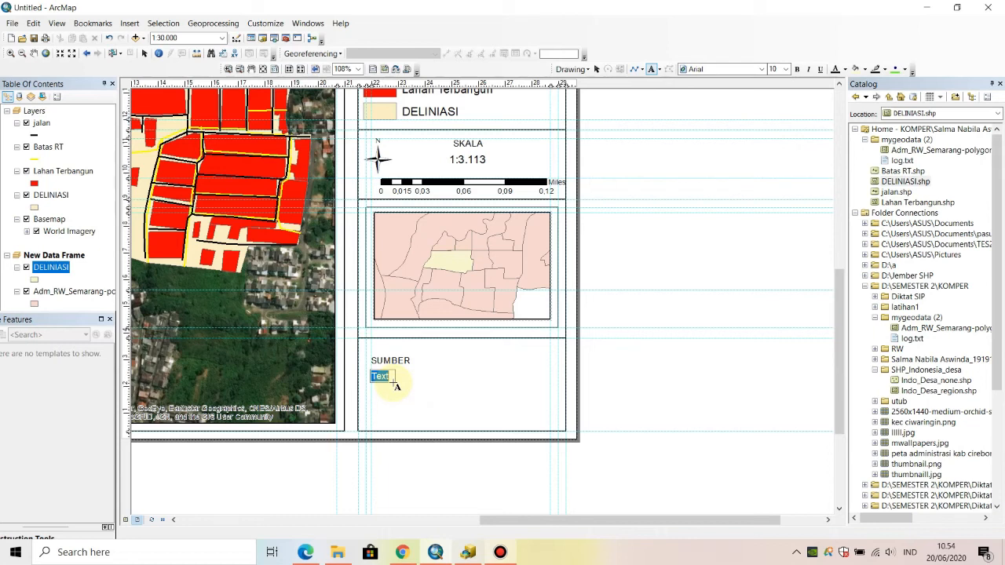
{"action": "type", "text": "BASEMAP"}
{"action": "key", "text": "Return"}
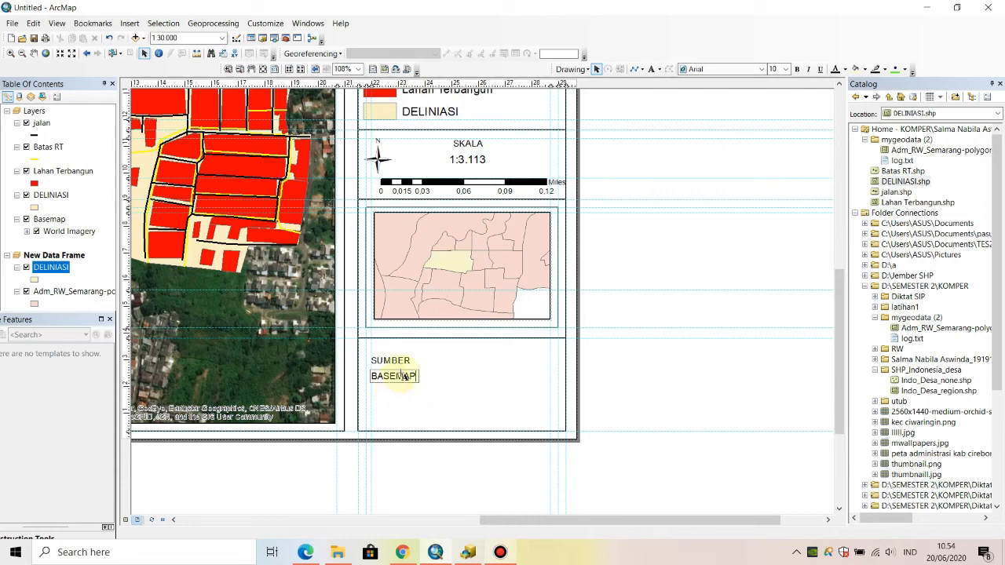
{"action": "left_click", "coordinate": [450, 369]}
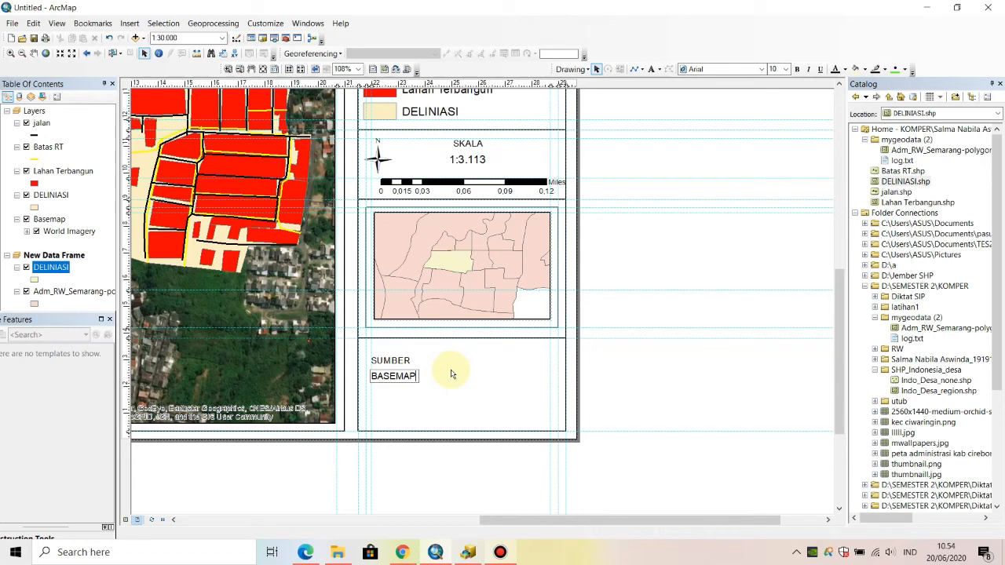
{"action": "left_click", "coordinate": [401, 386]}
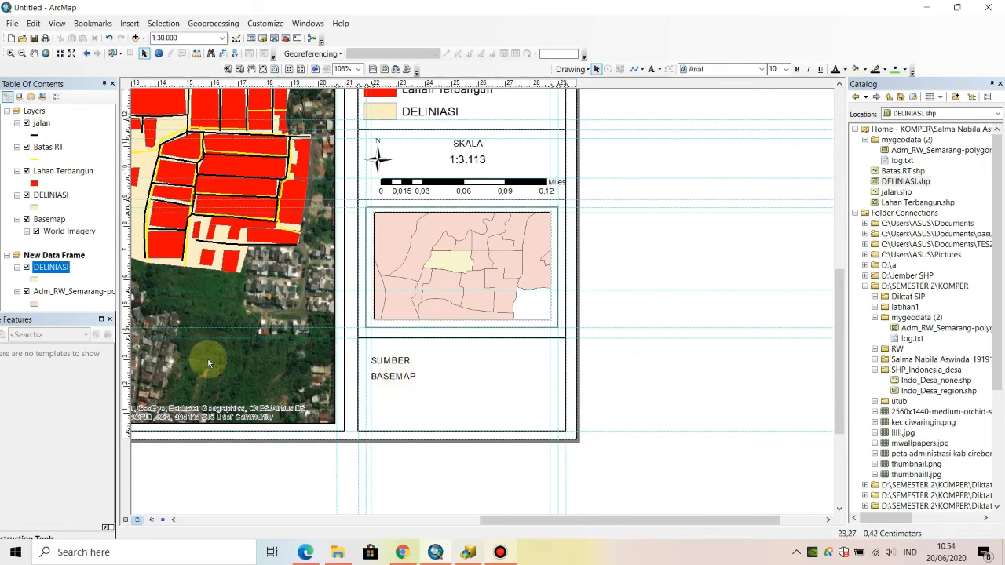
- Create a new graticule that divides the main data frame by meridians and parallels, keeping the grid name Graticule
{"action": "left_click", "coordinate": [262, 69]}
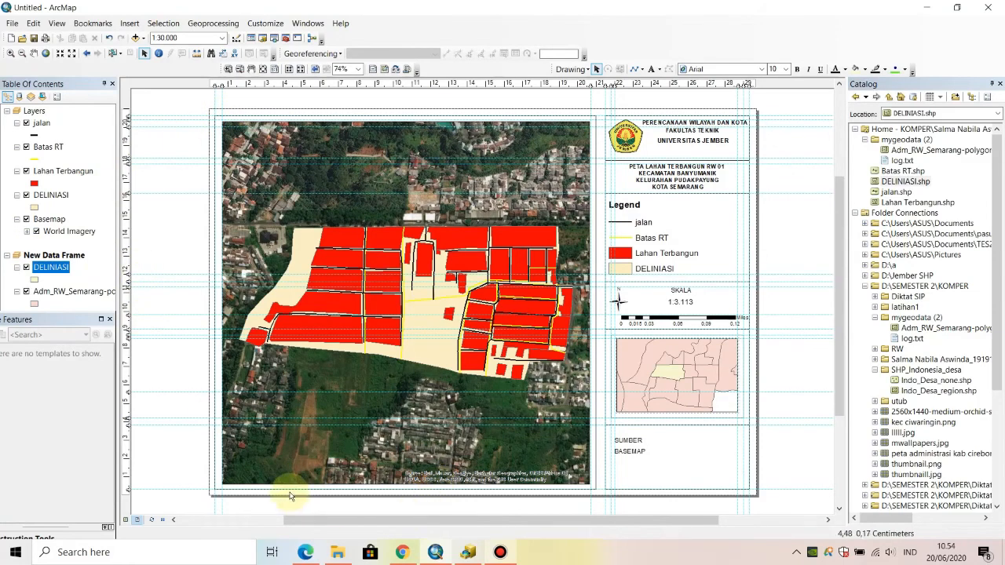
{"action": "left_click", "coordinate": [239, 365]}
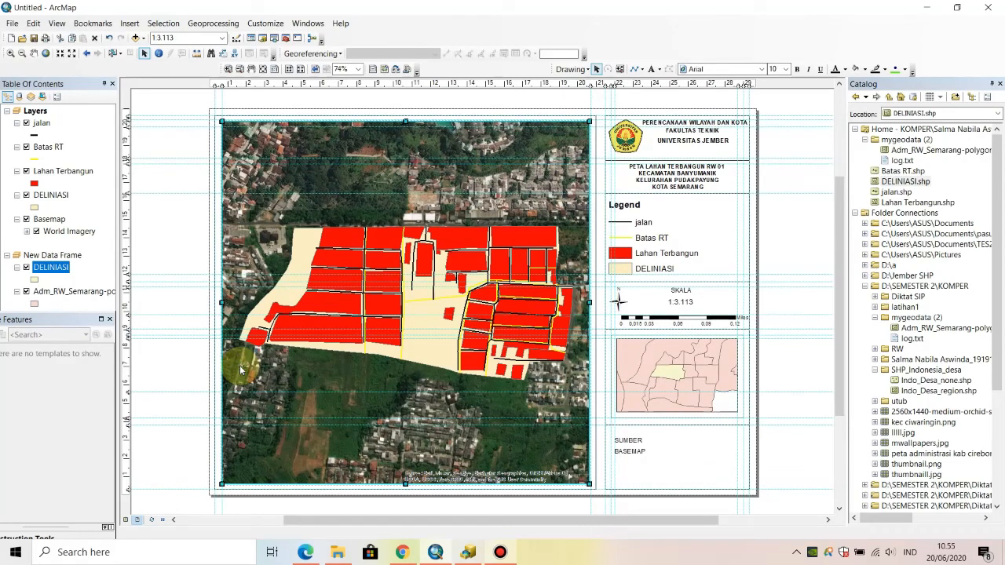
{"action": "right_click", "coordinate": [241, 370]}
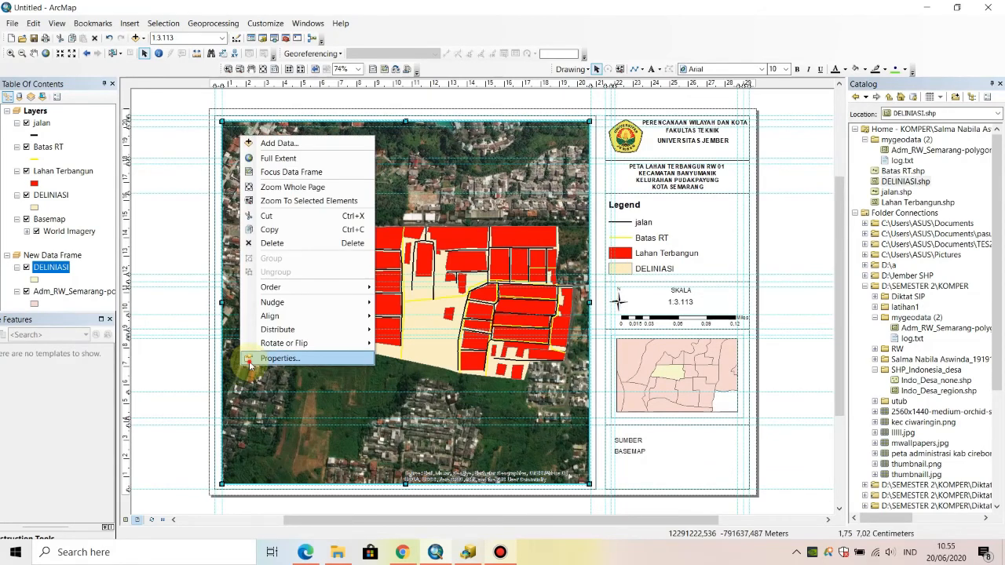
{"action": "left_click", "coordinate": [250, 359]}
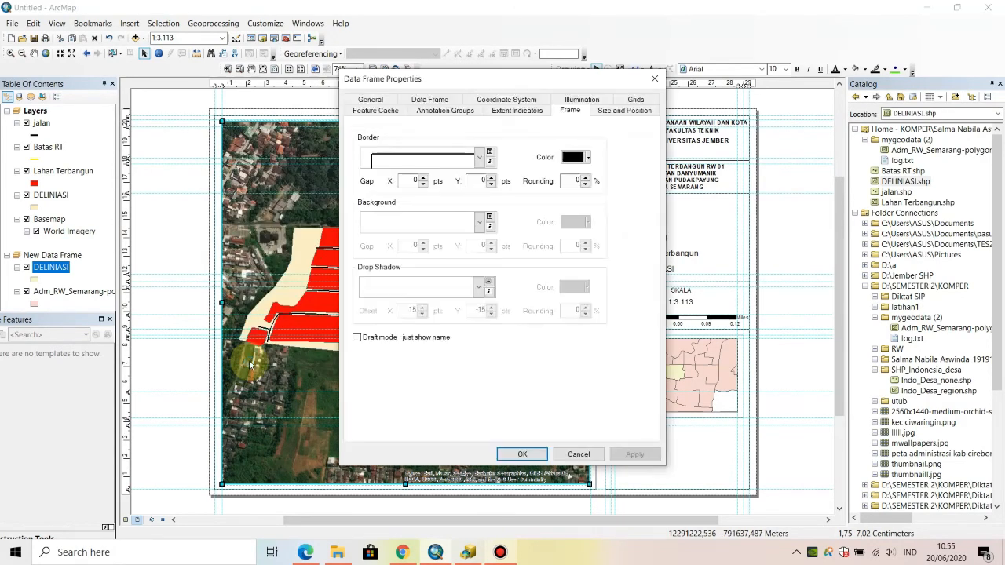
{"action": "left_click", "coordinate": [633, 99]}
{"action": "left_click", "coordinate": [587, 151]}
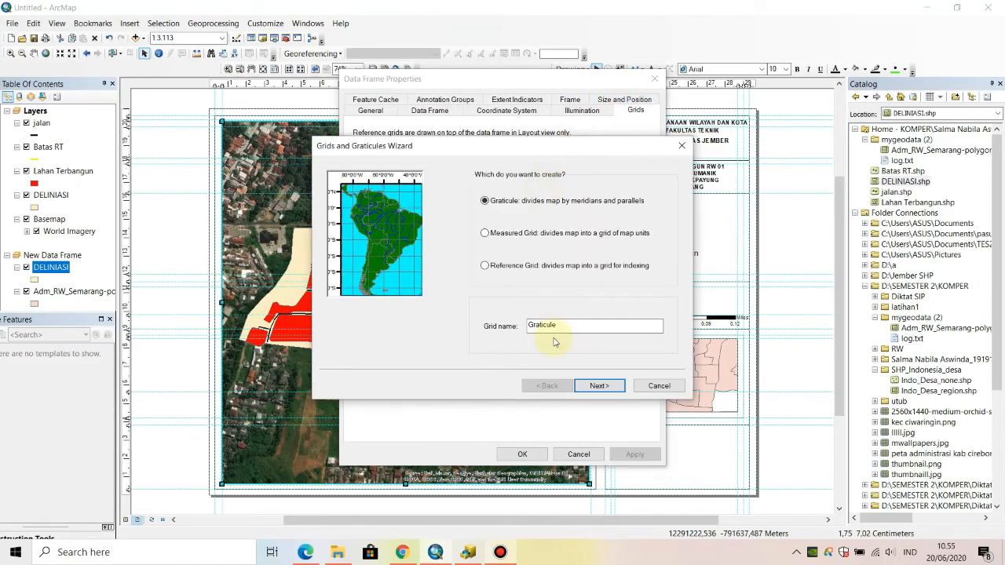
{"action": "left_click", "coordinate": [582, 387]}
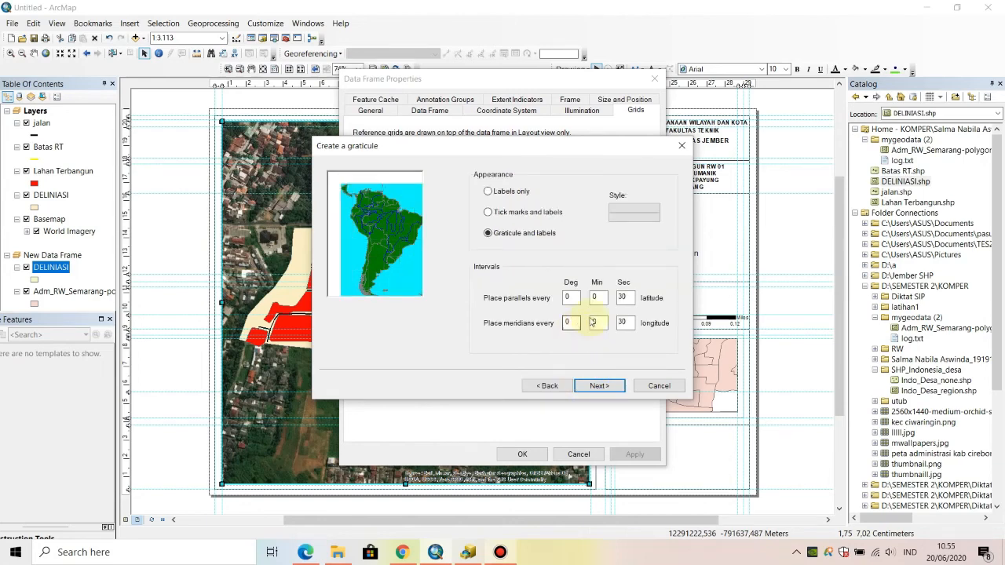
- Set the graticule's parallel and meridian intervals to 5 seconds each and finish creating it with the default axes, labels and simple border
{"action": "double_click", "coordinate": [622, 297]}
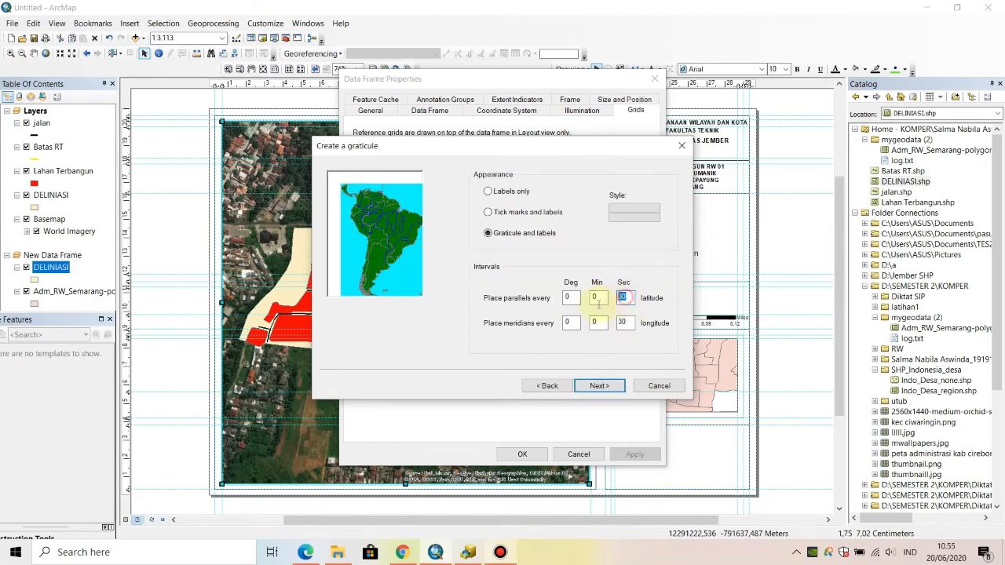
{"action": "type", "text": "5"}
{"action": "double_click", "coordinate": [627, 323]}
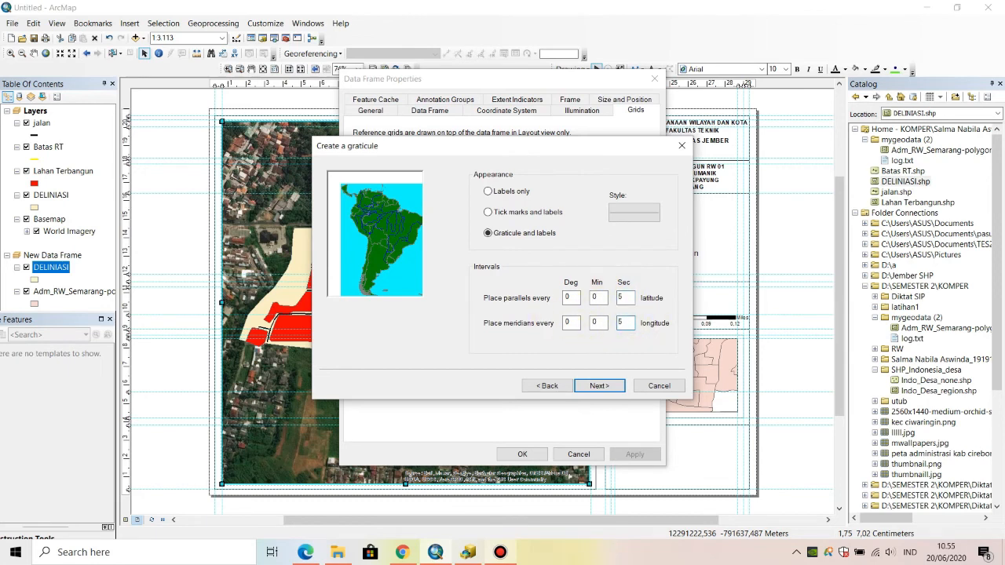
{"action": "left_click", "coordinate": [599, 386]}
{"action": "left_click", "coordinate": [597, 386]}
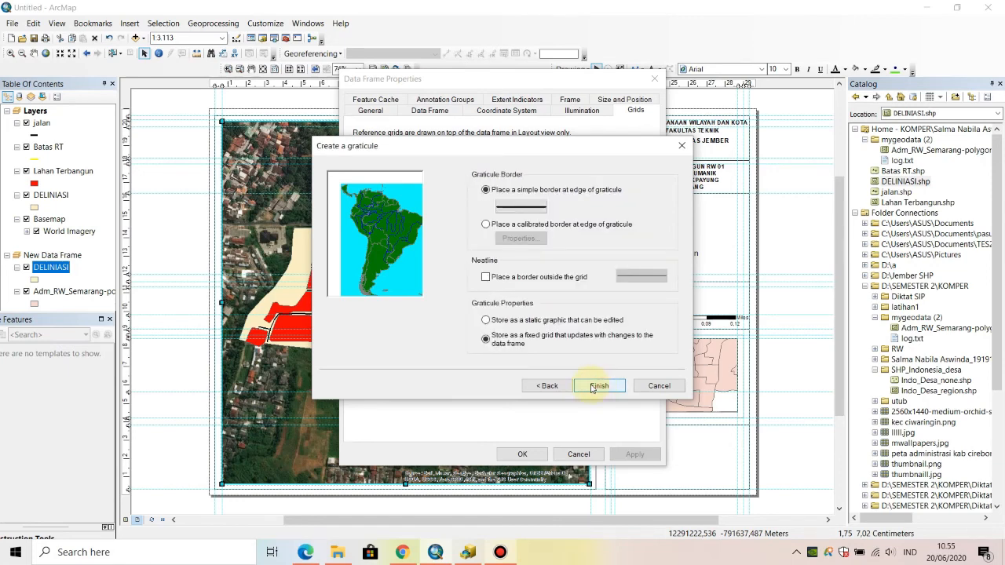
{"action": "left_click", "coordinate": [598, 385]}
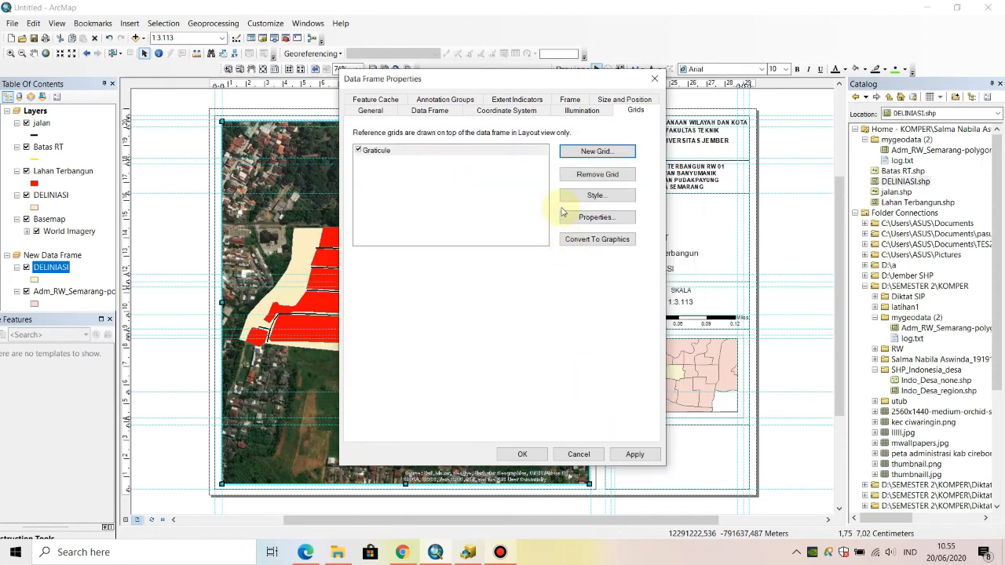
- Show the graticule as a grid of ticks instead of lines and apply it to the main data frame
{"action": "left_click", "coordinate": [563, 218]}
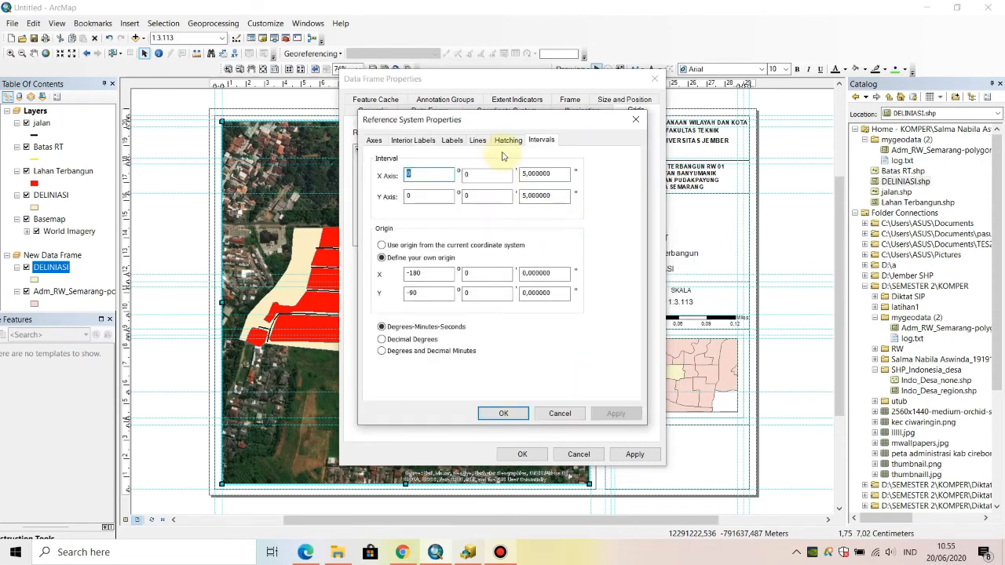
{"action": "left_click", "coordinate": [512, 141]}
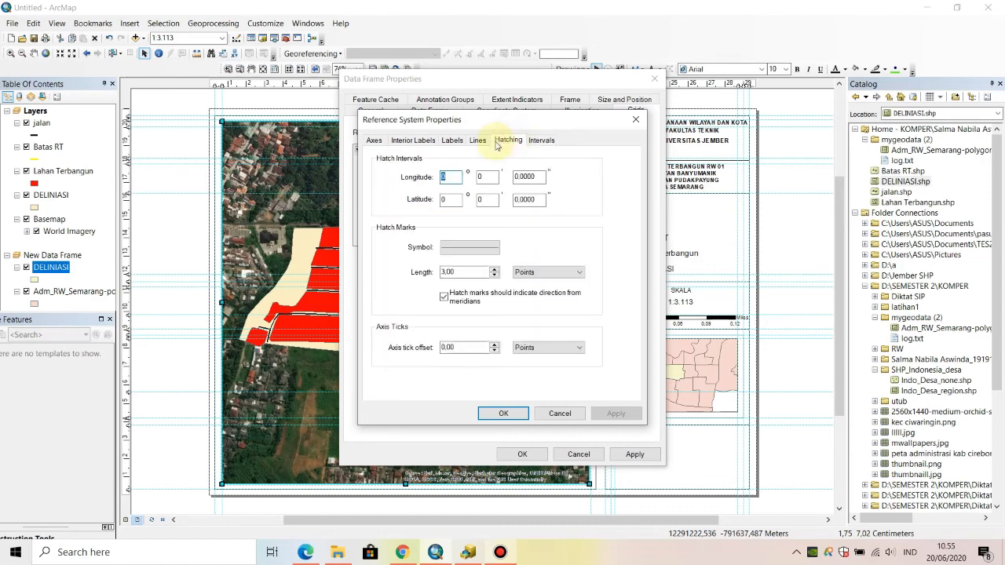
{"action": "left_click", "coordinate": [477, 139]}
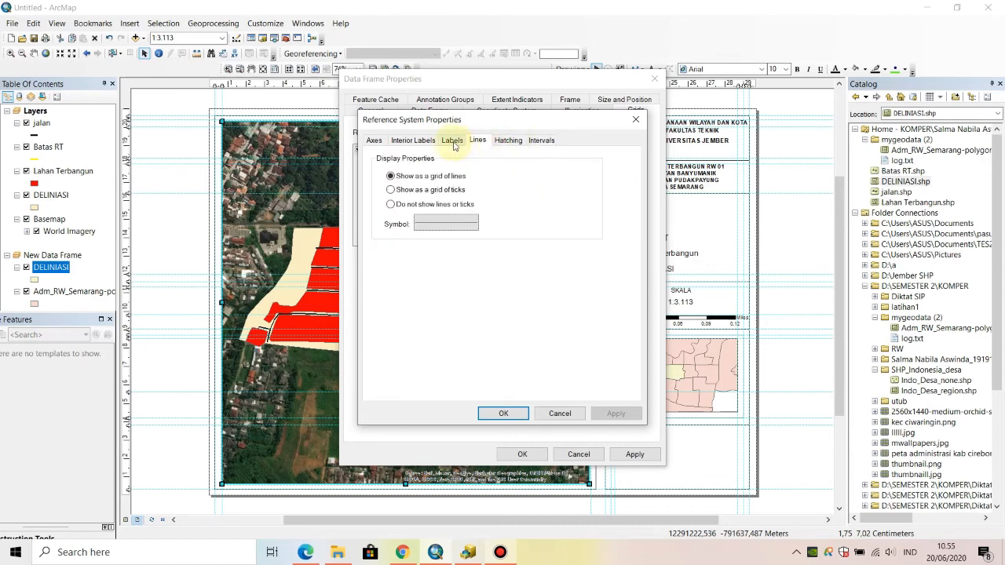
{"action": "left_click", "coordinate": [391, 190]}
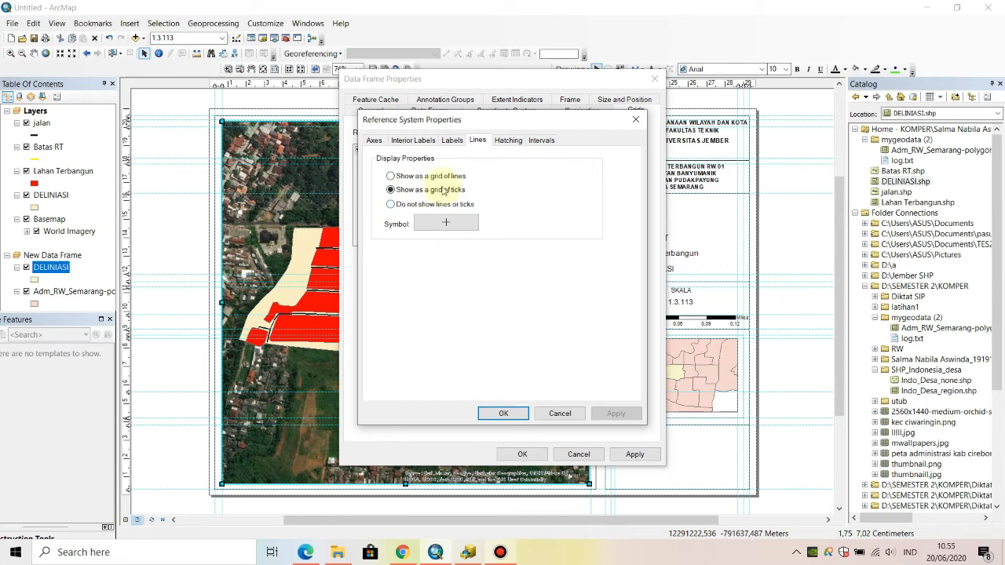
{"action": "left_click", "coordinate": [505, 415]}
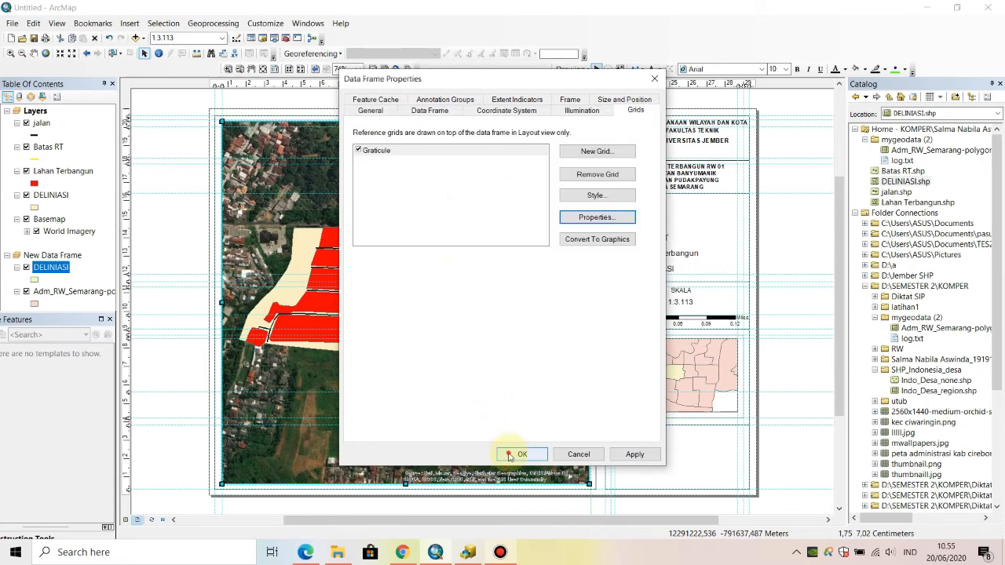
{"action": "left_click", "coordinate": [512, 454]}
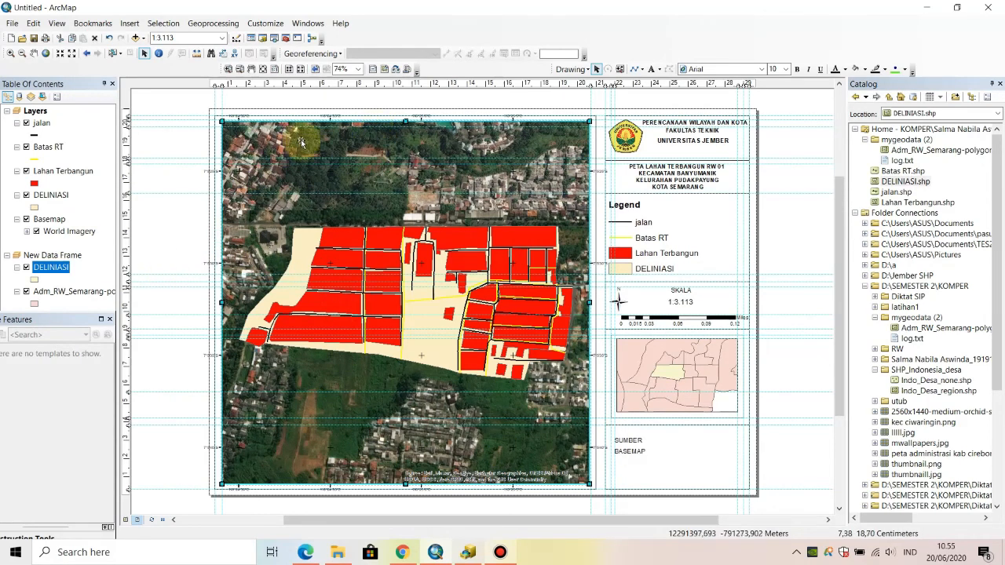
- Set the main data frame's graticule labels to vertical orientation on the left and right sides and apply the change
{"action": "right_click", "coordinate": [365, 198]}
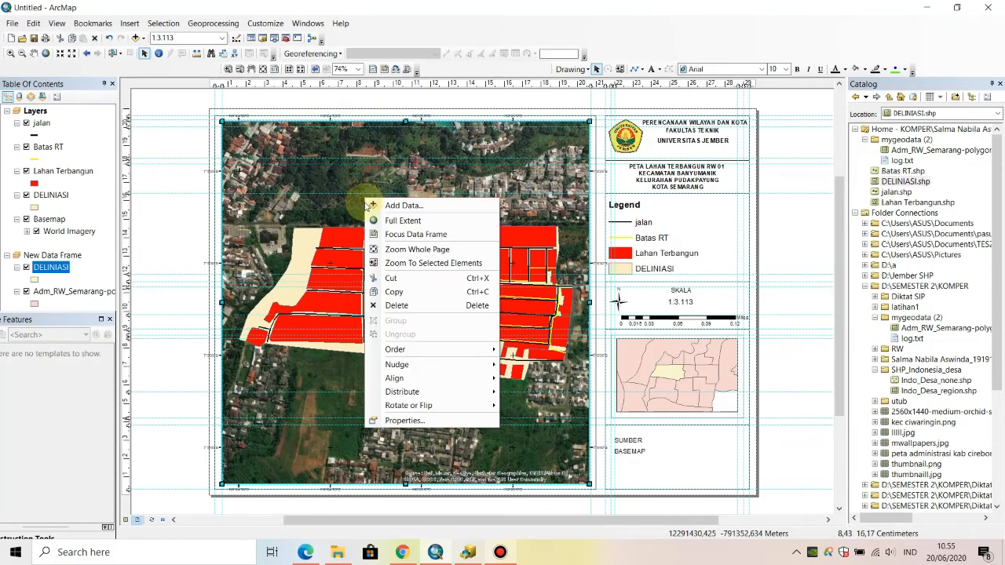
{"action": "left_click", "coordinate": [416, 422]}
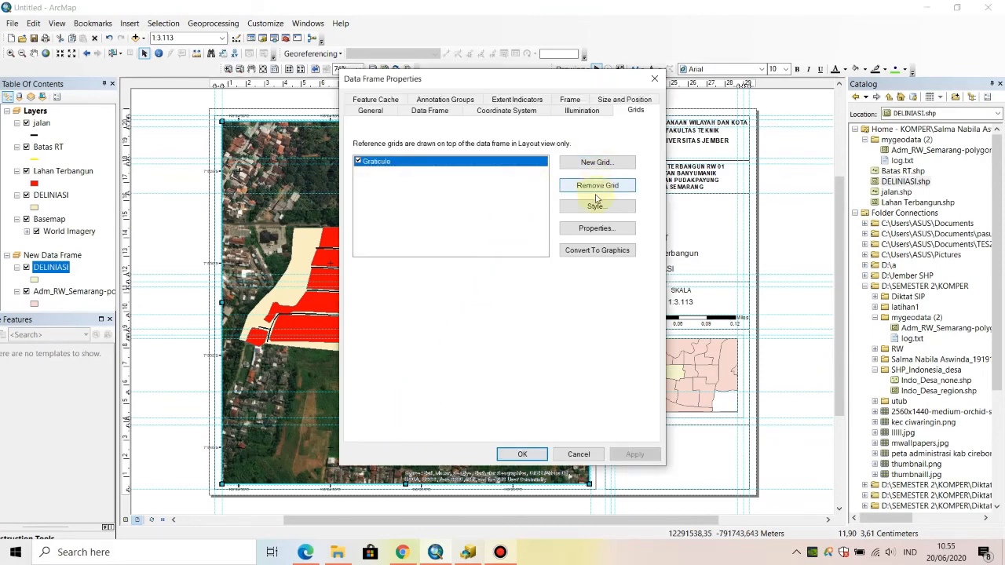
{"action": "left_click", "coordinate": [594, 228]}
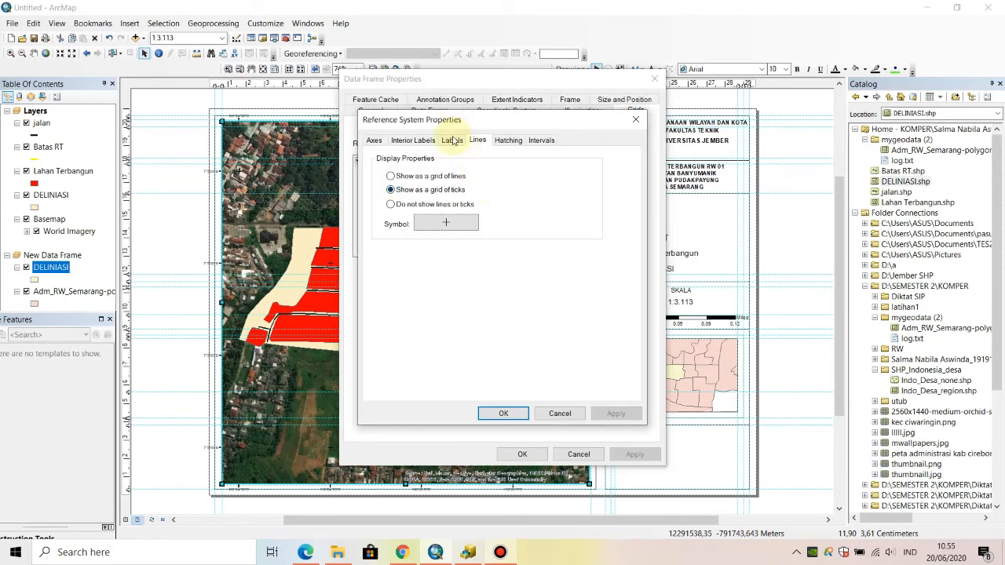
{"action": "left_click", "coordinate": [452, 141]}
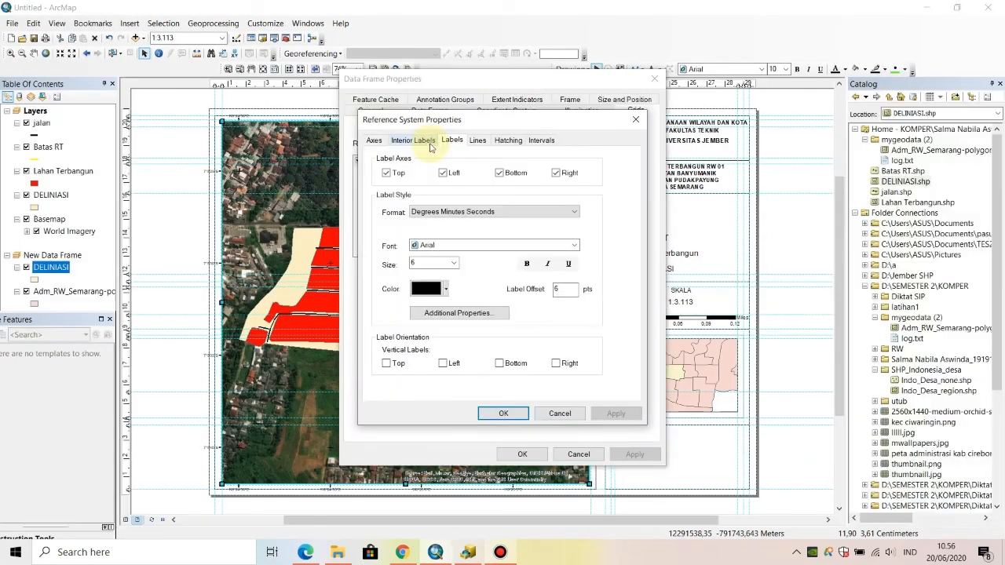
{"action": "left_click", "coordinate": [444, 364]}
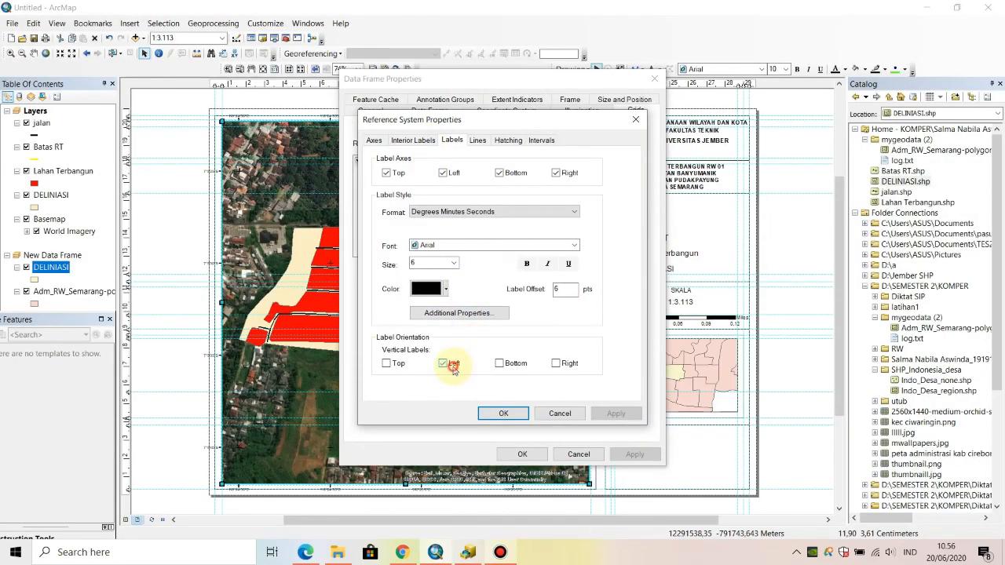
{"action": "left_click", "coordinate": [505, 413]}
{"action": "left_click", "coordinate": [521, 454]}
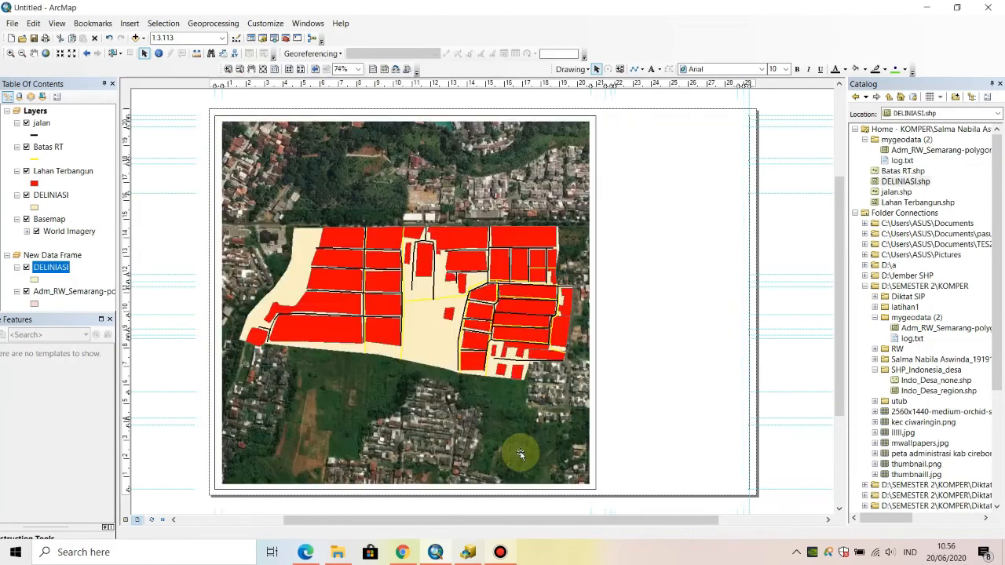